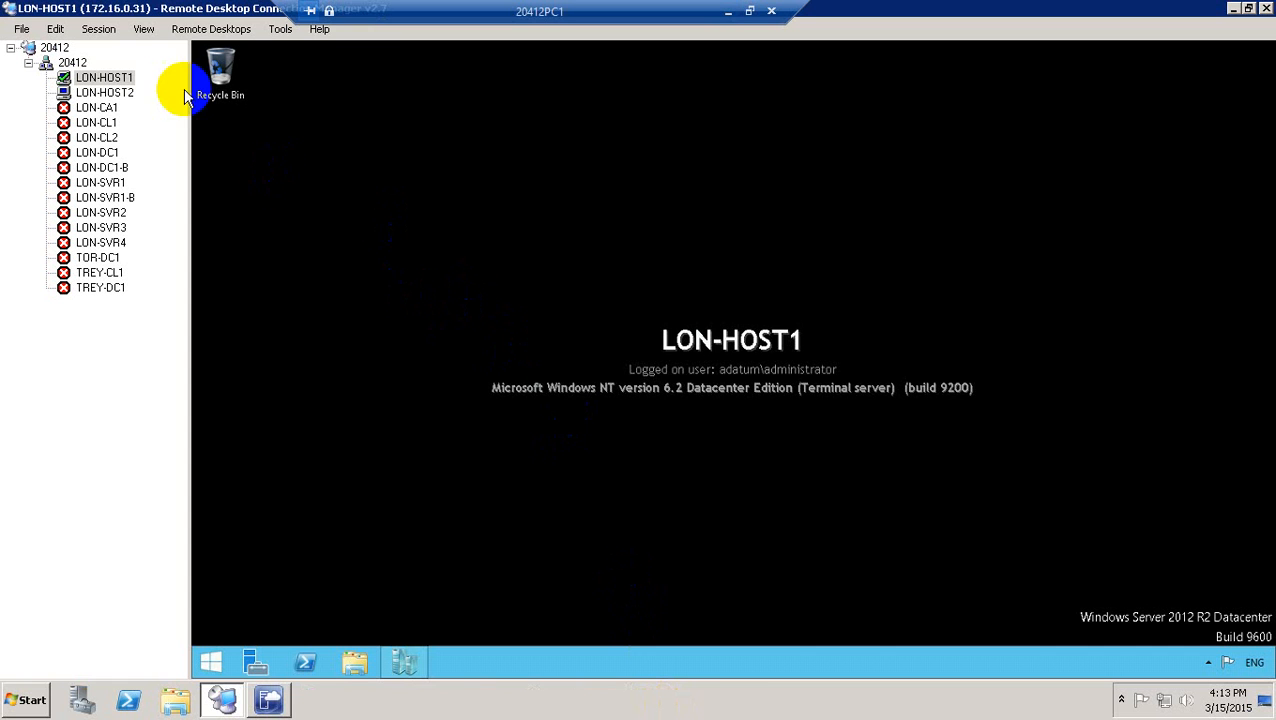
Switch to the LON-HOST1 session and launch Server Manager from its taskbar.
click(104, 90)
click(104, 78)
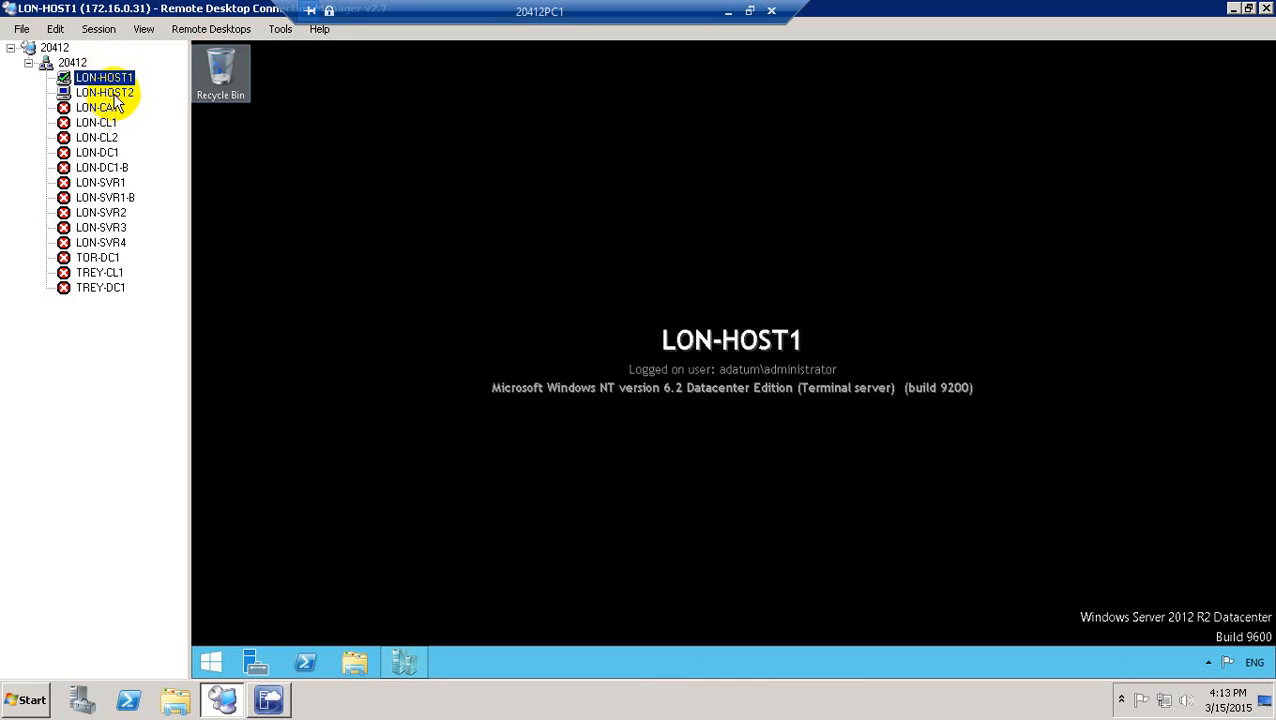
click(256, 212)
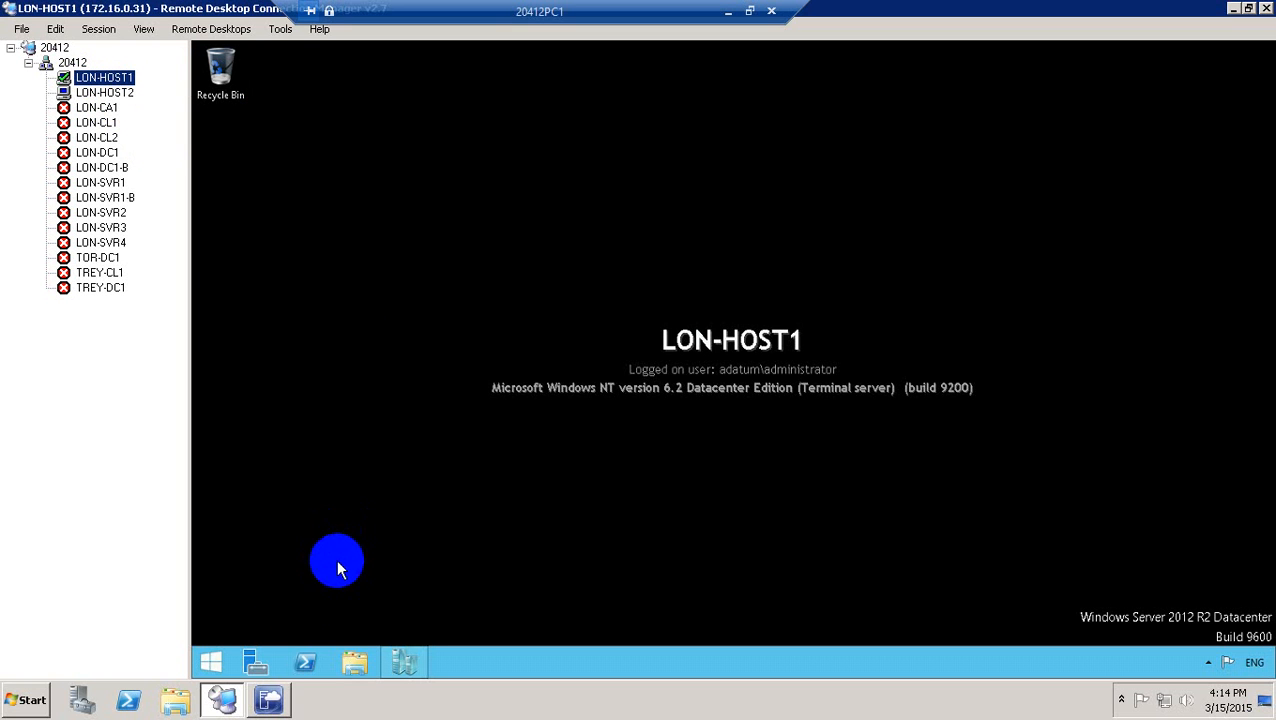
click(256, 658)
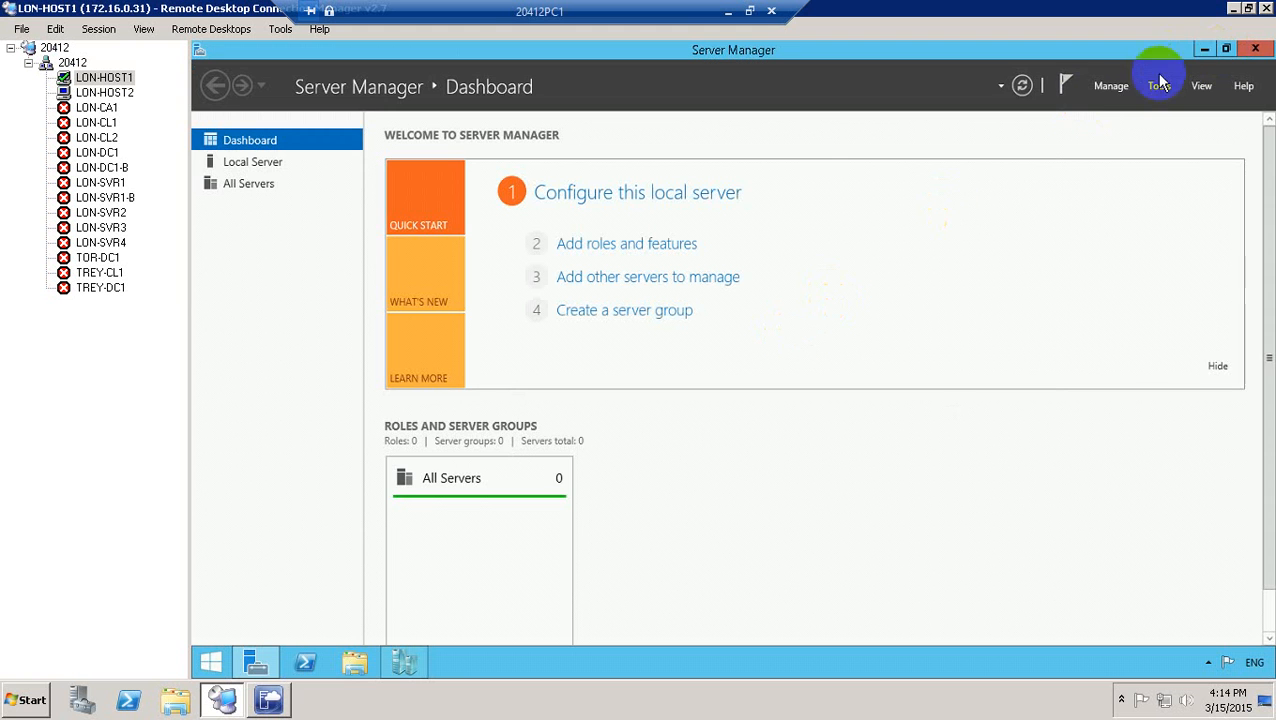
Start the iSCSI Initiator service, show its Discovery tab, and make the session full screen.
click(1160, 83)
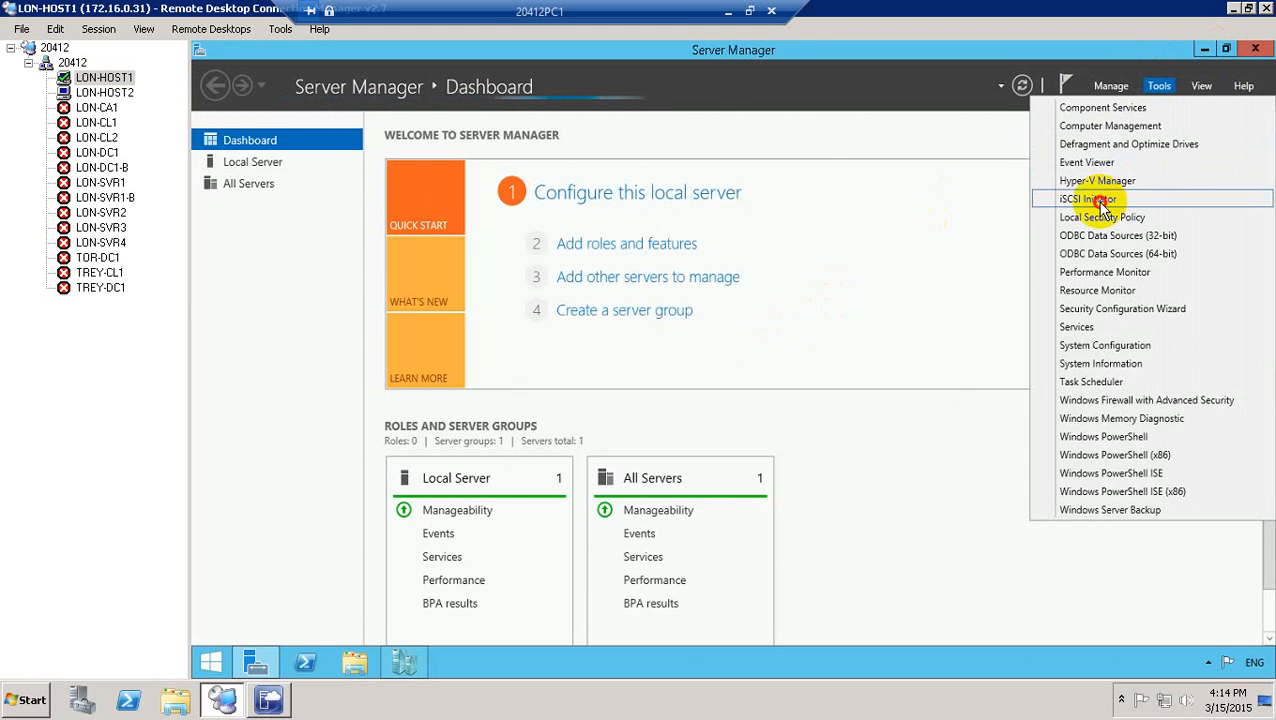
click(1100, 199)
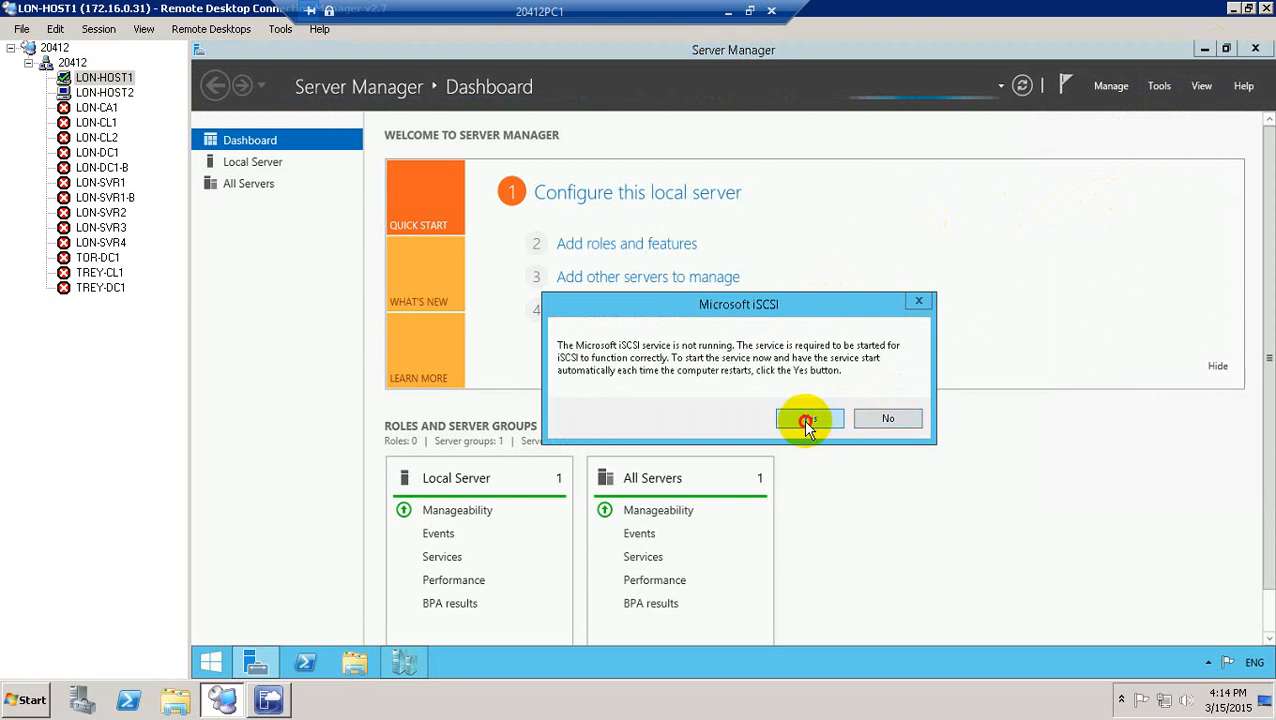
click(807, 418)
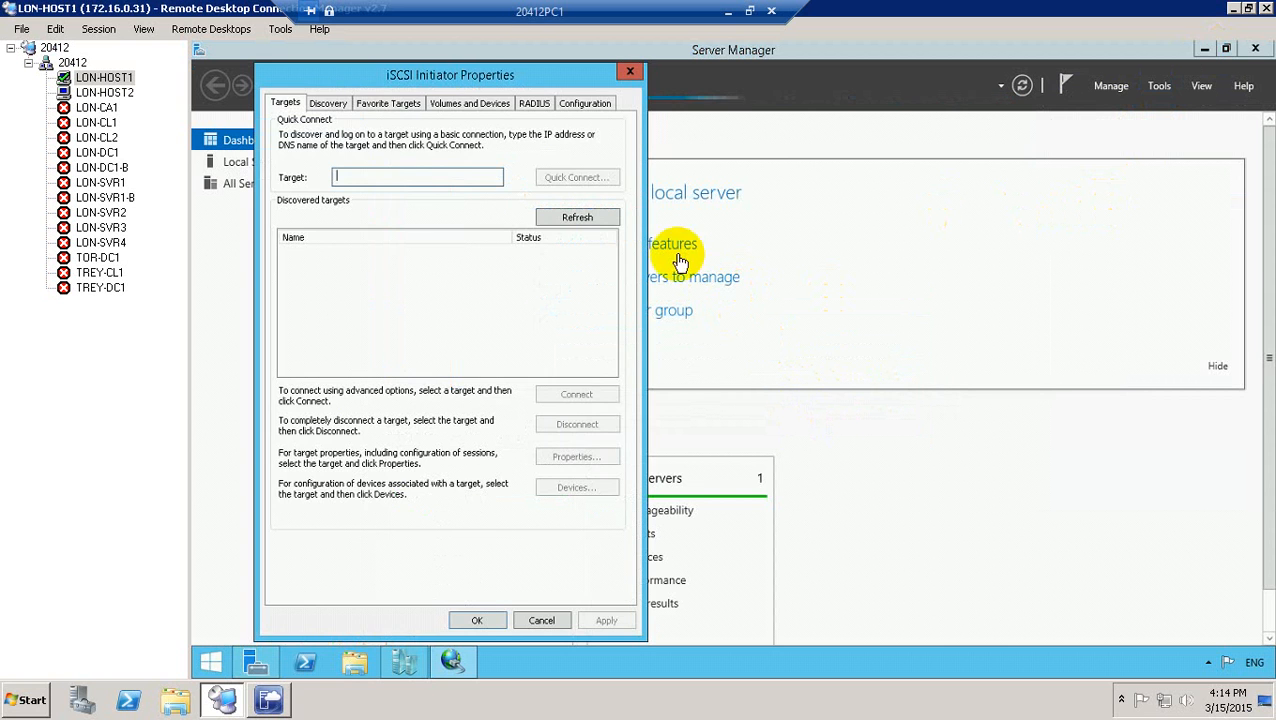
click(328, 103)
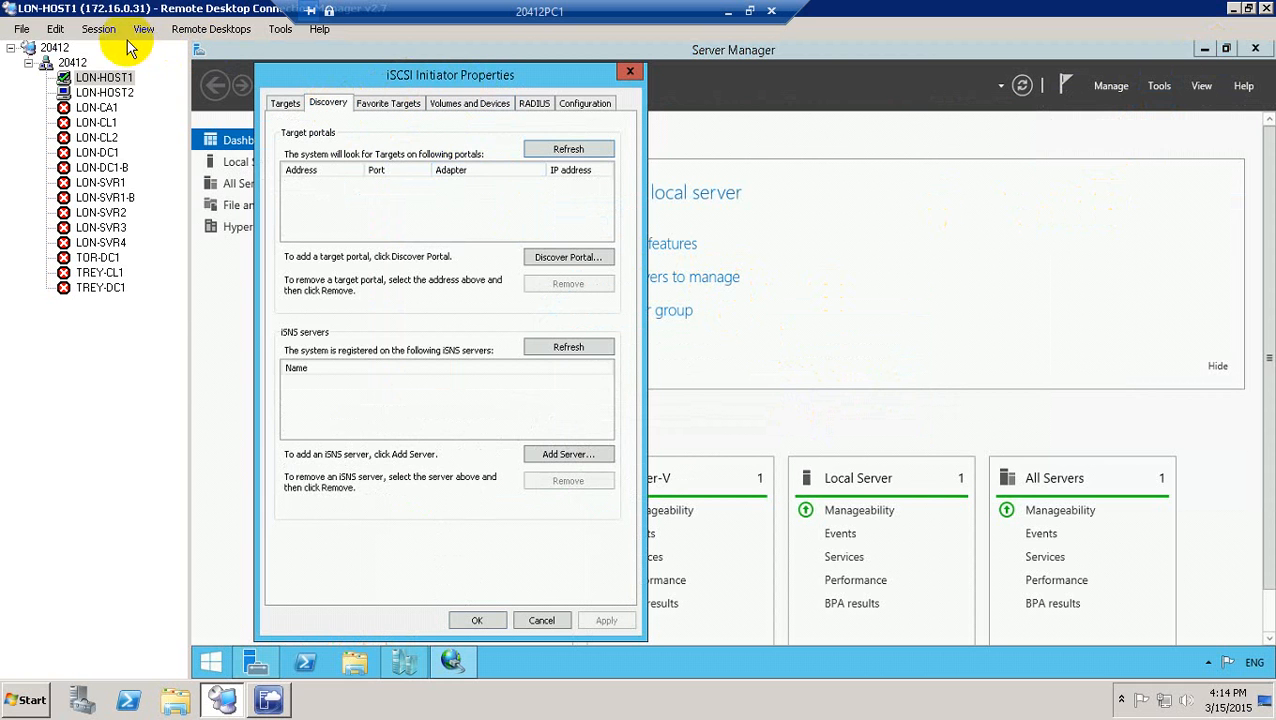
click(99, 29)
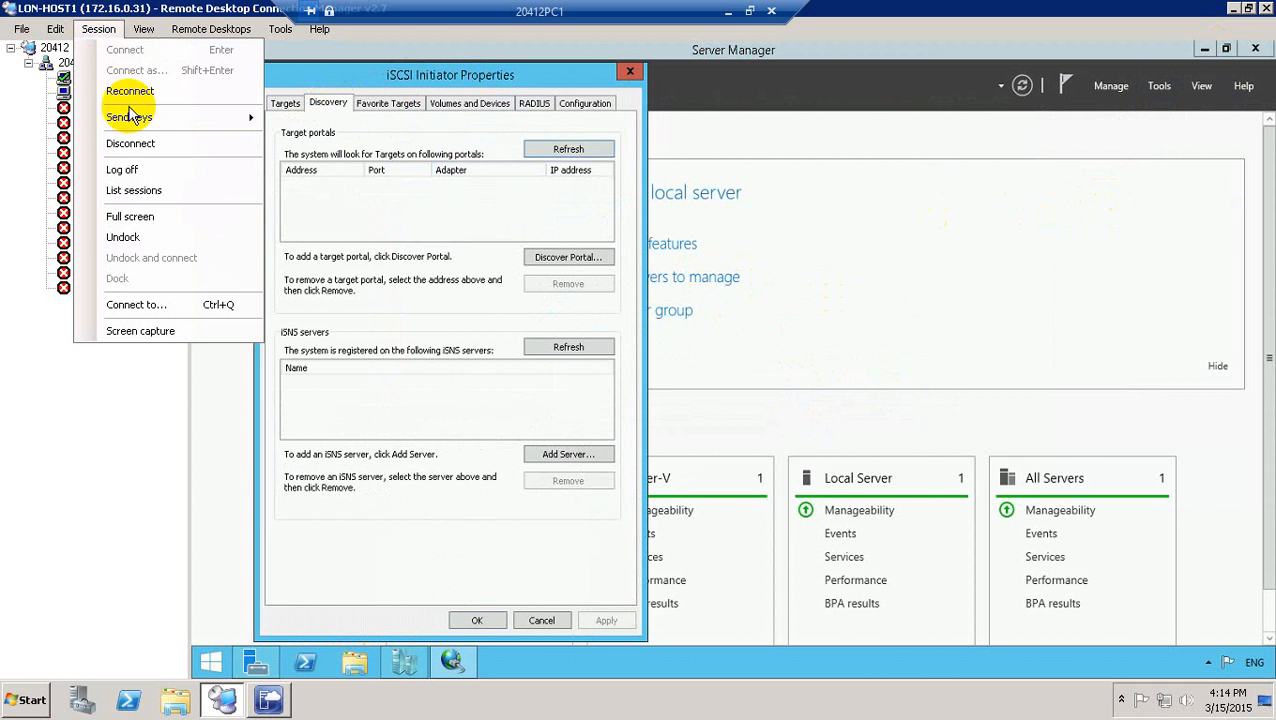
click(135, 214)
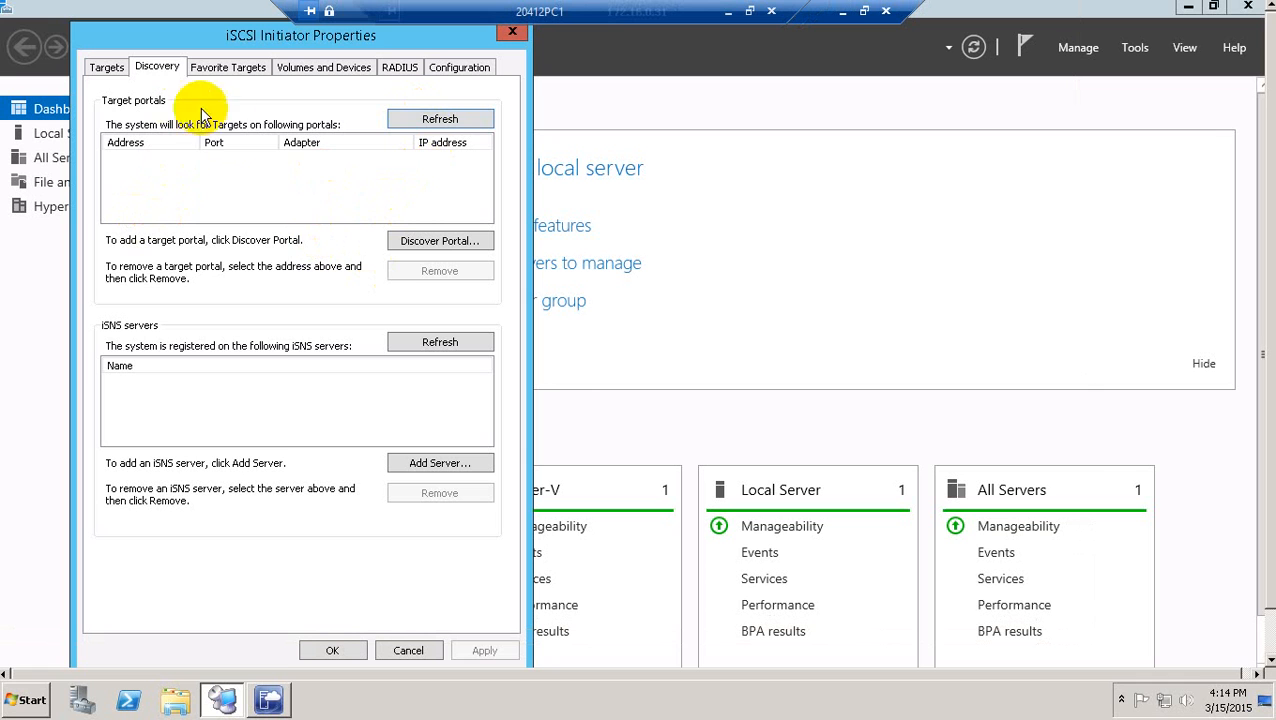
Add target portal 172.16.0.21 on port 3260, dismissing the Connection Failed warning.
click(422, 243)
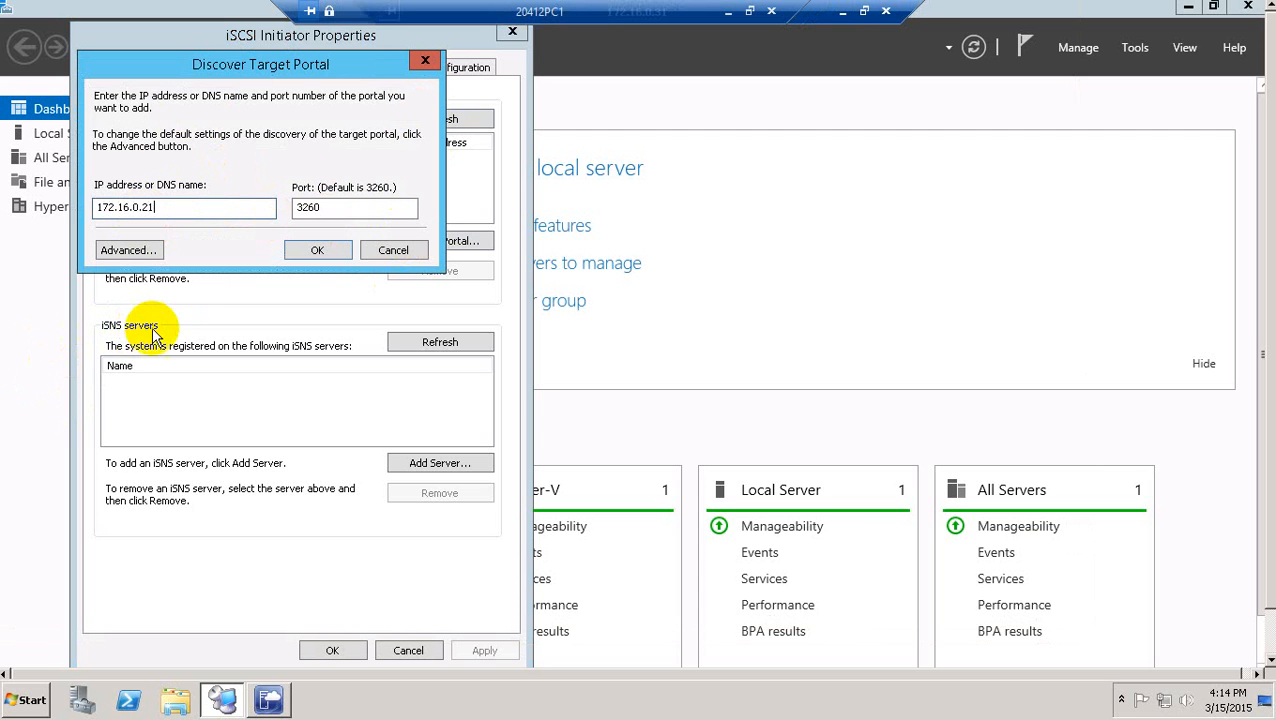
click(315, 252)
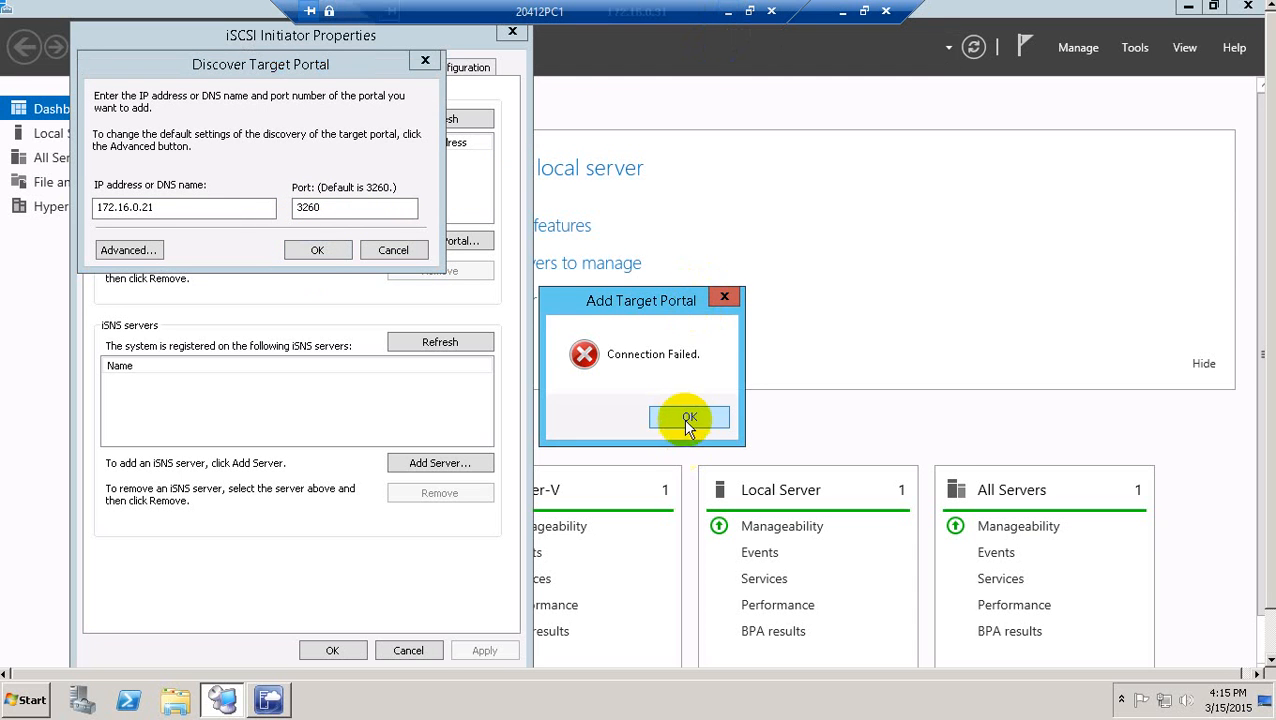
click(683, 414)
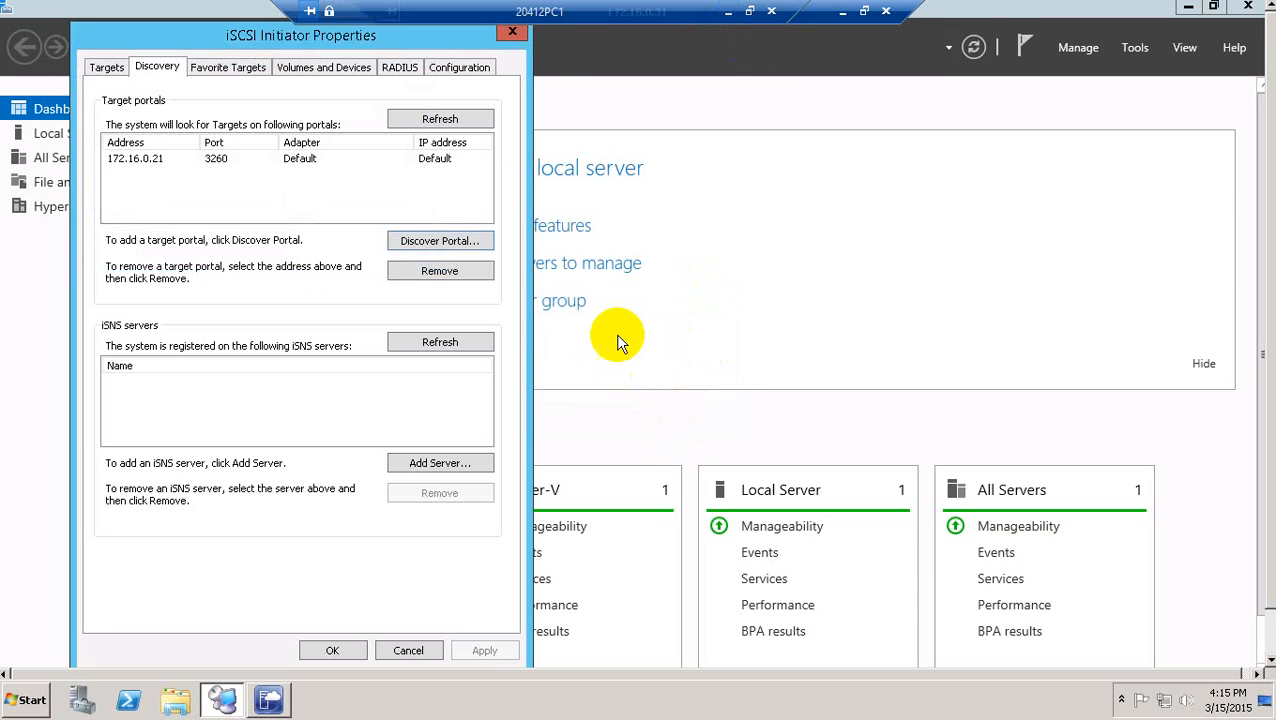
Remove the 172.16.0.21 target portal from the iSCSI Initiator discovery list.
click(407, 160)
click(450, 125)
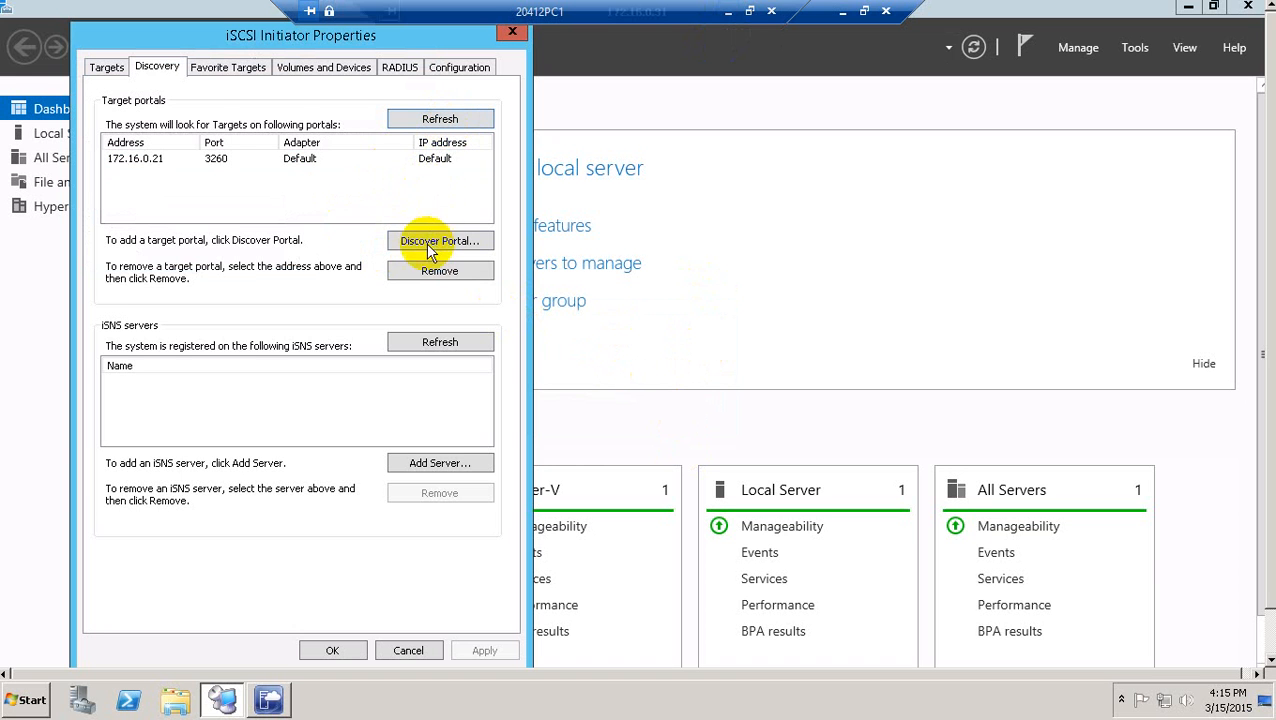
click(107, 70)
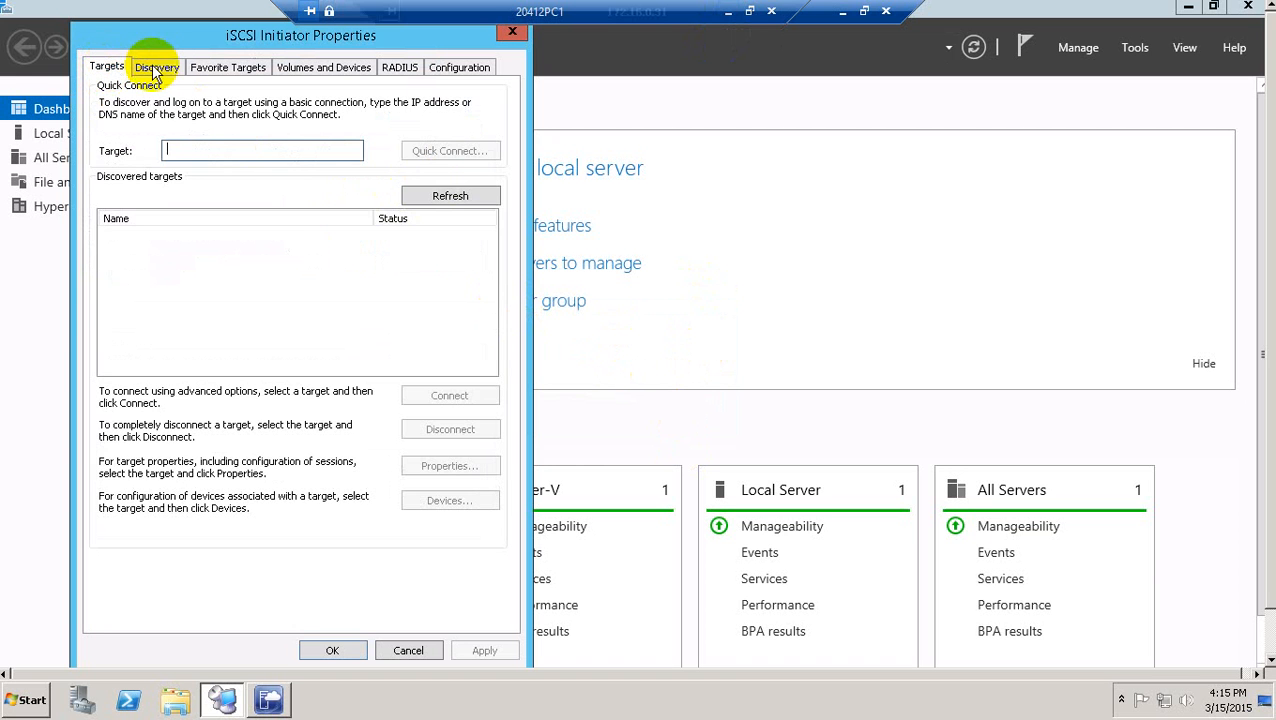
click(166, 66)
click(270, 157)
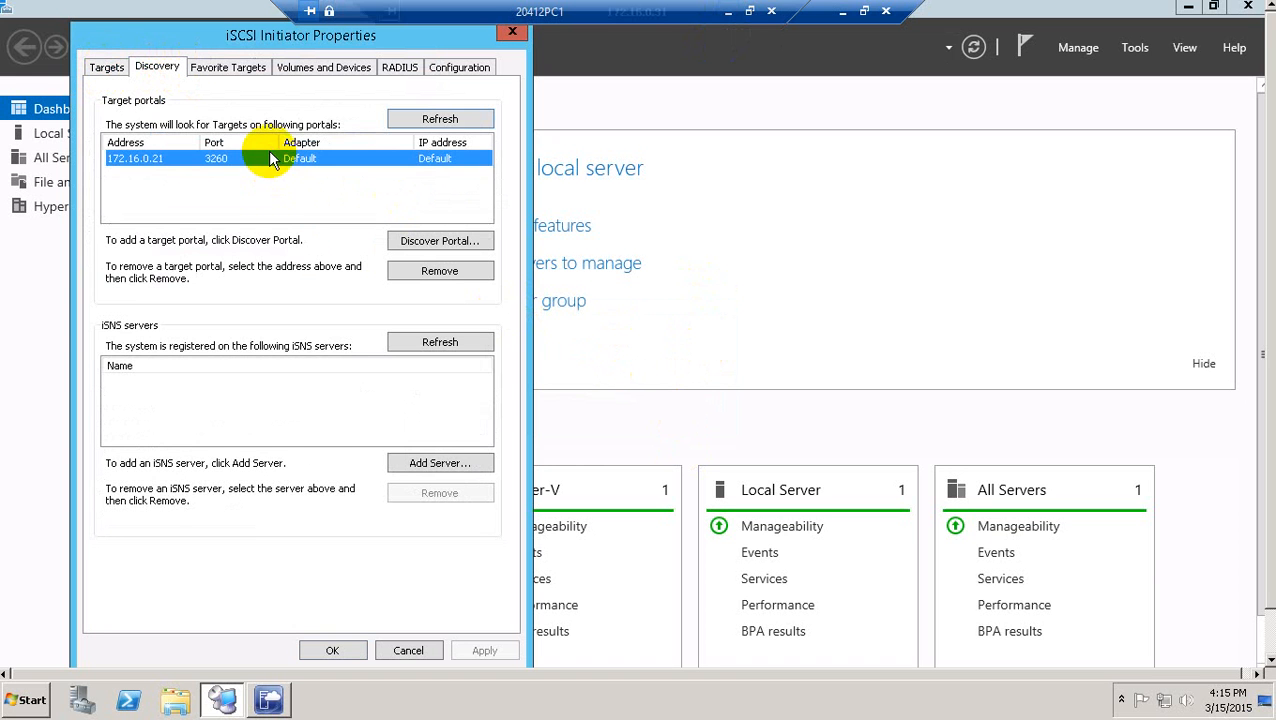
click(408, 267)
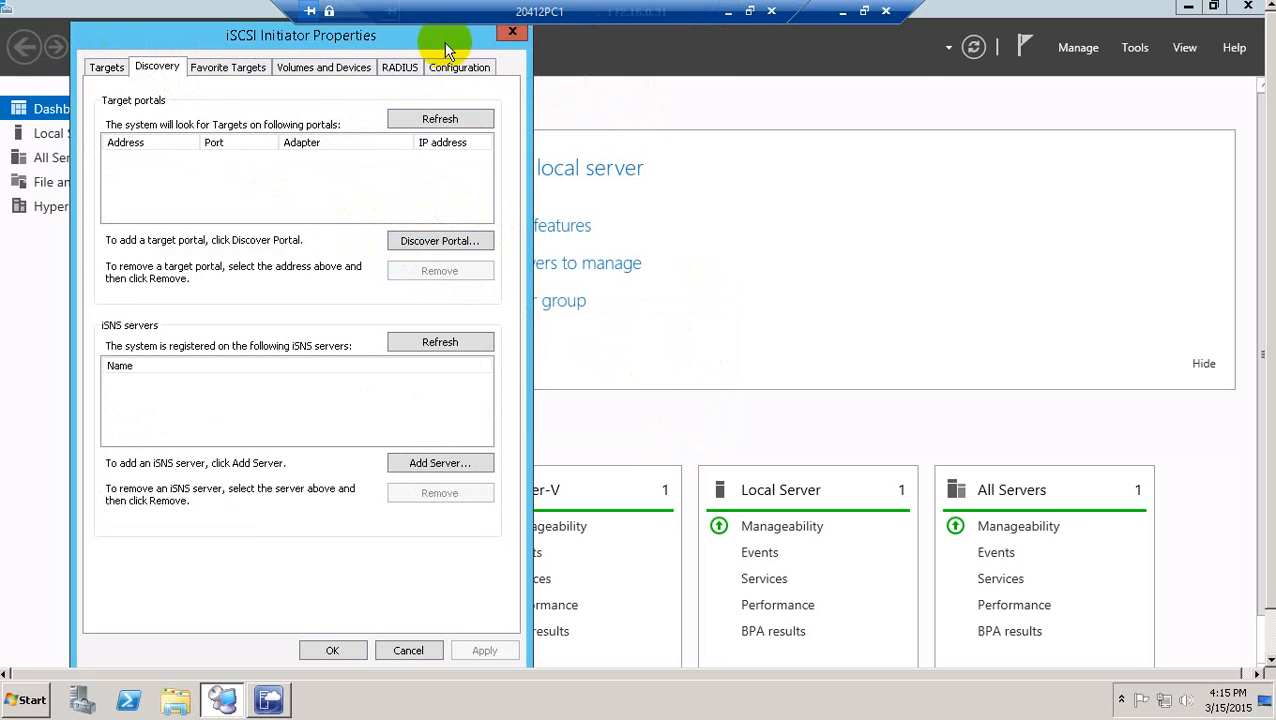
drag(392, 37, 577, 44)
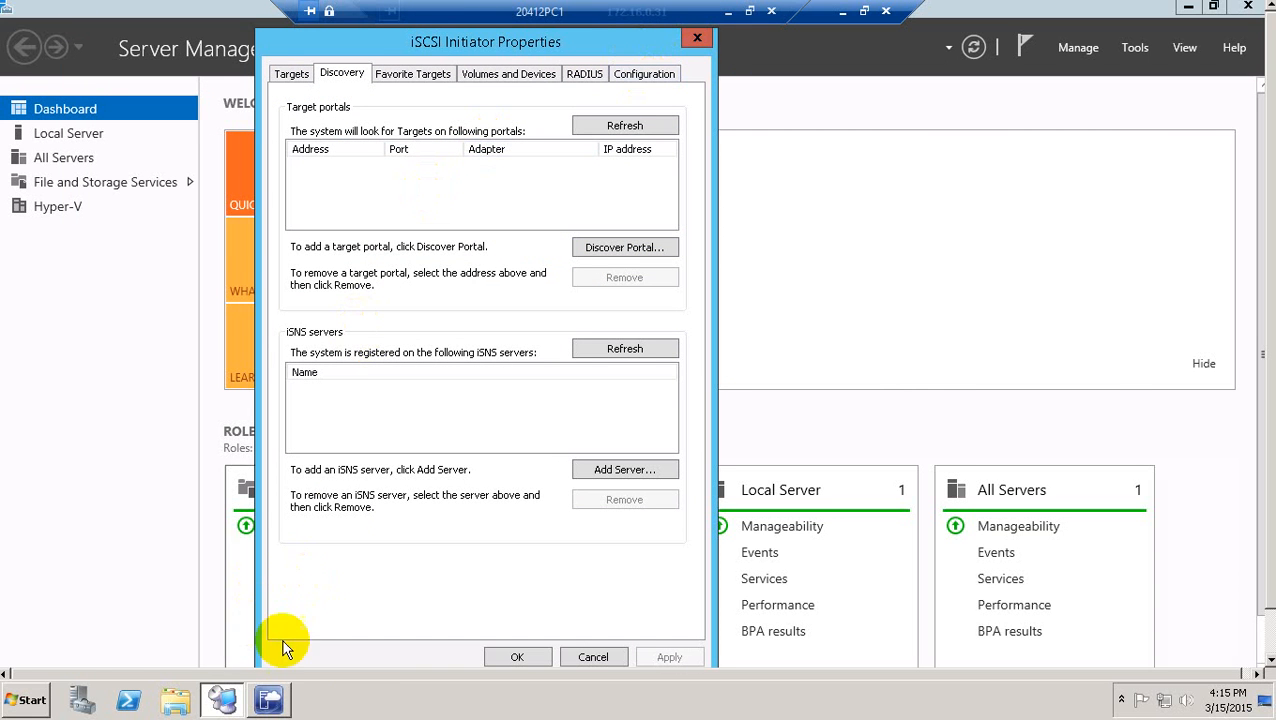
Exit full screen, check 20412D-LON-DC1-B in Hyper-V Manager, and switch to the LON-DC1-B session.
click(864, 11)
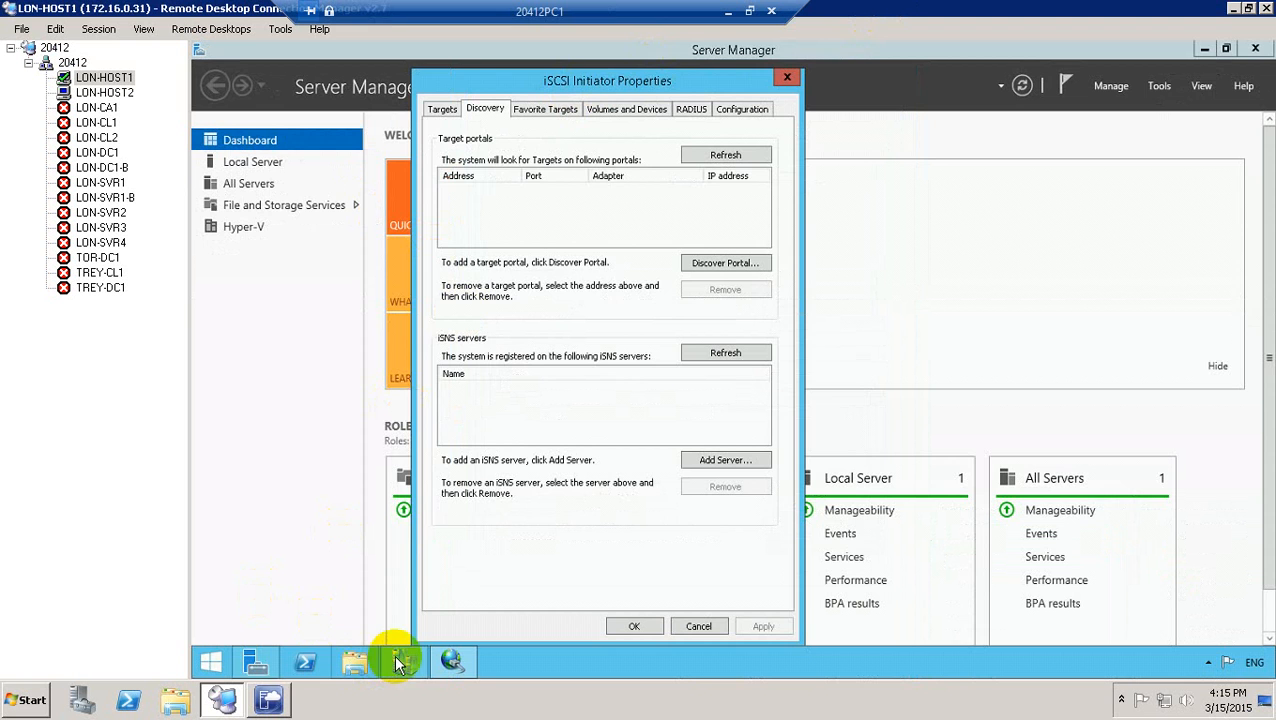
click(400, 663)
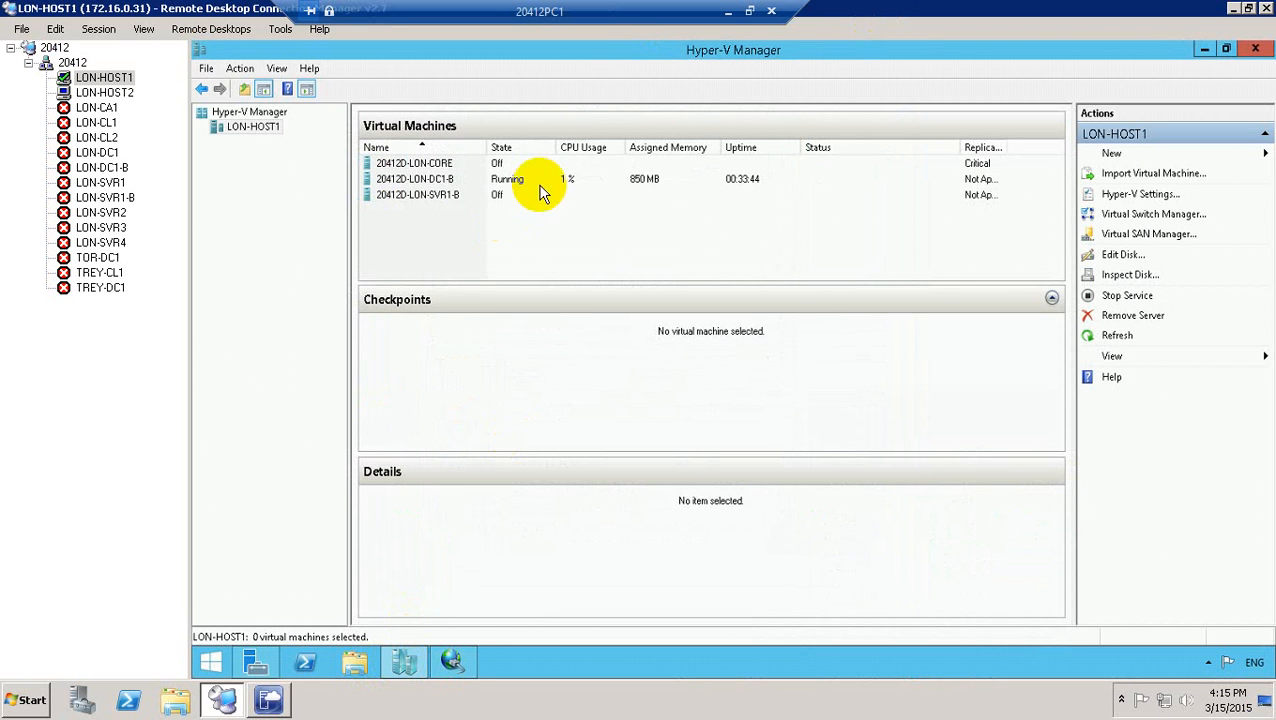
click(508, 186)
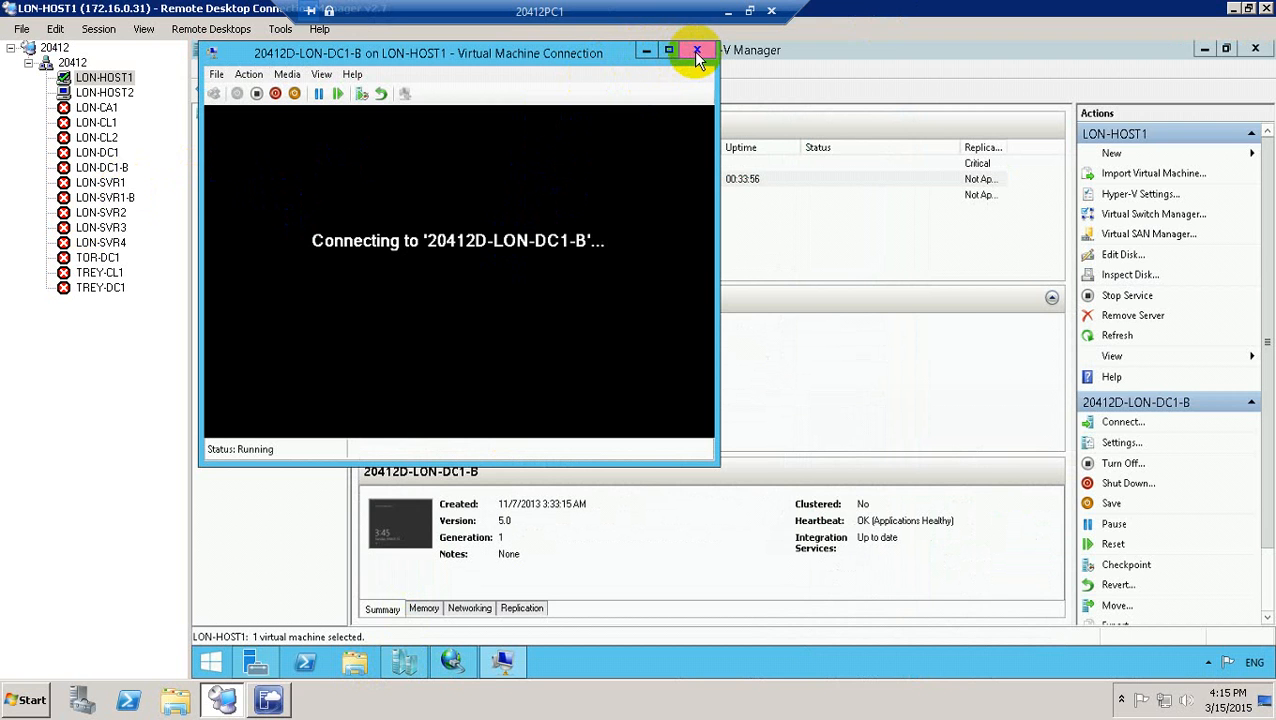
click(115, 170)
Connect to LON-DC1-B with the administrator password and accept the certificate warning.
right_click(118, 175)
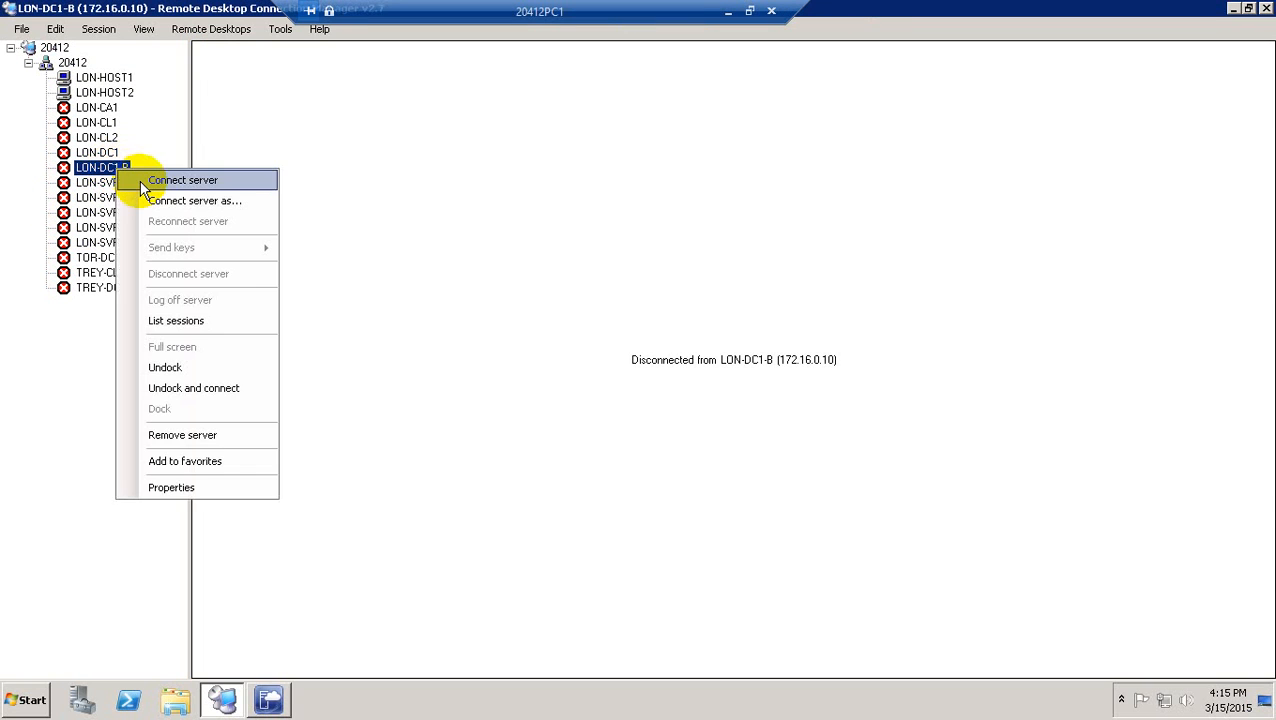
click(137, 177)
click(662, 319)
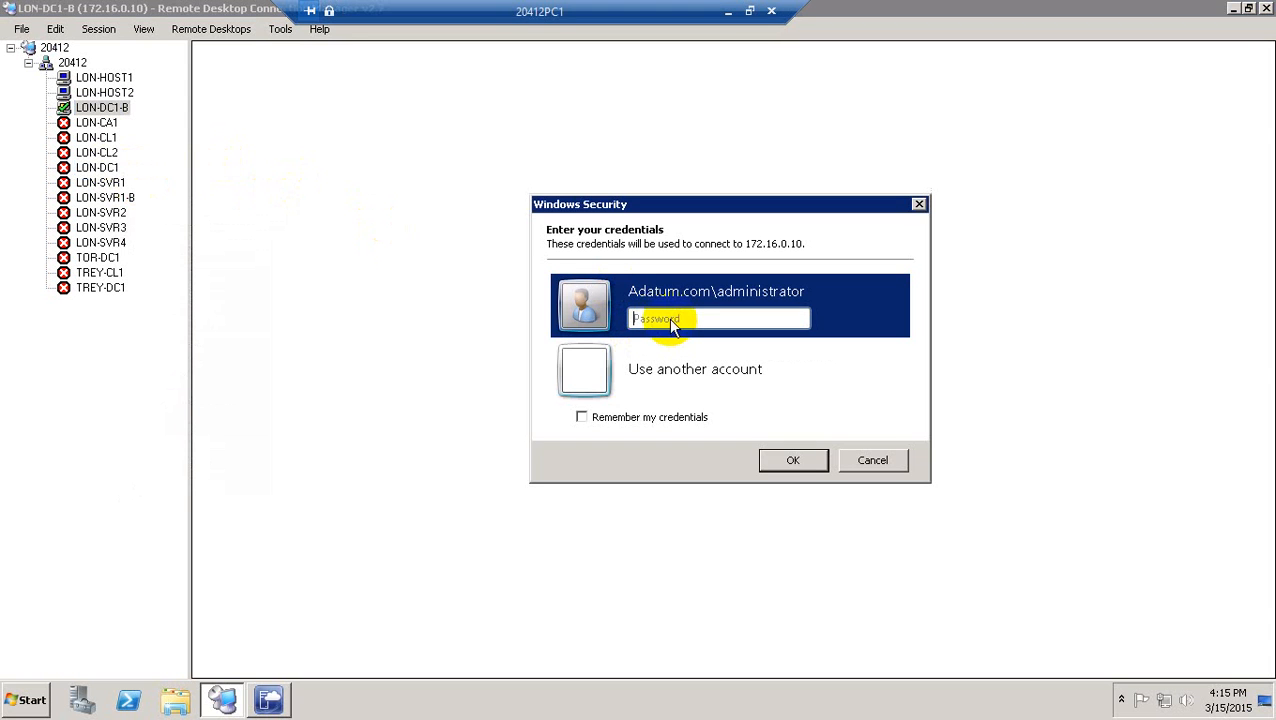
text(Pa$$)
key(Return)
click(795, 518)
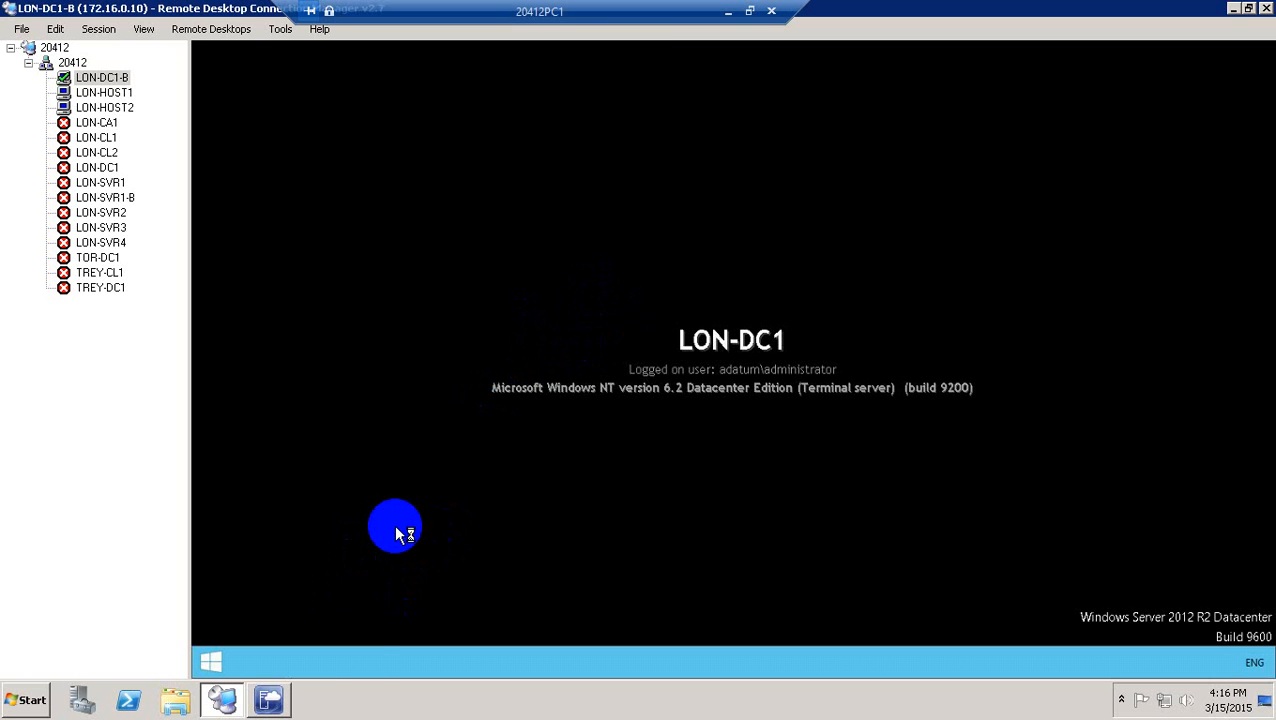
Find Run on the LON-DC1-B Start screen and pin it to the taskbar.
key(super+r)
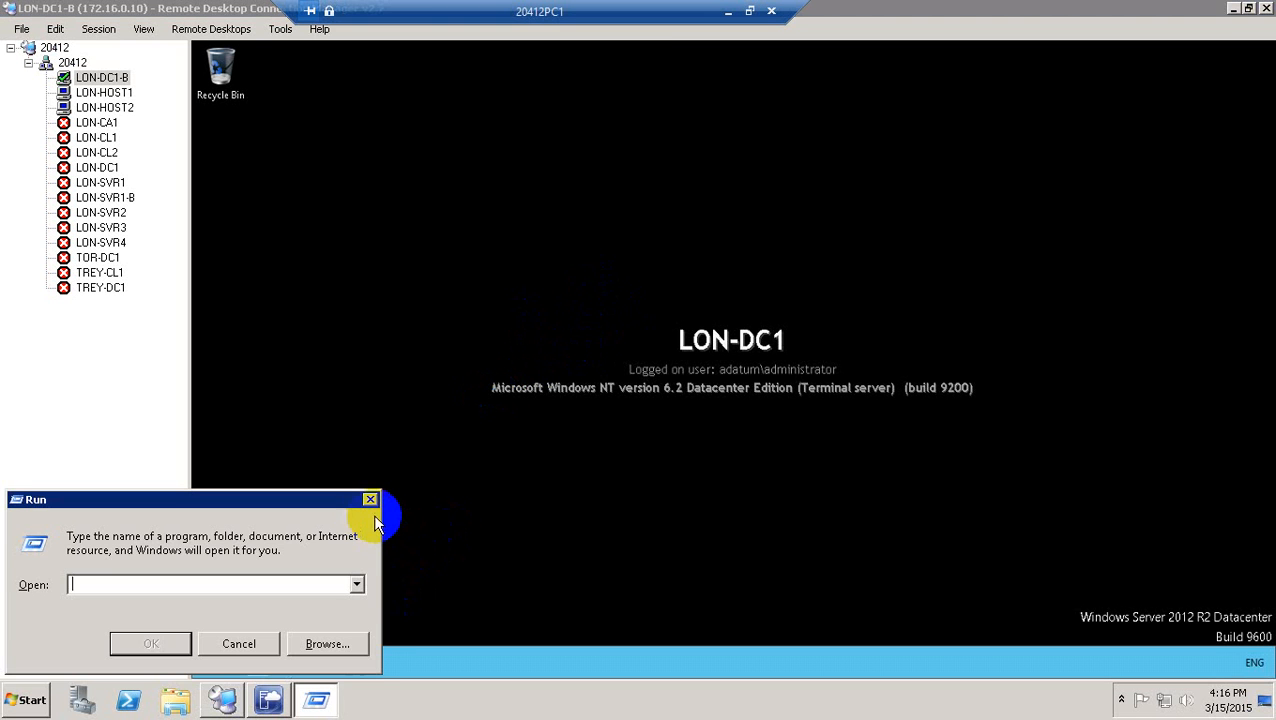
click(371, 499)
click(262, 660)
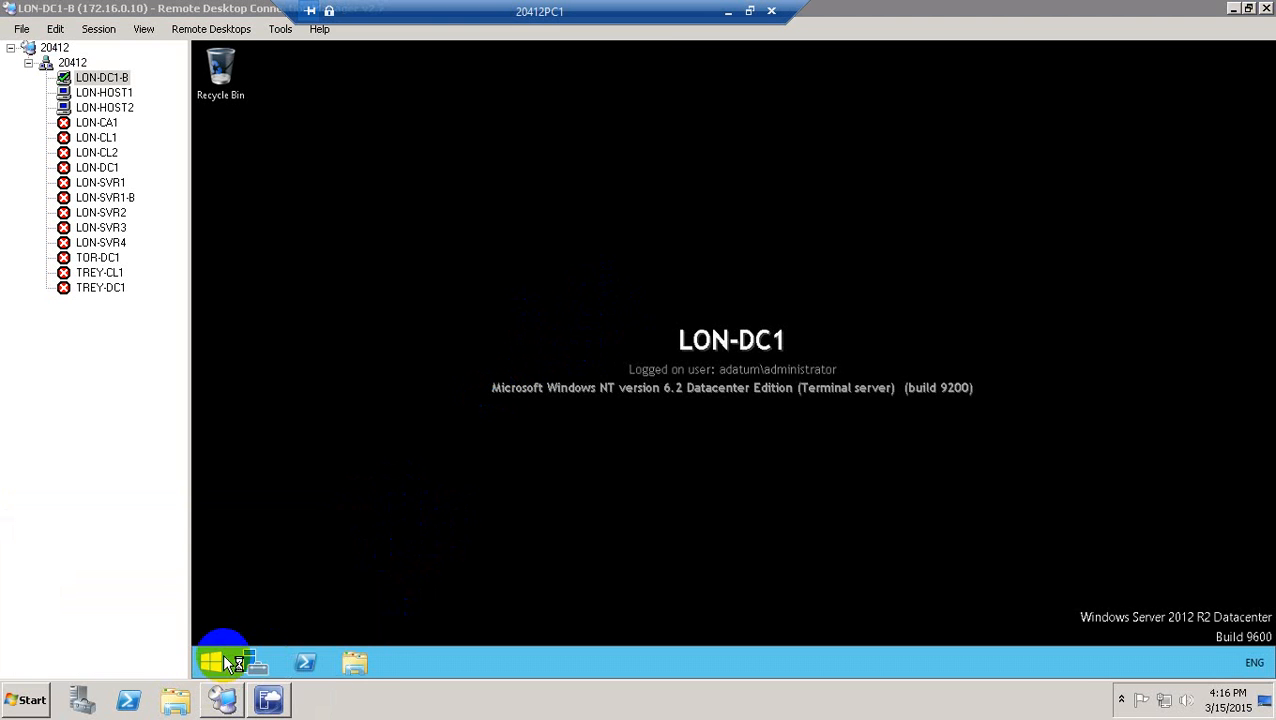
click(226, 654)
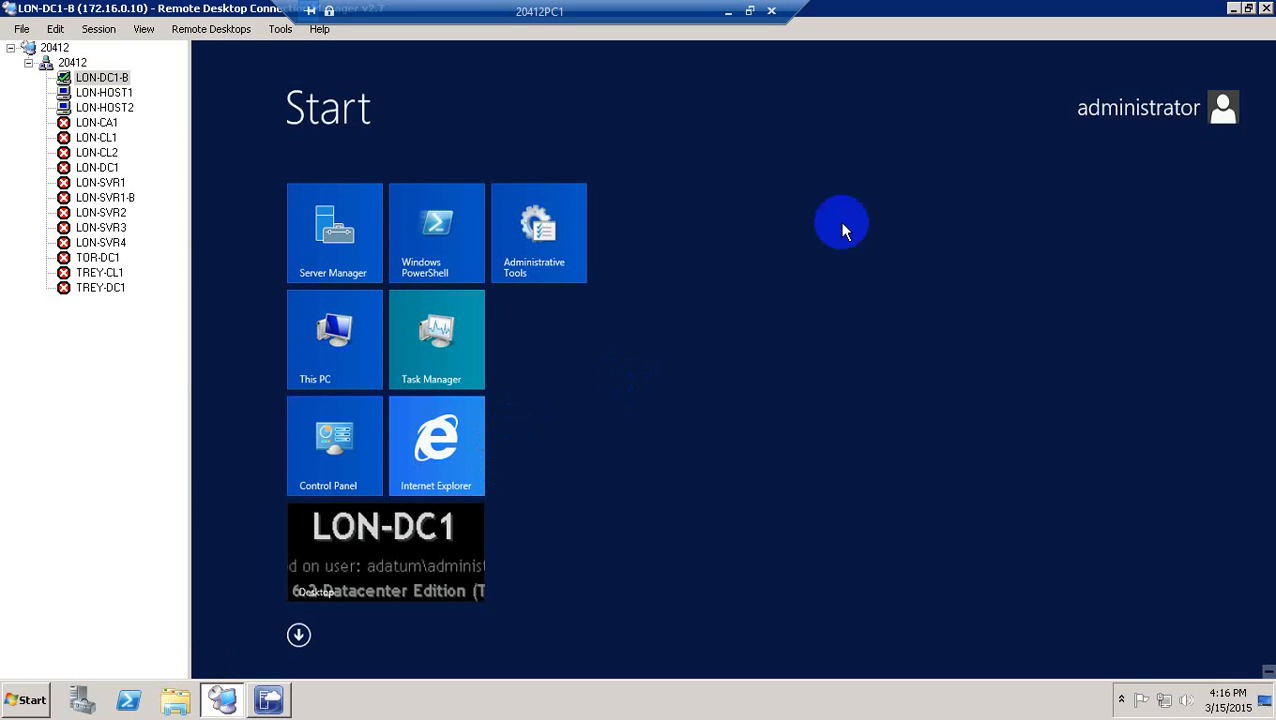
text(run)
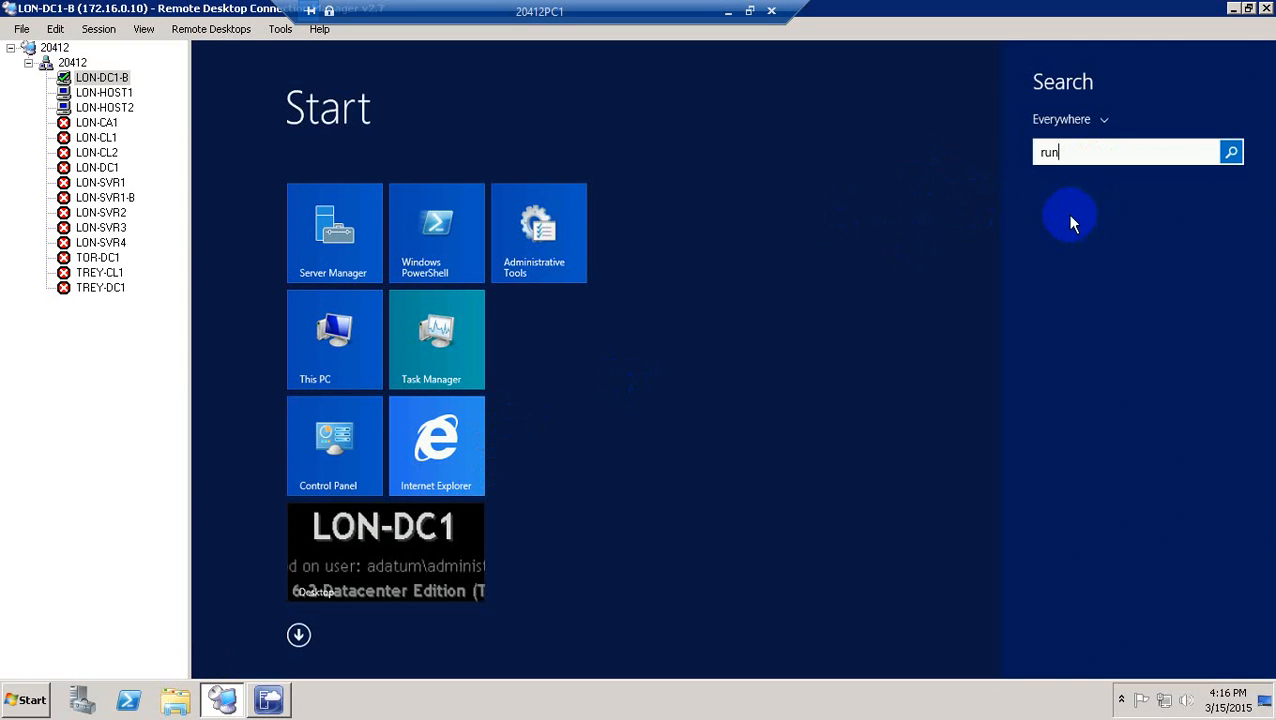
click(1080, 210)
right_click(1082, 212)
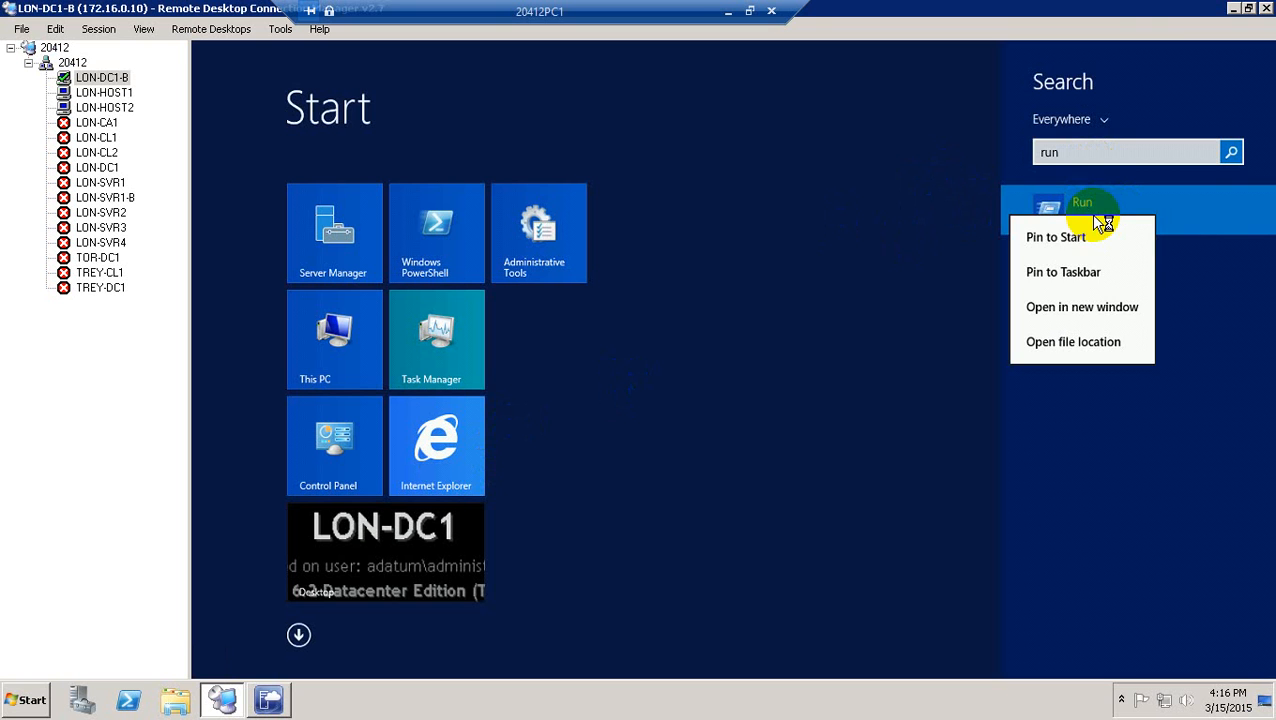
click(1076, 280)
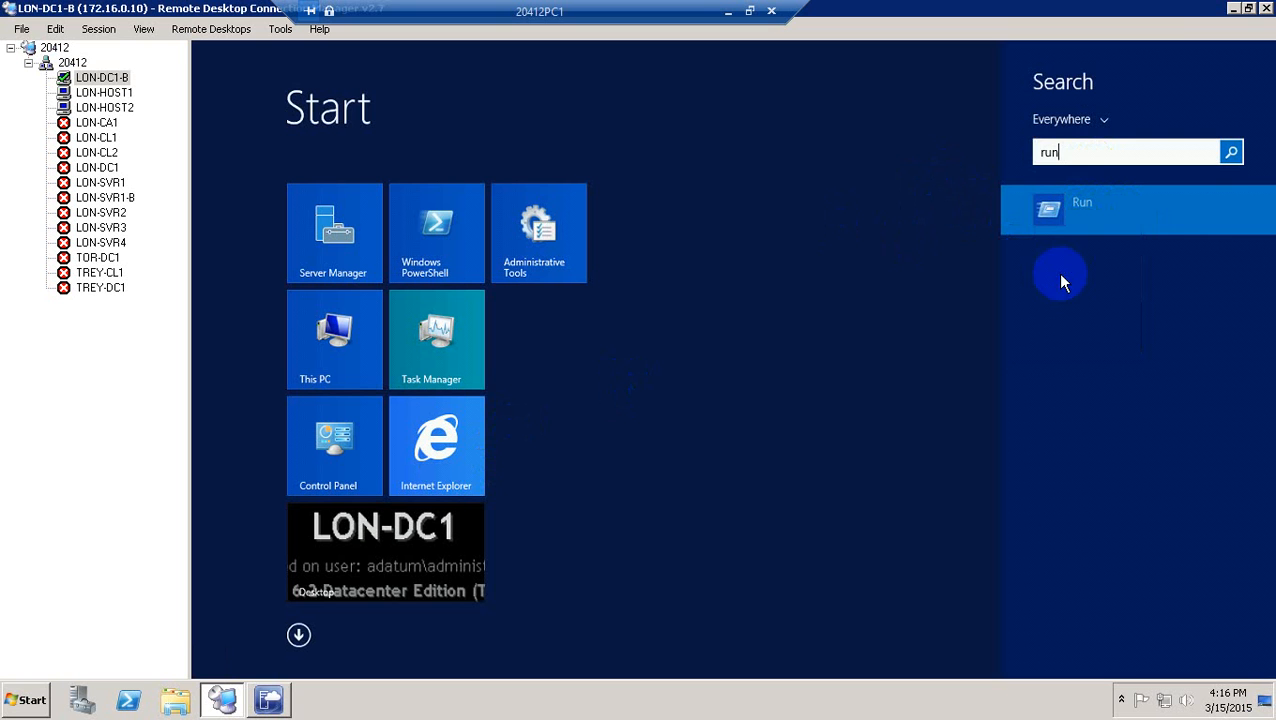
click(398, 528)
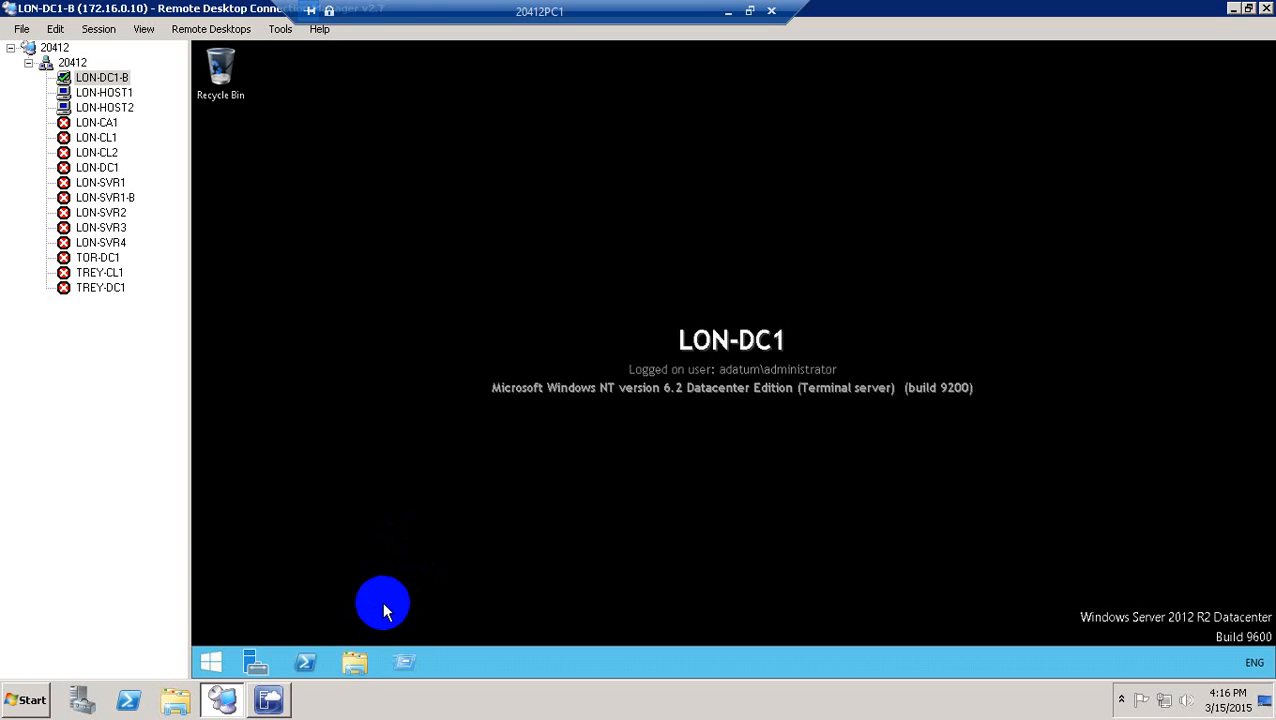
Open cmd from Run and run ipconfig, showing 172.16.0.10 with mask 255.255.0.0.
click(404, 660)
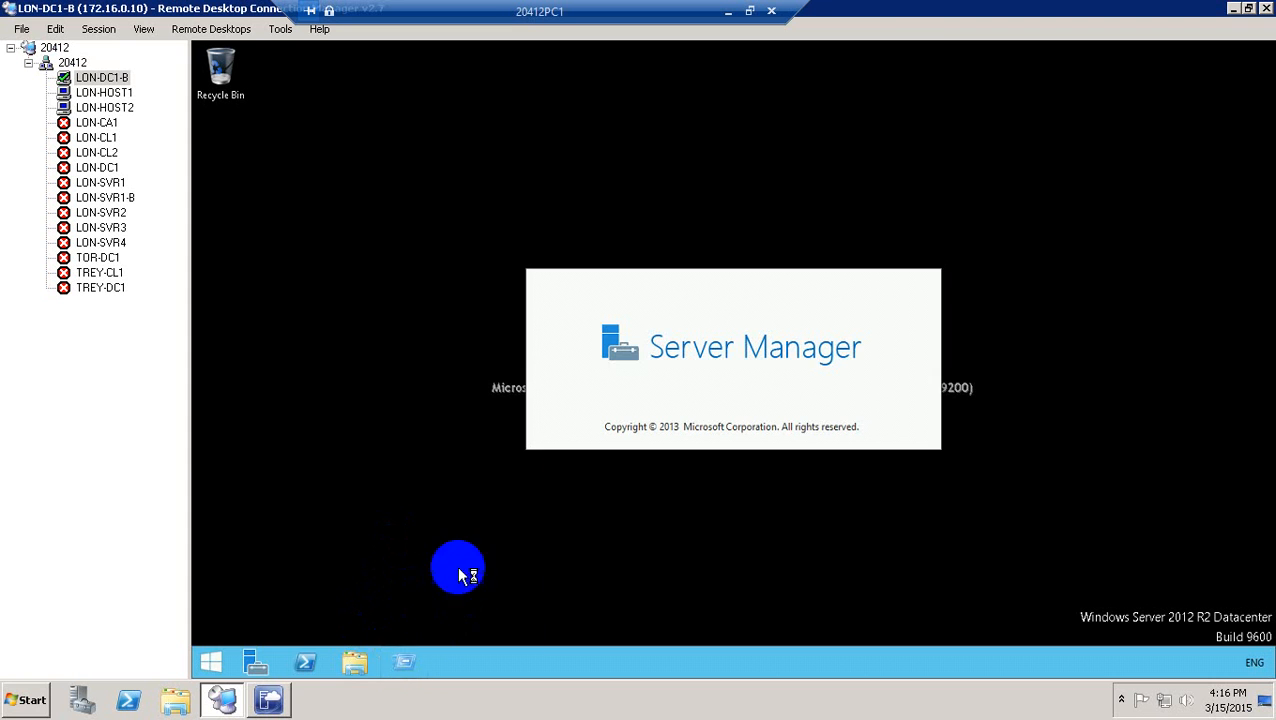
click(457, 538)
text(cm)
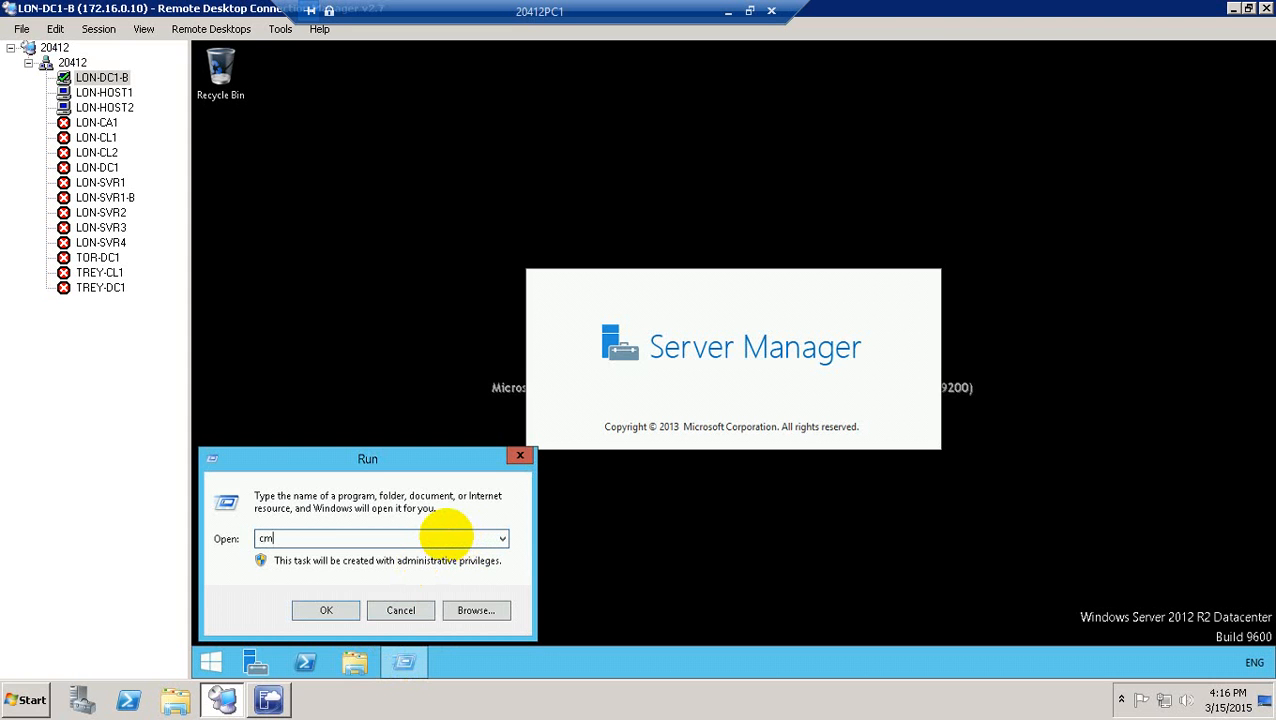
text(d)
key(Return)
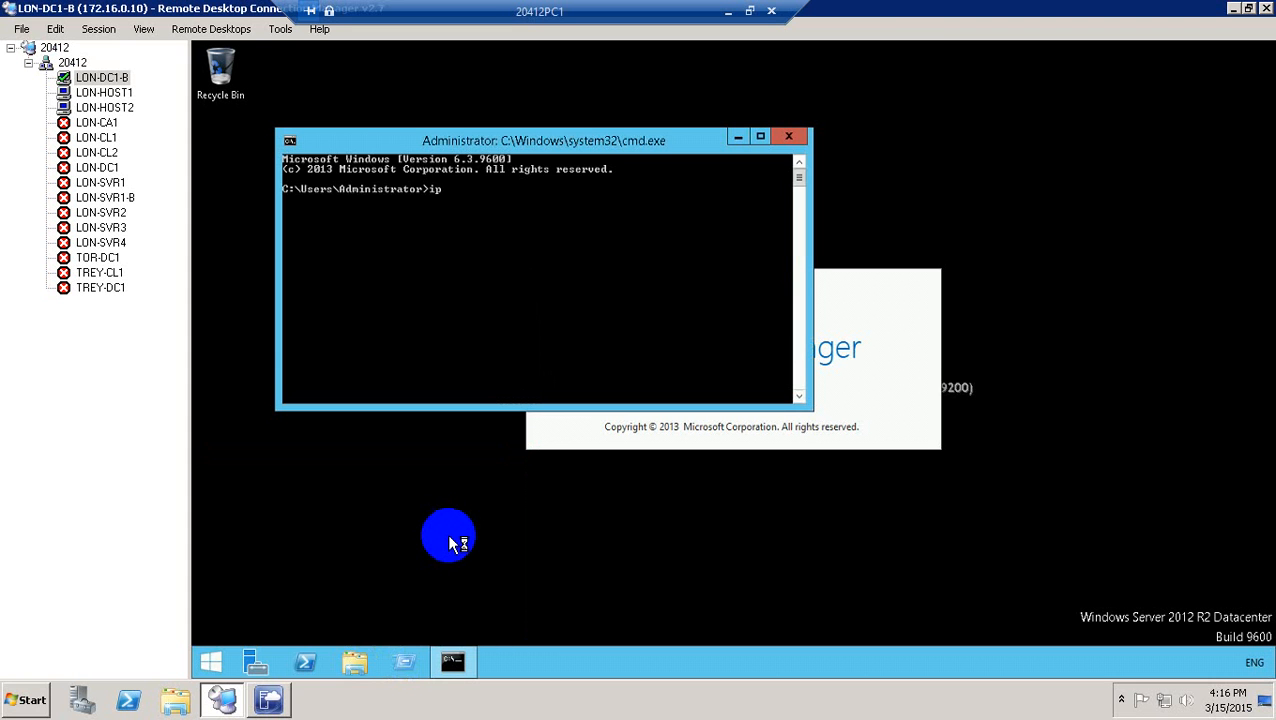
text(ipconfig)
key(Return)
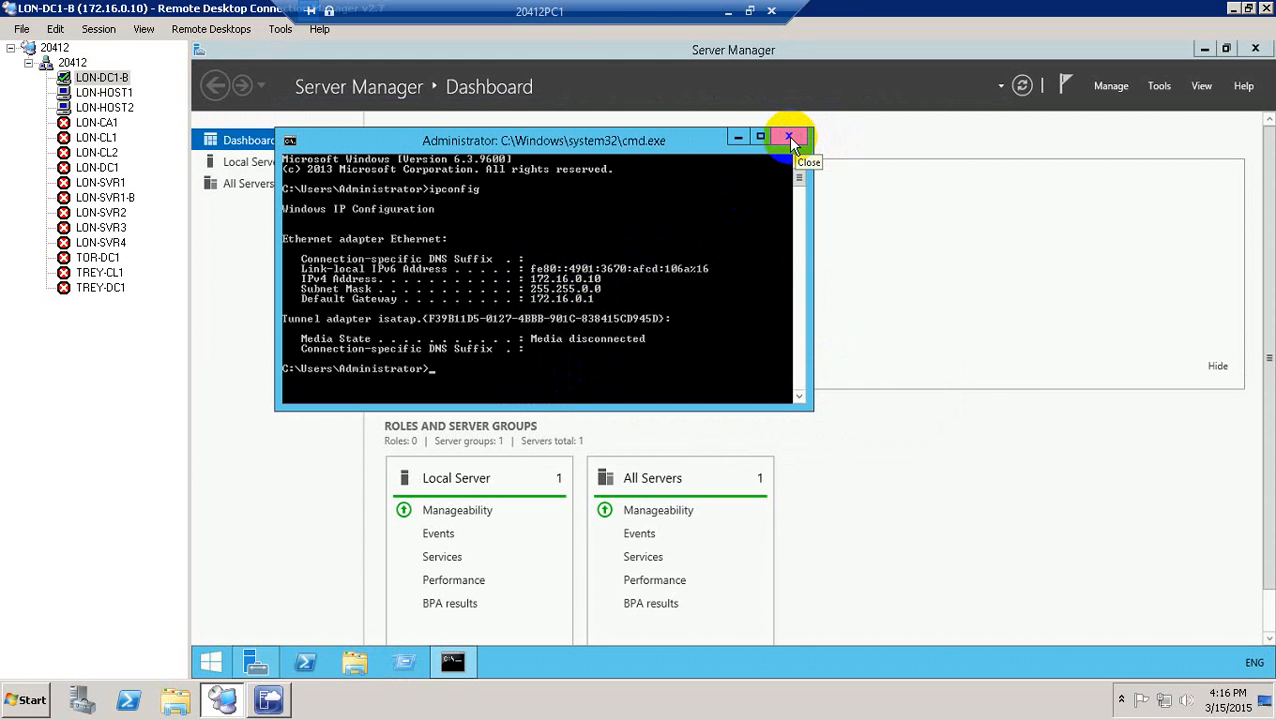
Close the cmd window and bring the Virtual Machine Manager console listing 13 VMs forward.
click(788, 136)
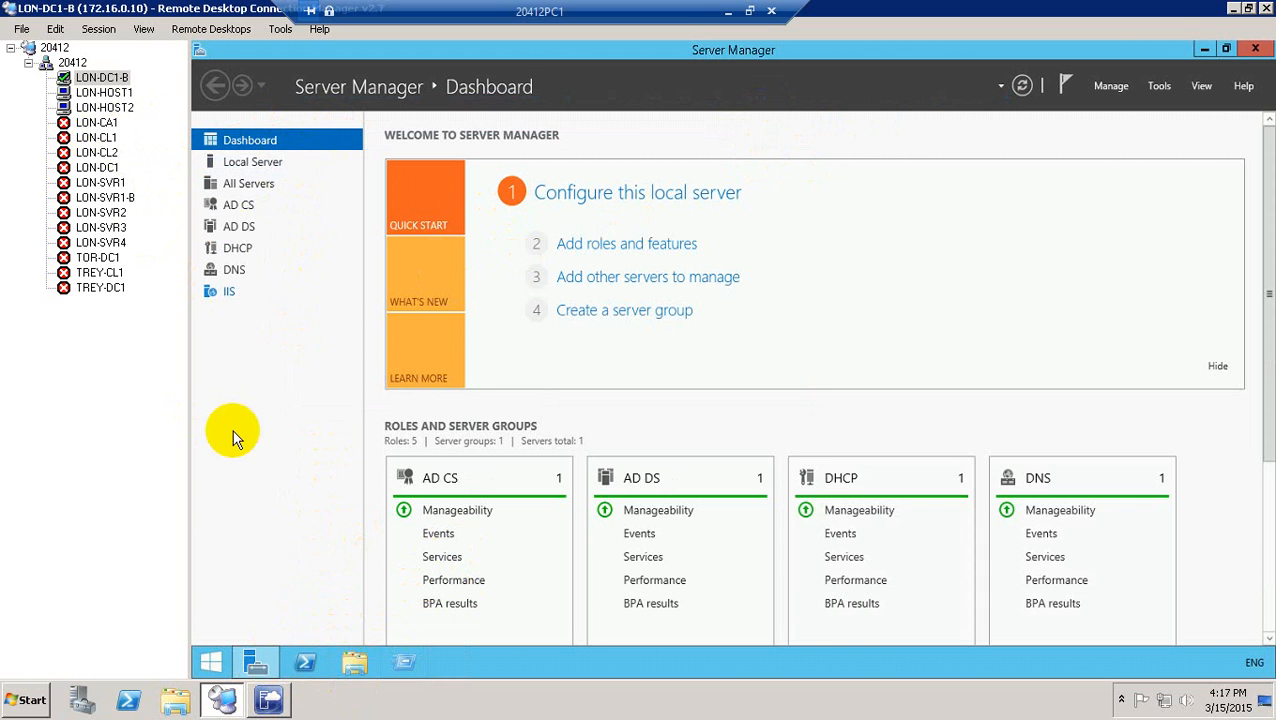
click(272, 702)
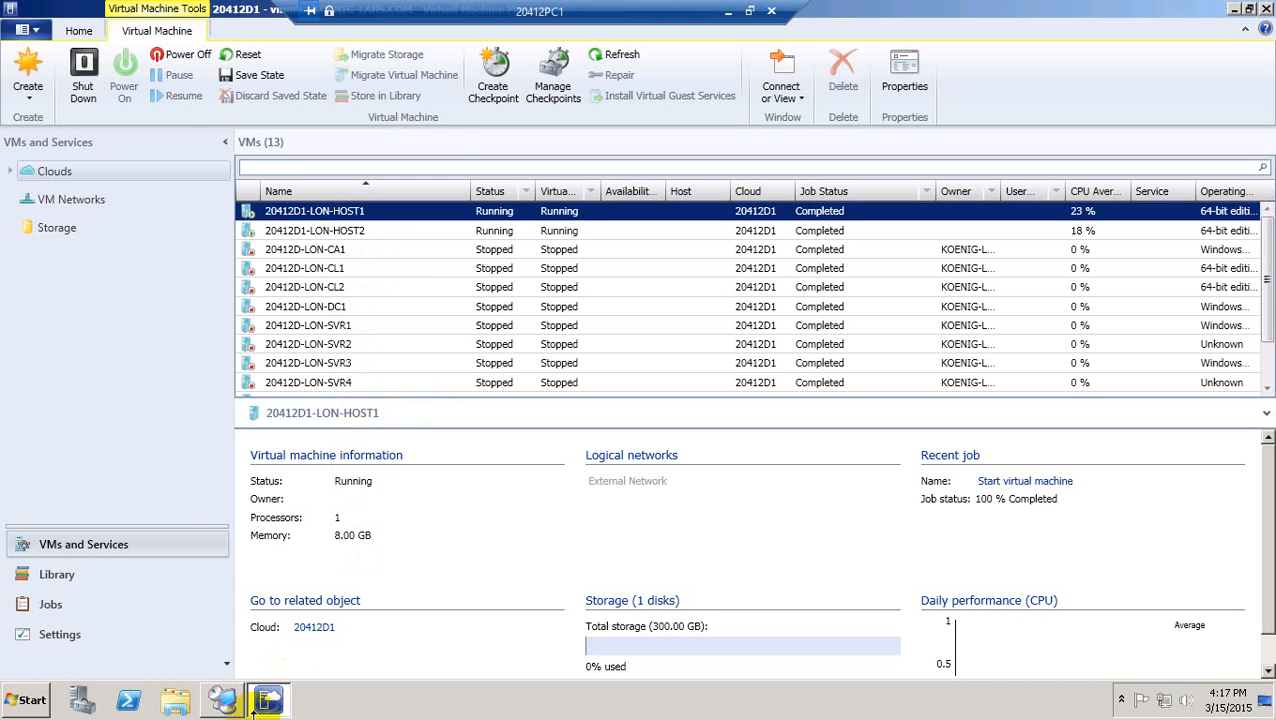
Start 20412D-LON-SVR1-B in LON-HOST1's Hyper-V Manager and reopen iSCSI Initiator Properties.
click(222, 700)
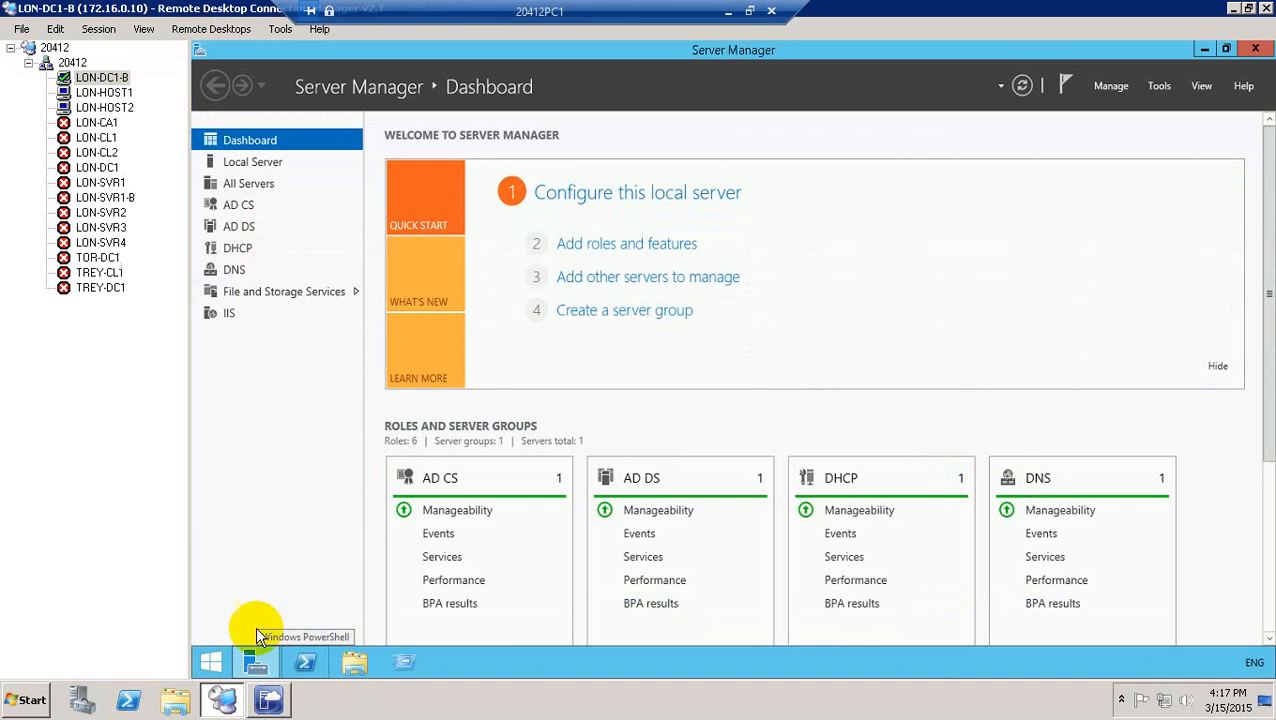
click(118, 93)
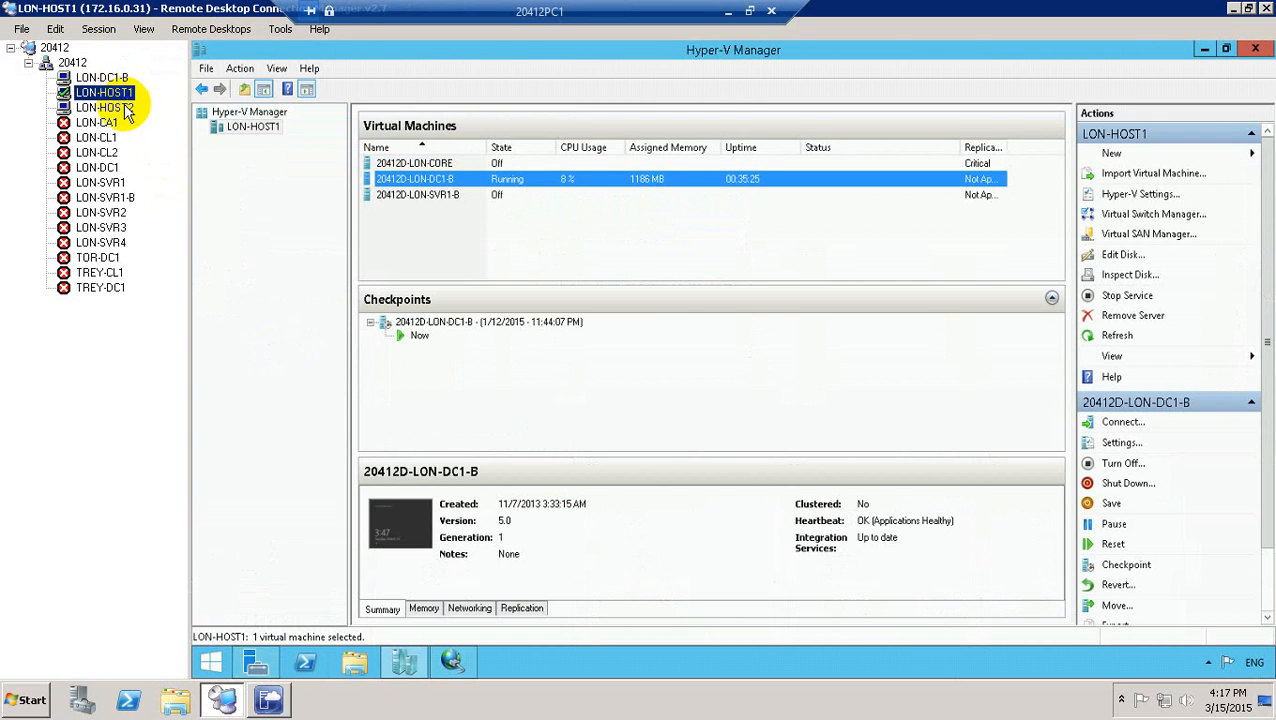
click(422, 195)
right_click(422, 195)
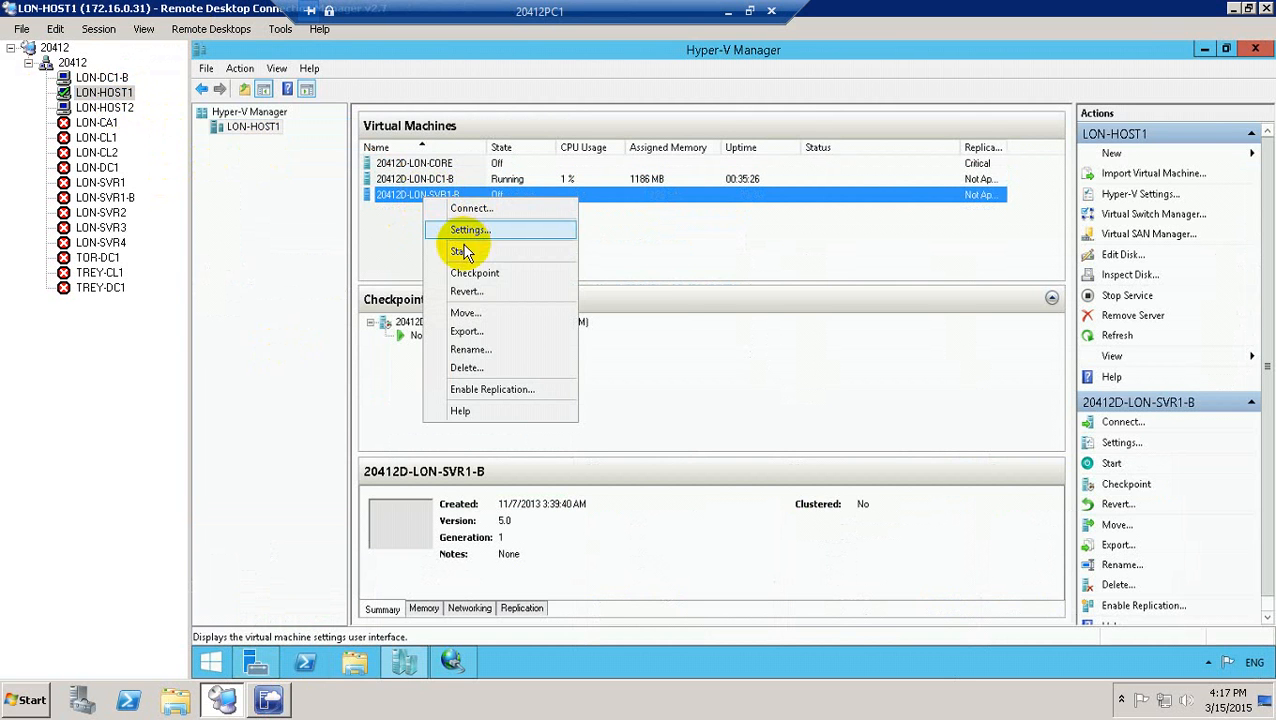
click(460, 251)
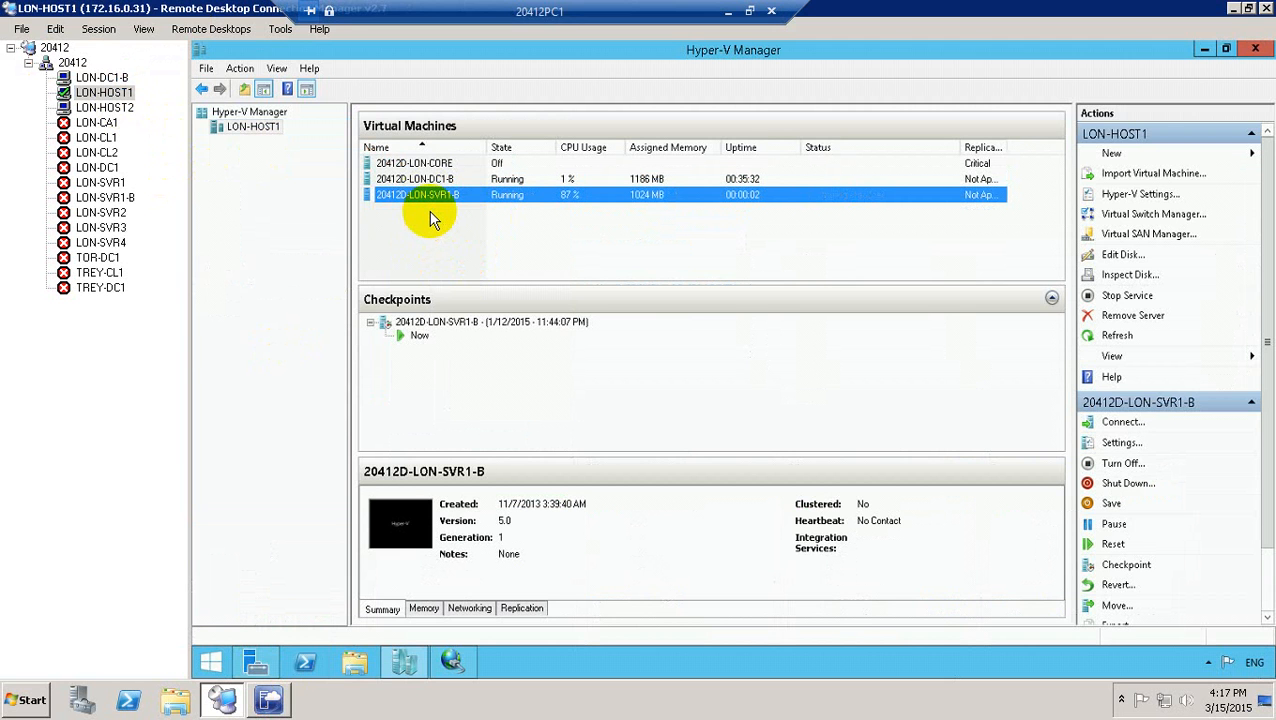
click(455, 665)
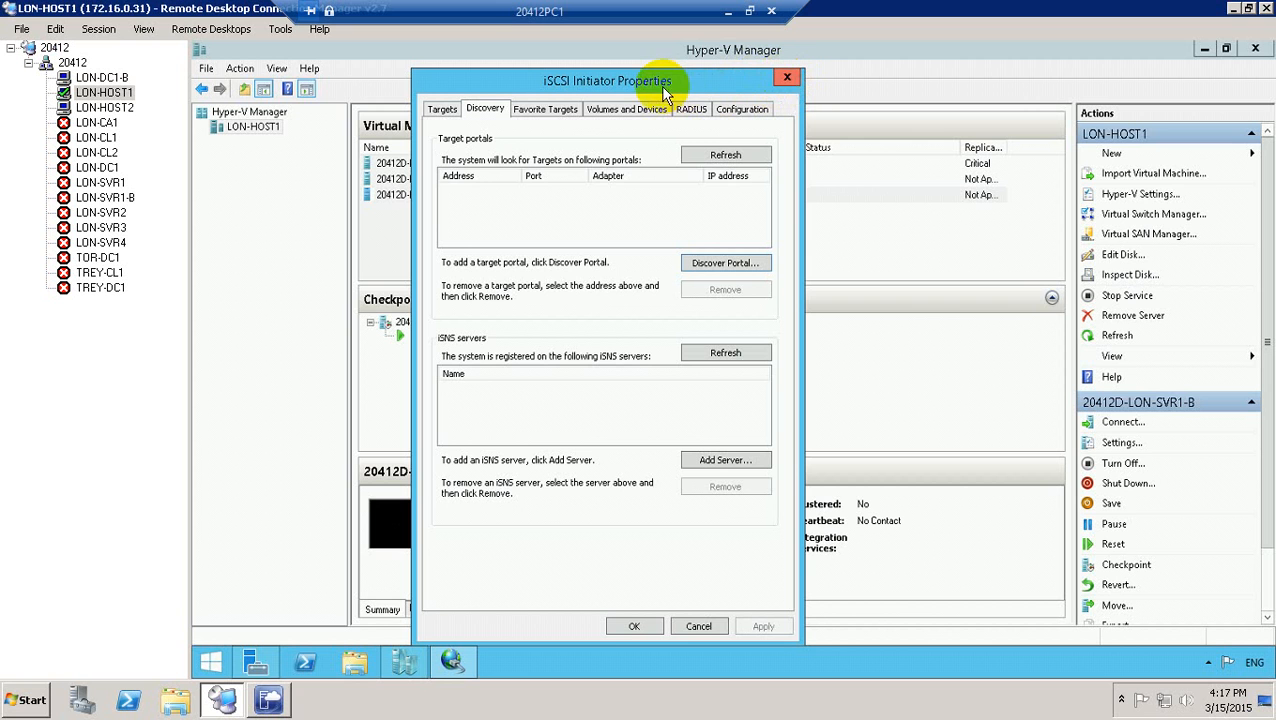
drag(646, 80, 623, 69)
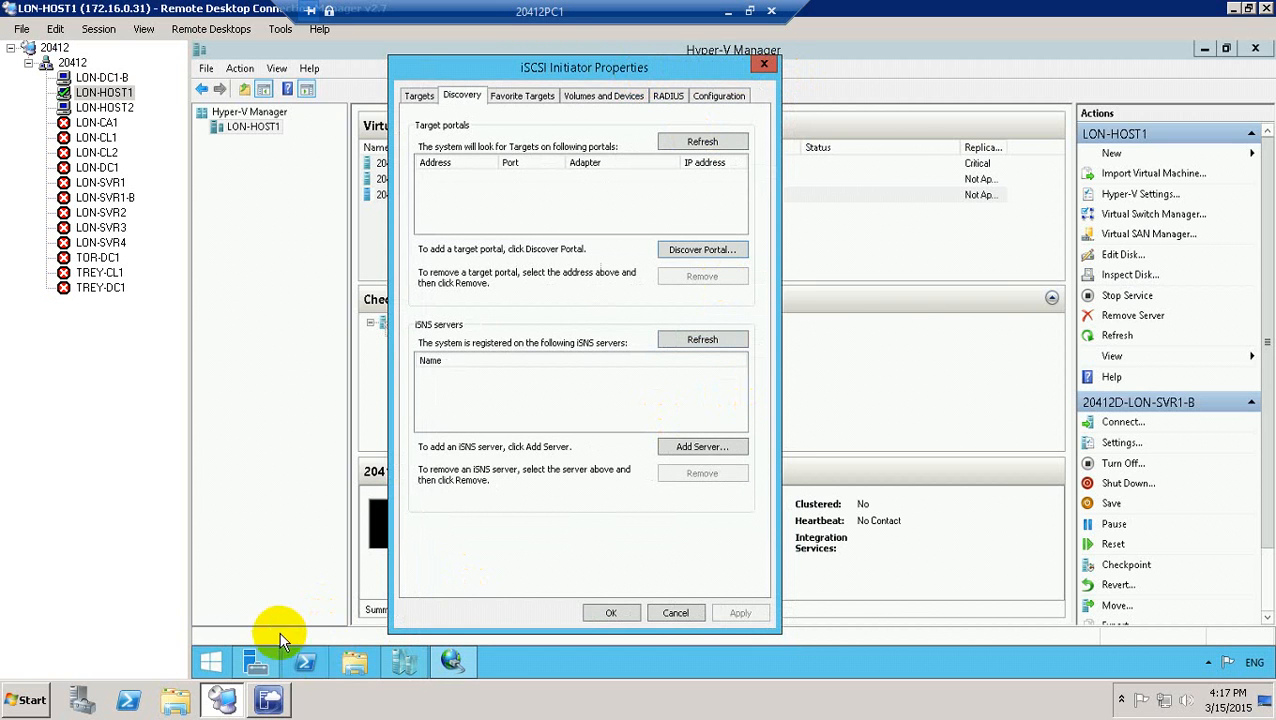
Run a continuous ping to 172.16.0.21 in PowerShell, then close the console.
click(303, 662)
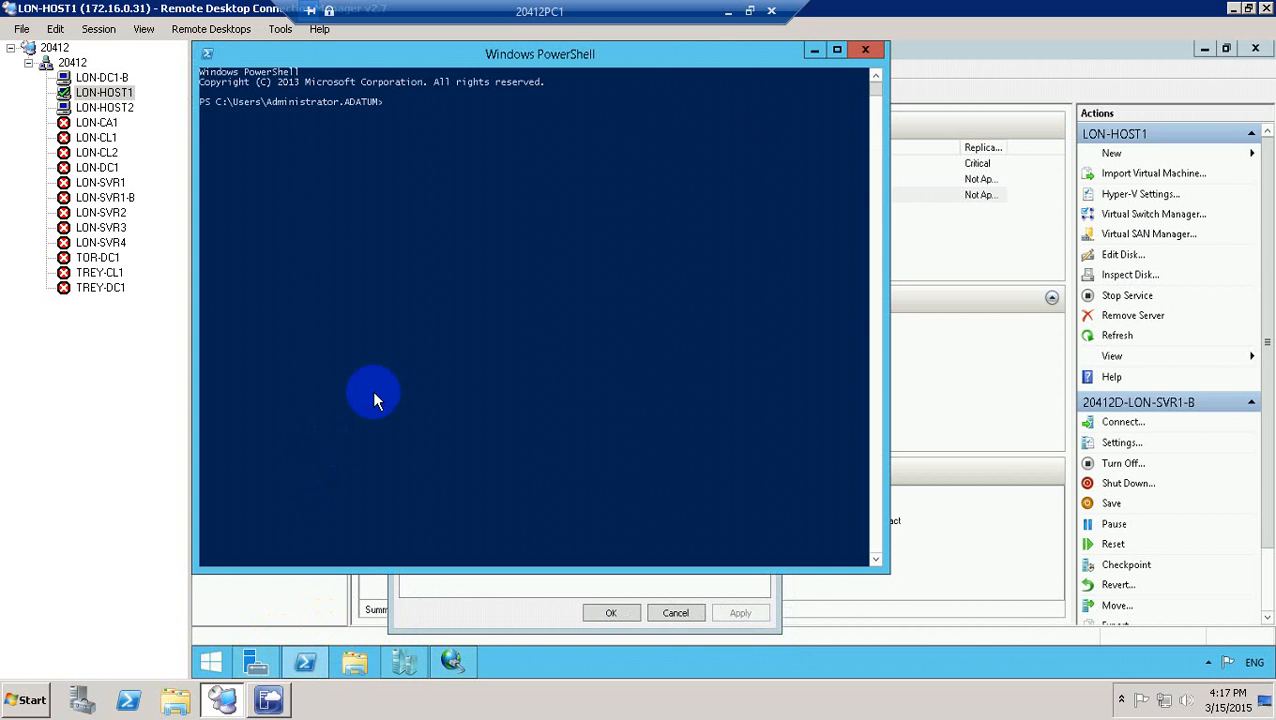
text(ping 172.16.0.21 -t)
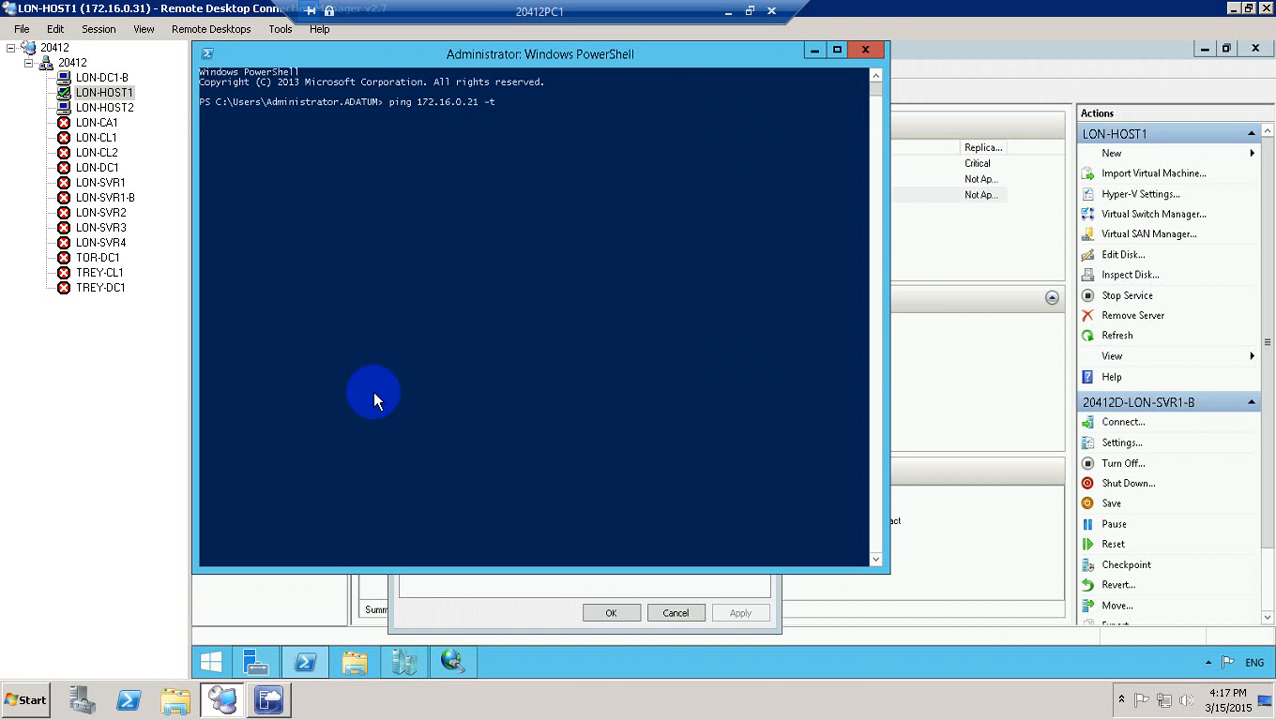
key(Return)
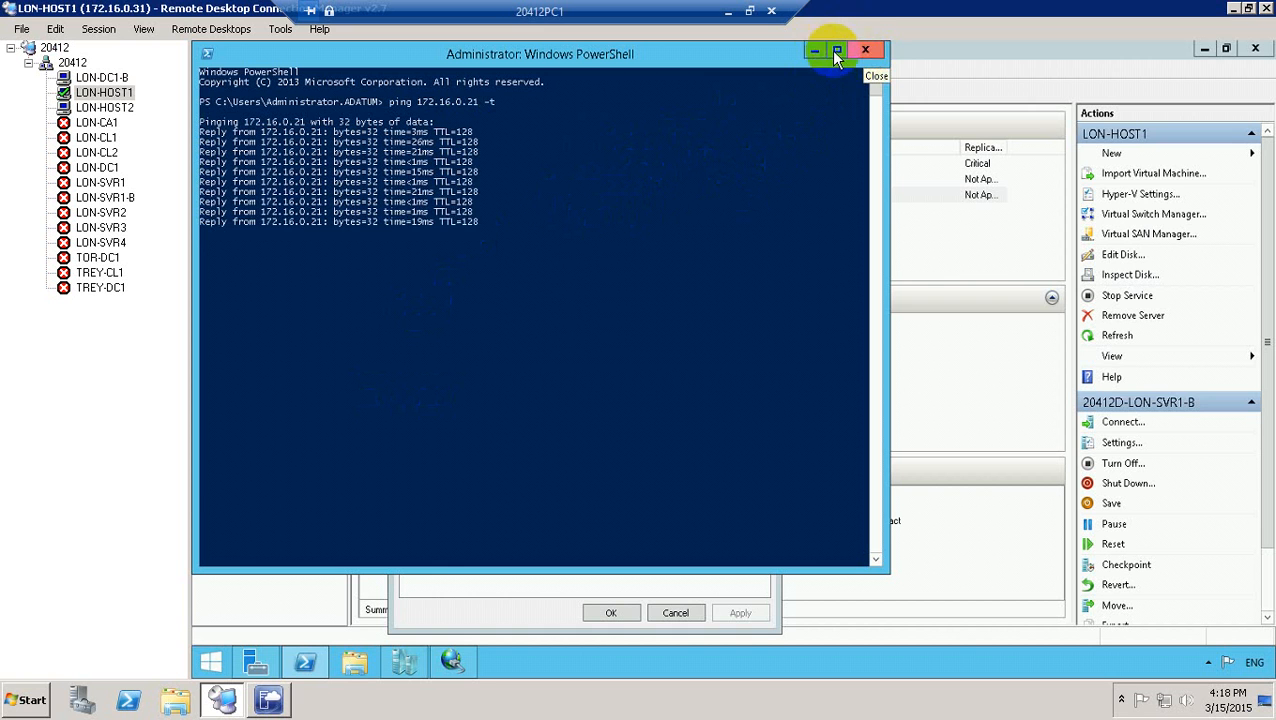
click(866, 52)
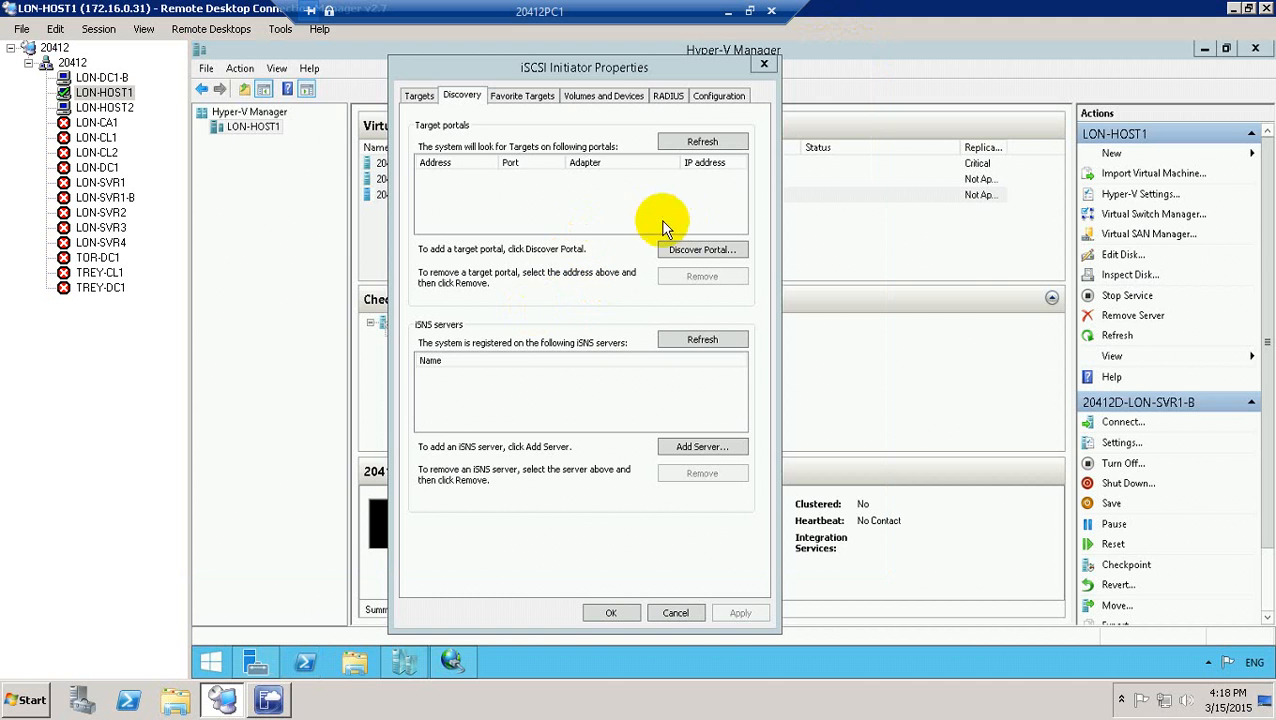
Enter target portal 172.16.0.21 in Discover Portal and make the remote session full screen.
click(680, 252)
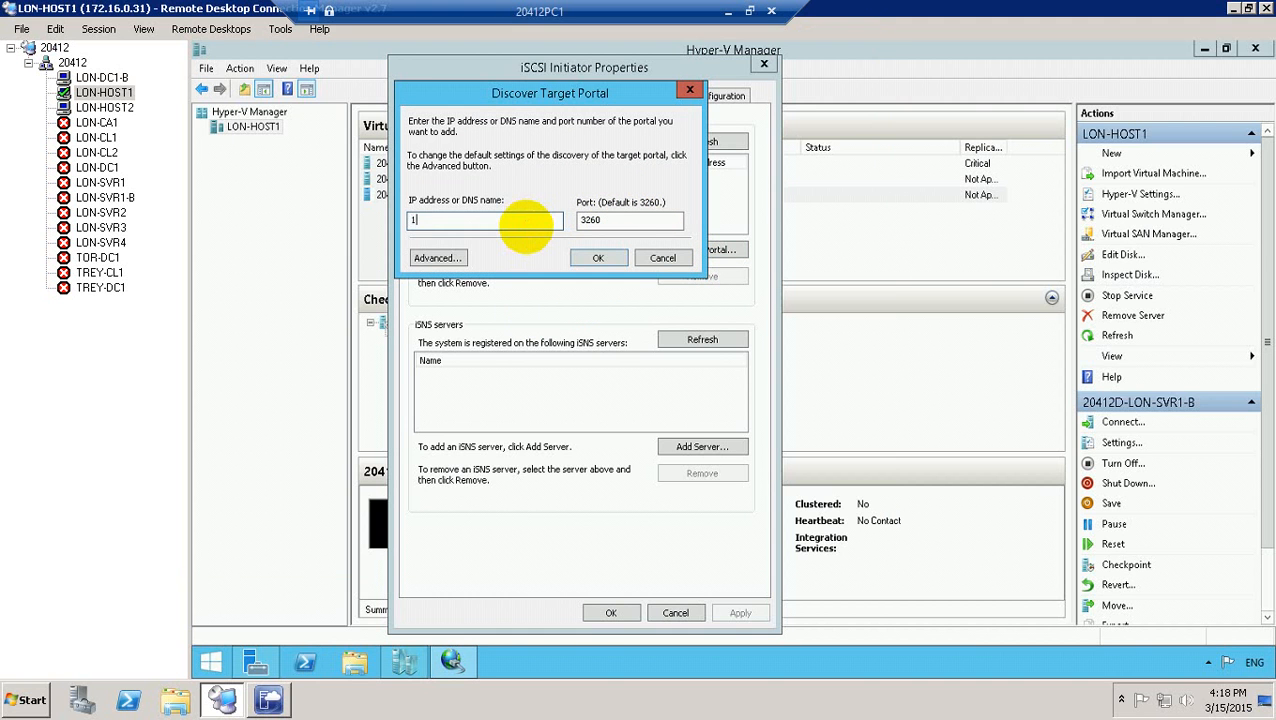
text(172.)
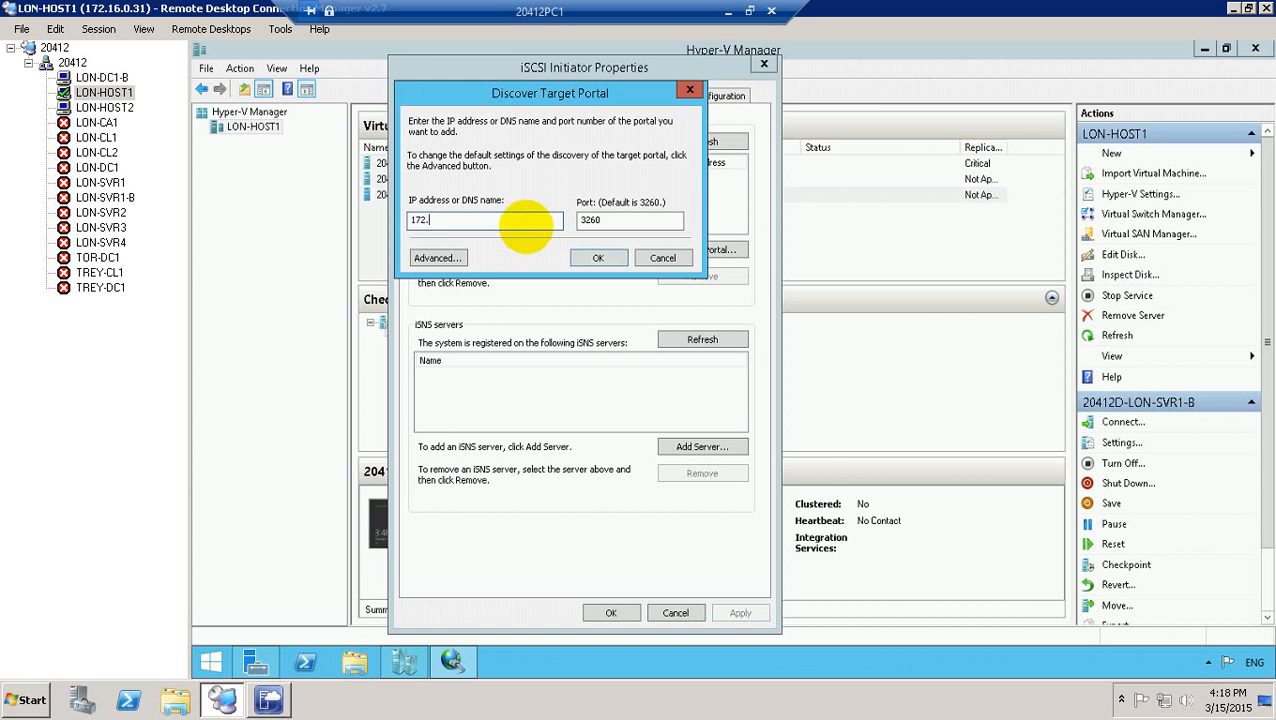
text(16.)
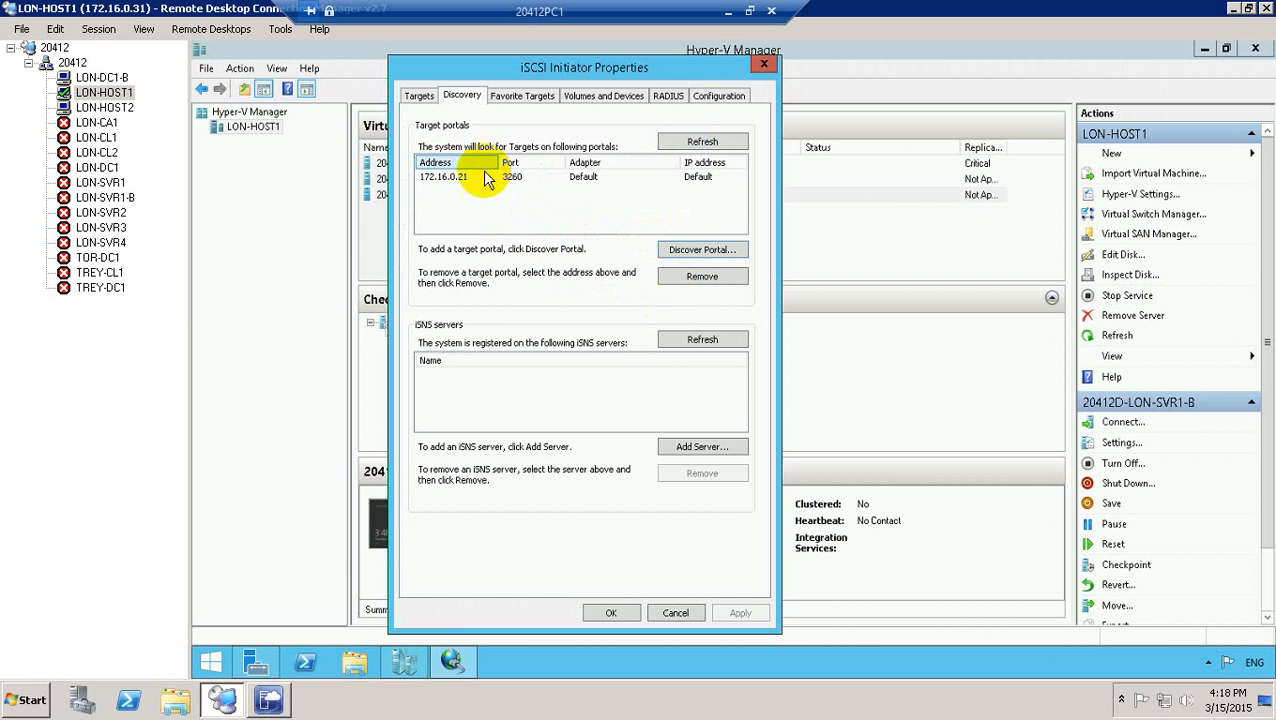
click(94, 29)
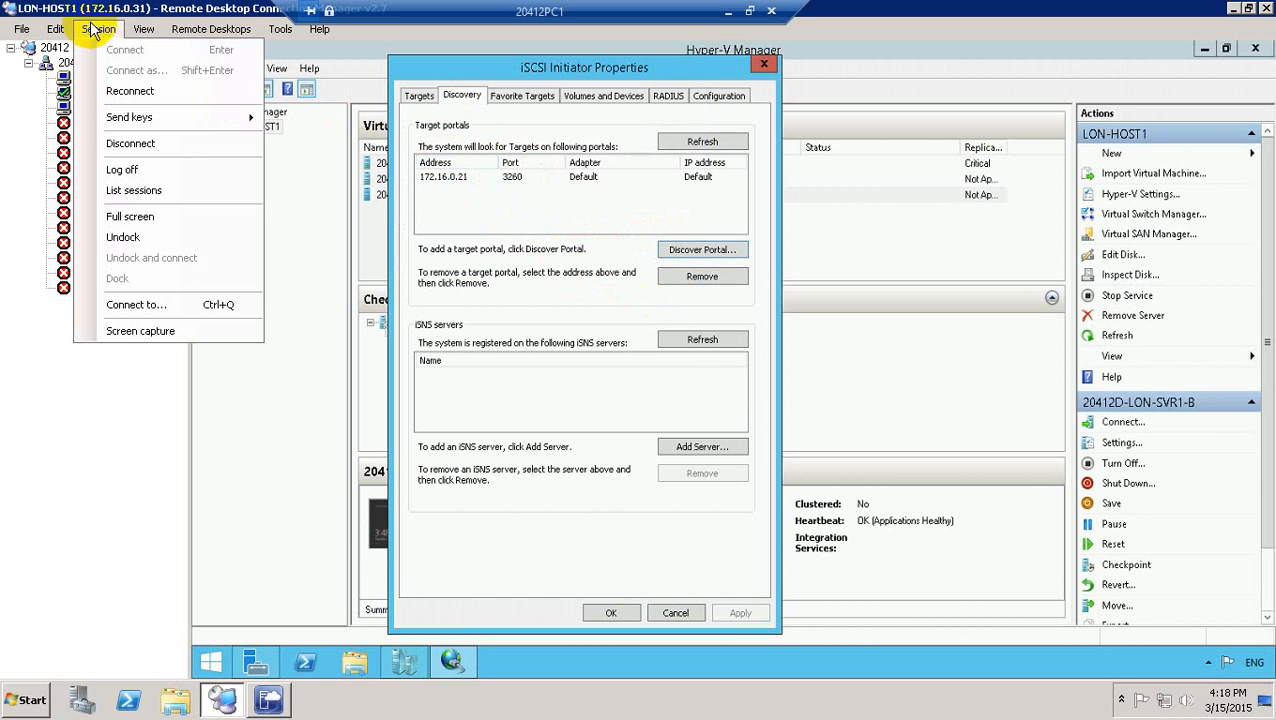
click(152, 218)
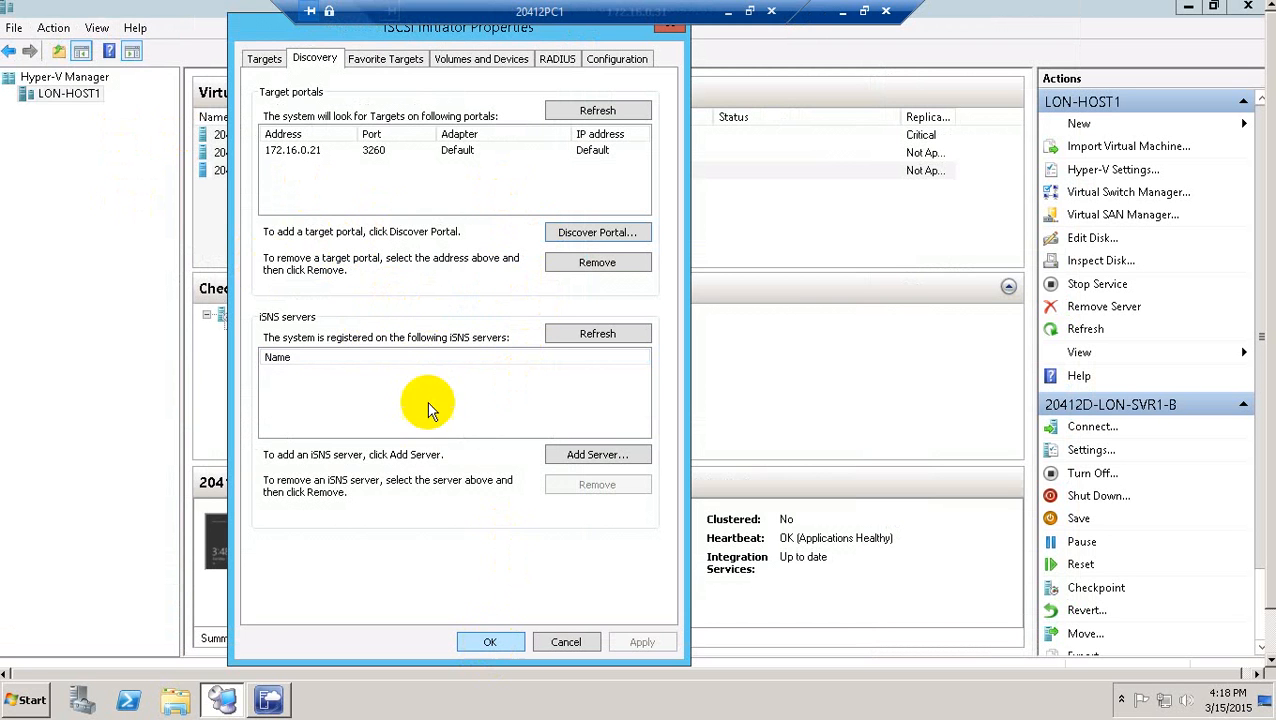
Connect to the discovered lon-svr1-target1 target and close iSCSI Initiator Properties.
click(263, 60)
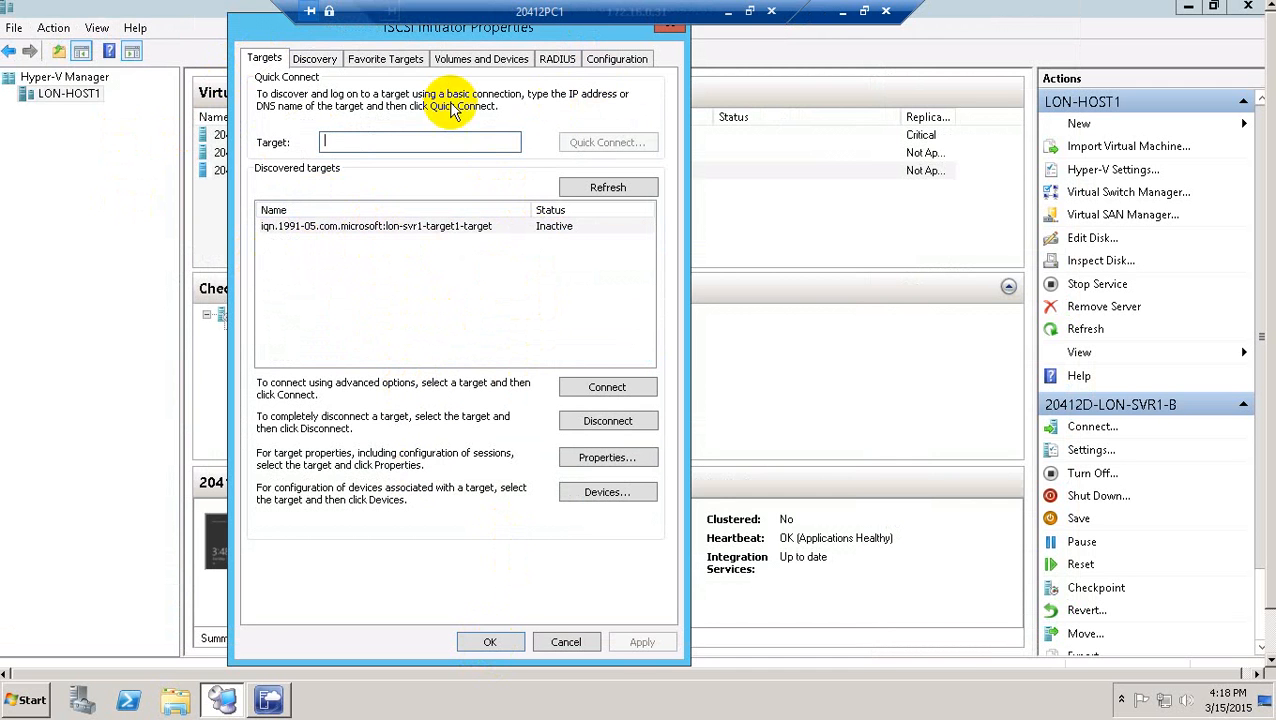
click(557, 228)
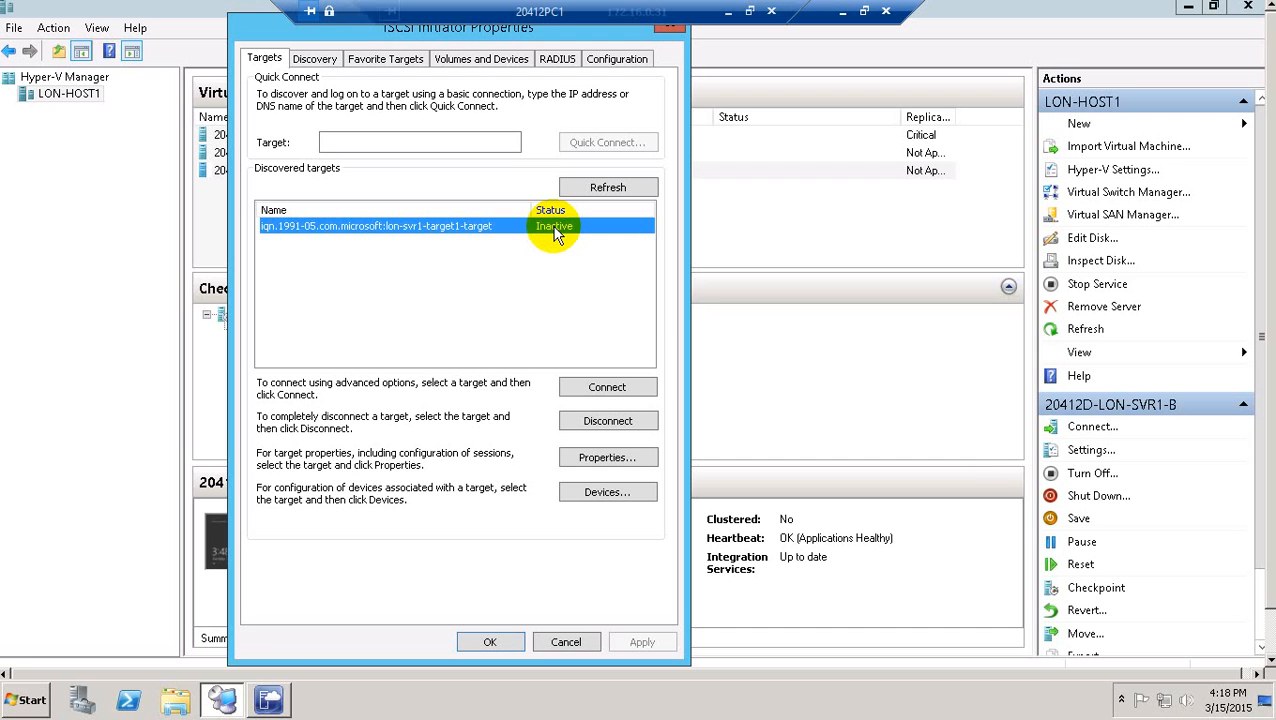
click(618, 386)
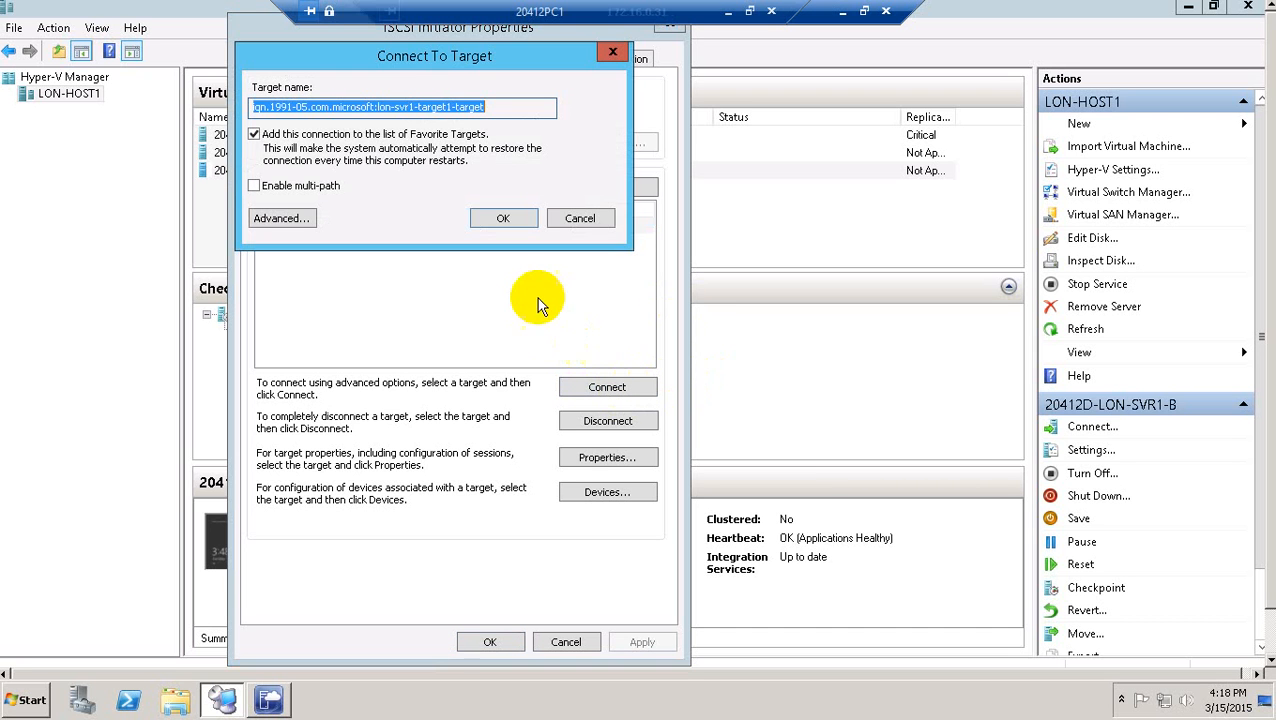
click(507, 224)
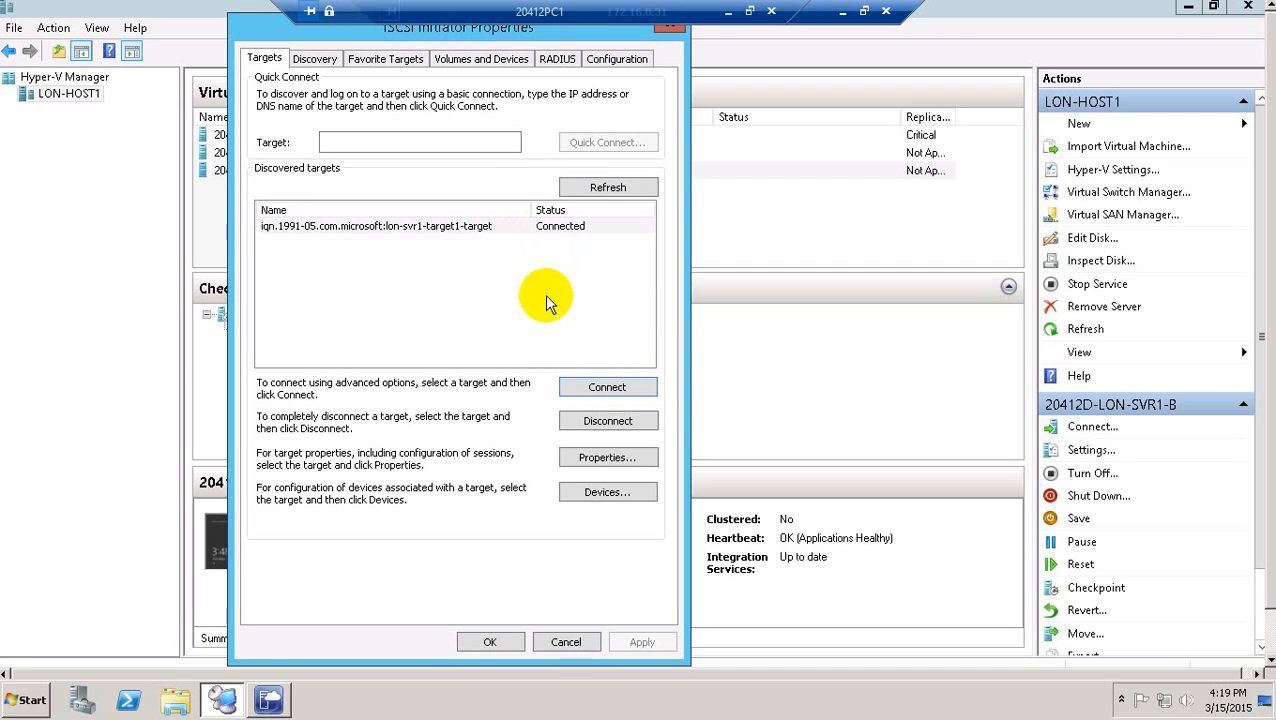
click(482, 648)
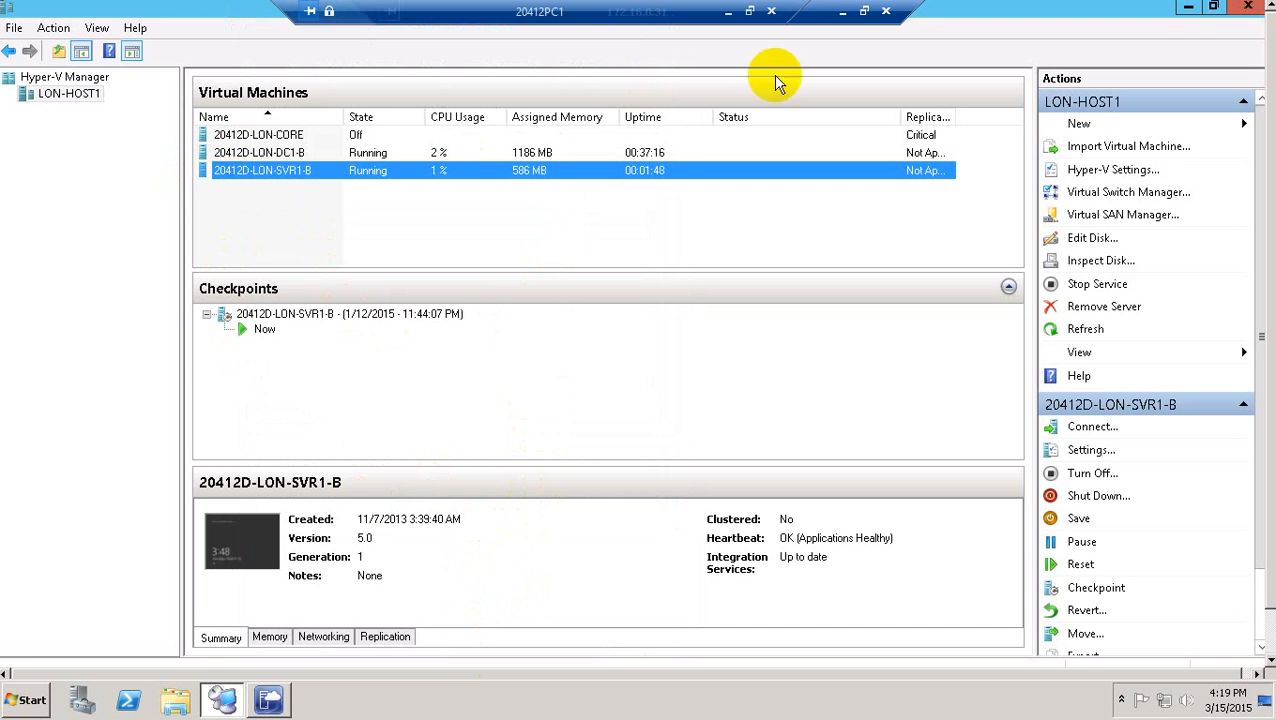
Switch to the LON-HOST2 remote session and show it full screen.
click(864, 10)
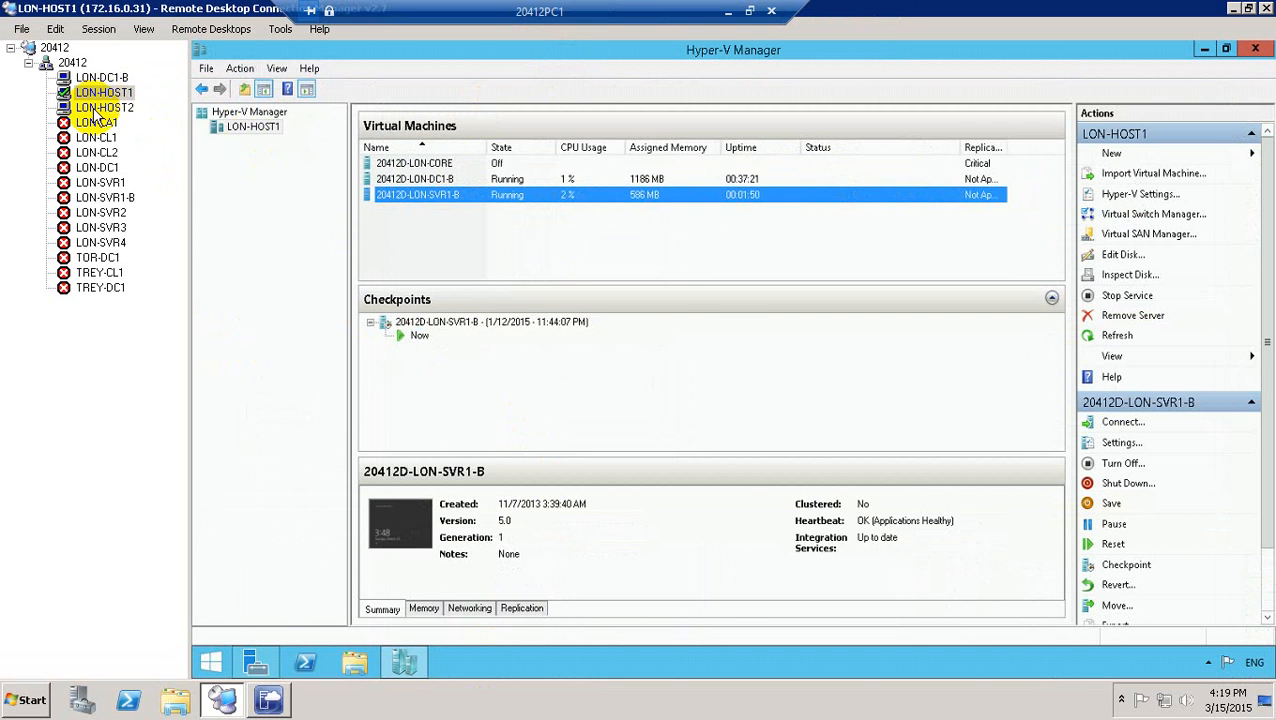
click(104, 107)
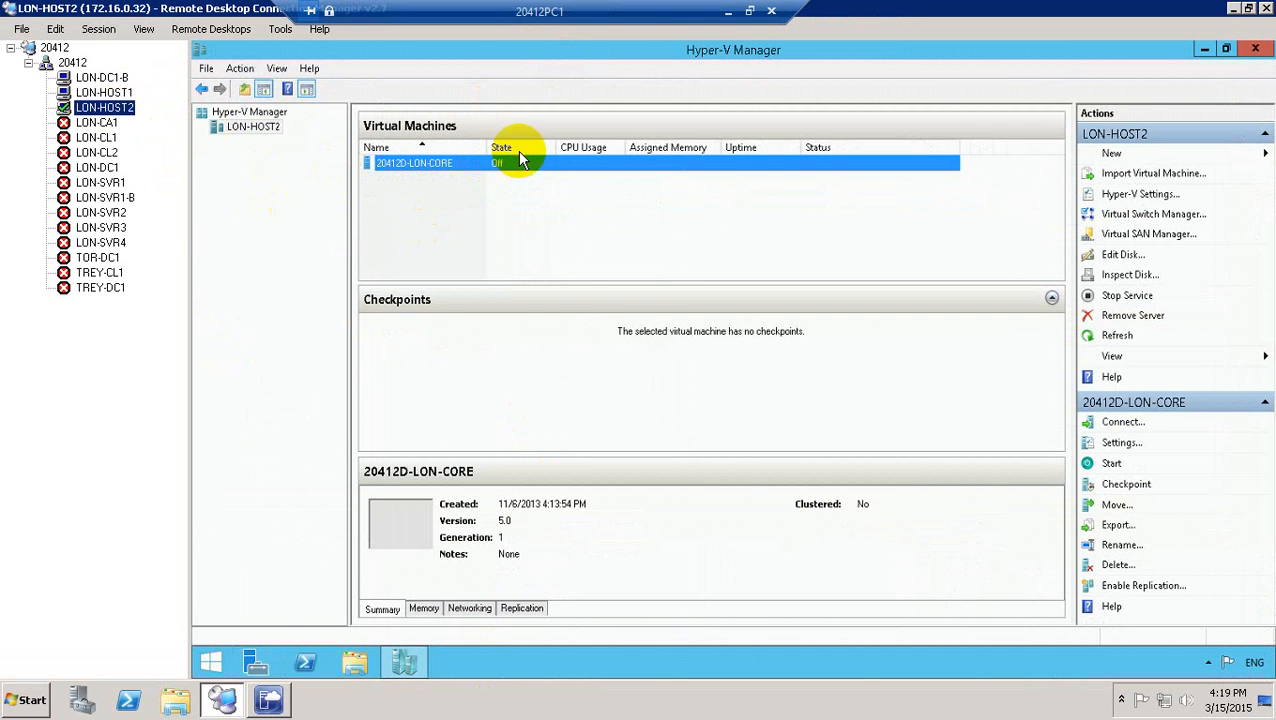
click(98, 30)
click(150, 216)
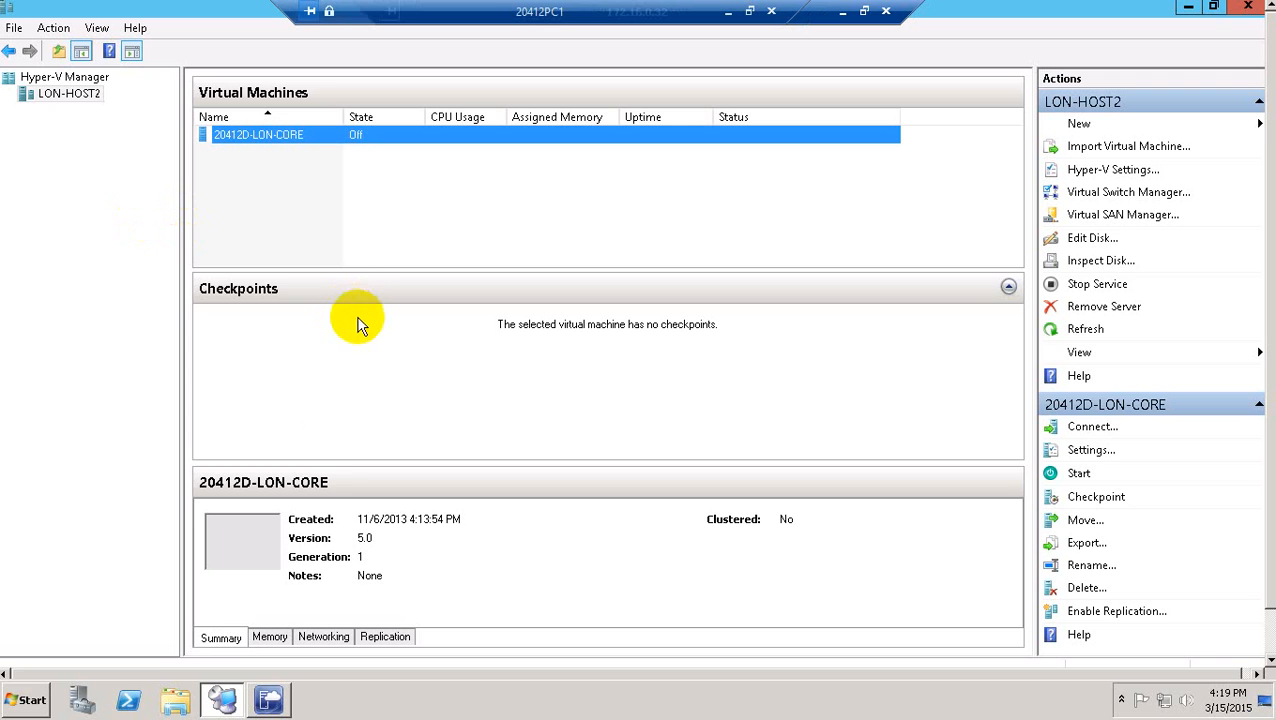
Bring up Server Manager on LON-HOST2.
click(14, 704)
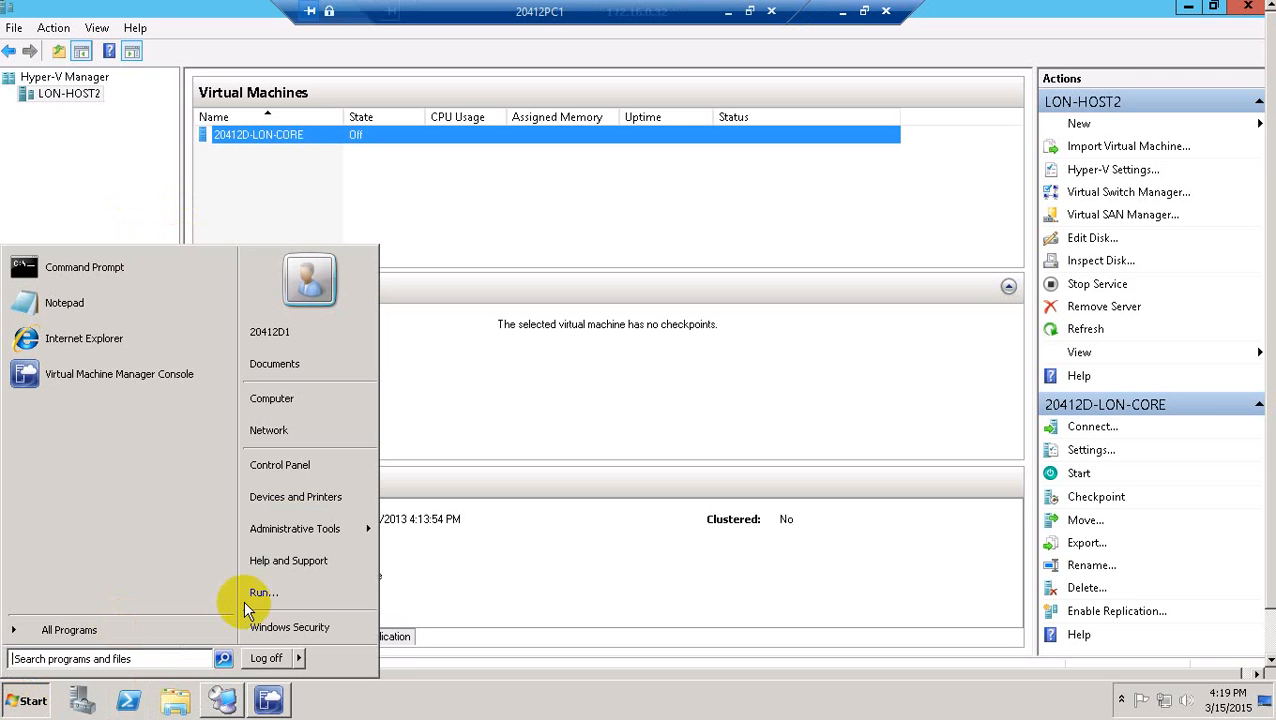
click(444, 564)
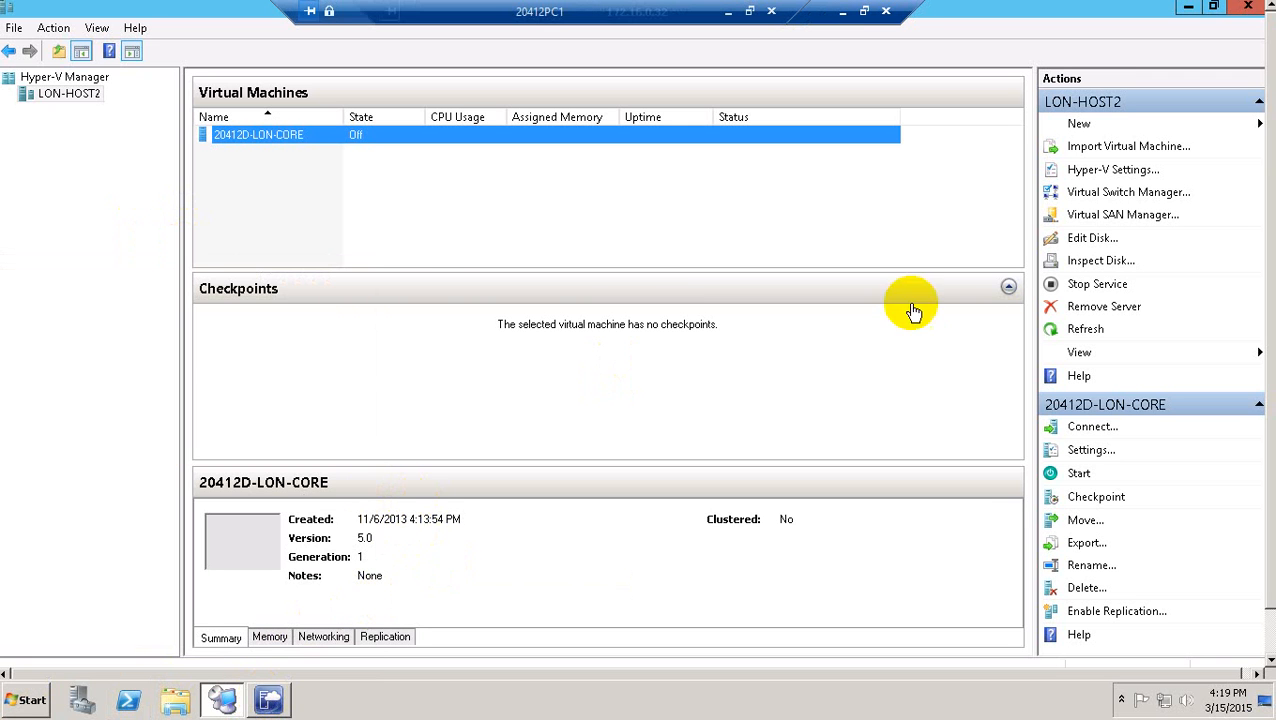
drag(1273, 260, 1273, 352)
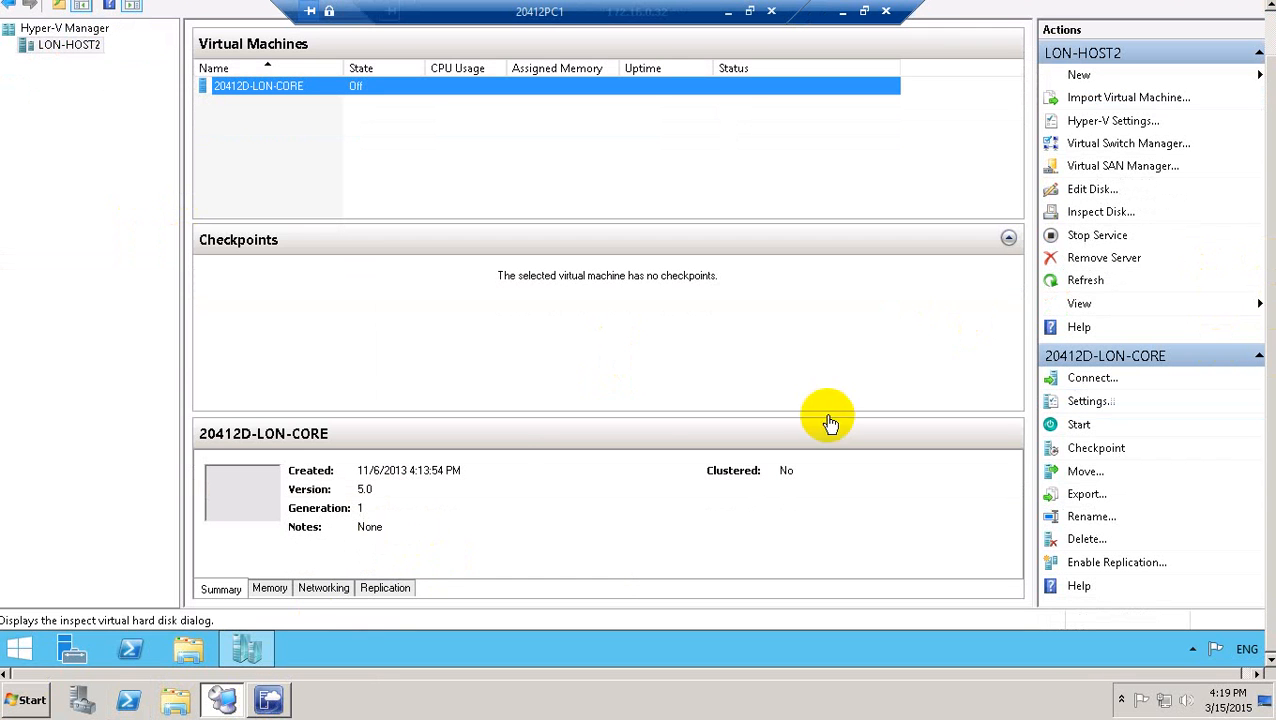
click(82, 646)
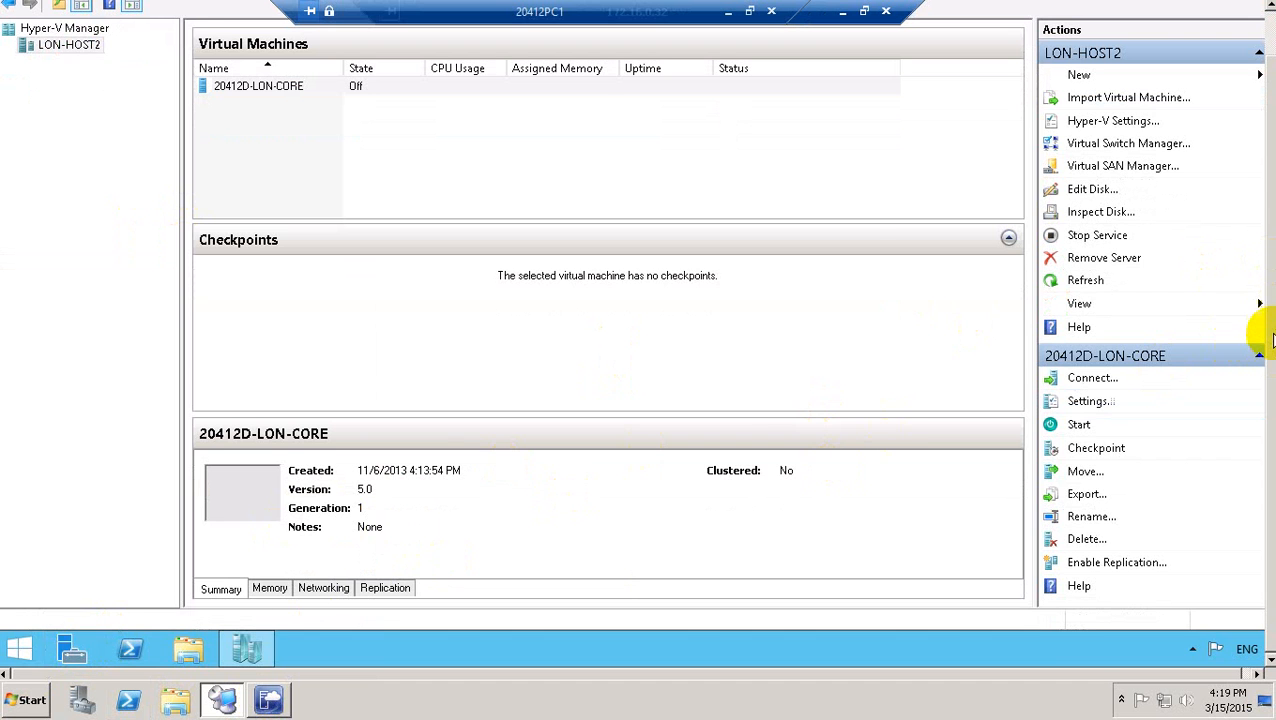
drag(1273, 322, 1272, 194)
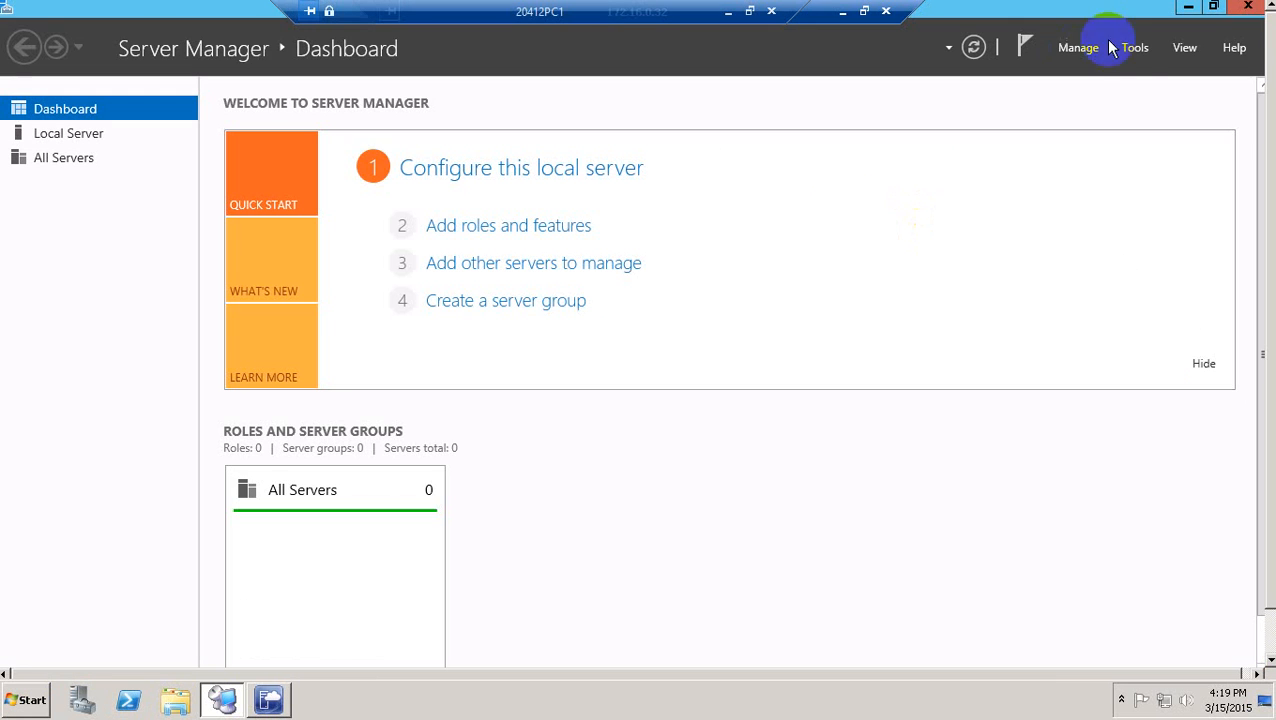
Start the iSCSI Initiator service and add target portal 172.16.0.21.
click(1136, 50)
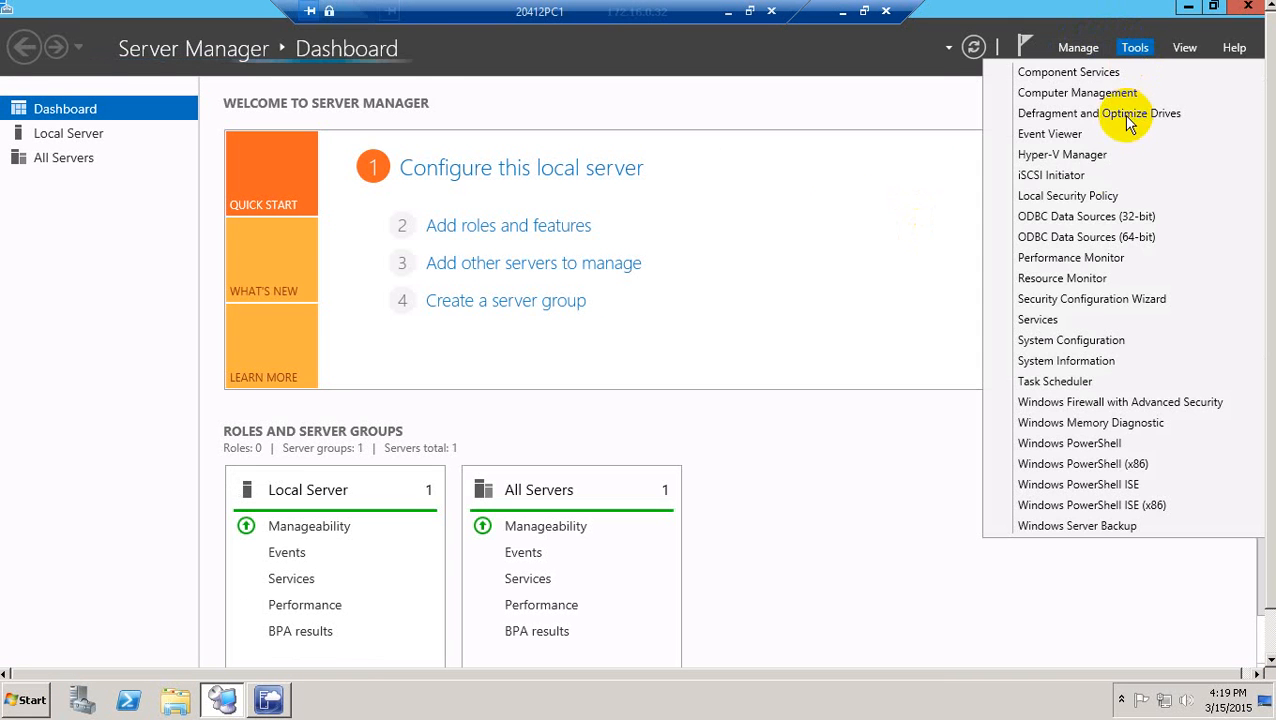
click(1084, 176)
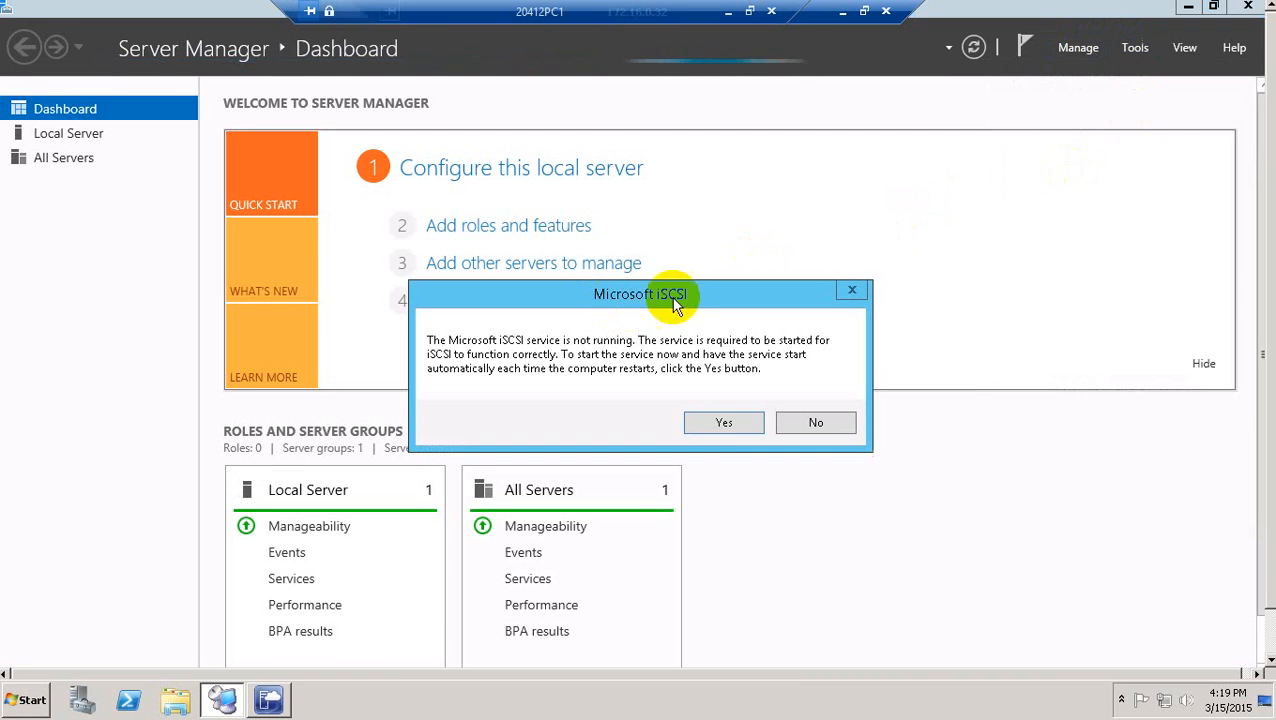
click(714, 421)
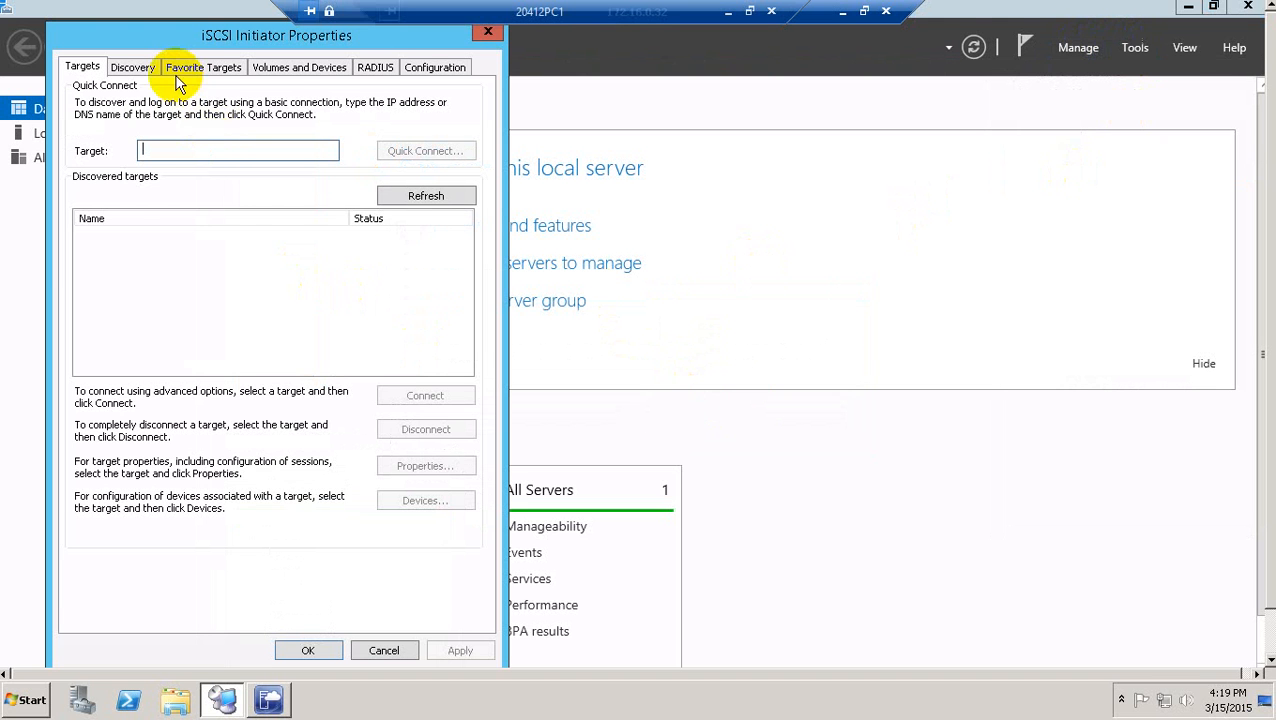
click(127, 62)
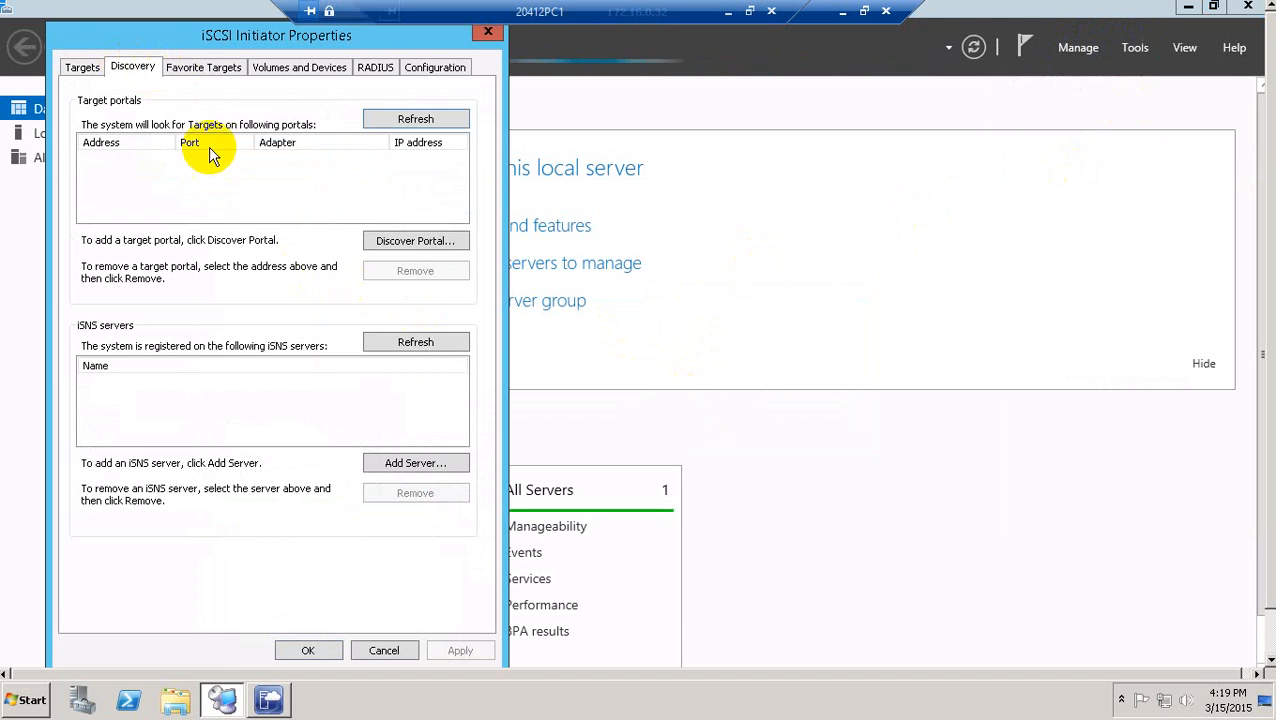
click(410, 241)
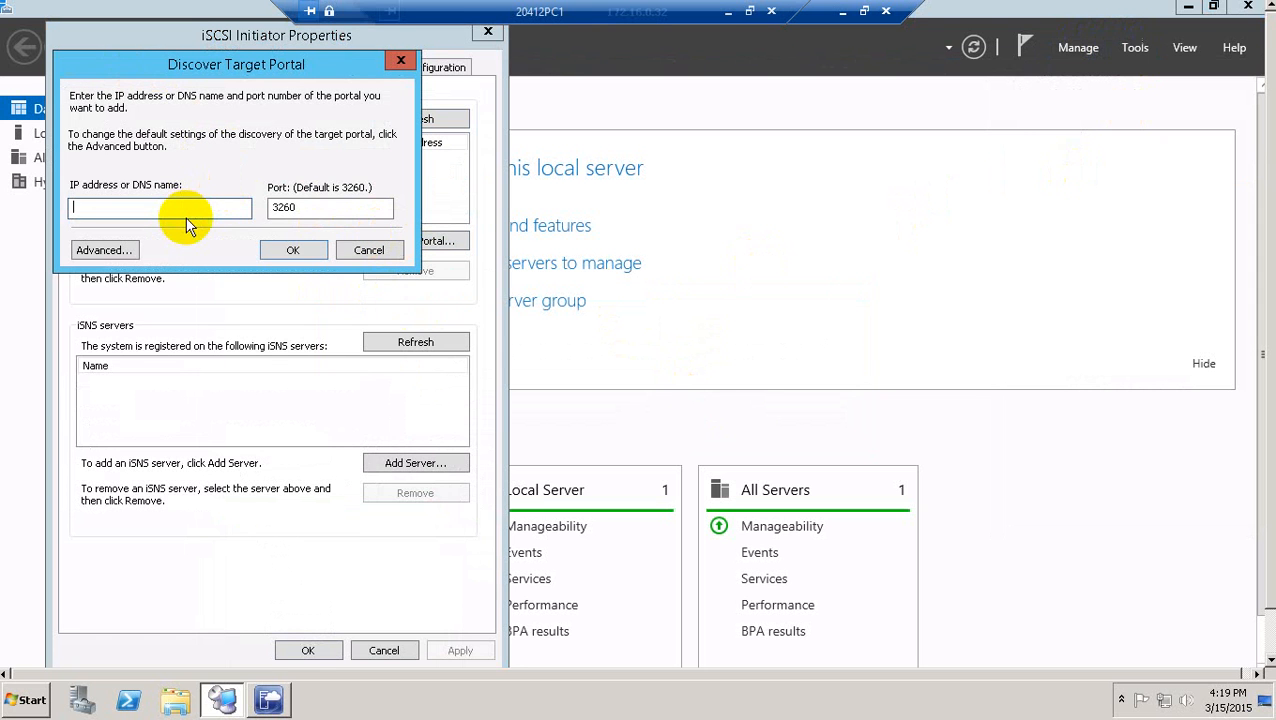
text(172.16.0.21)
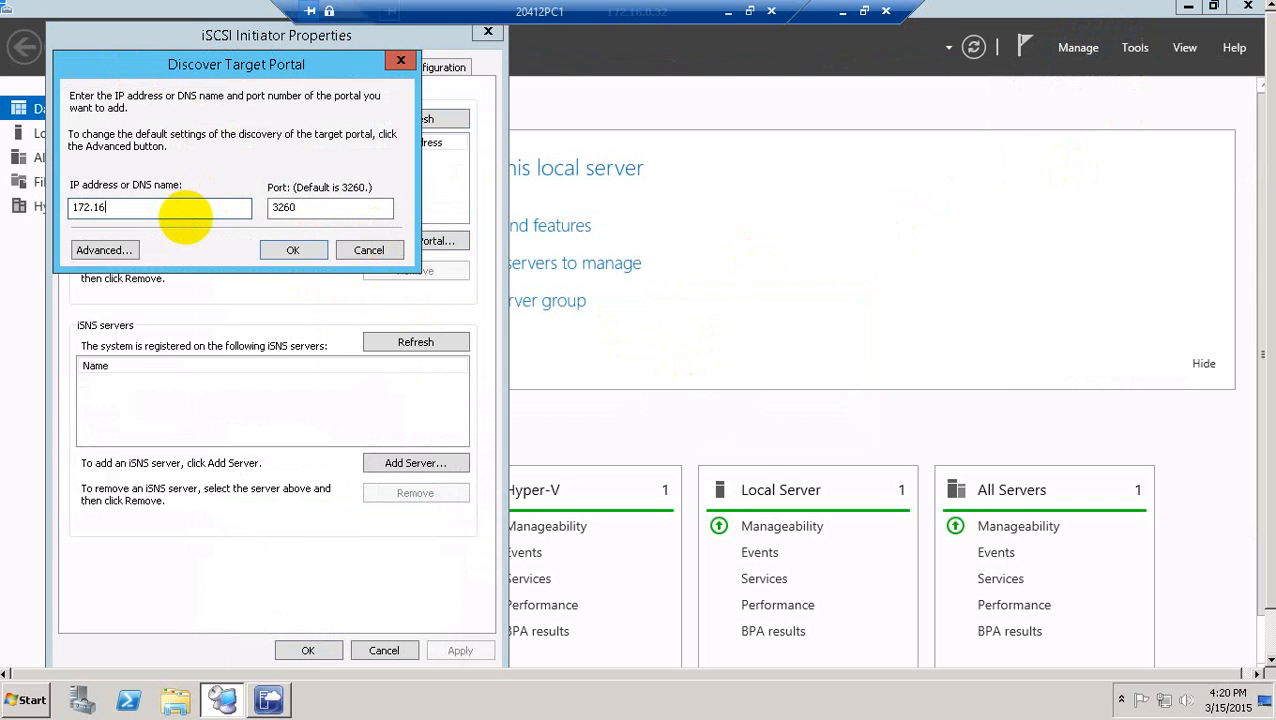
click(292, 250)
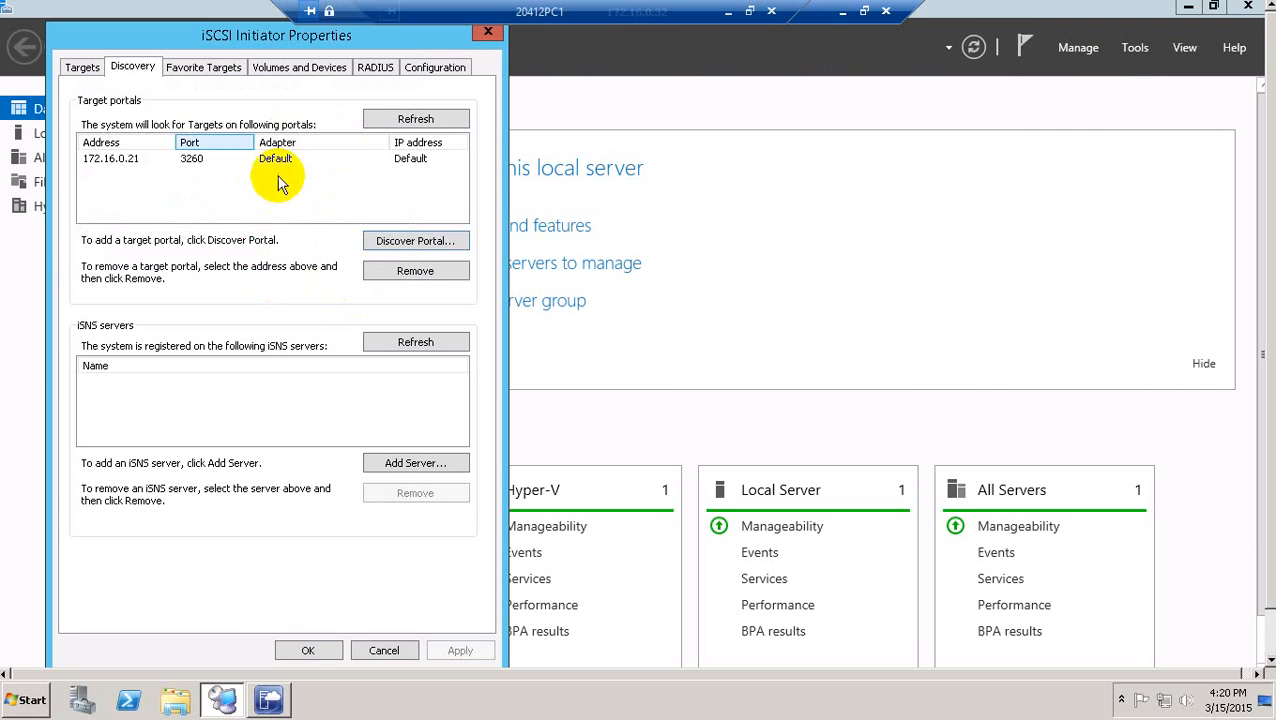
Connect to the discovered lon-svr1-target1 target and close the iSCSI properties.
click(82, 67)
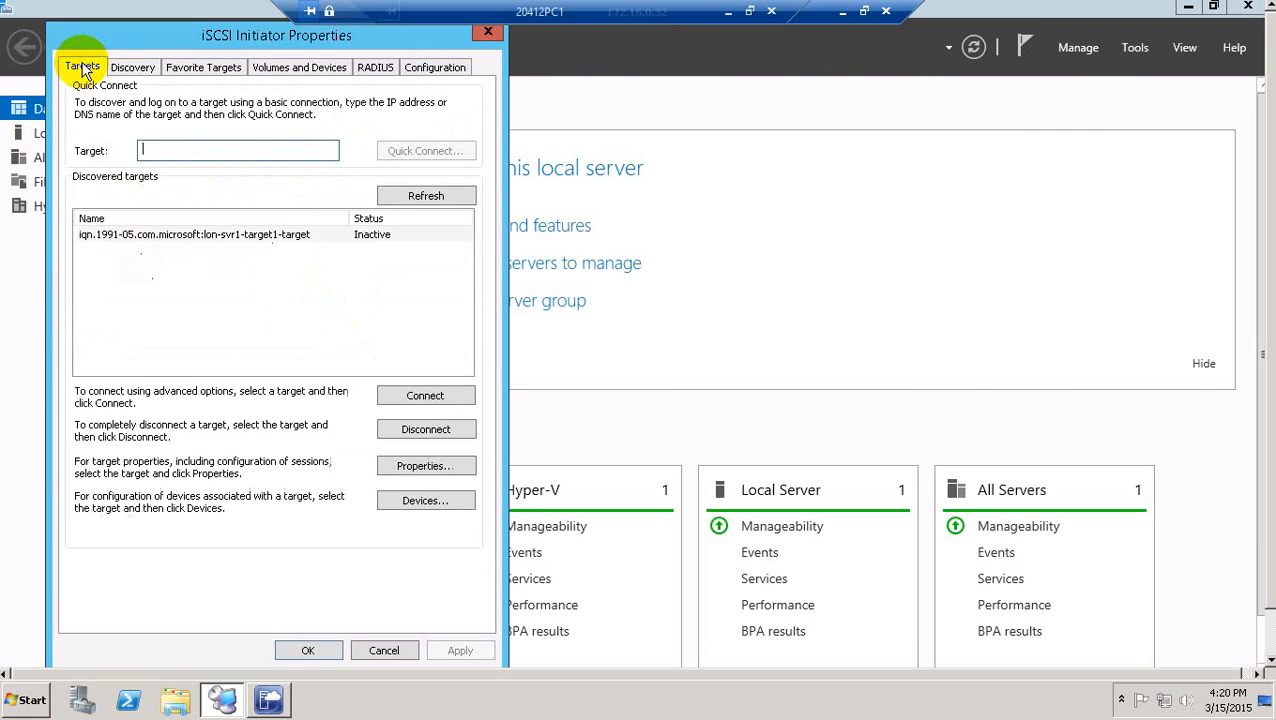
click(382, 234)
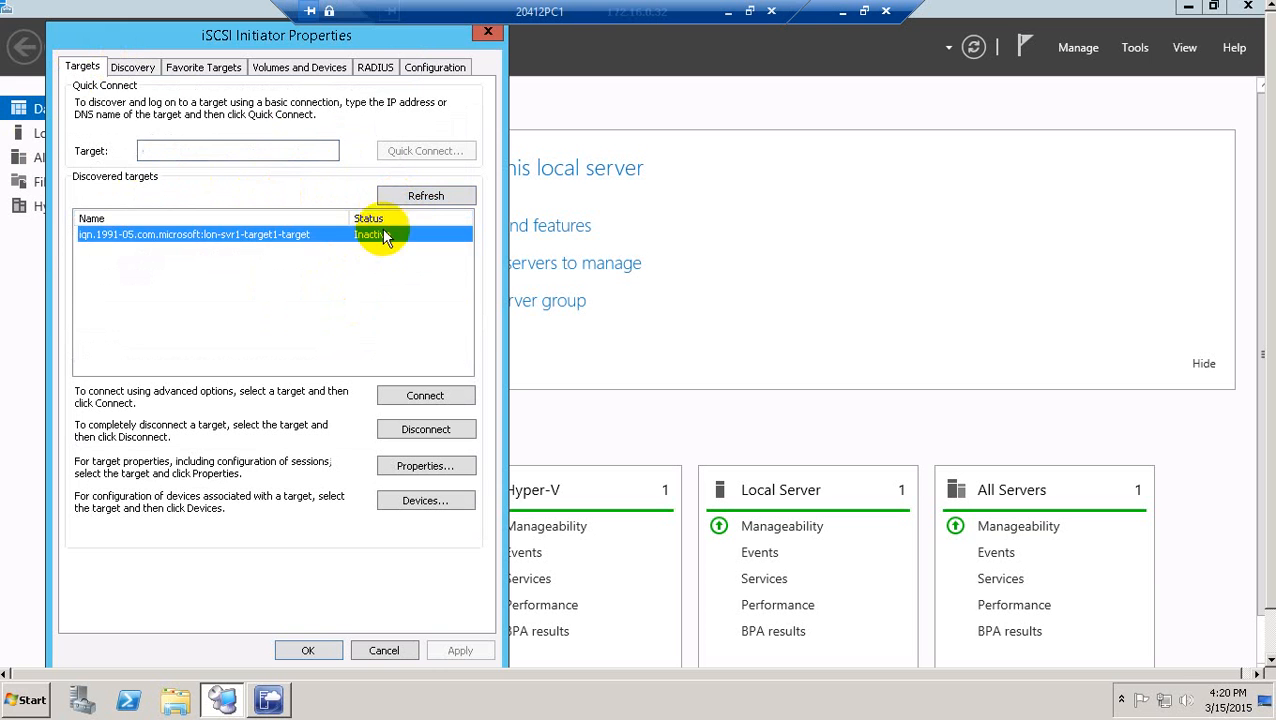
click(425, 395)
click(319, 228)
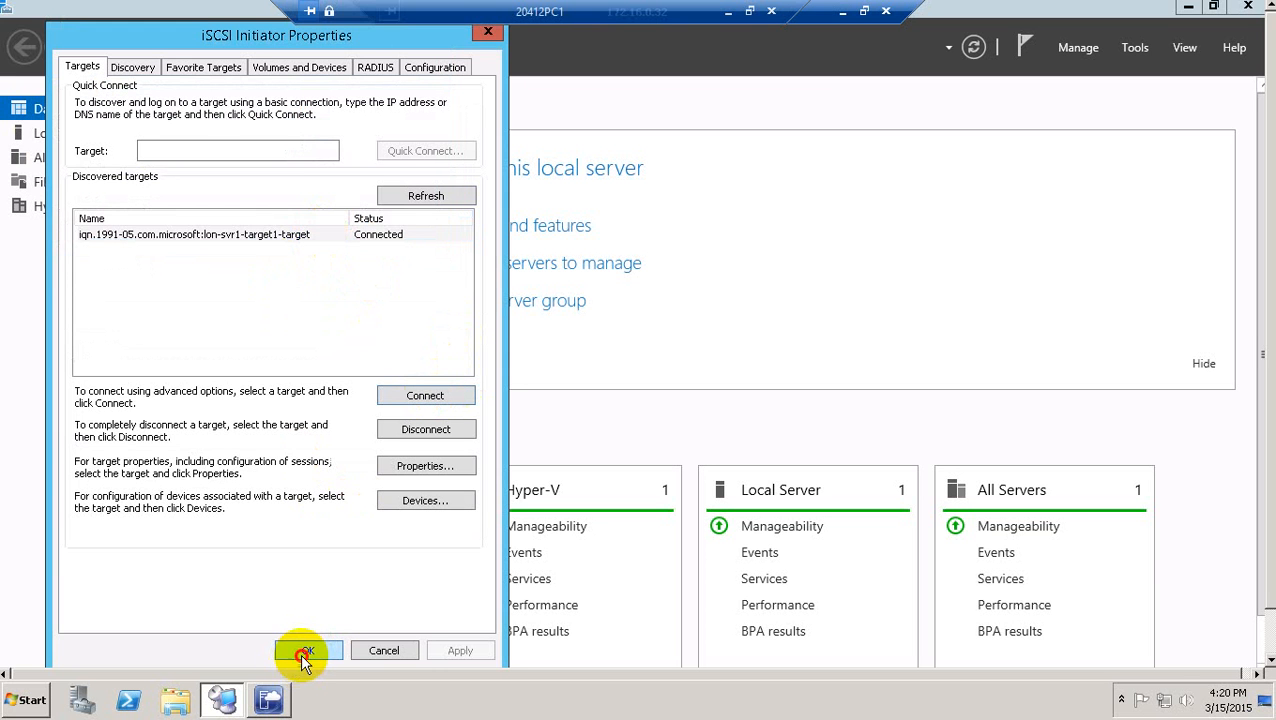
click(302, 652)
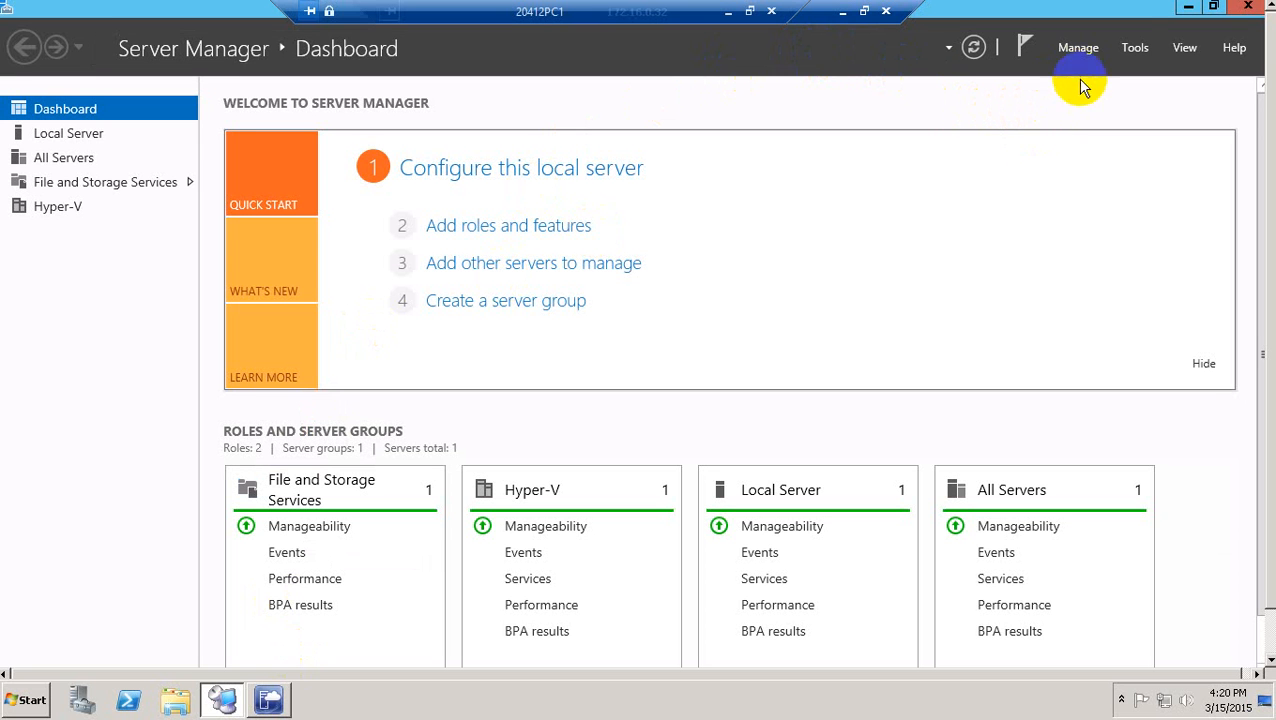
Open Disk Management in Computer Management.
click(1134, 48)
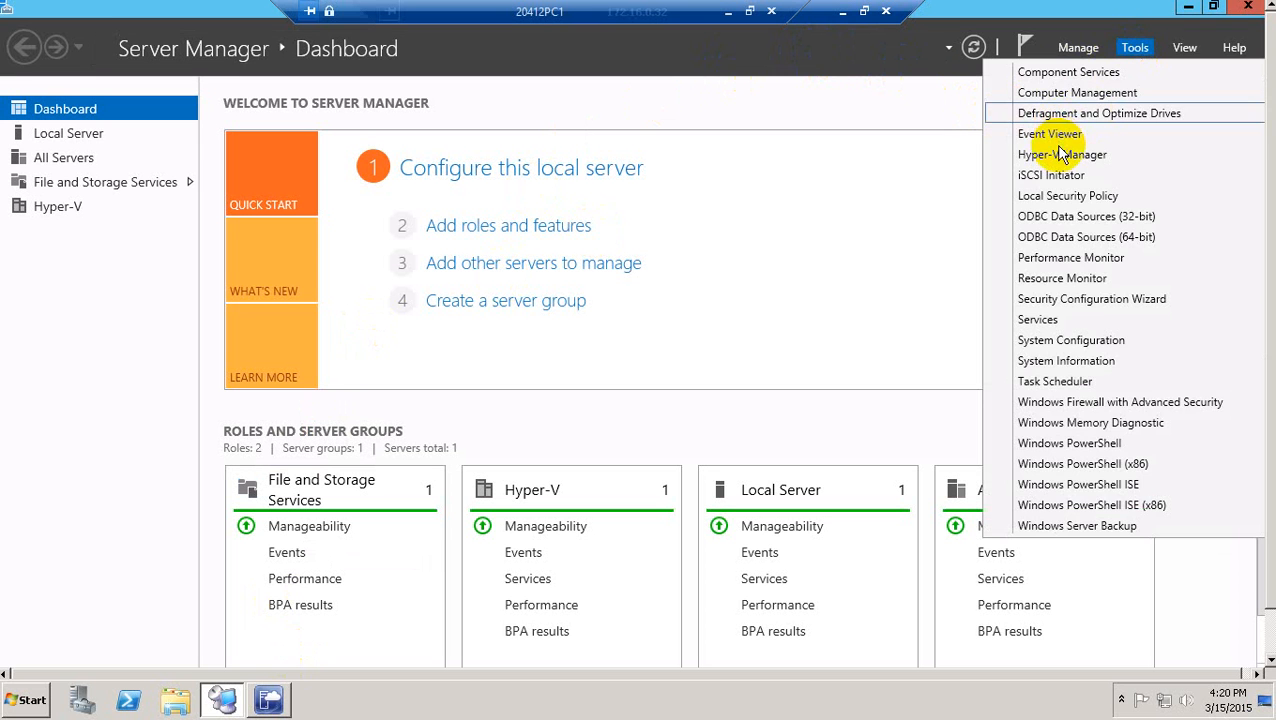
click(1060, 92)
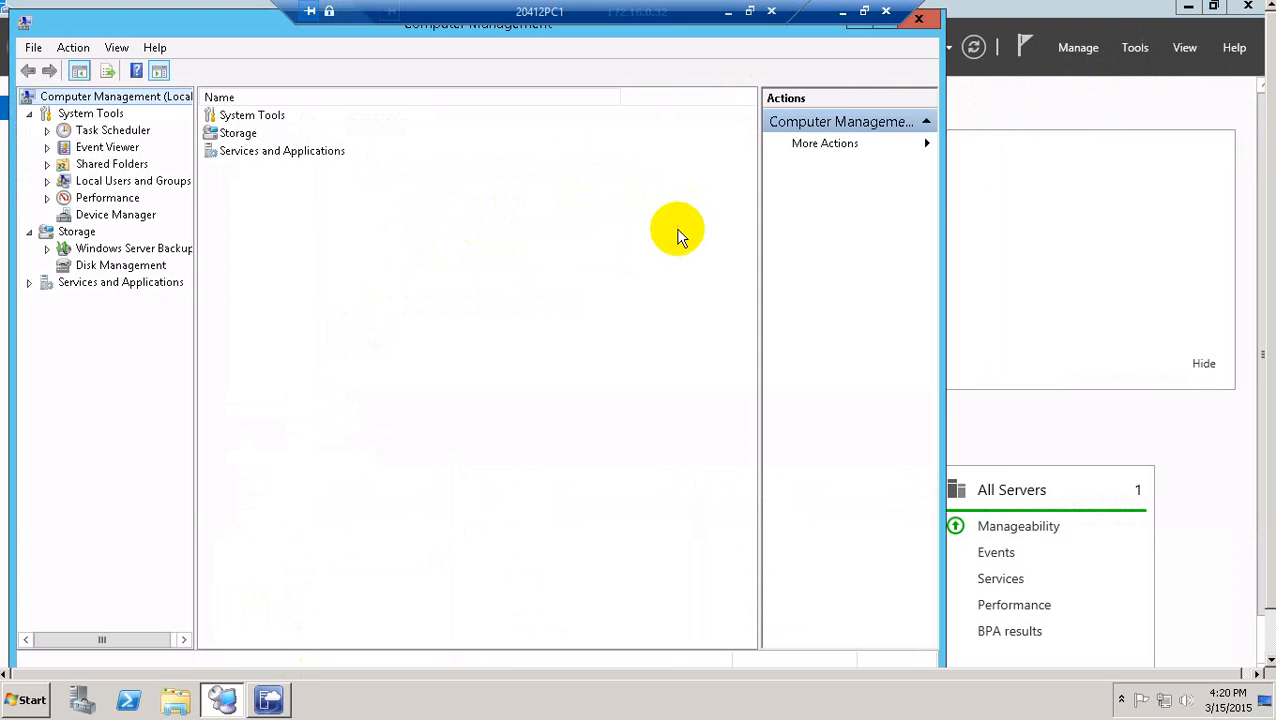
click(90, 268)
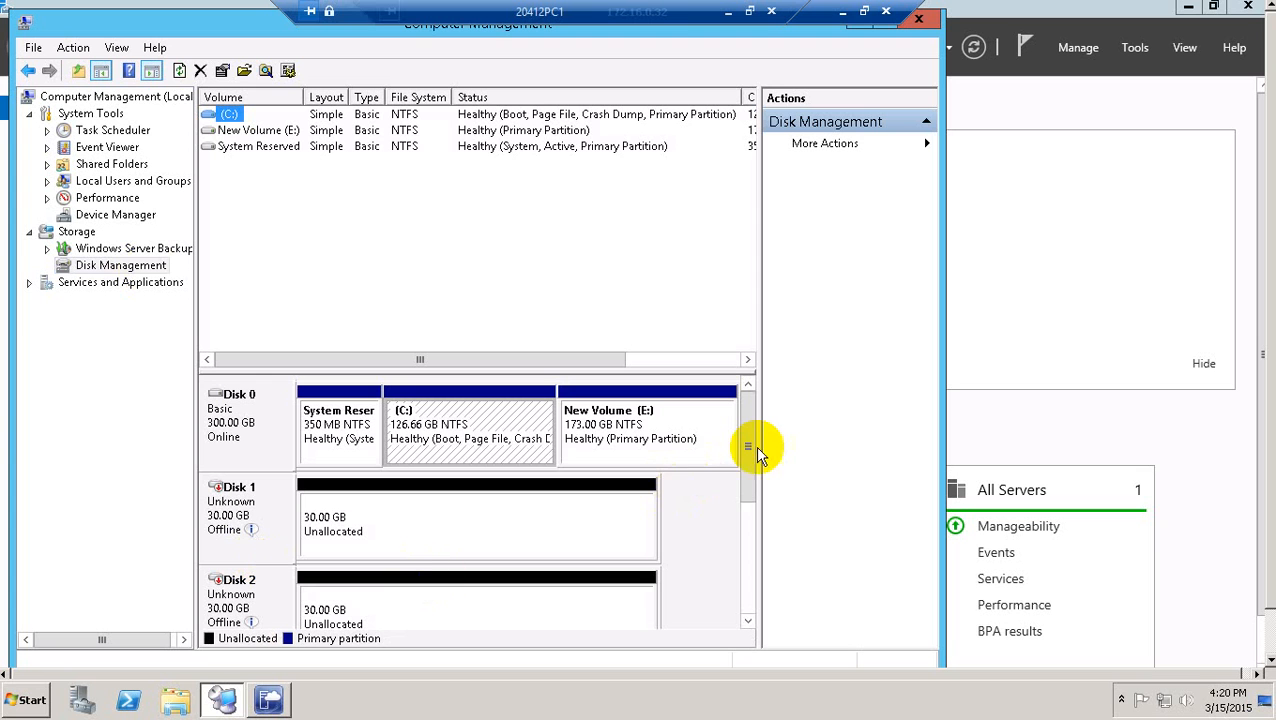
drag(749, 443, 749, 478)
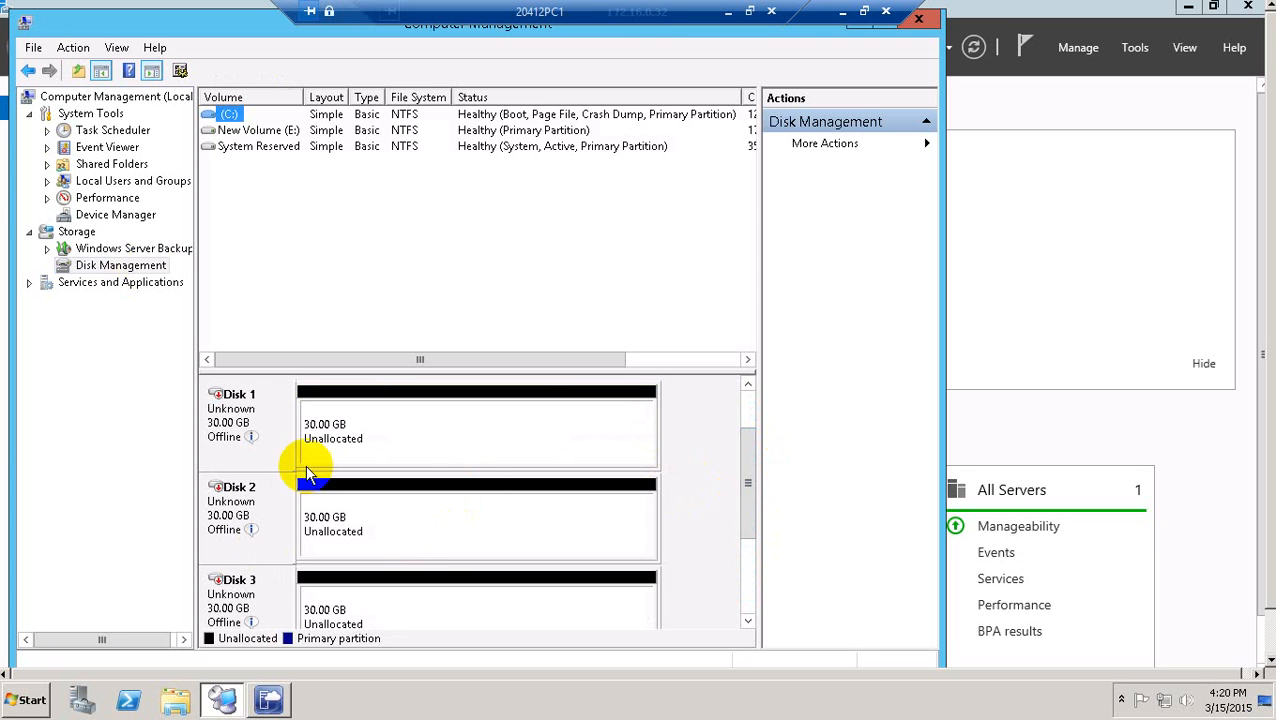
Bring offline Disks 1, 2 and 3 online.
mouse_move(232, 438)
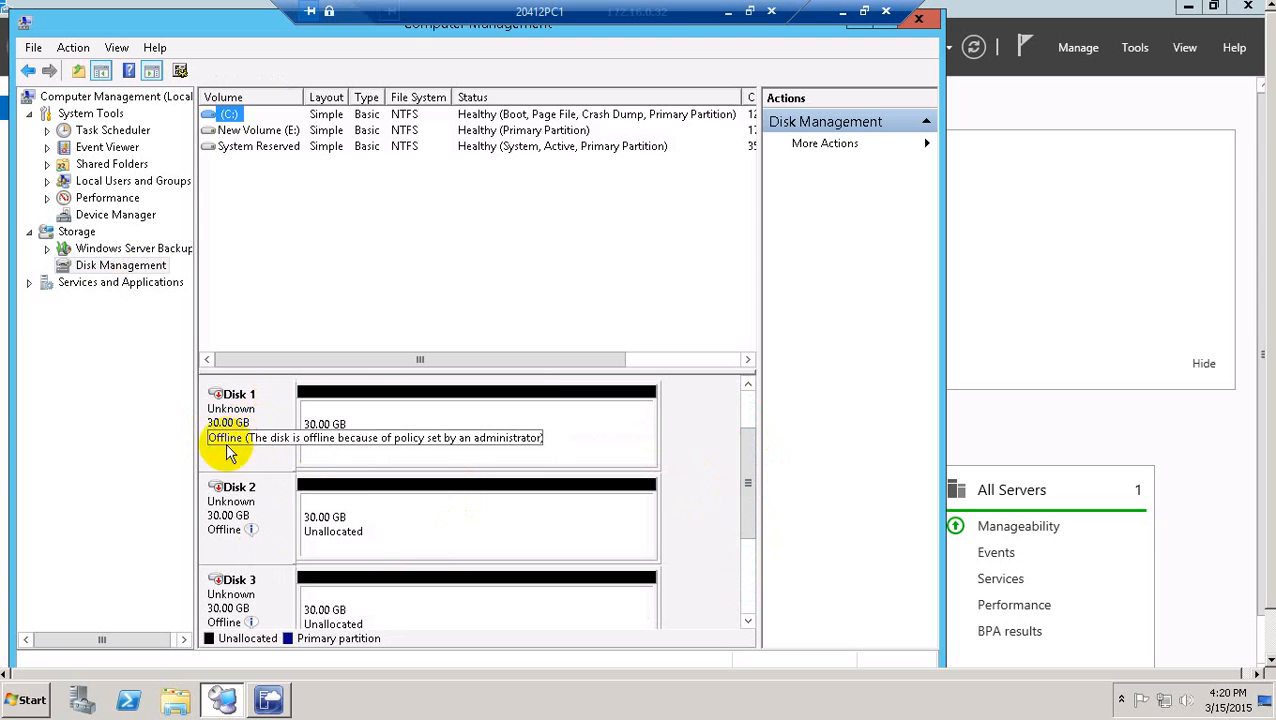
right_click(234, 437)
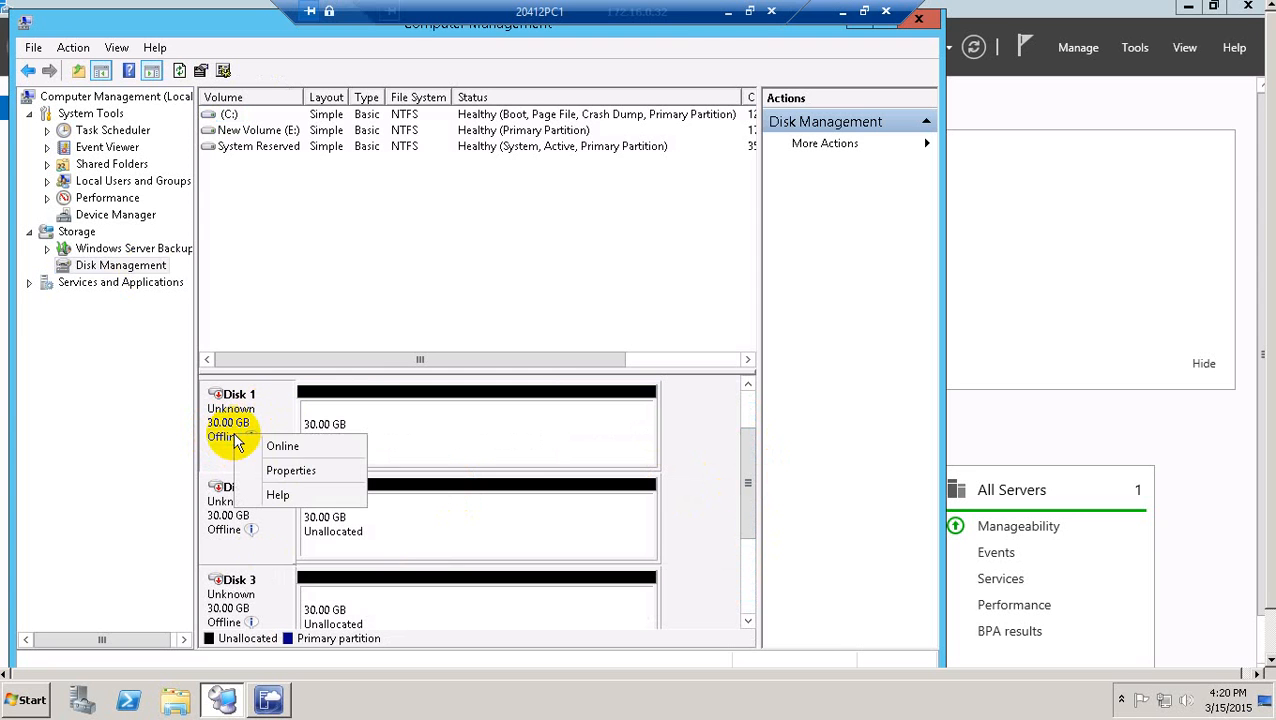
click(287, 449)
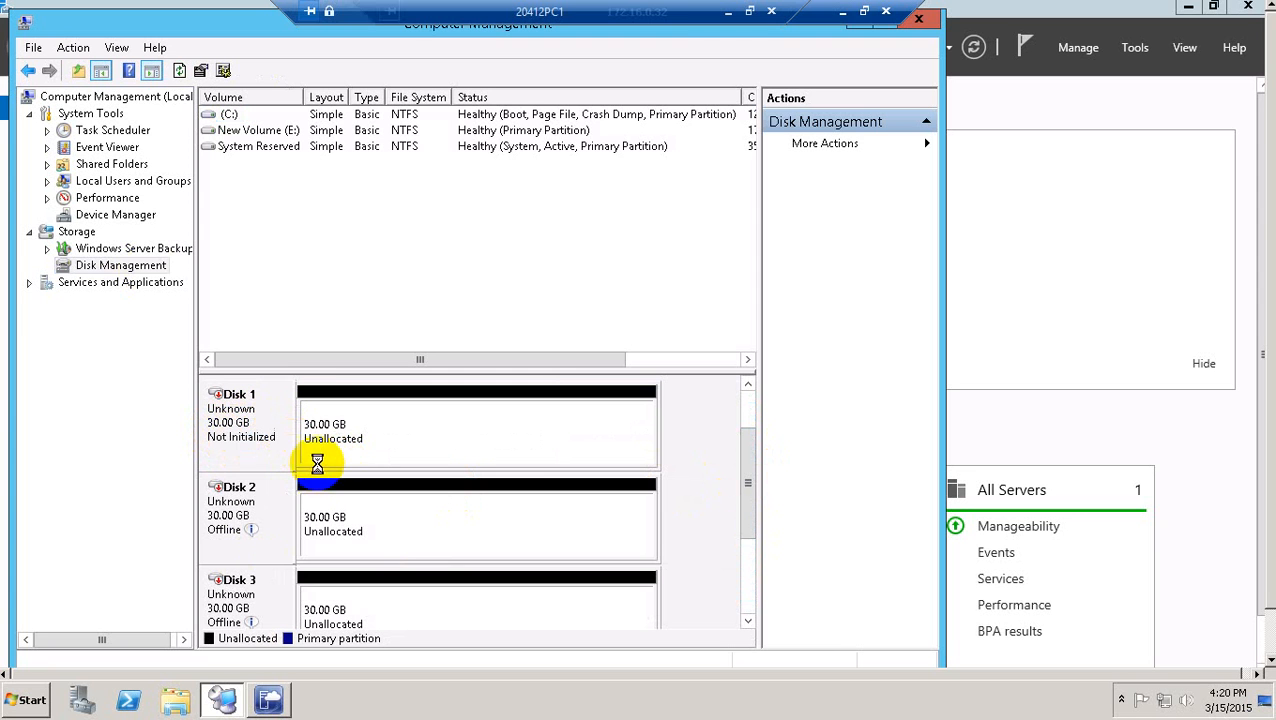
right_click(253, 497)
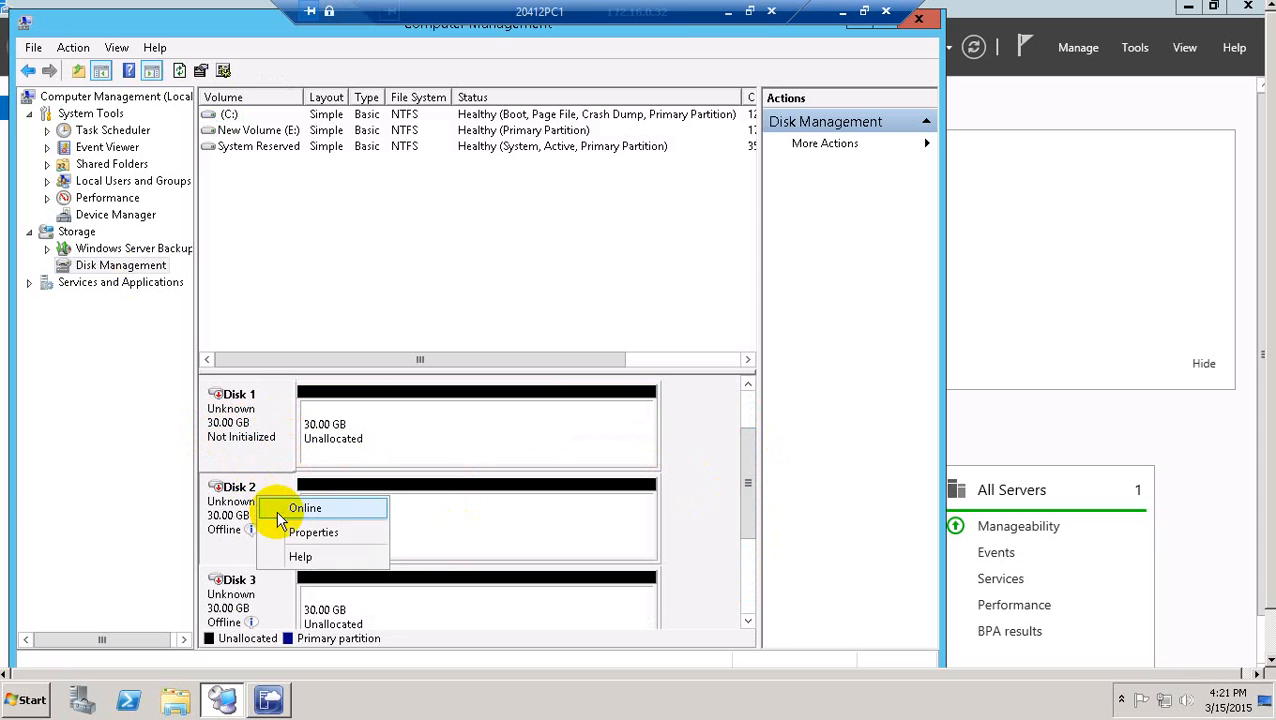
click(282, 509)
right_click(258, 578)
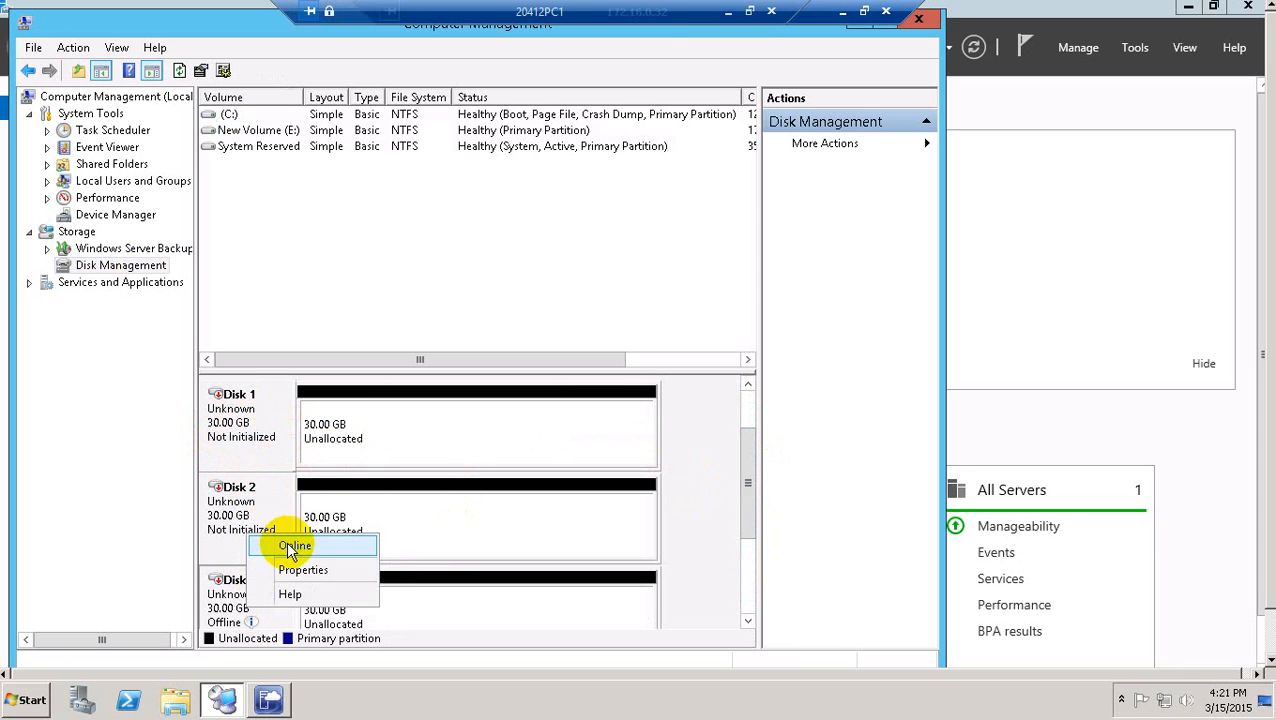
click(293, 548)
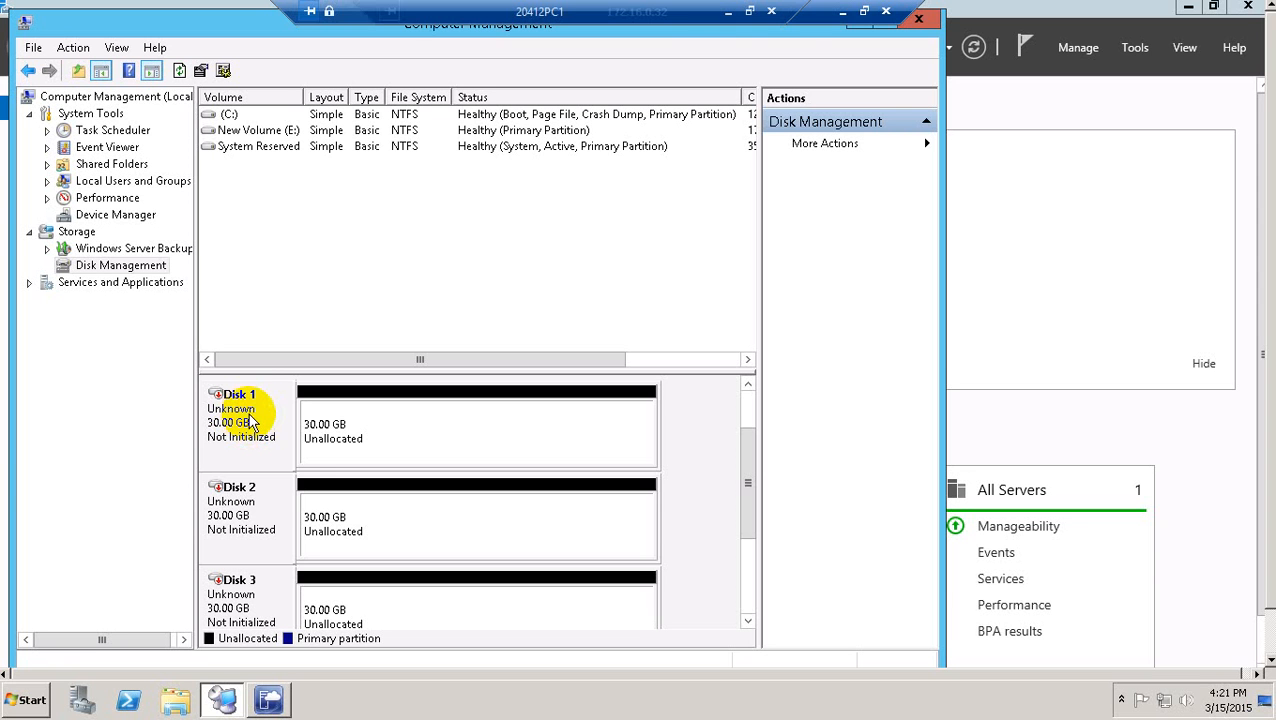
Initialize Disks 1–3 with the MBR partition style.
right_click(250, 421)
click(288, 426)
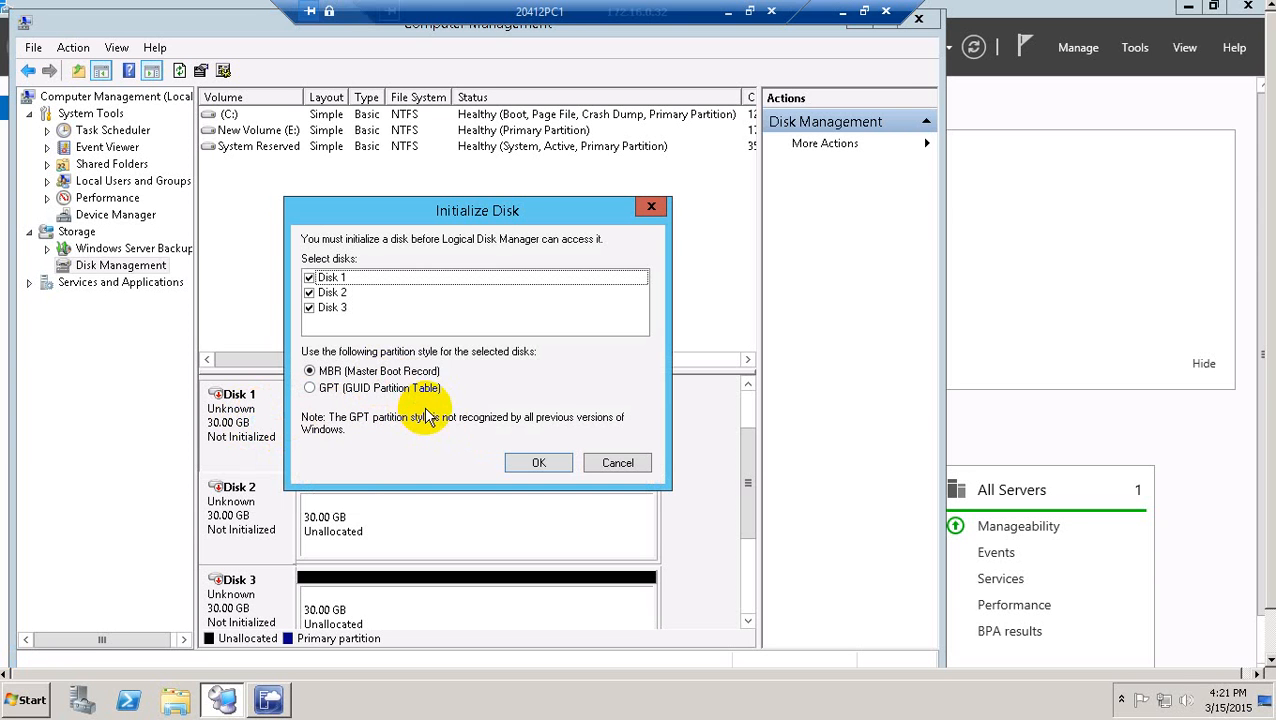
click(537, 465)
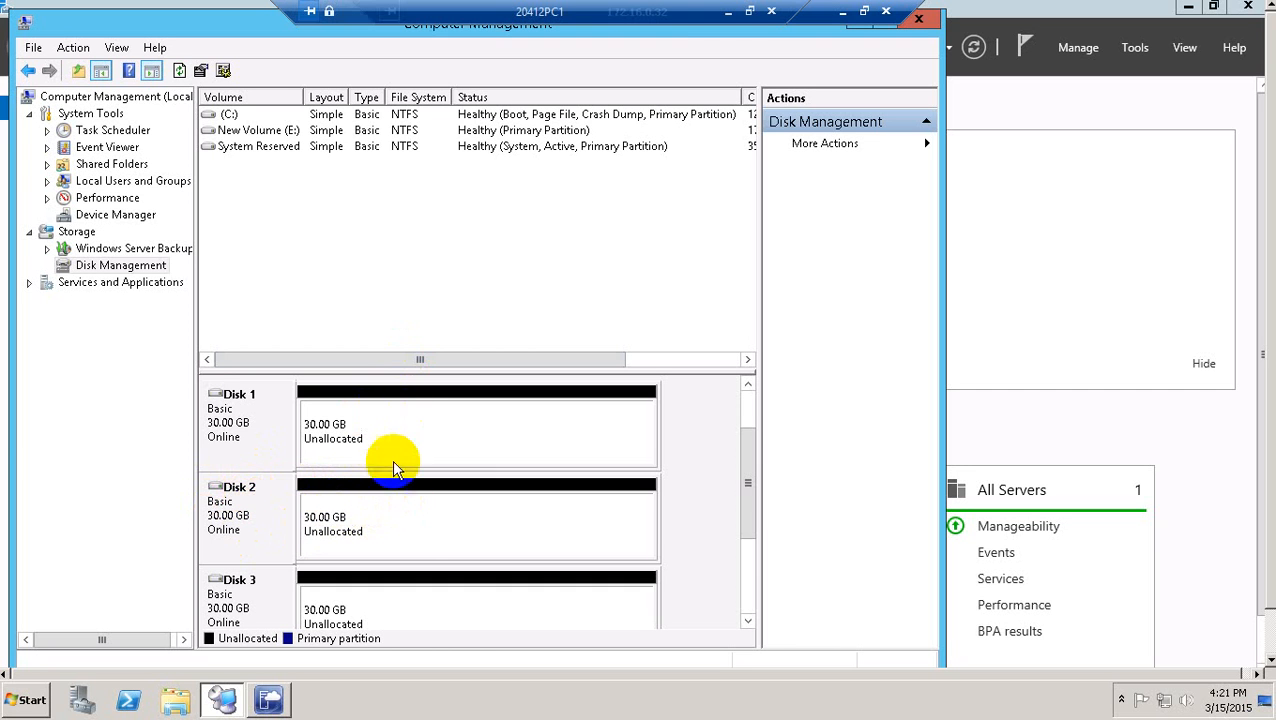
Create a full 30717 MB NTFS volume ClusterDisk (F:) on Disk 2, then open Disk 1's free-space menu.
click(450, 531)
right_click(450, 531)
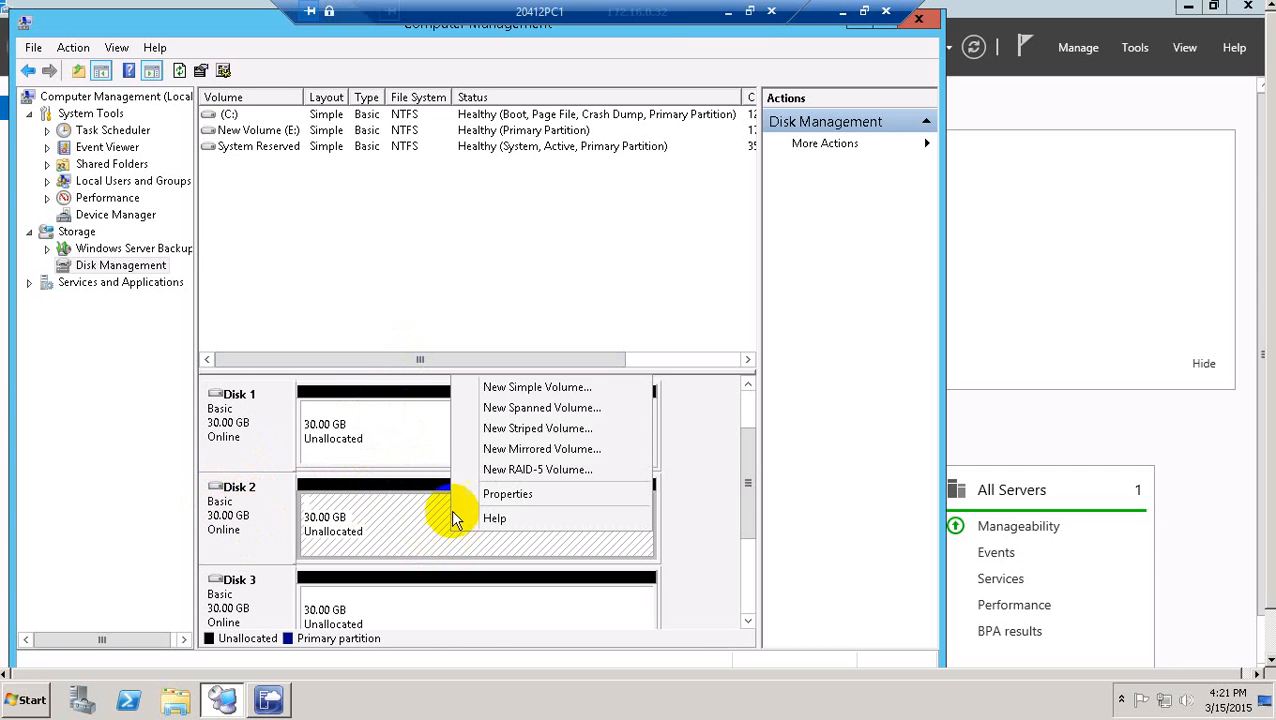
click(532, 388)
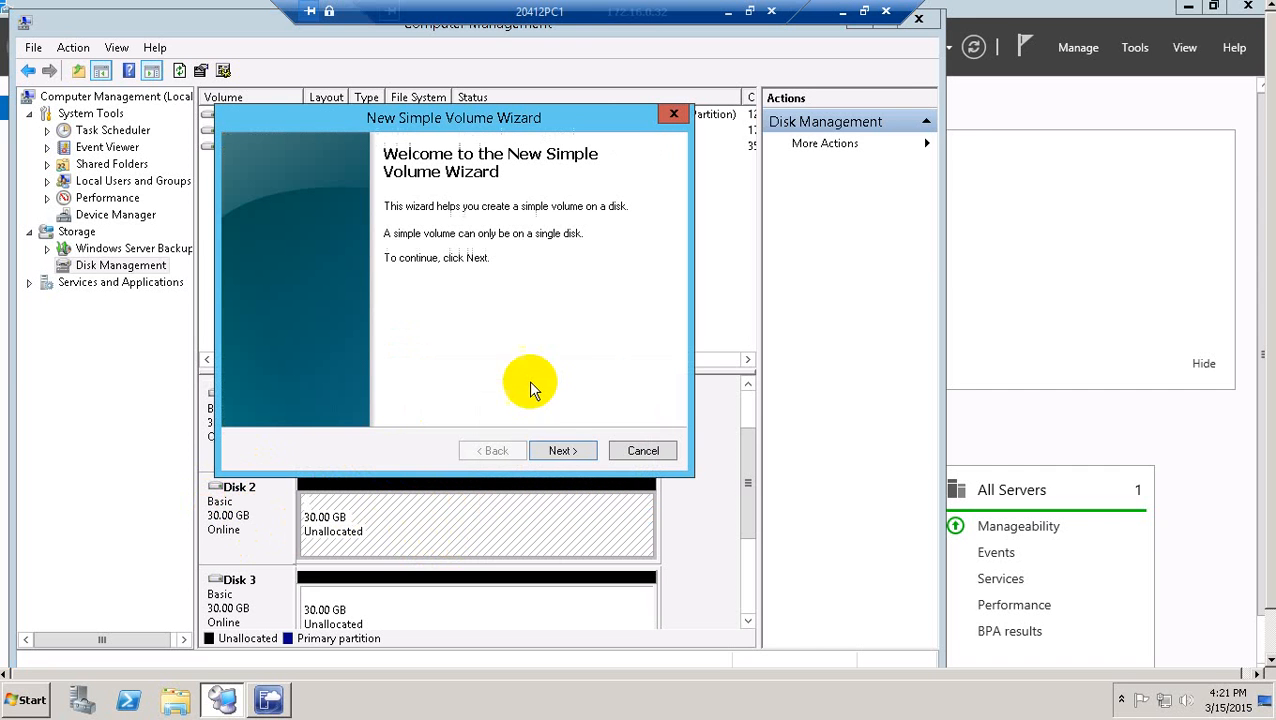
click(582, 456)
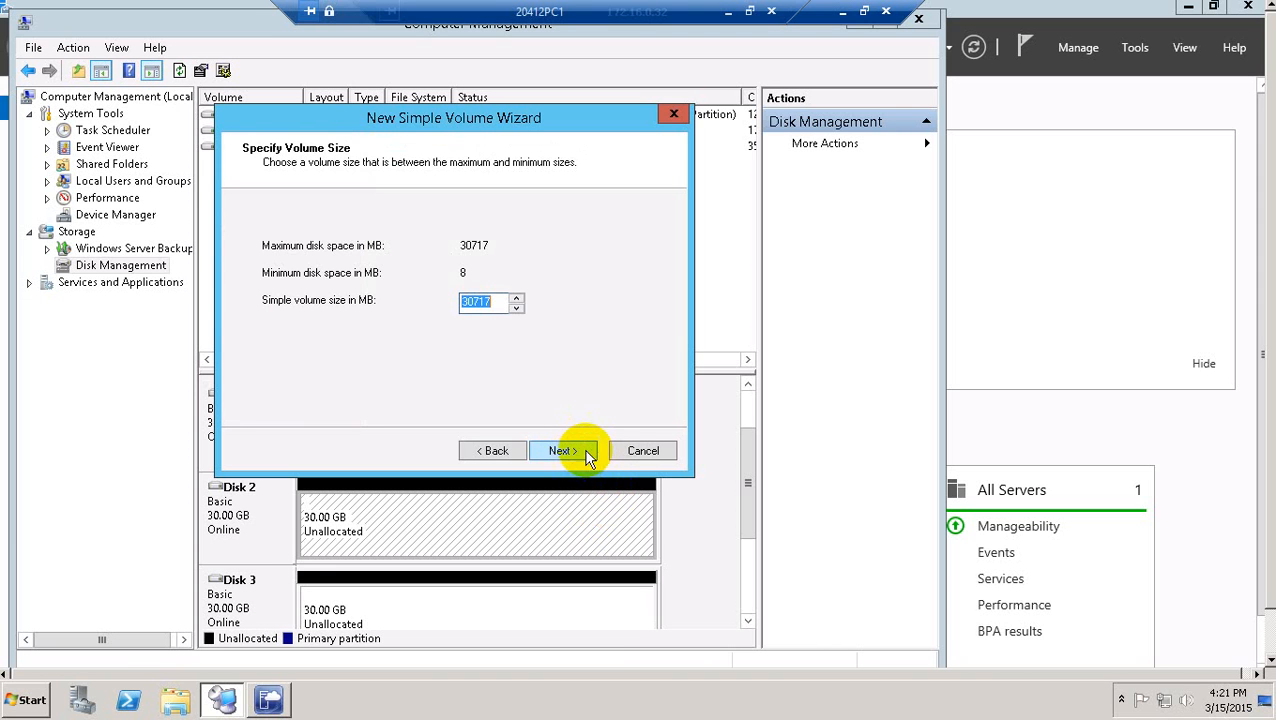
click(576, 448)
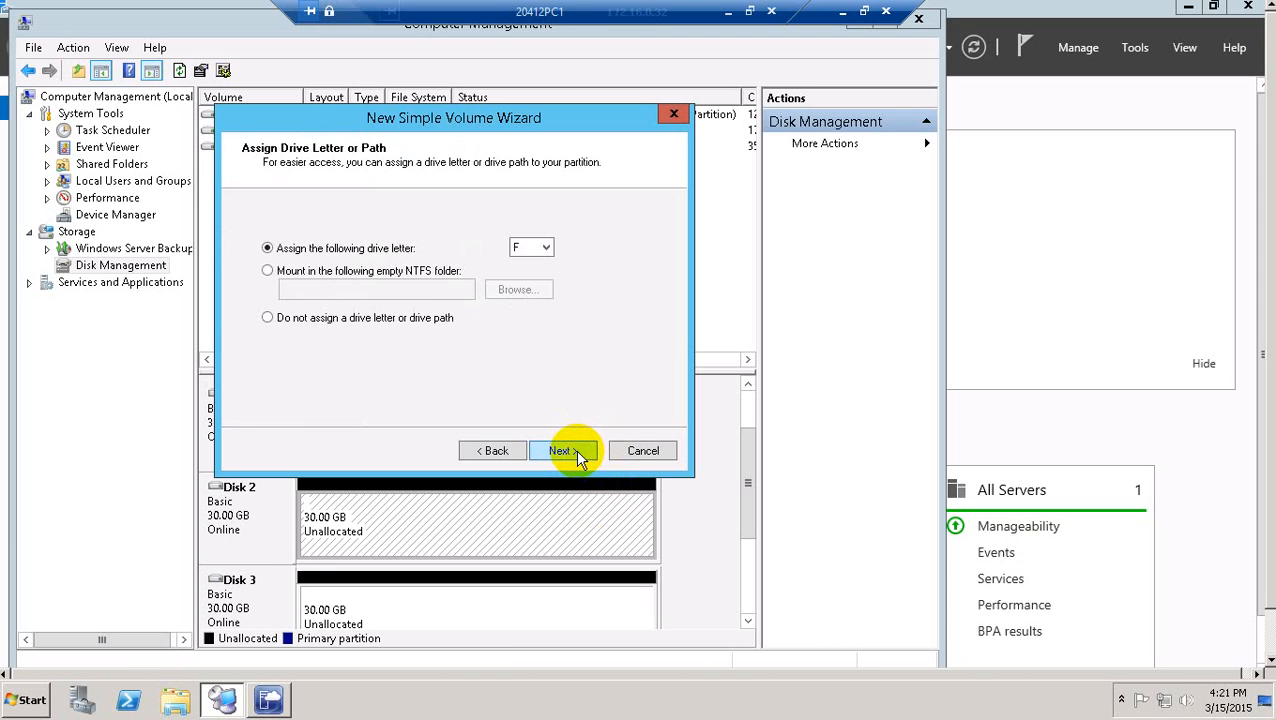
click(576, 450)
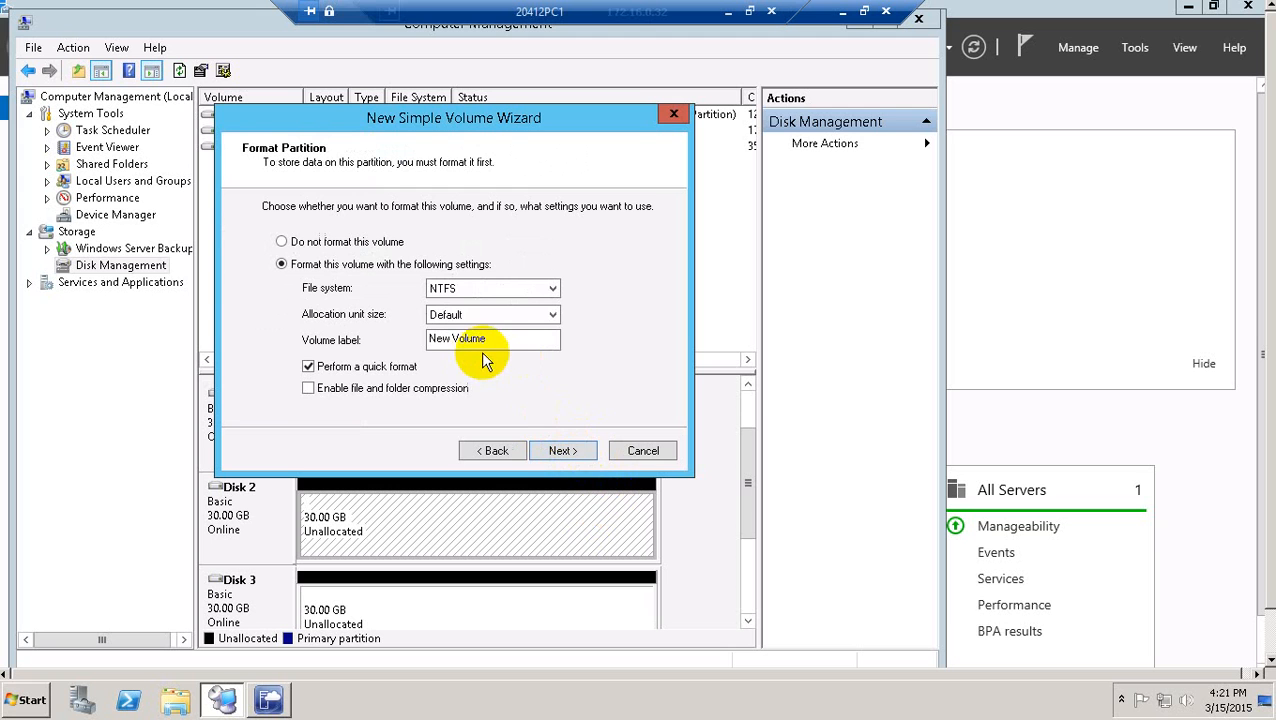
drag(497, 340, 377, 340)
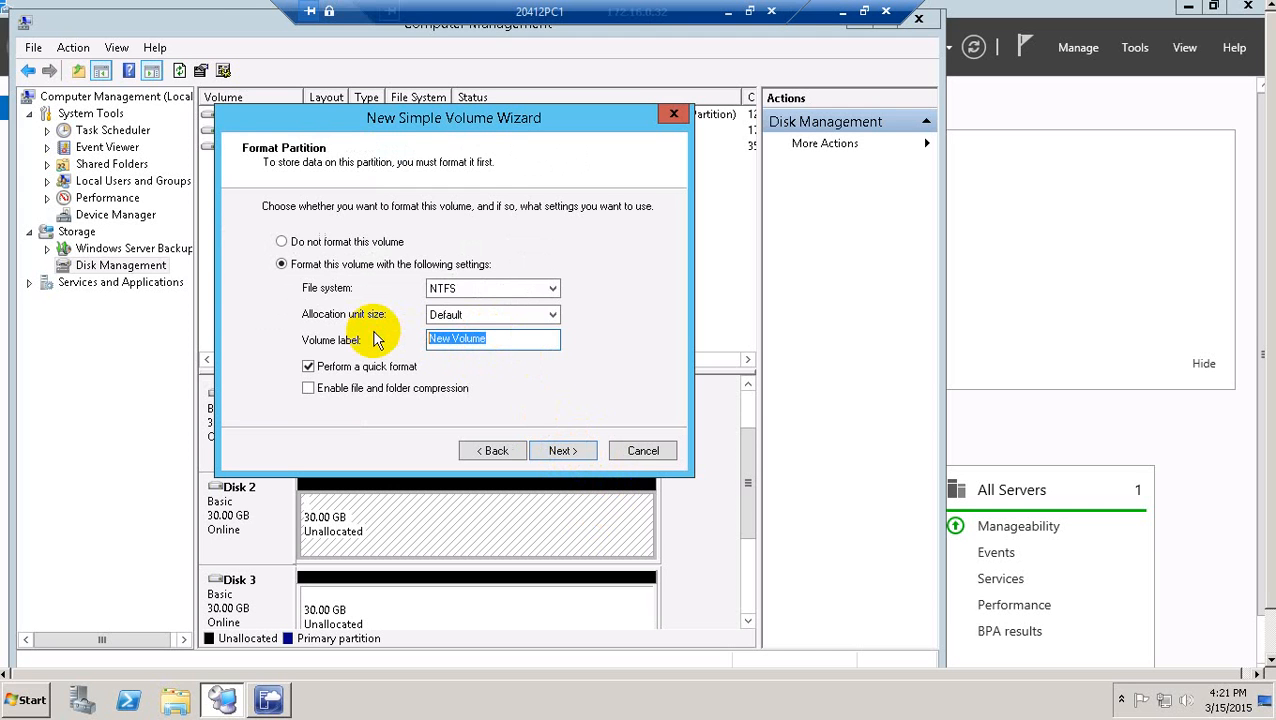
text(ClusterDisk)
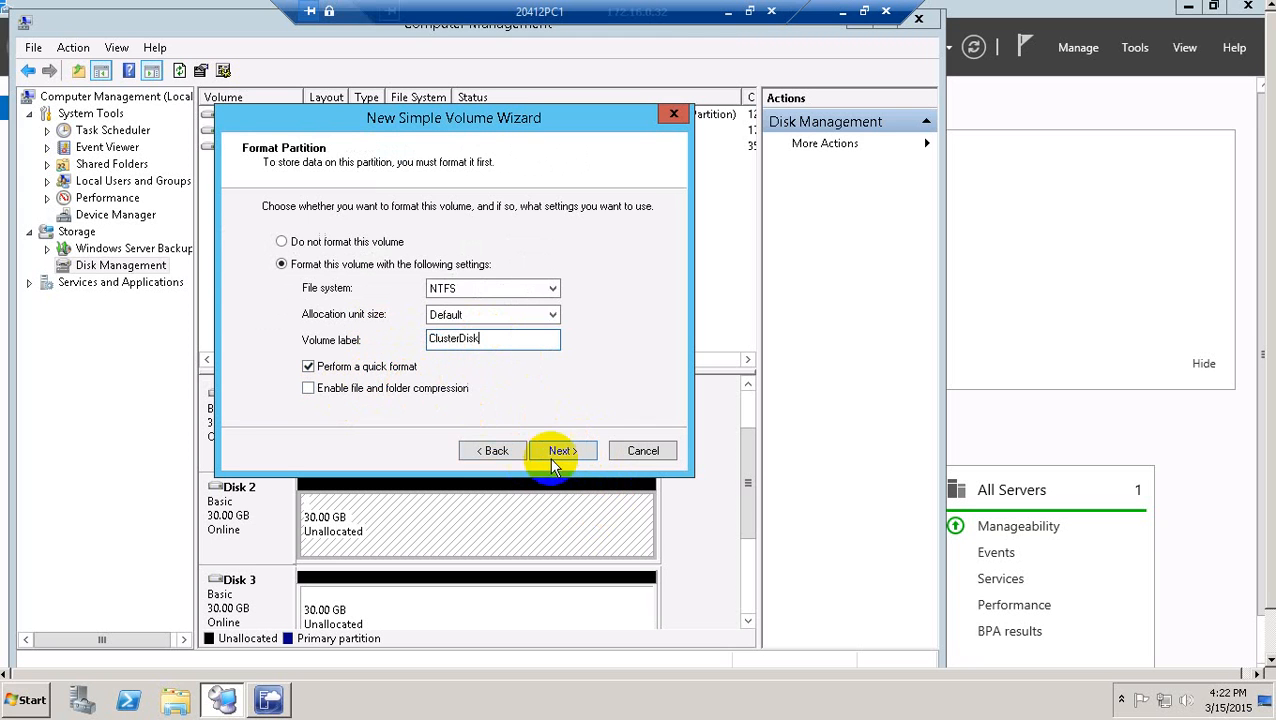
click(580, 452)
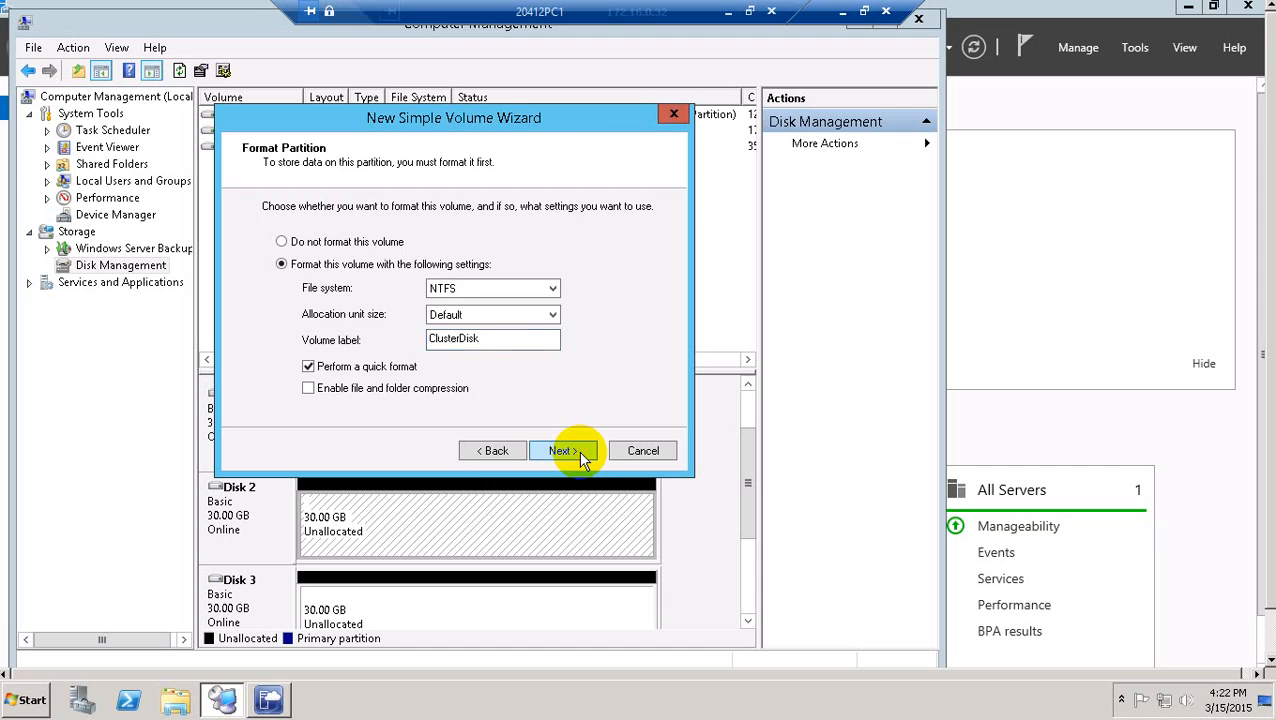
click(578, 451)
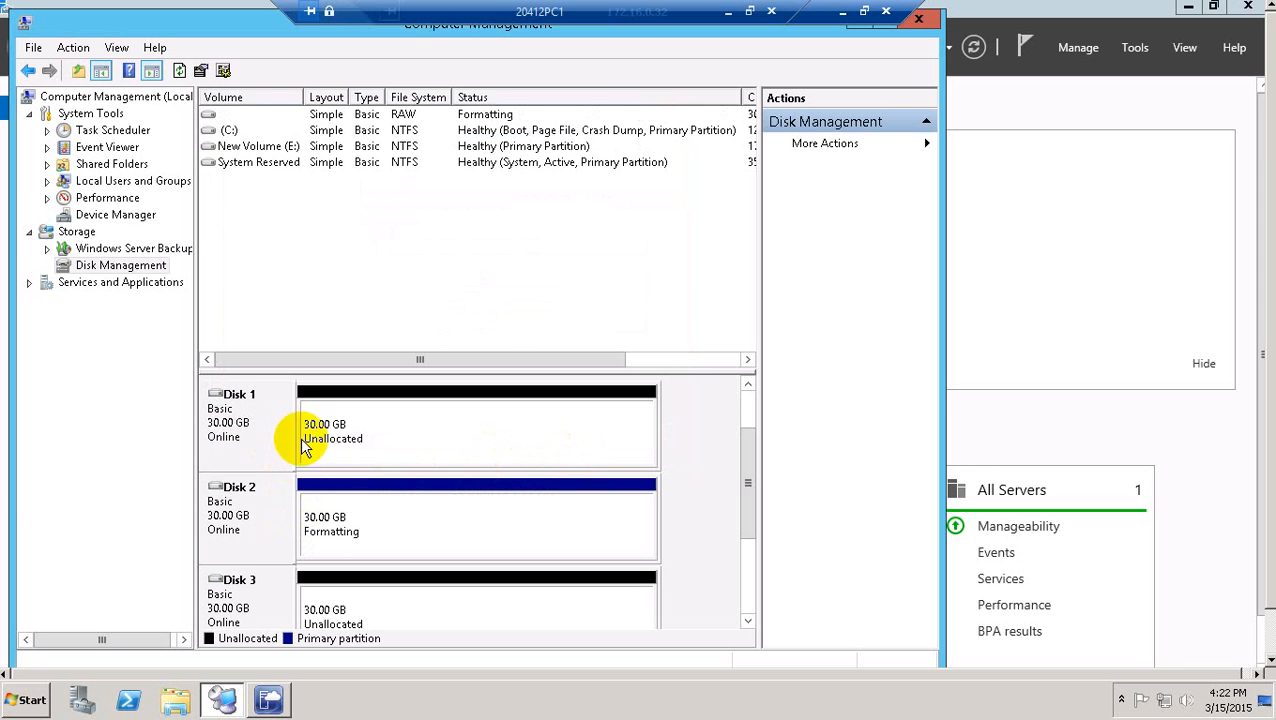
click(361, 441)
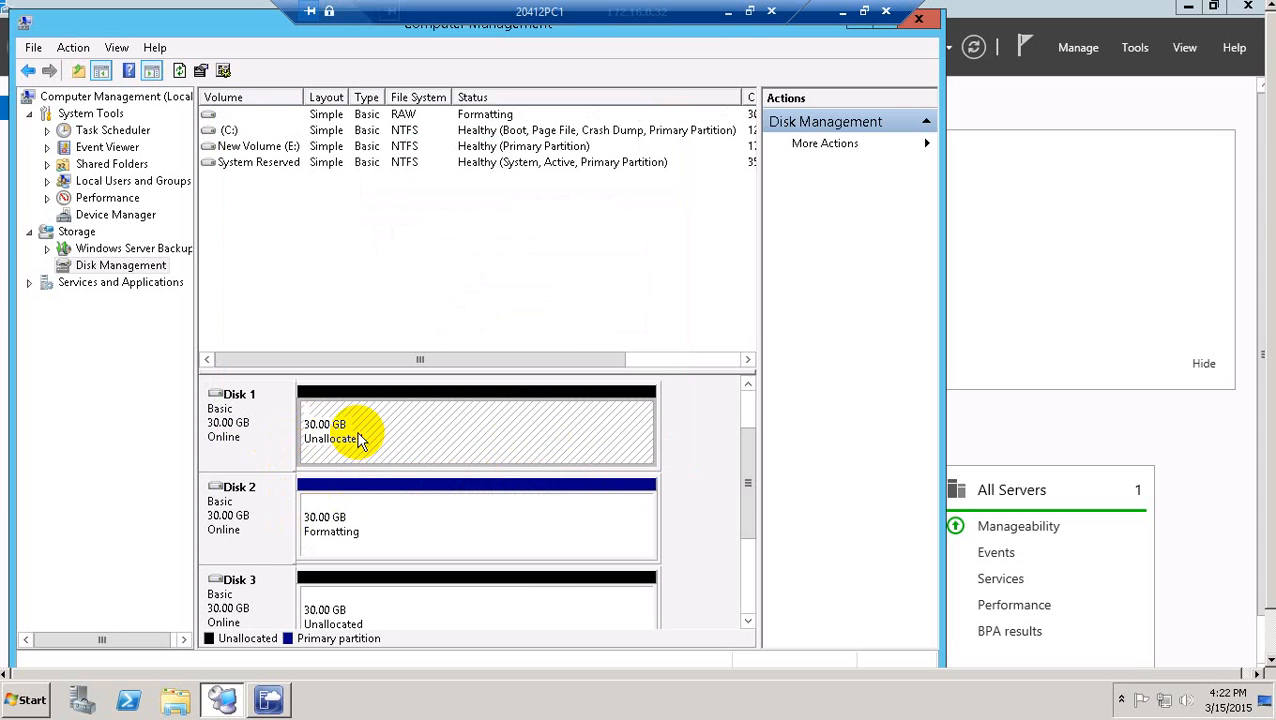
right_click(361, 441)
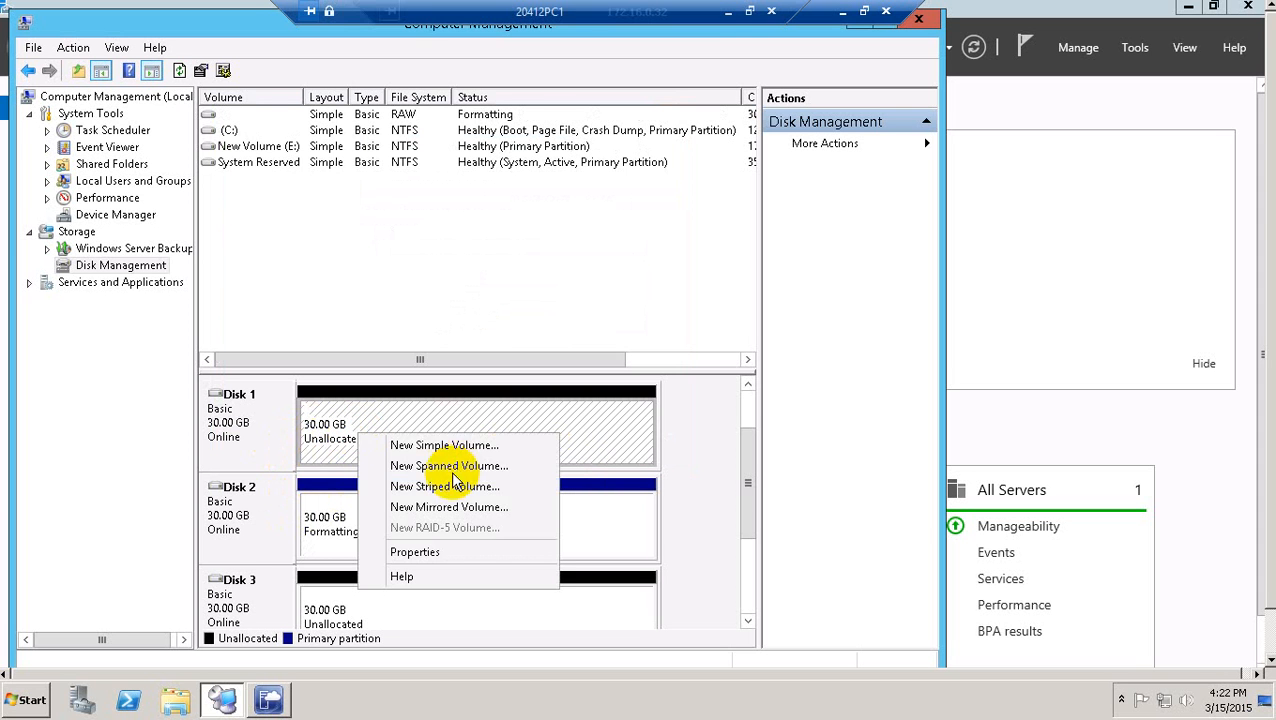
Start a simple volume on Disk 1, then abandon that first wizard run.
click(455, 451)
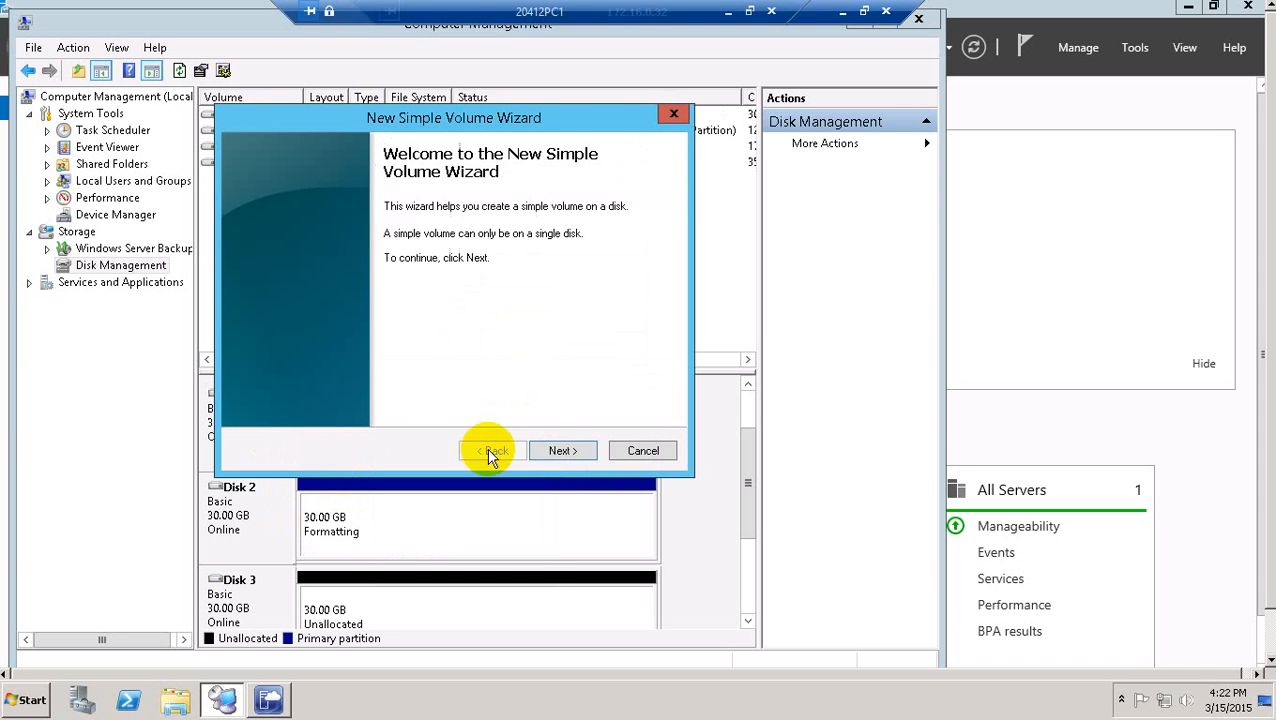
click(558, 455)
click(563, 453)
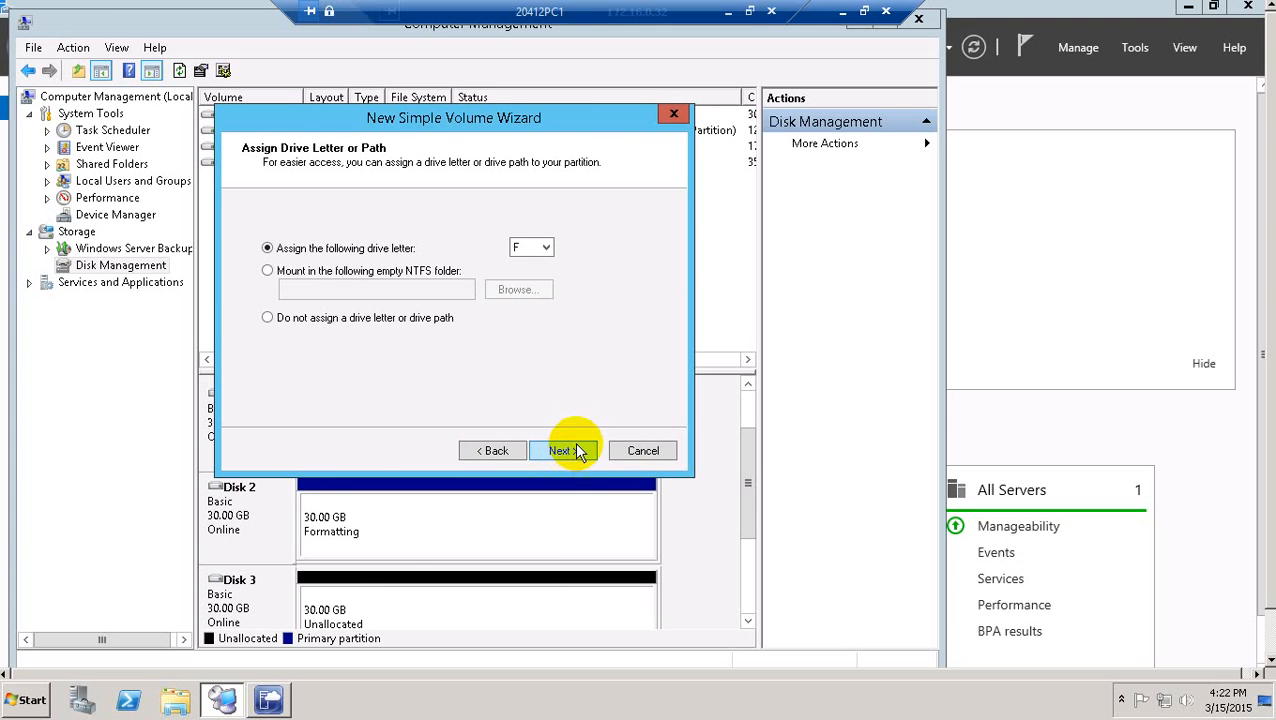
click(648, 451)
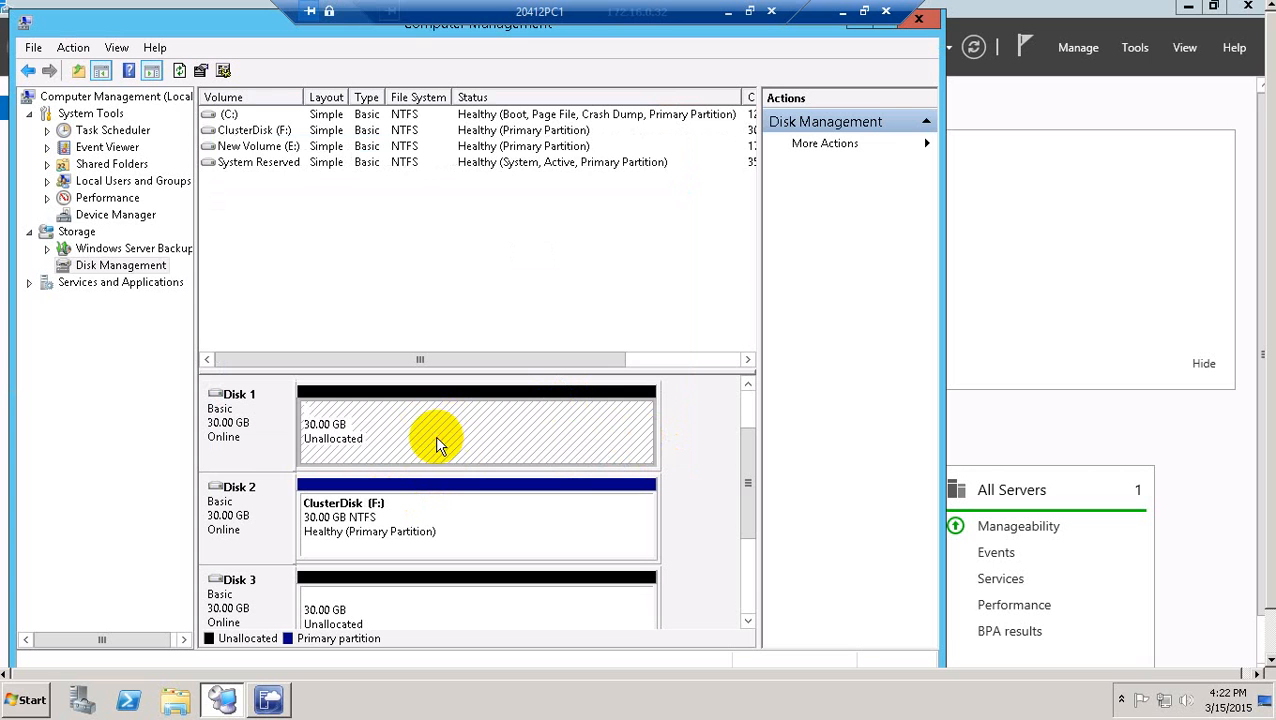
Create the full-size NTFS volume ClusterVMs on Disk 1 with the suggested drive letter G.
right_click(437, 440)
click(508, 447)
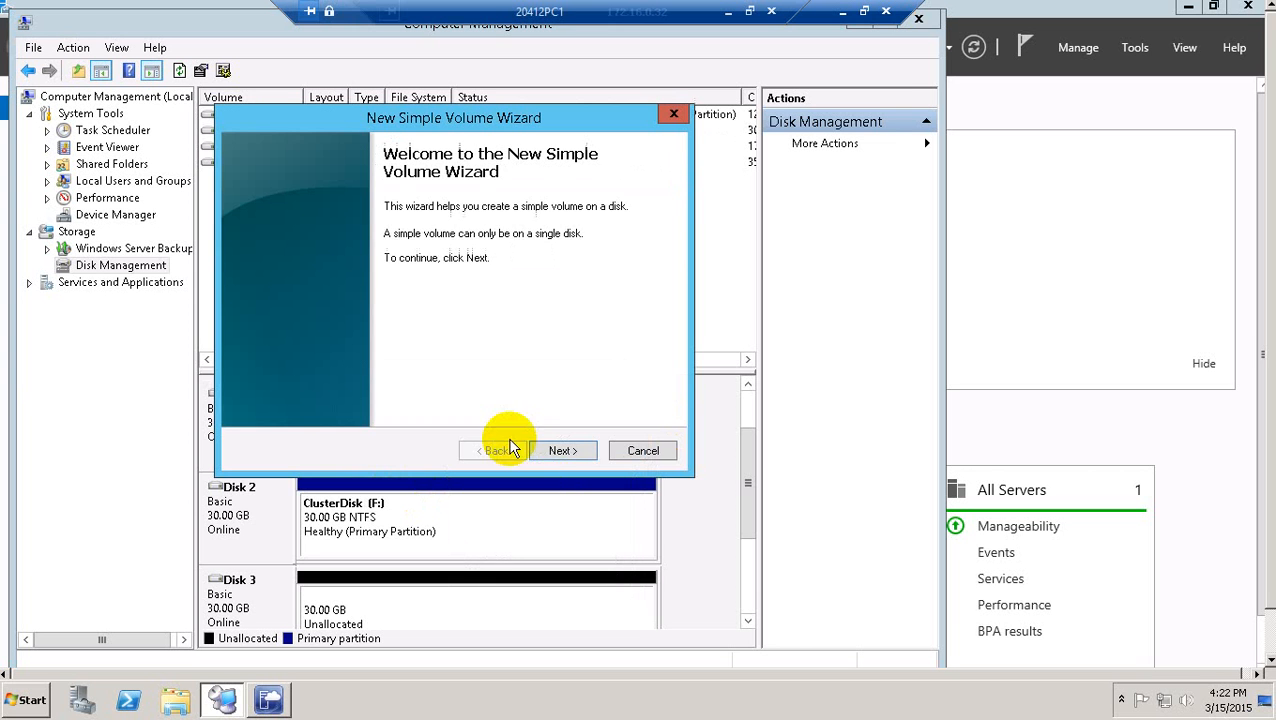
click(561, 452)
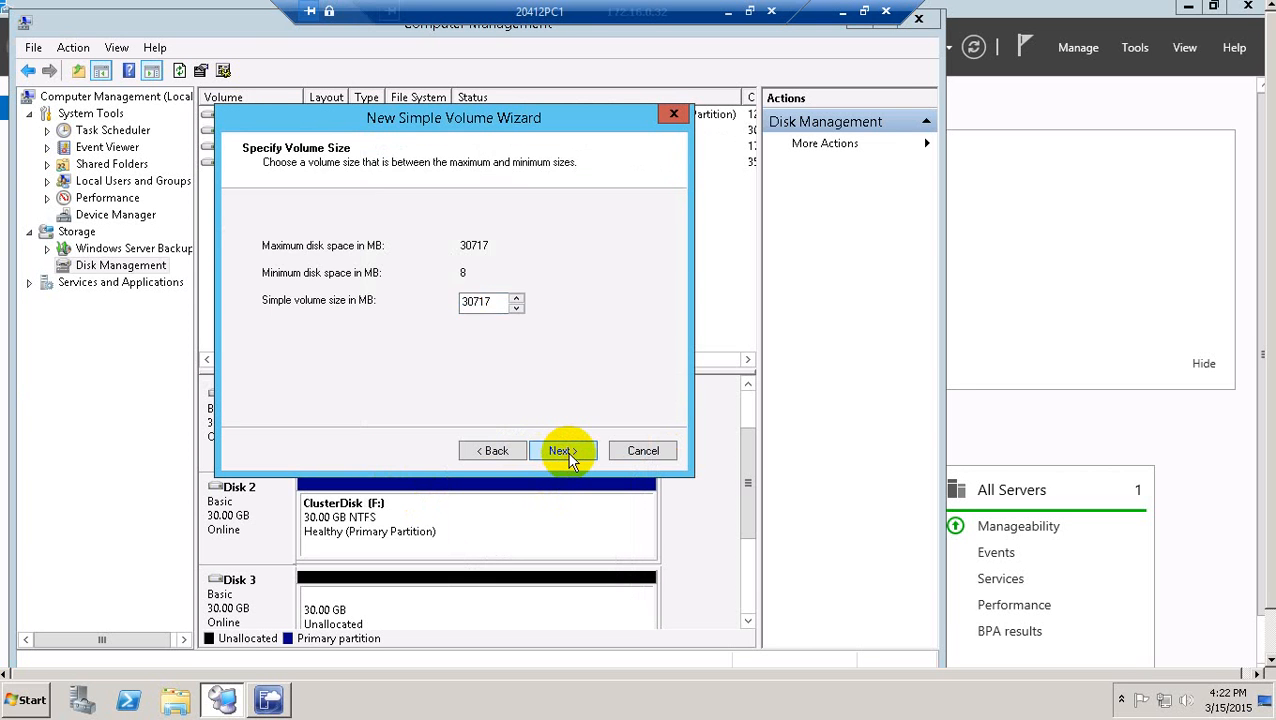
click(566, 455)
click(561, 451)
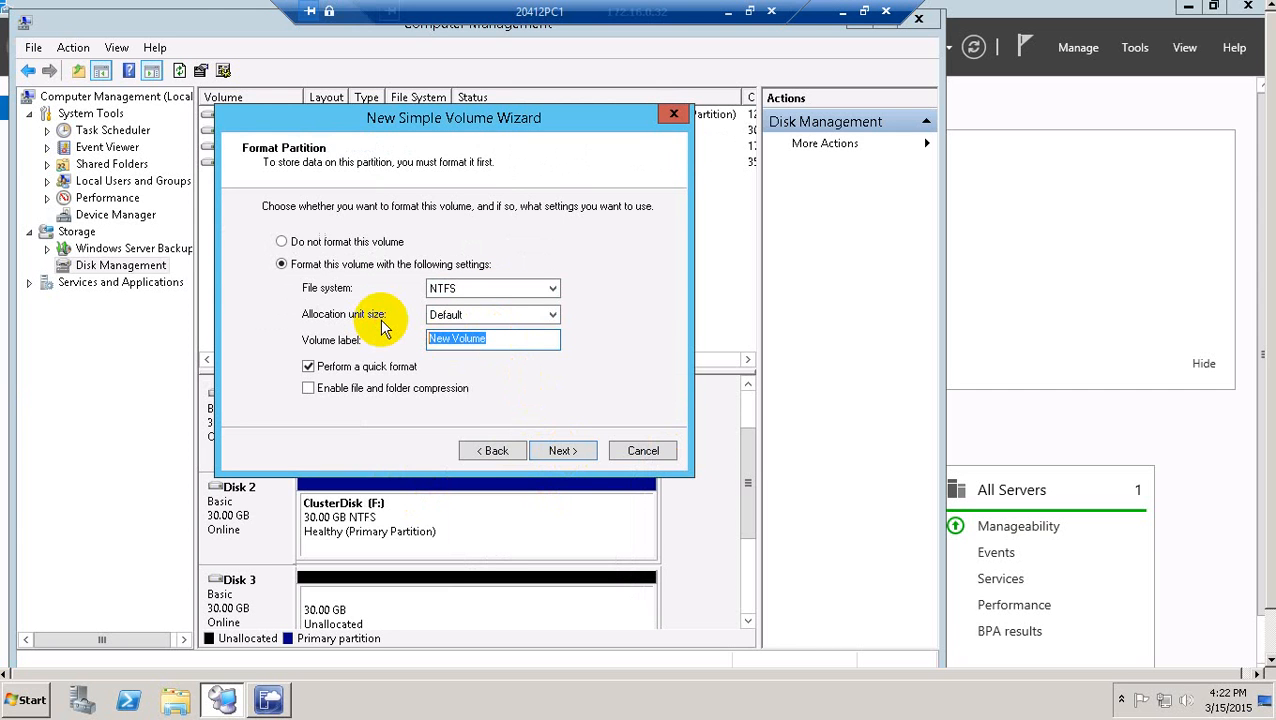
text(ClusterVMs)
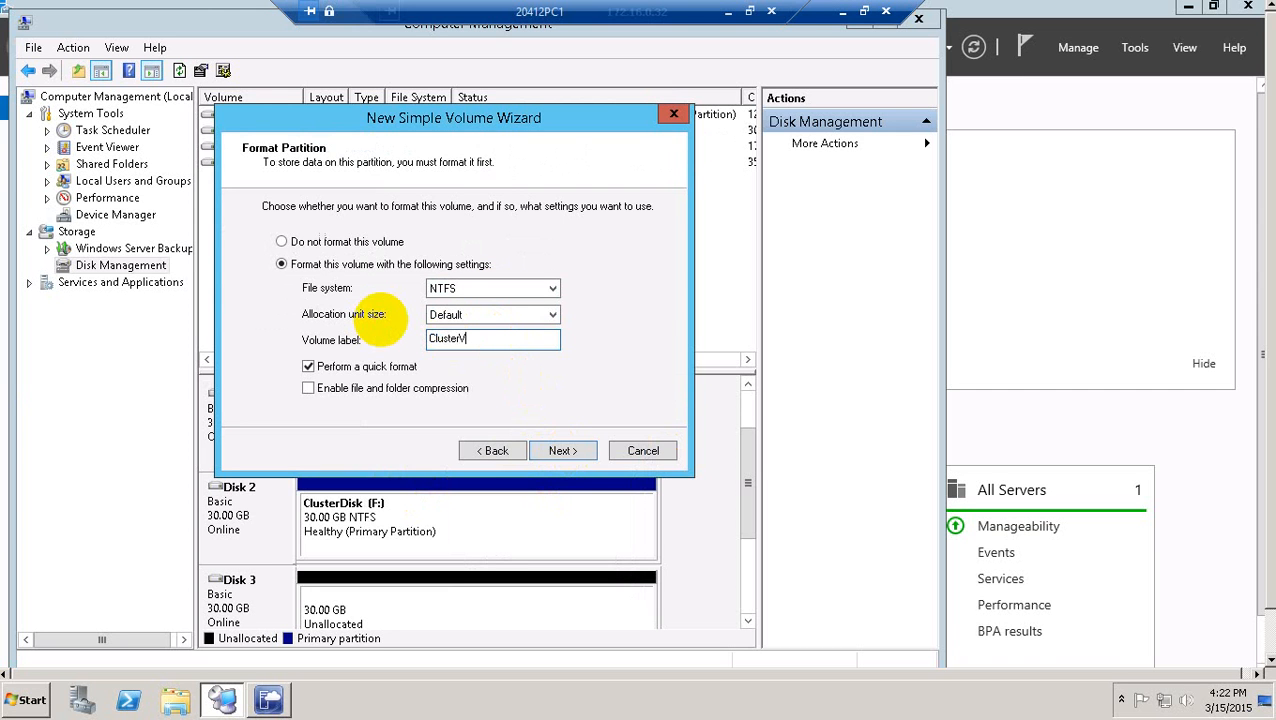
click(578, 456)
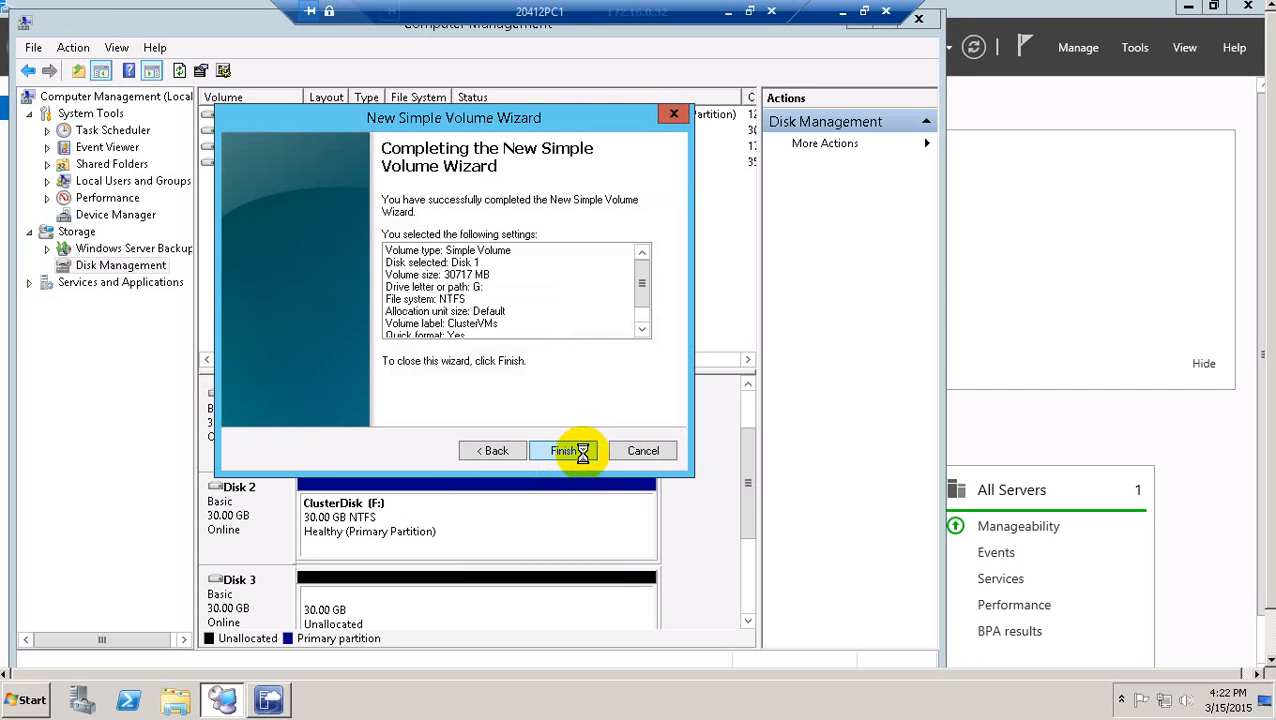
click(573, 451)
click(379, 620)
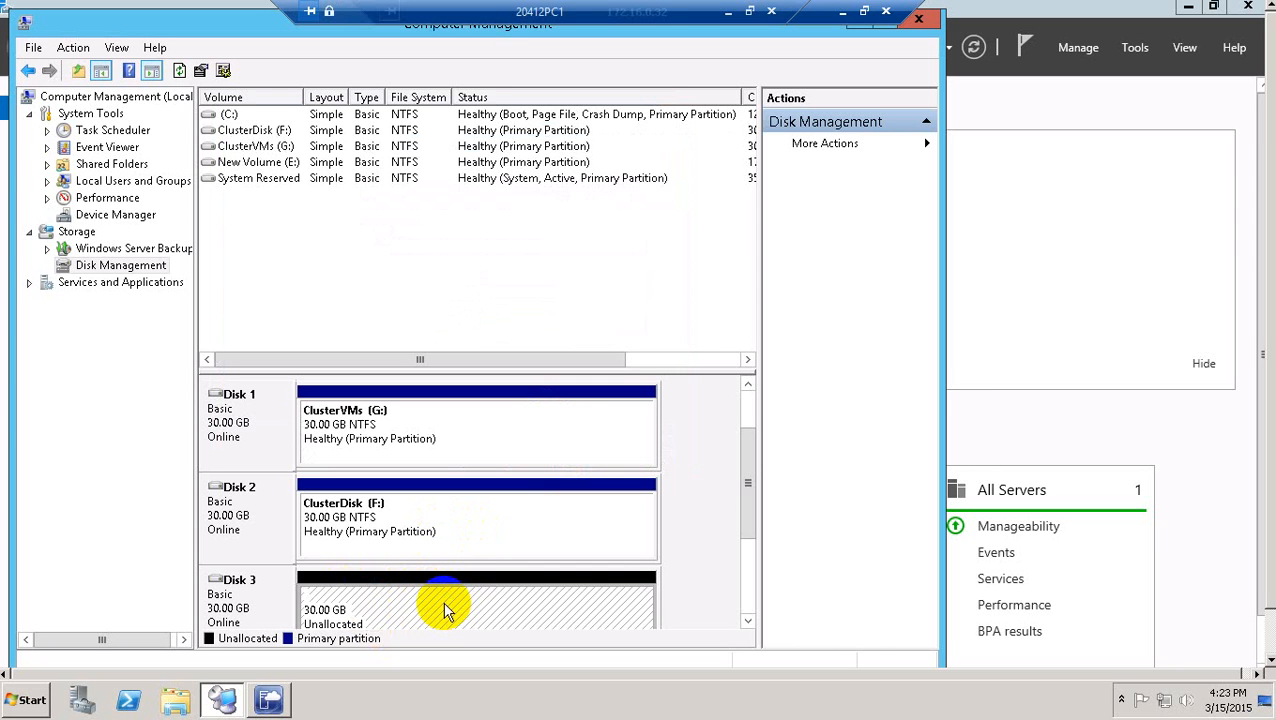
Create the full 30717 MB NTFS volume Quorum (H:) on Disk 3, then shift the window aside.
right_click(445, 610)
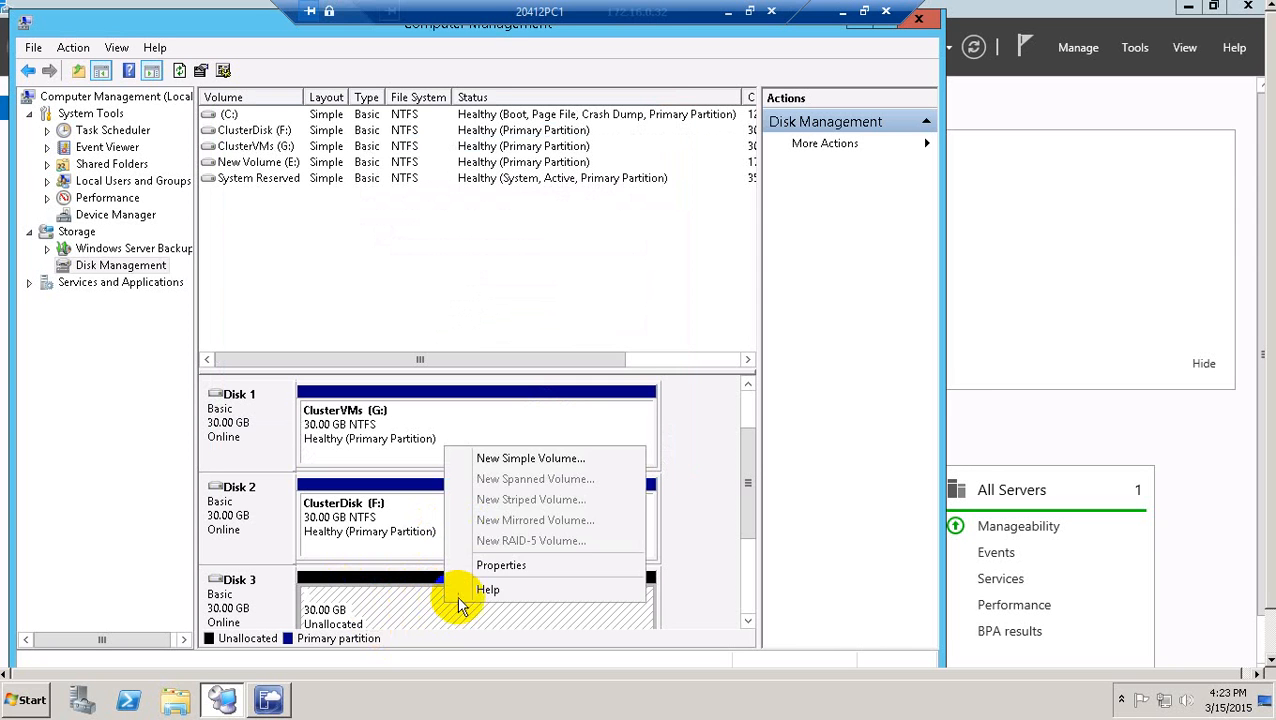
click(527, 457)
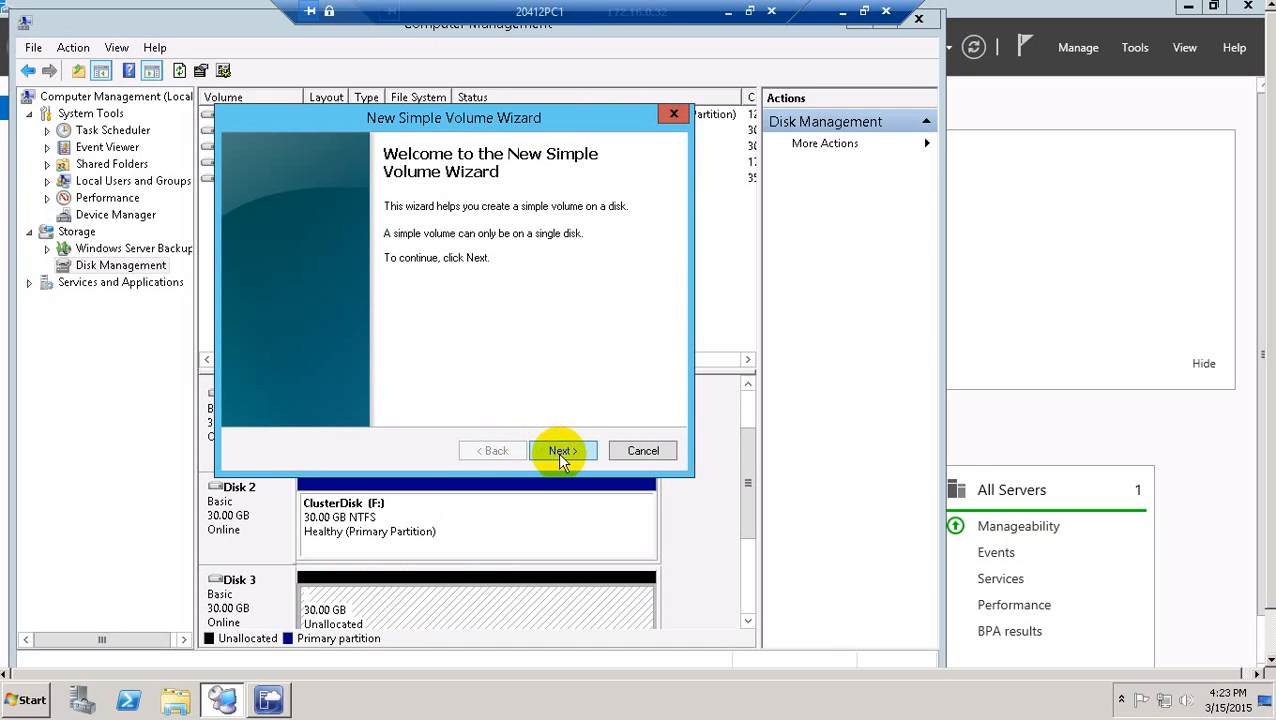
click(562, 451)
click(562, 451)
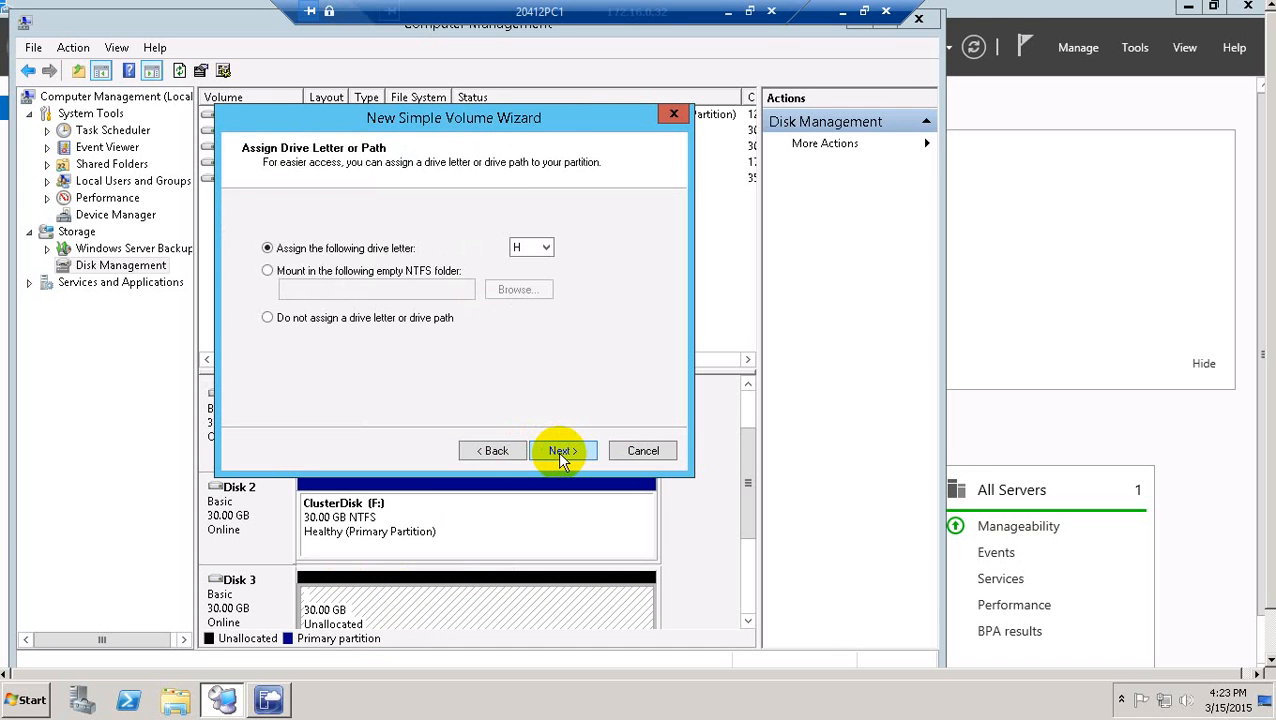
click(562, 451)
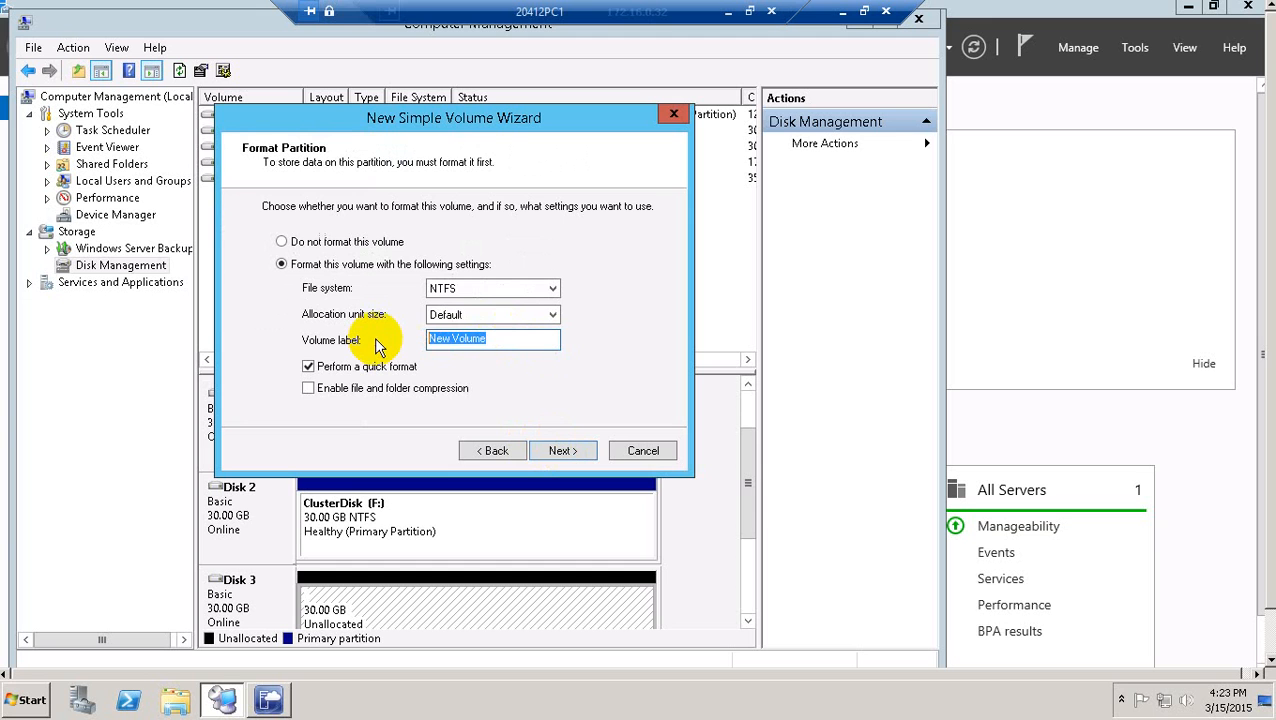
text(Quorum)
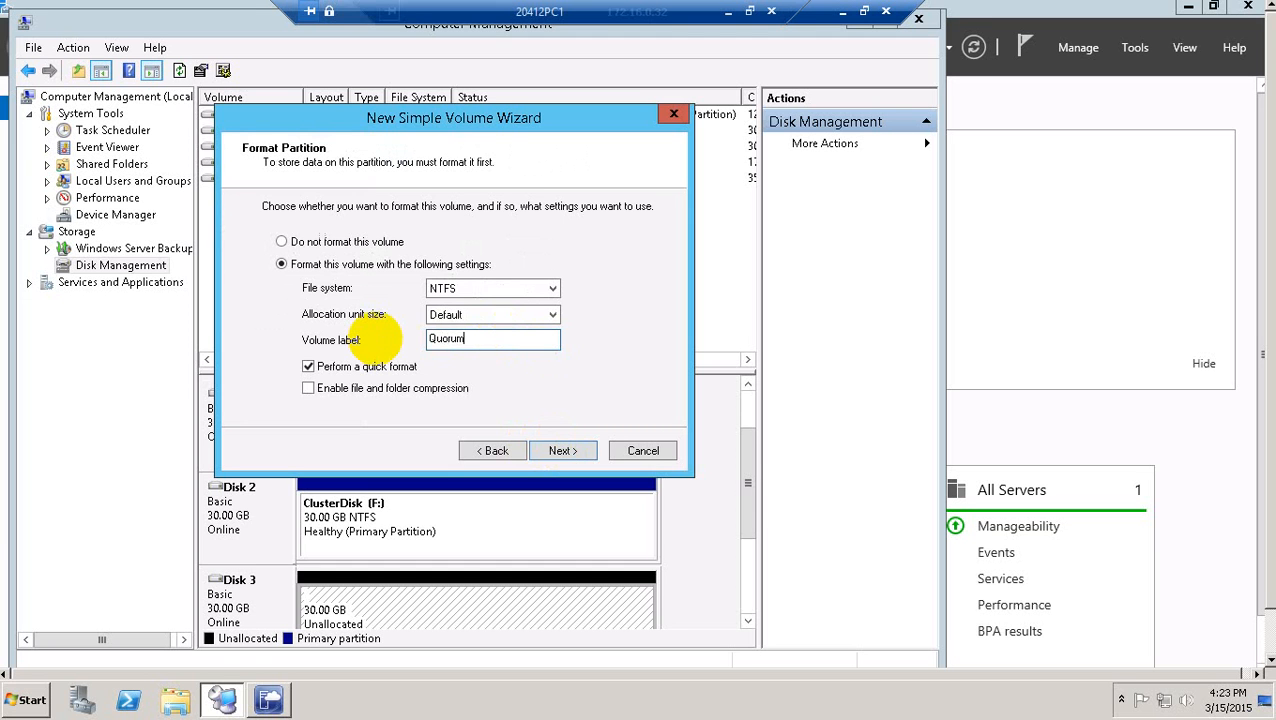
click(563, 450)
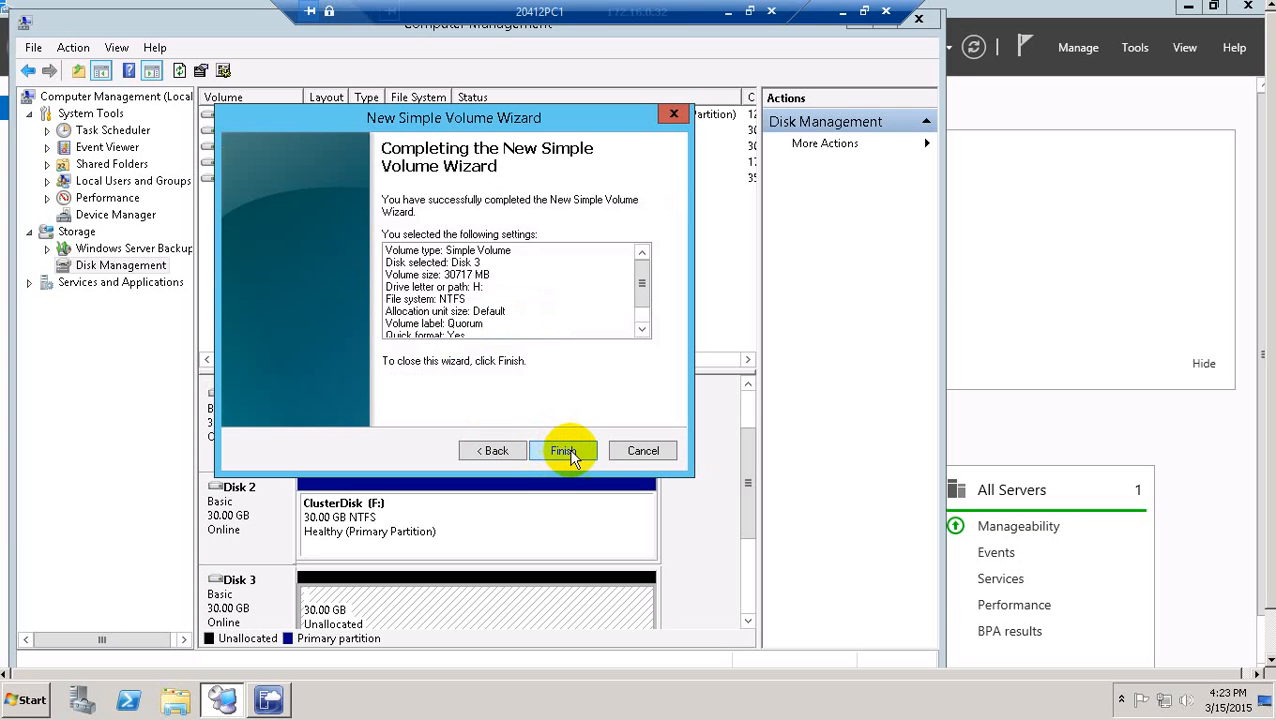
click(566, 452)
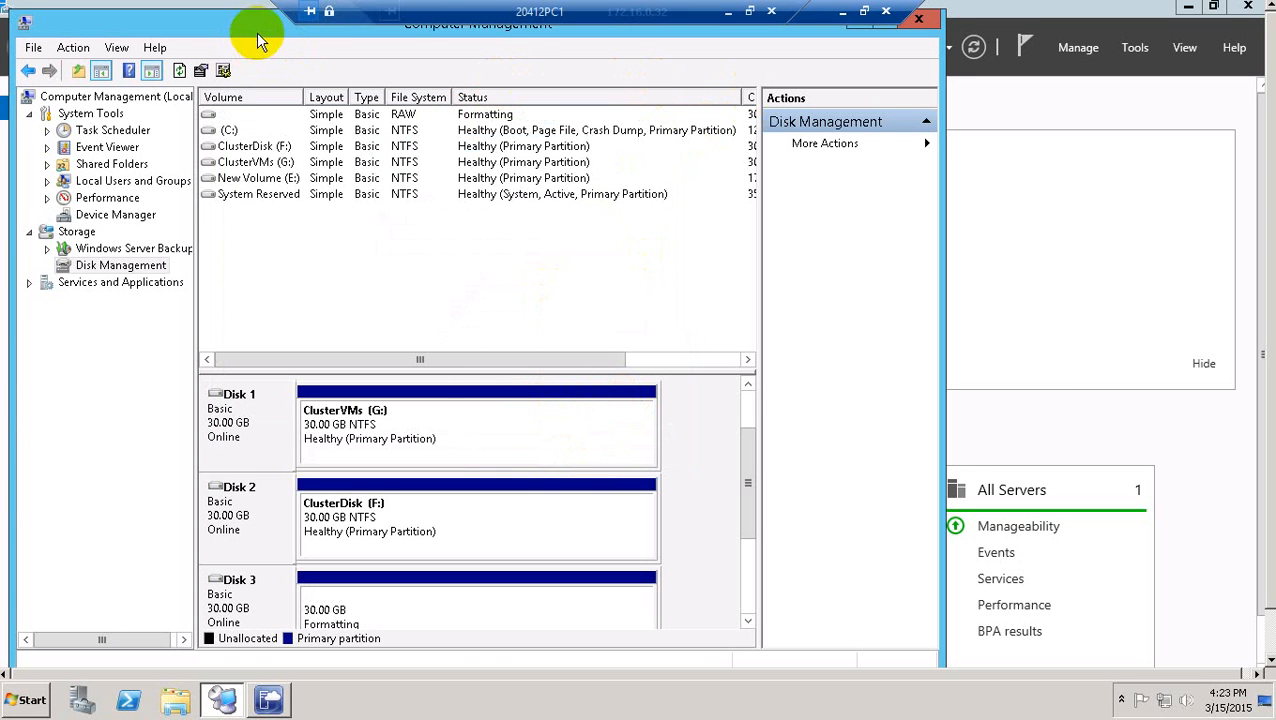
drag(259, 34, 341, 161)
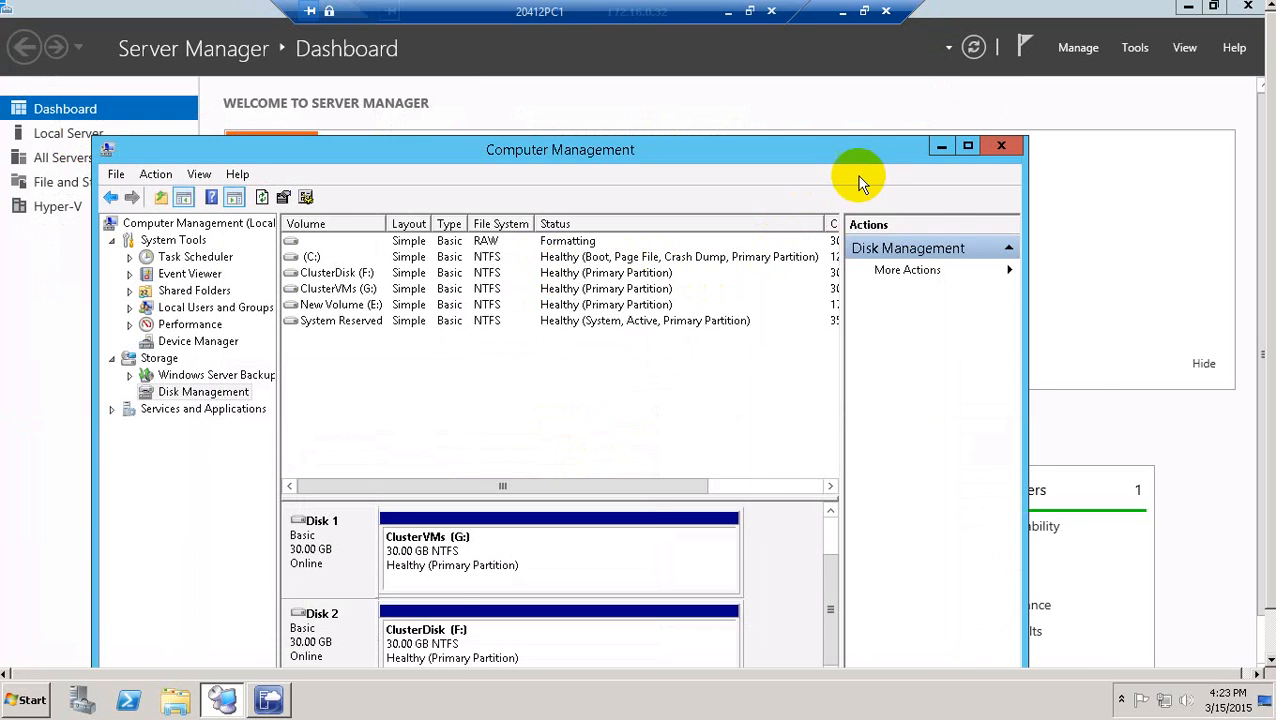
drag(841, 155, 915, 150)
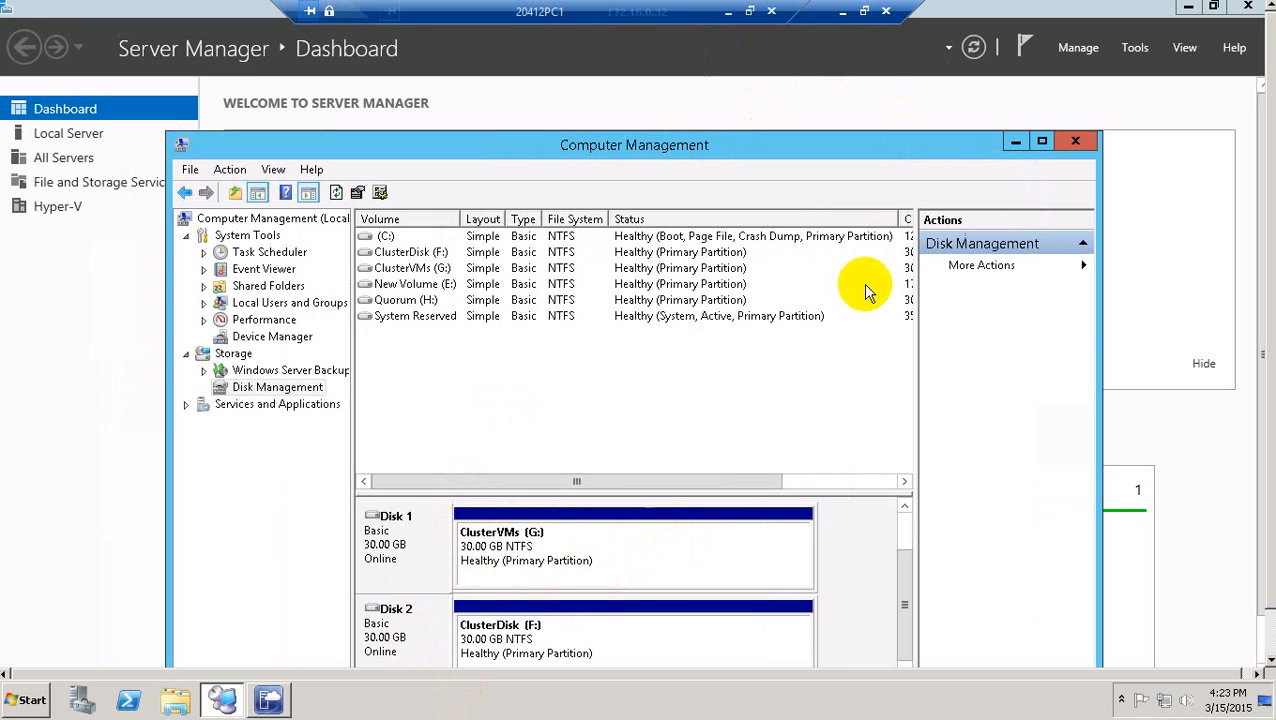
Switch to the LON-HOST1 session and show it full screen.
click(860, 14)
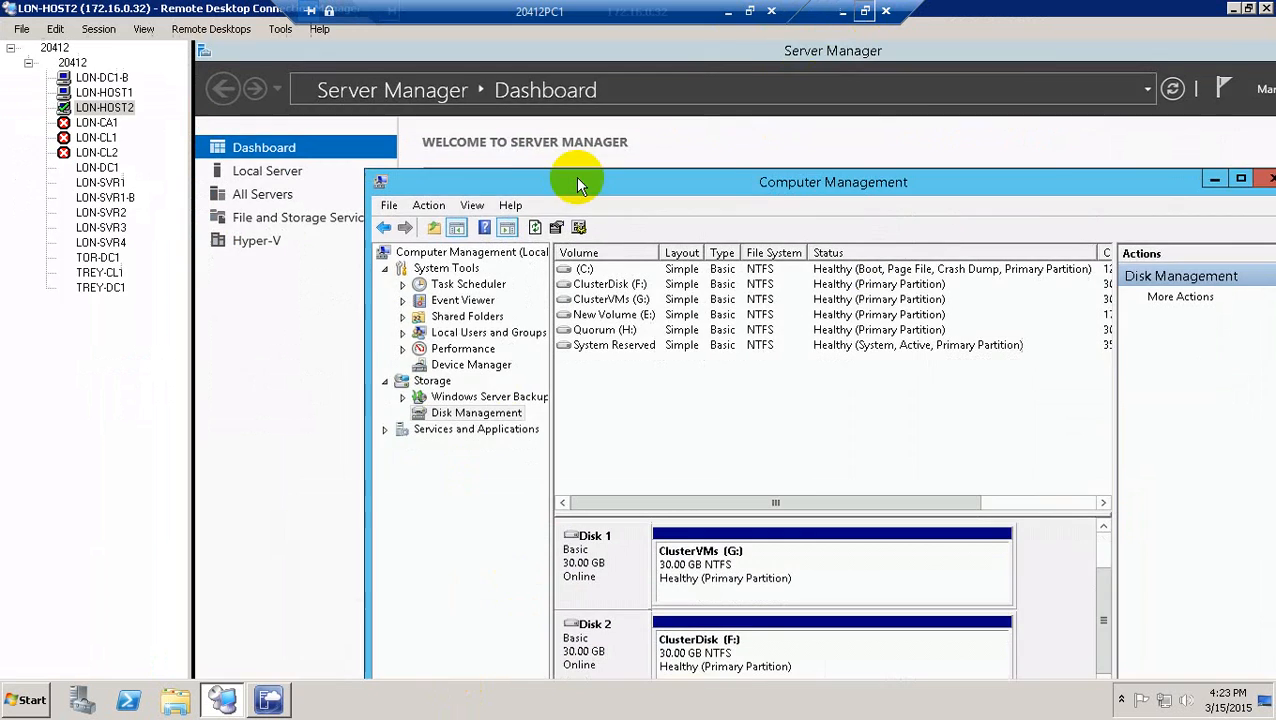
click(116, 94)
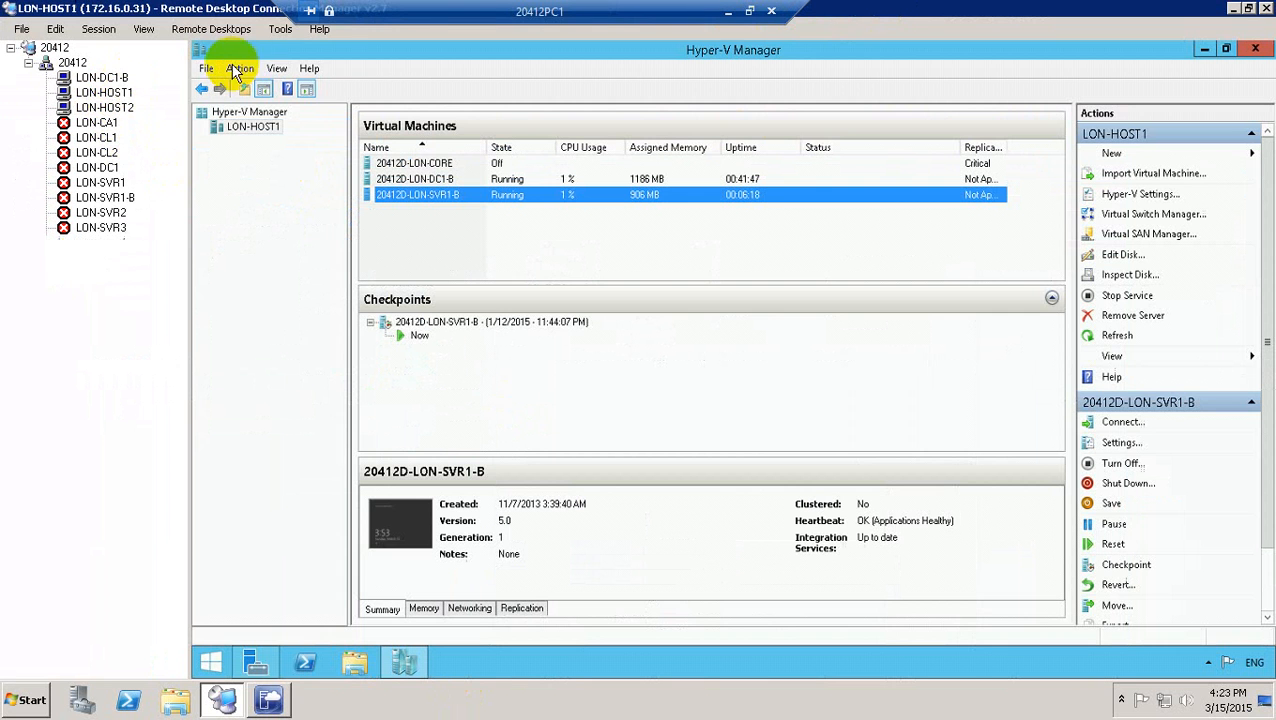
click(283, 31)
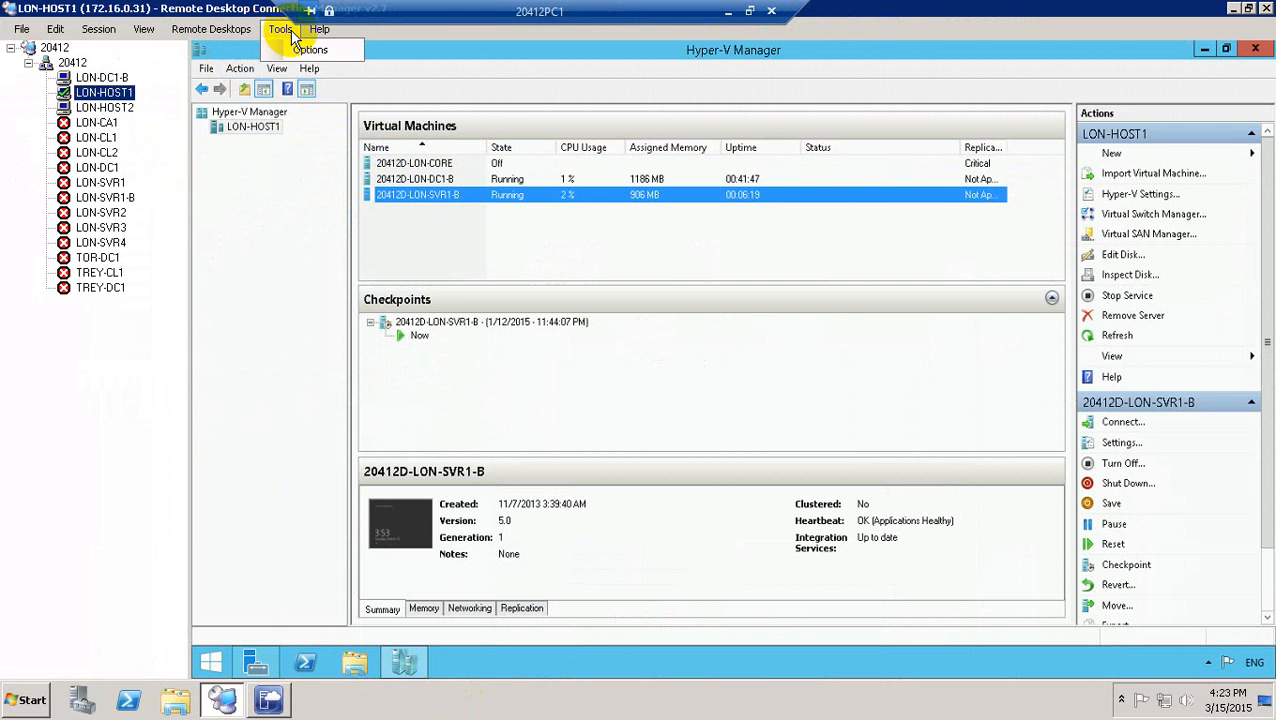
click(97, 30)
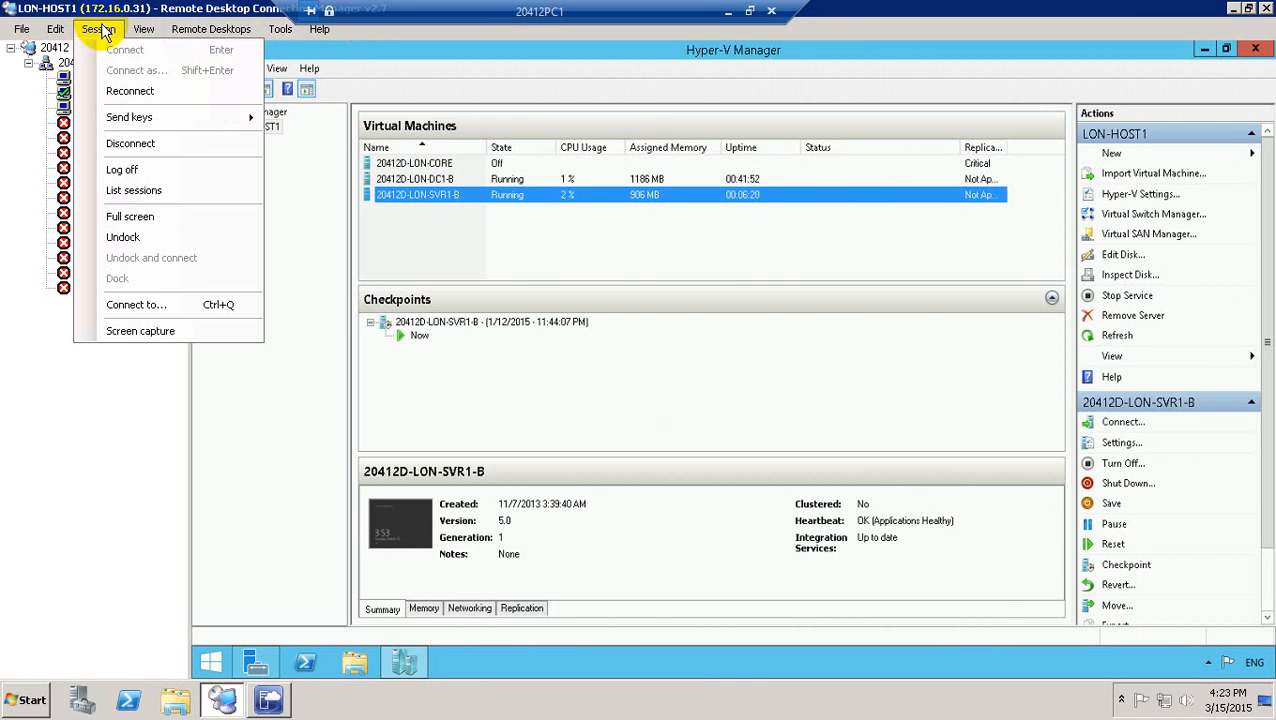
click(133, 218)
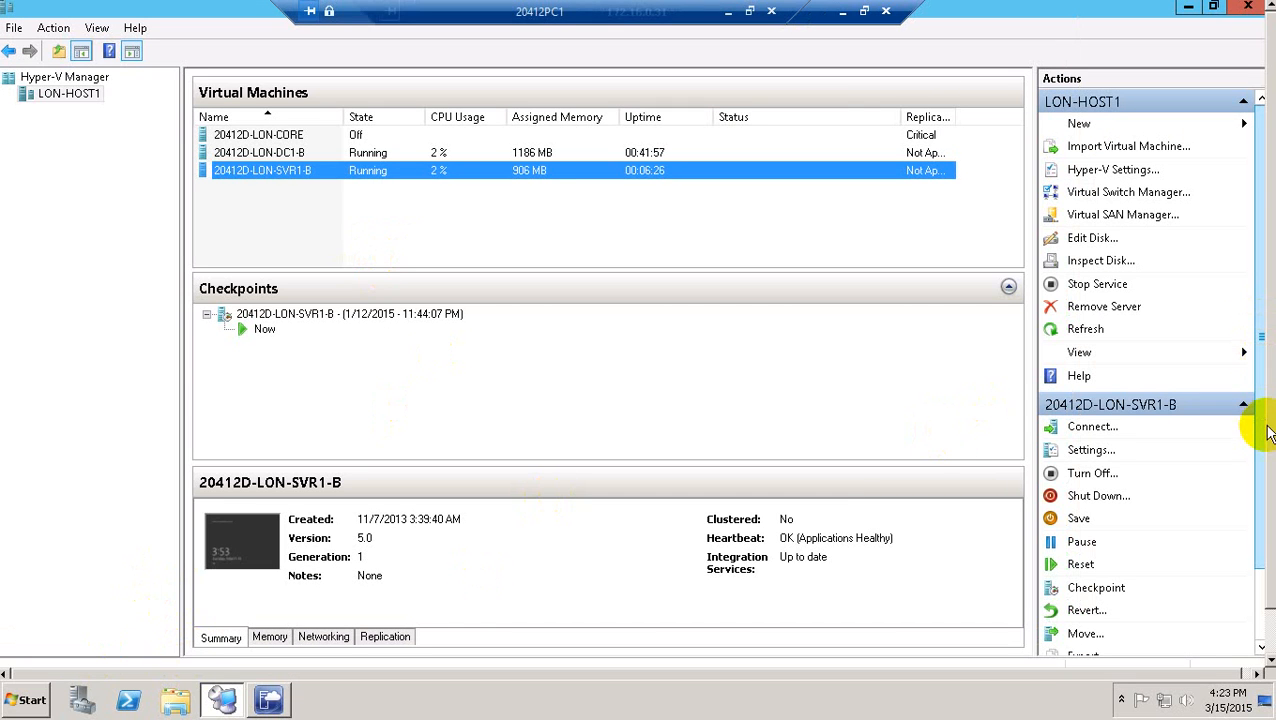
Open Disk Management in Computer Management on LON-HOST1.
drag(1259, 408, 1259, 532)
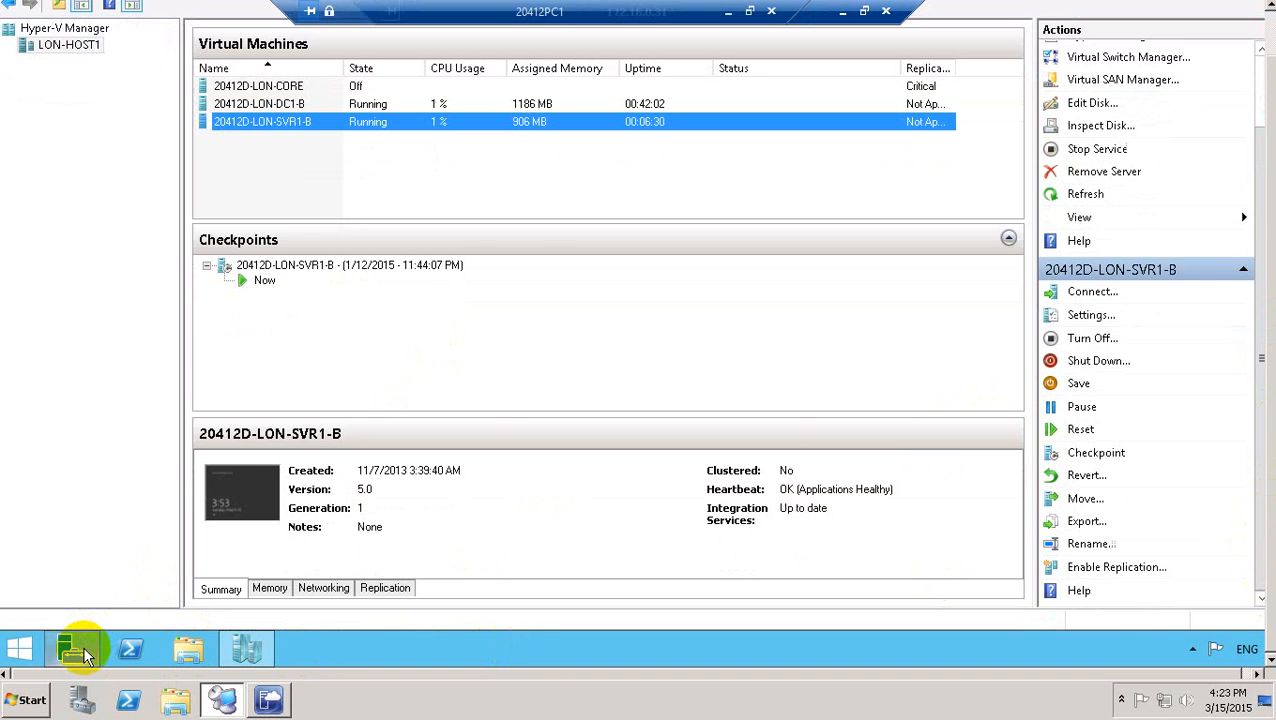
click(83, 645)
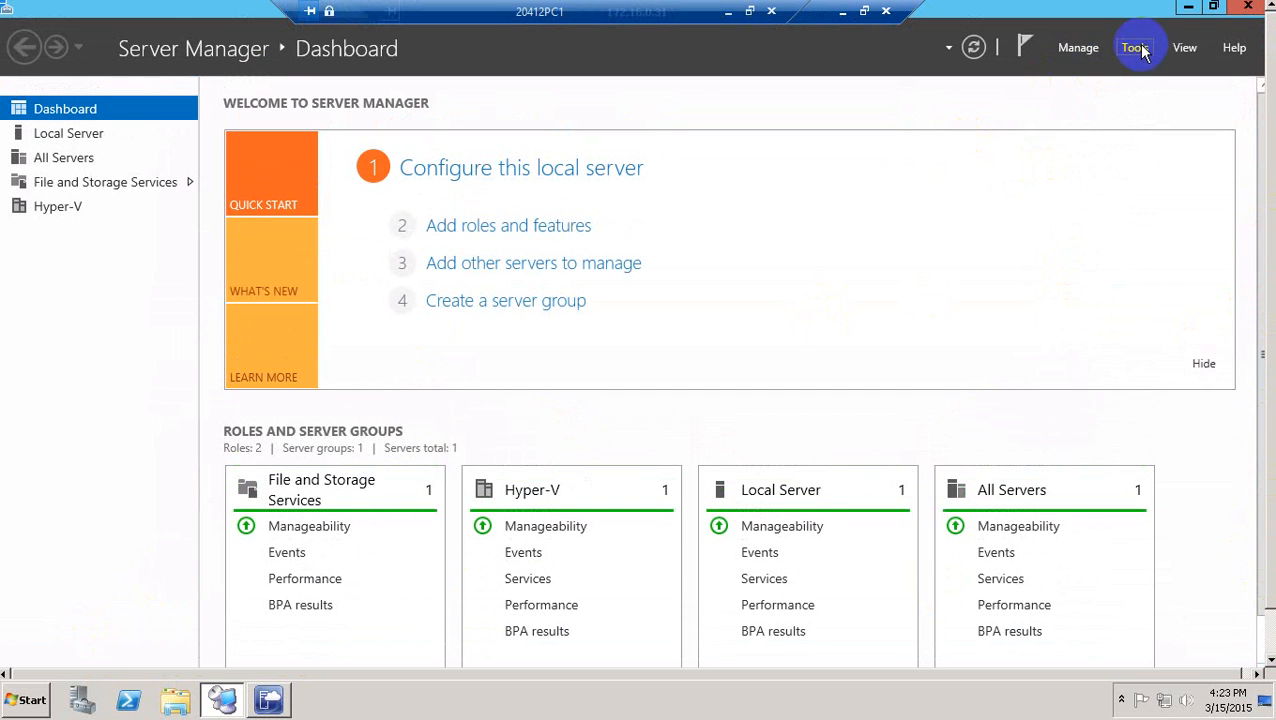
click(1137, 49)
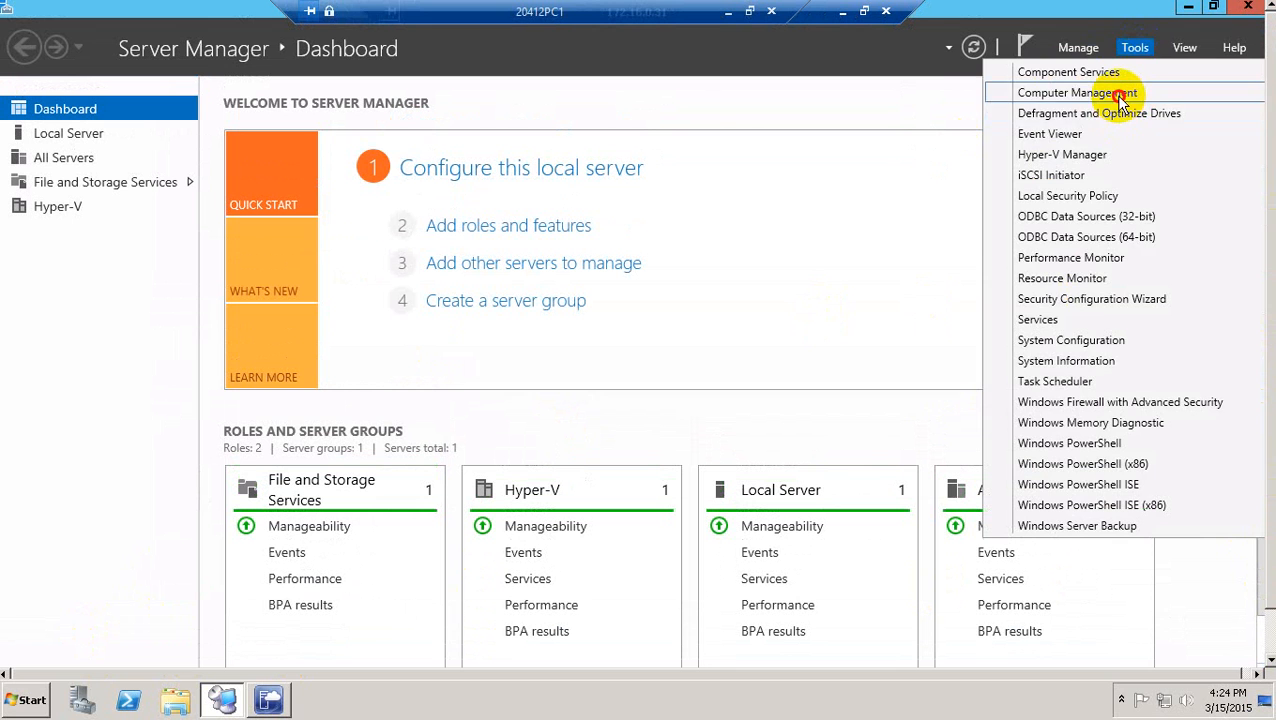
click(1110, 91)
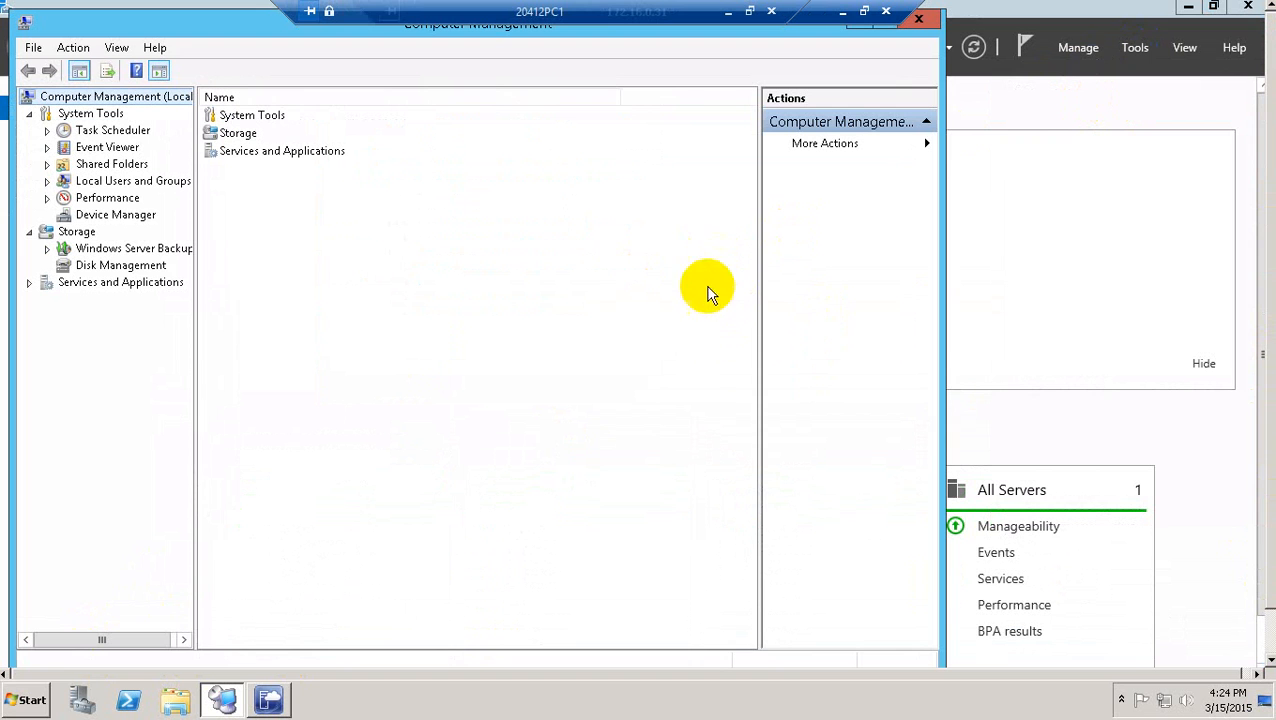
click(150, 265)
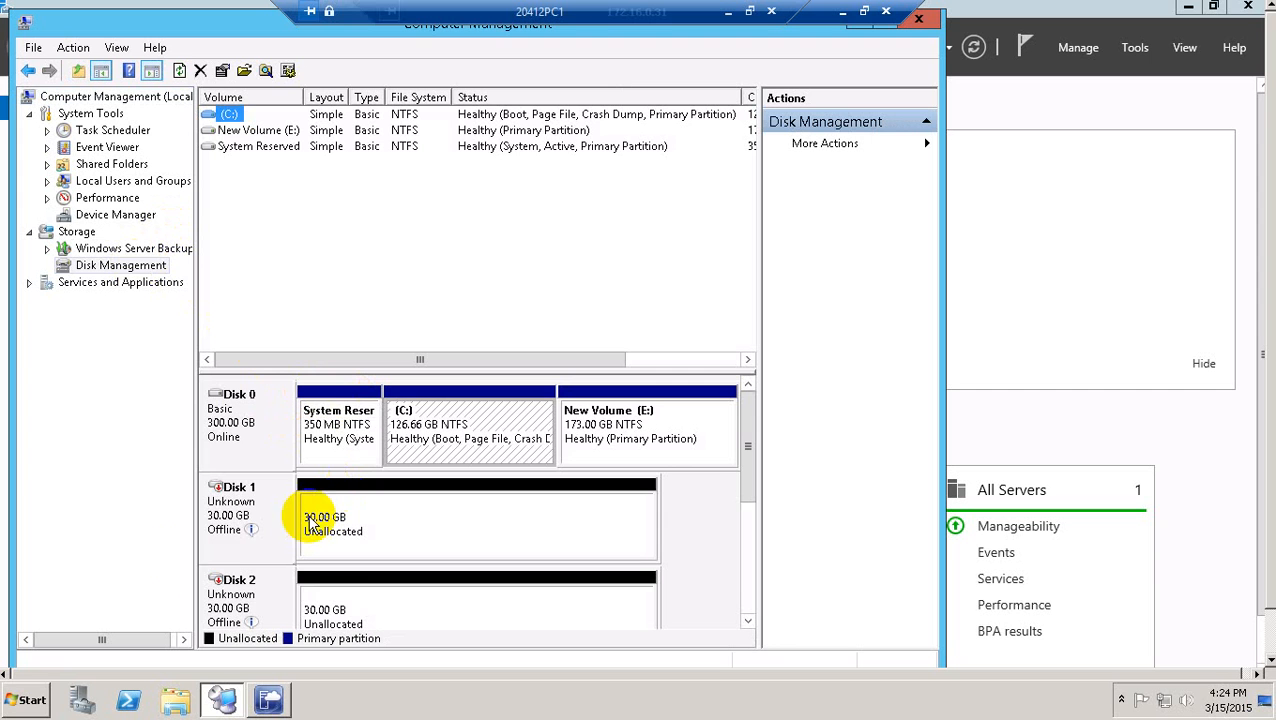
Clear the out-of-date console error by refreshing Disk Management, then maximize the window.
right_click(232, 530)
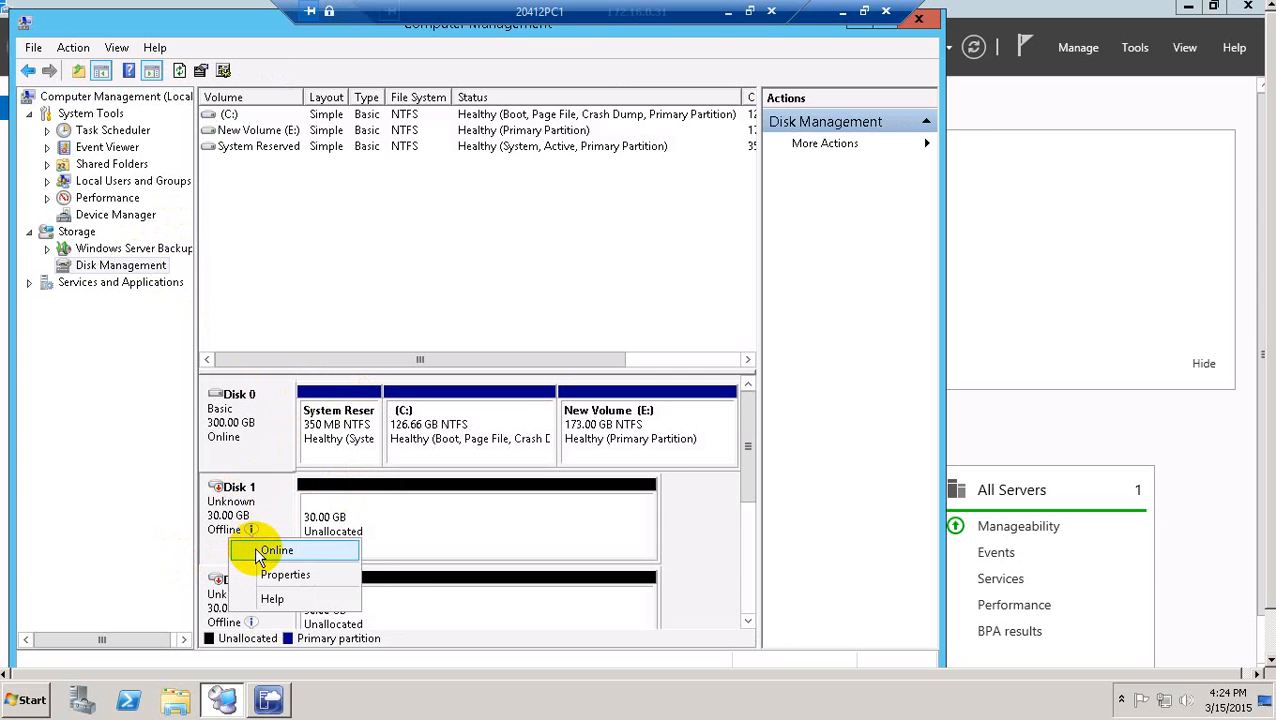
click(262, 553)
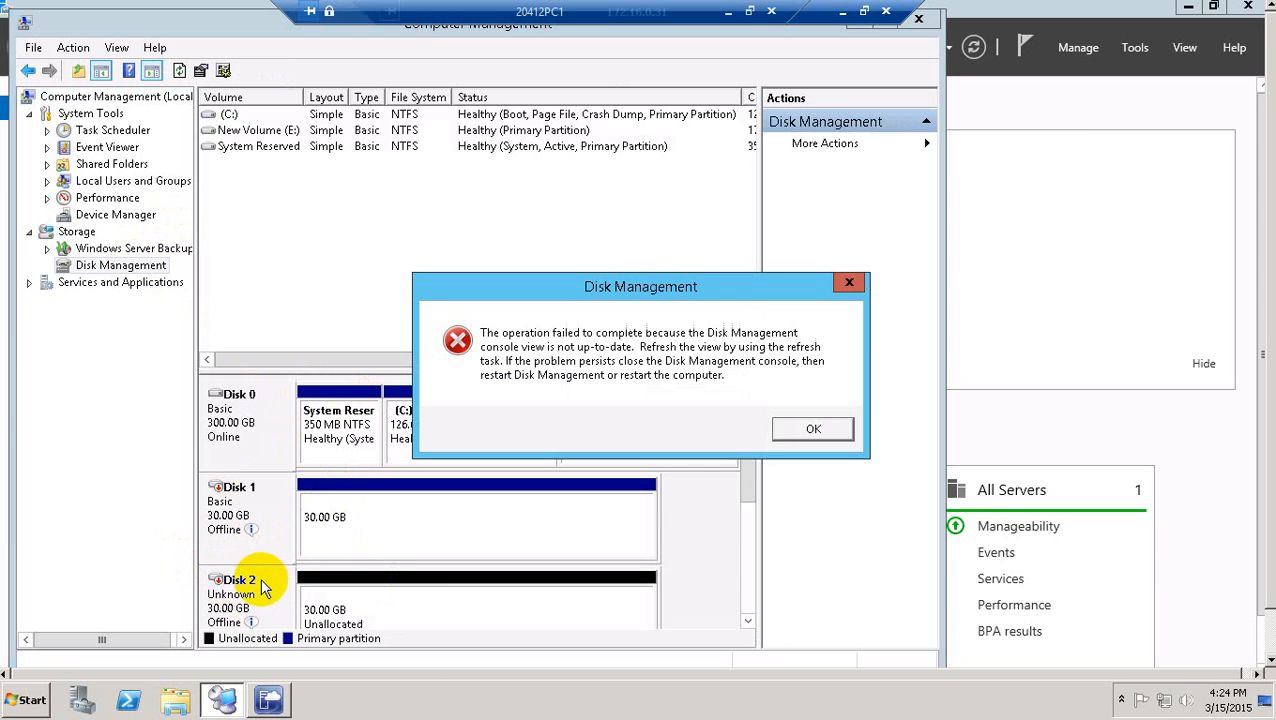
click(811, 428)
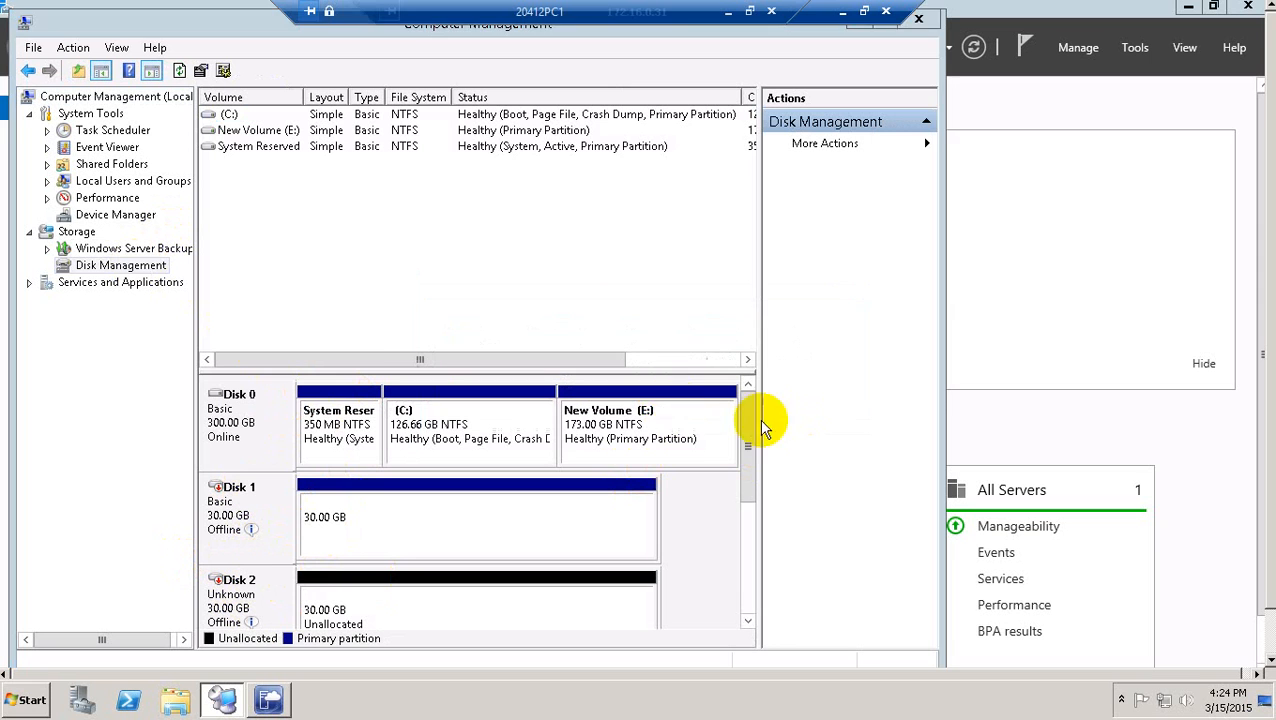
right_click(140, 279)
click(185, 283)
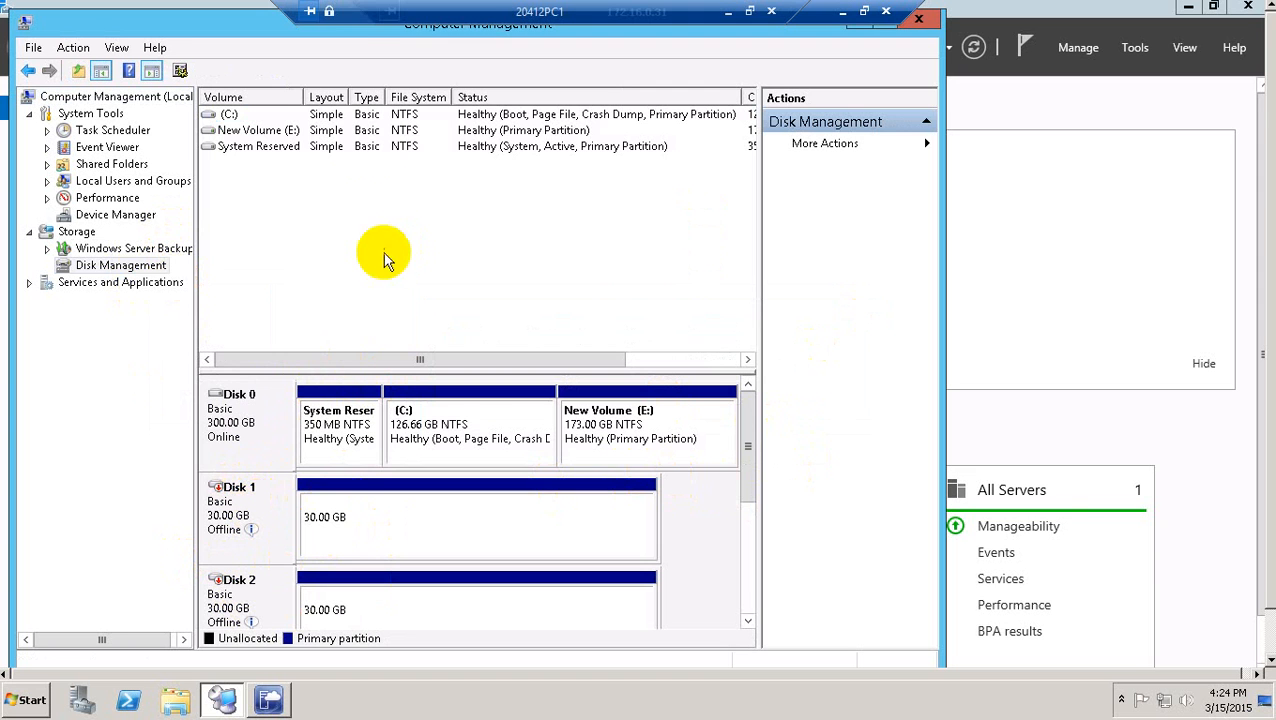
double_click(280, 30)
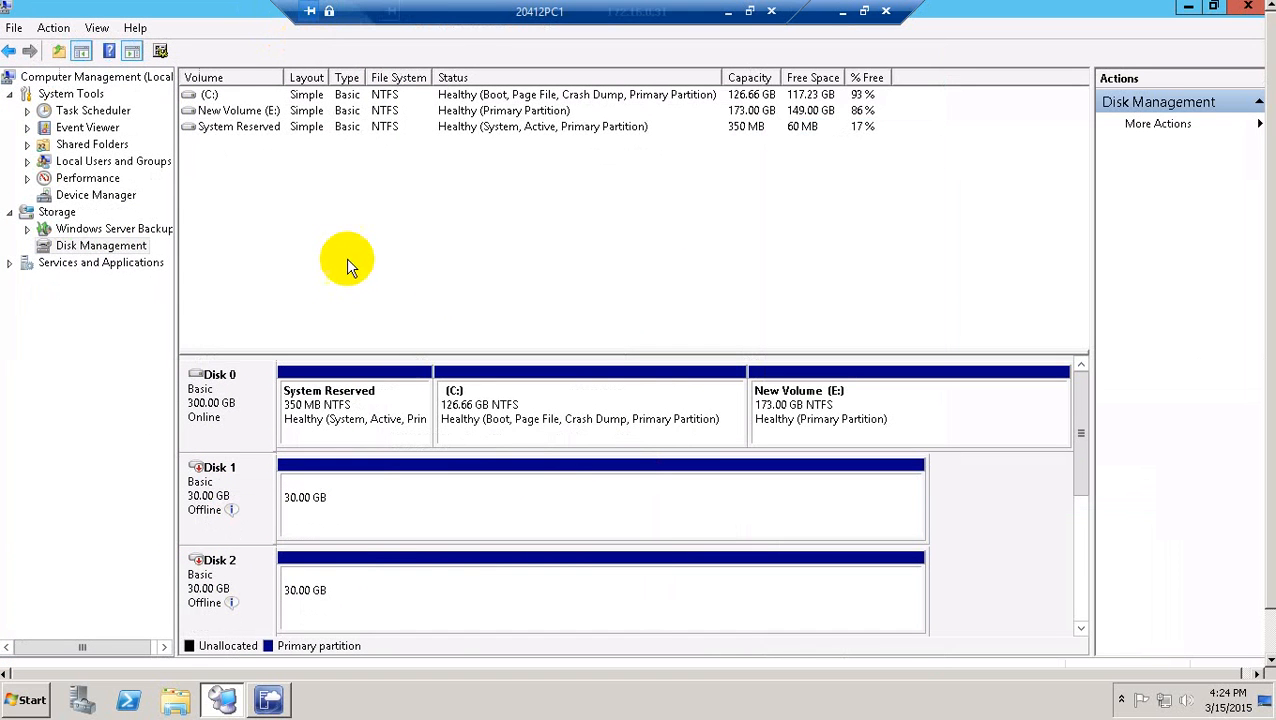
Bring Disks 1, 2 and 3 online and close Computer Management.
right_click(226, 500)
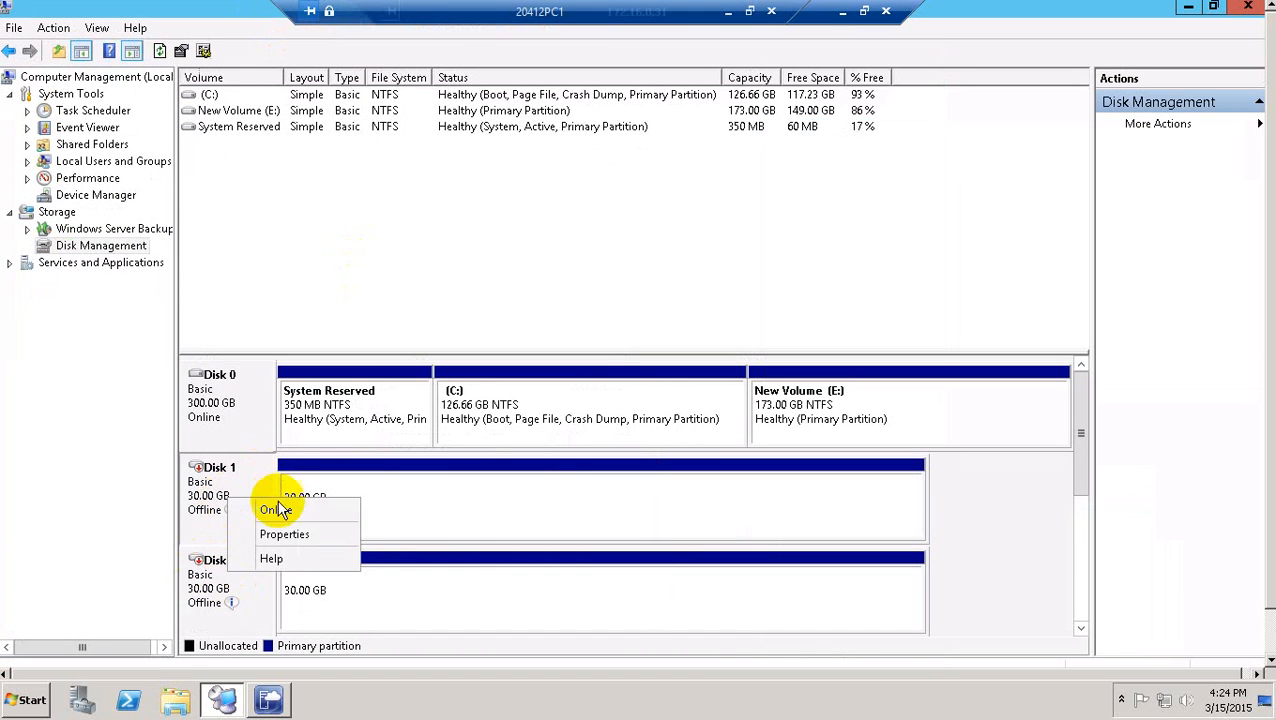
click(250, 511)
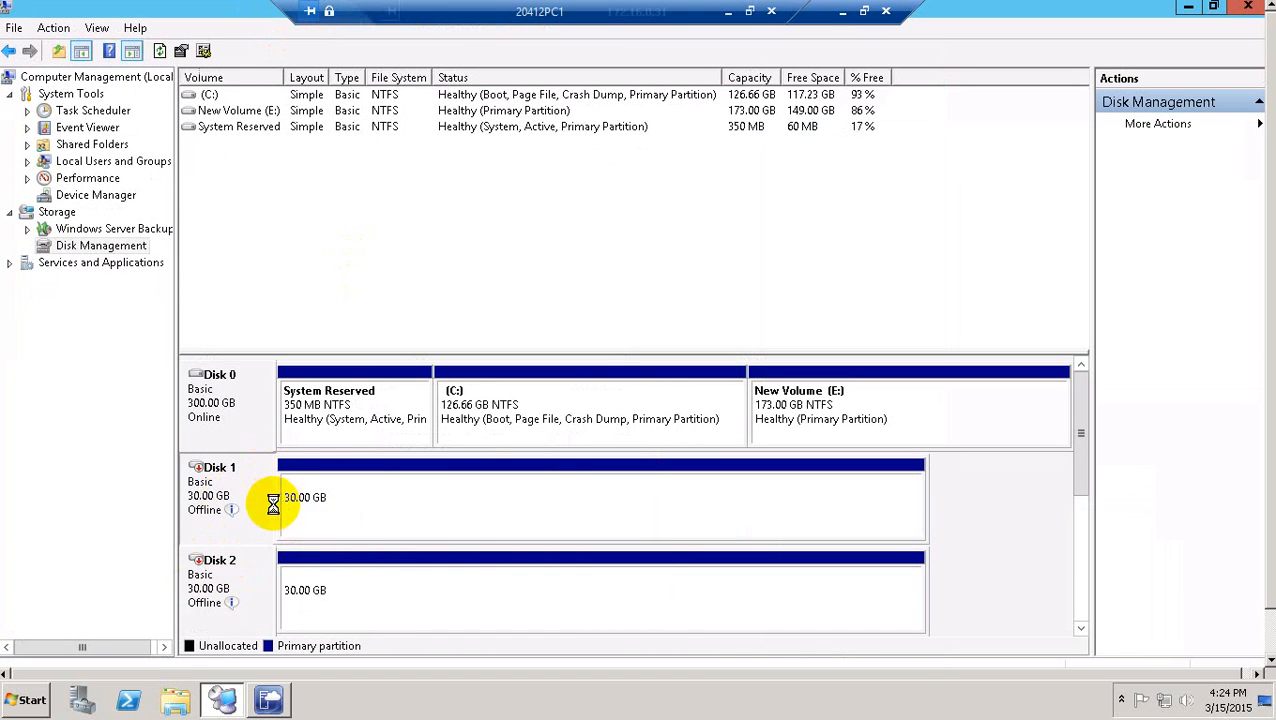
right_click(238, 582)
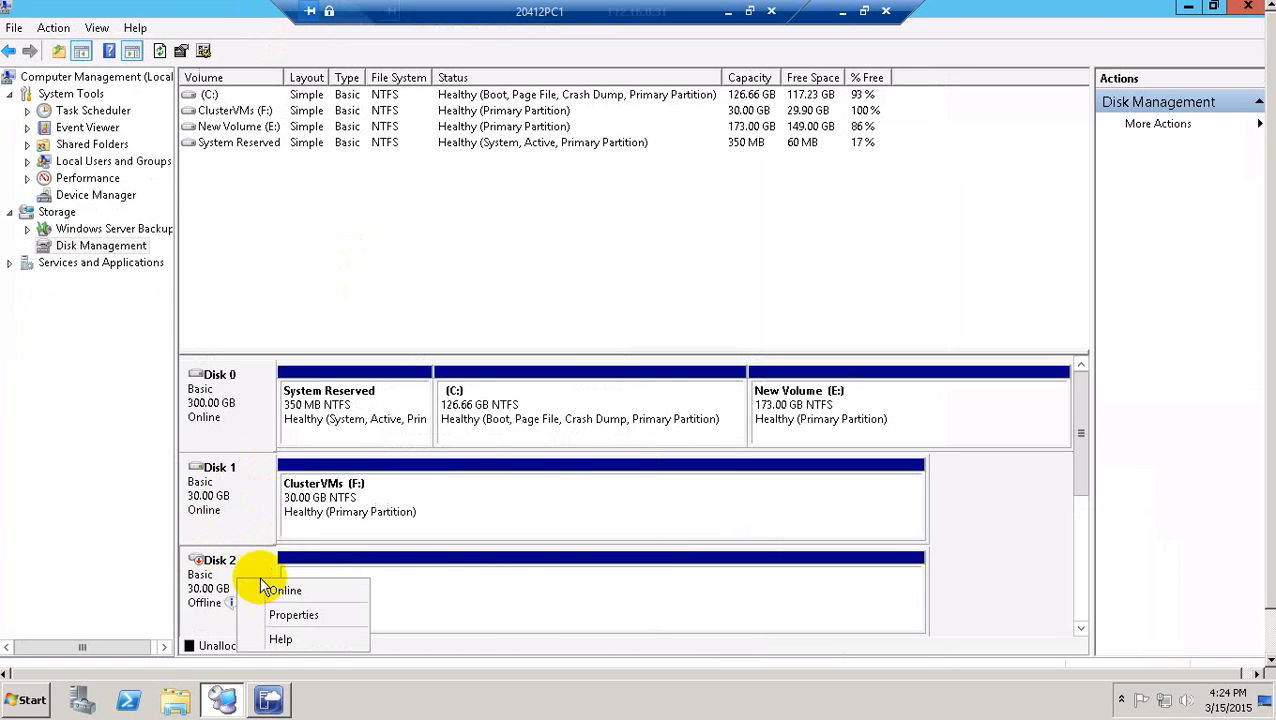
click(272, 589)
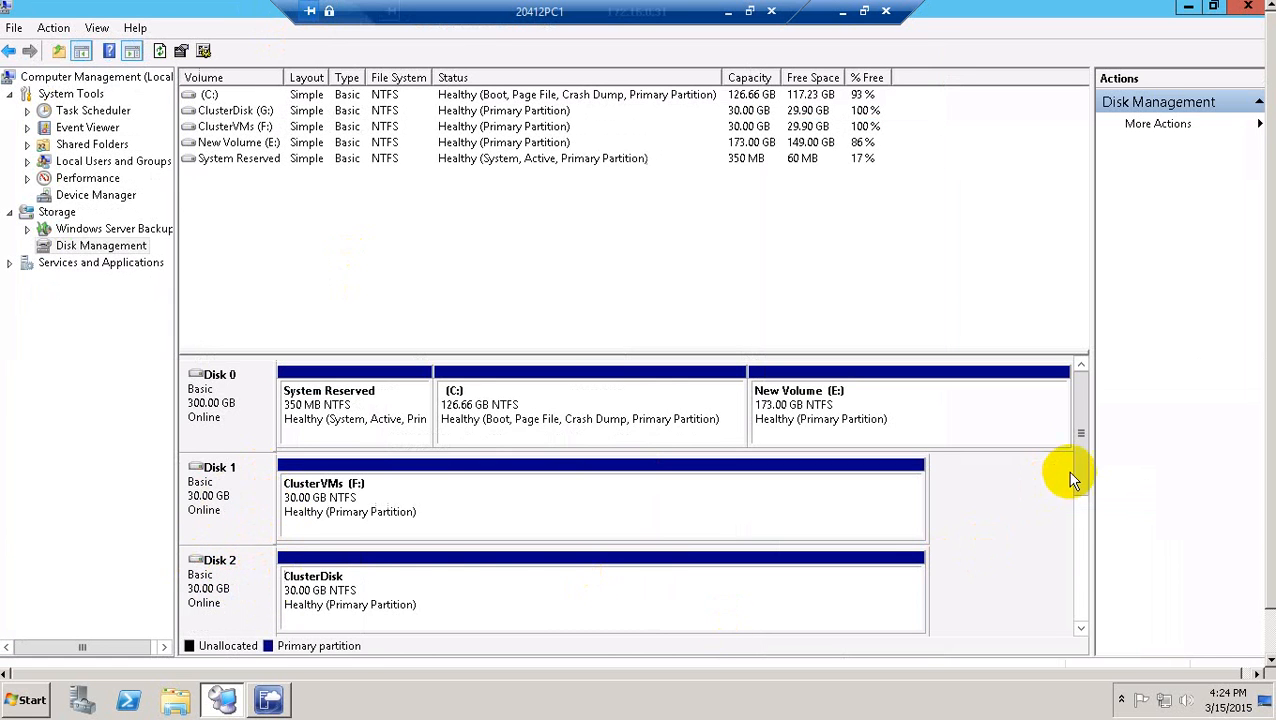
drag(1083, 455, 1090, 538)
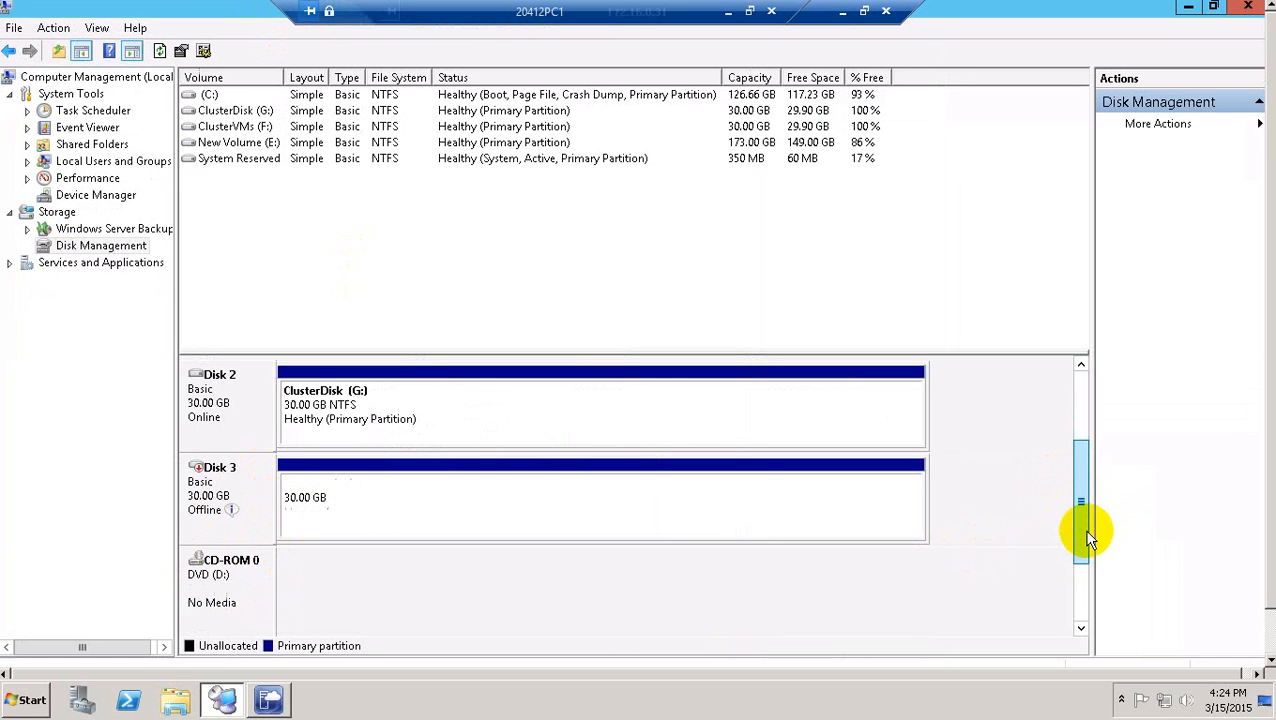
right_click(235, 507)
click(281, 508)
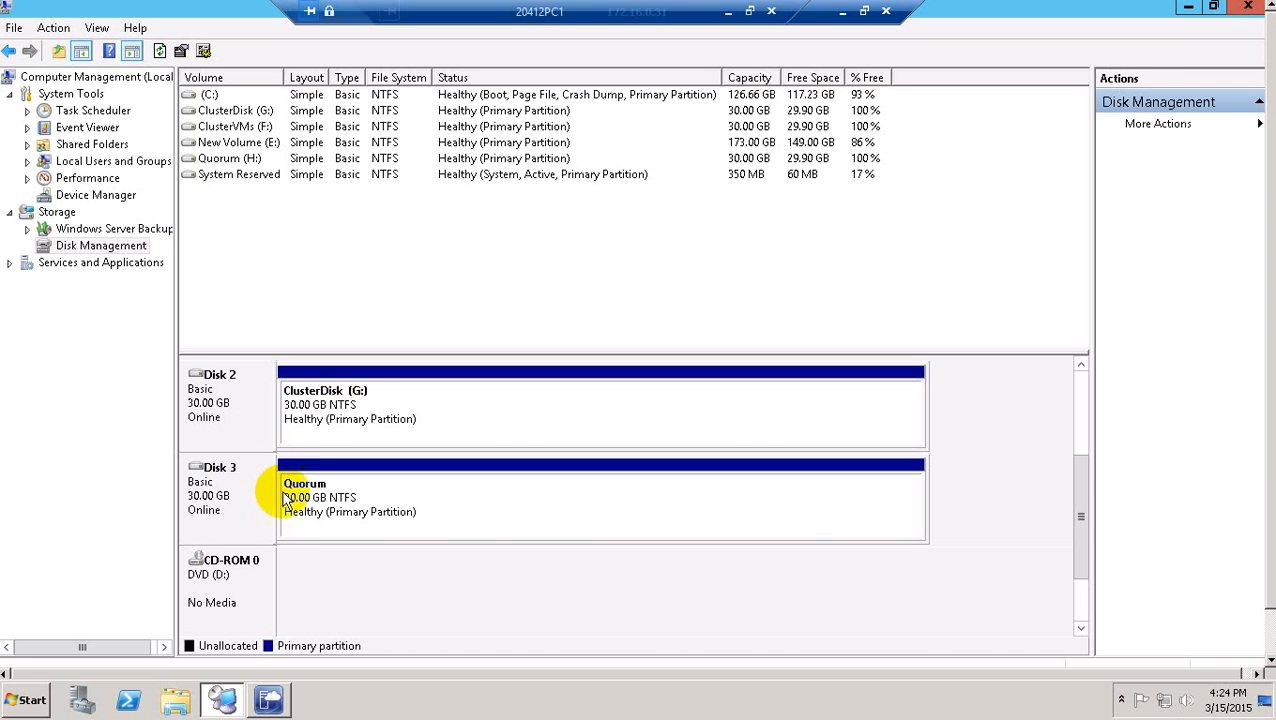
click(1250, 8)
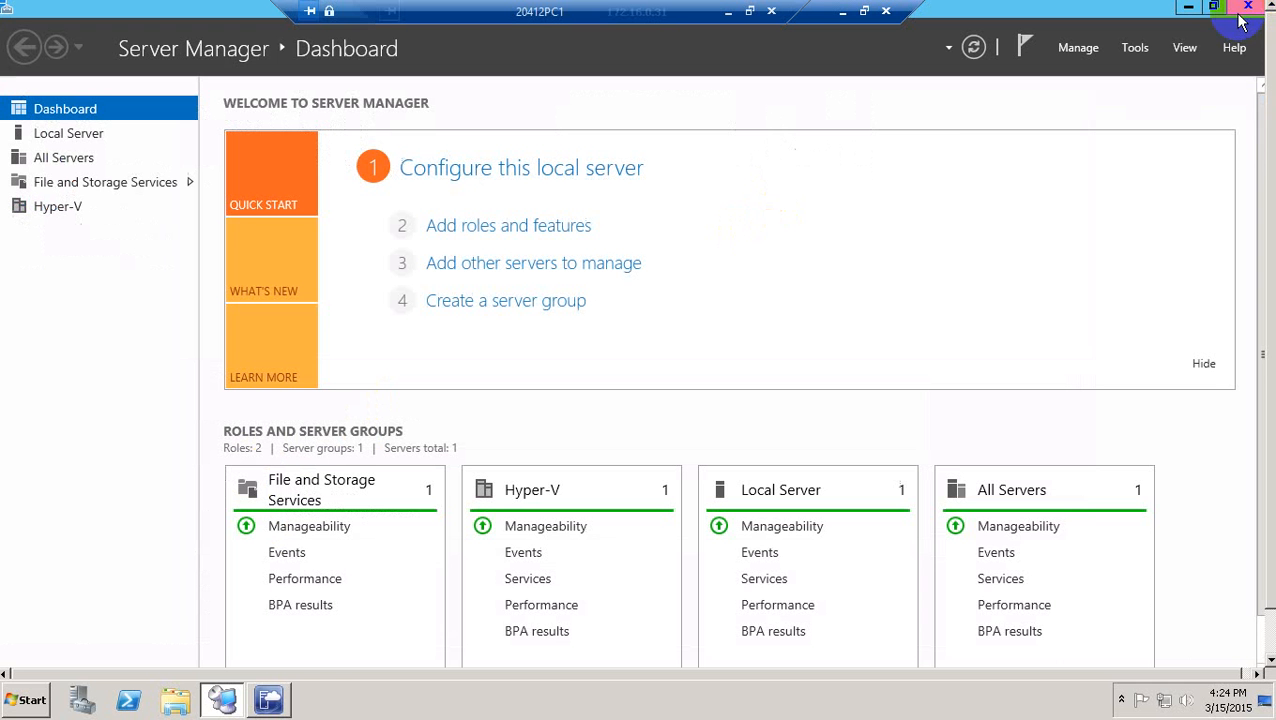
Run Add Roles and Features for LON-HOST1 through to the Features page.
click(80, 140)
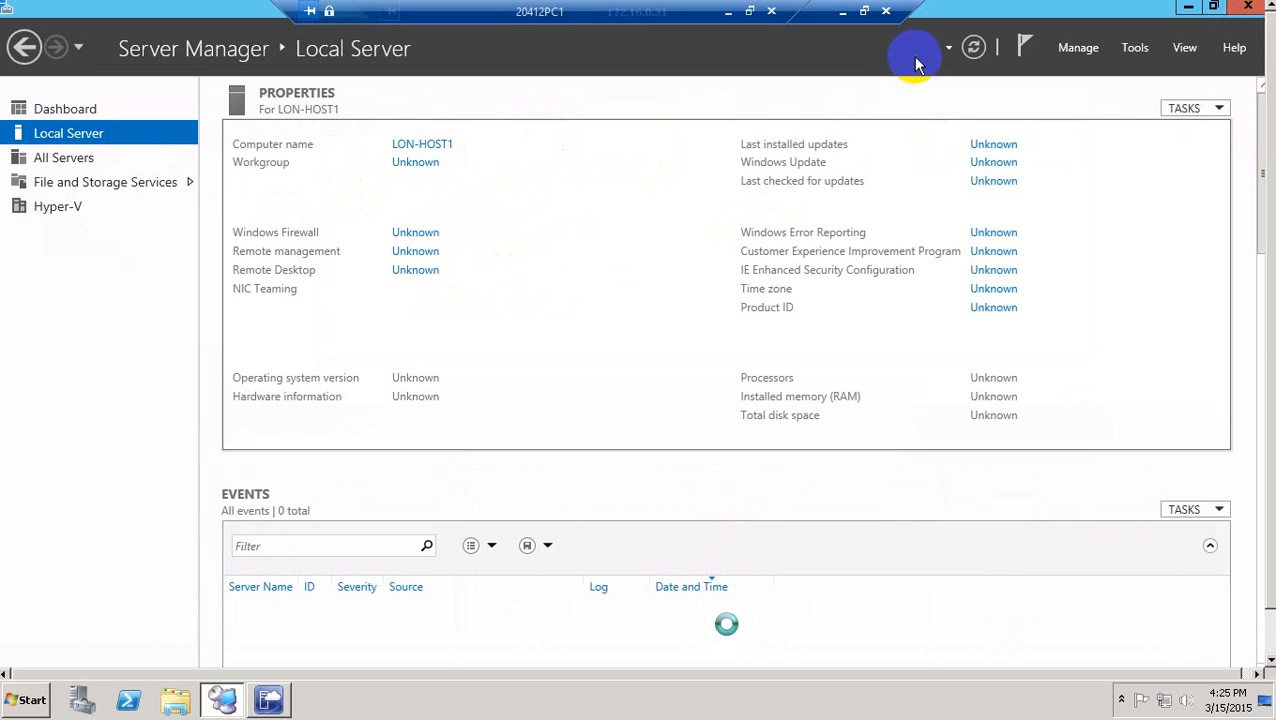
click(1078, 47)
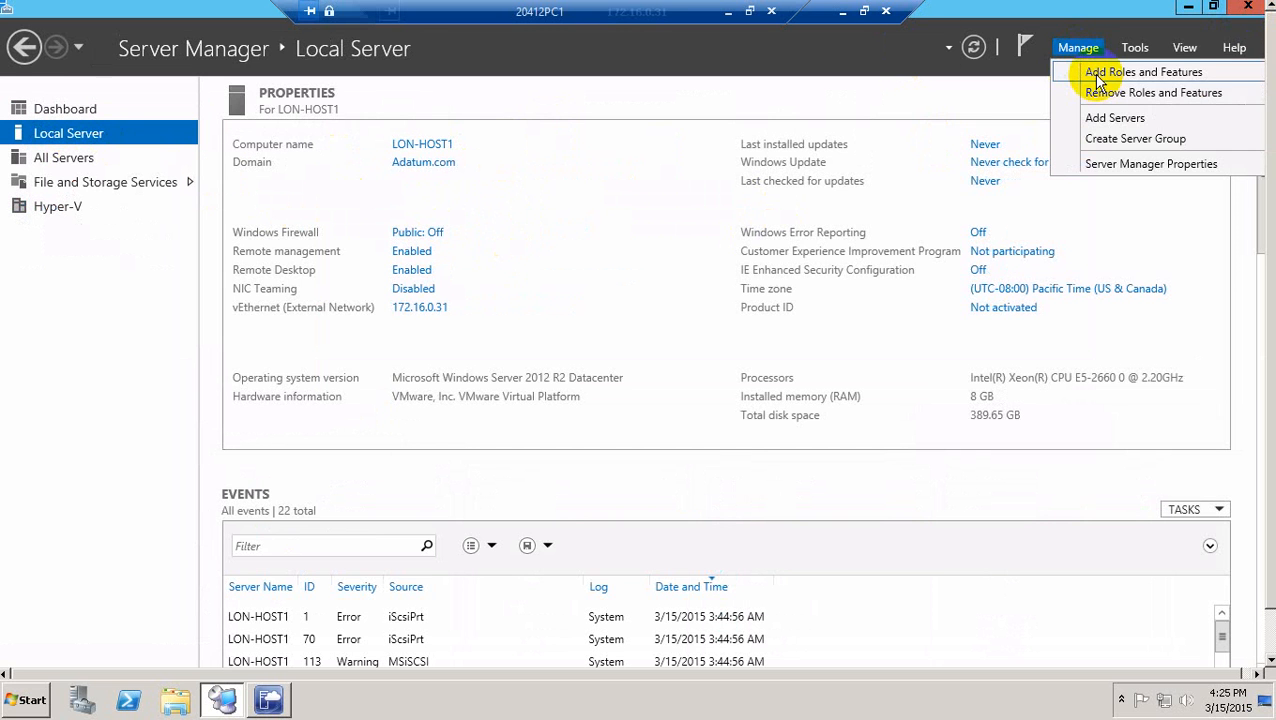
click(1098, 76)
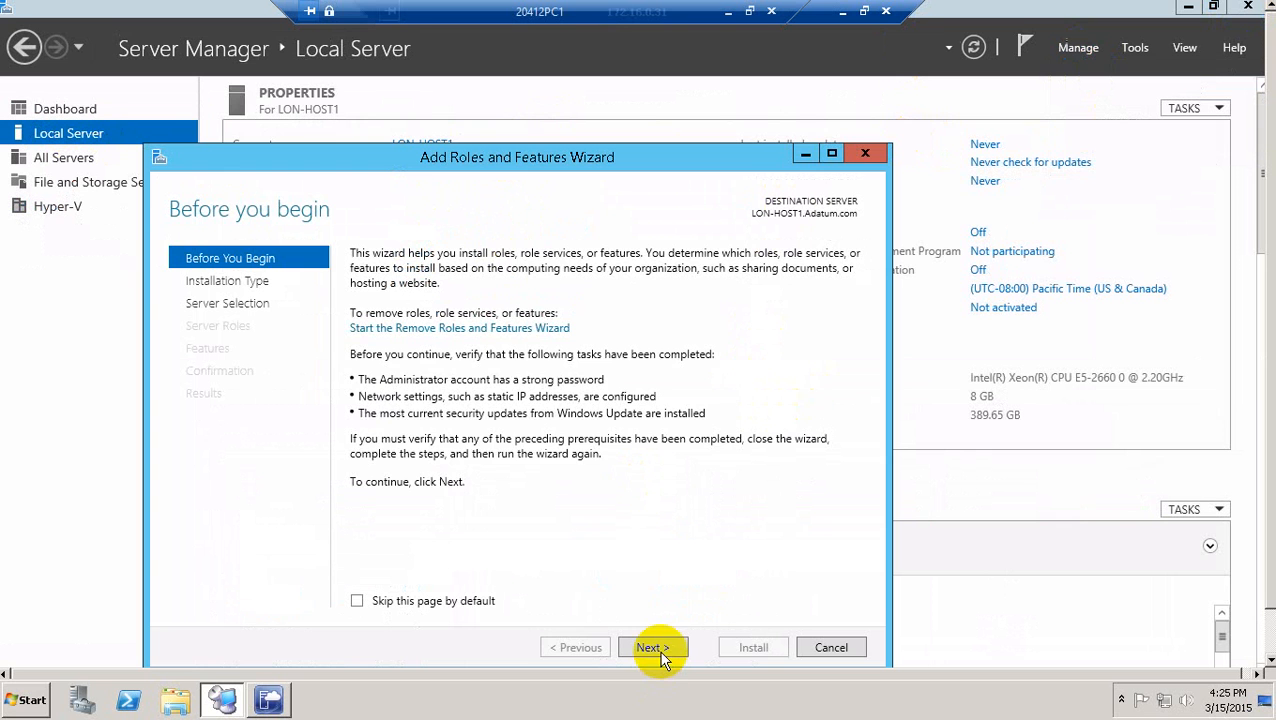
click(662, 652)
click(662, 652)
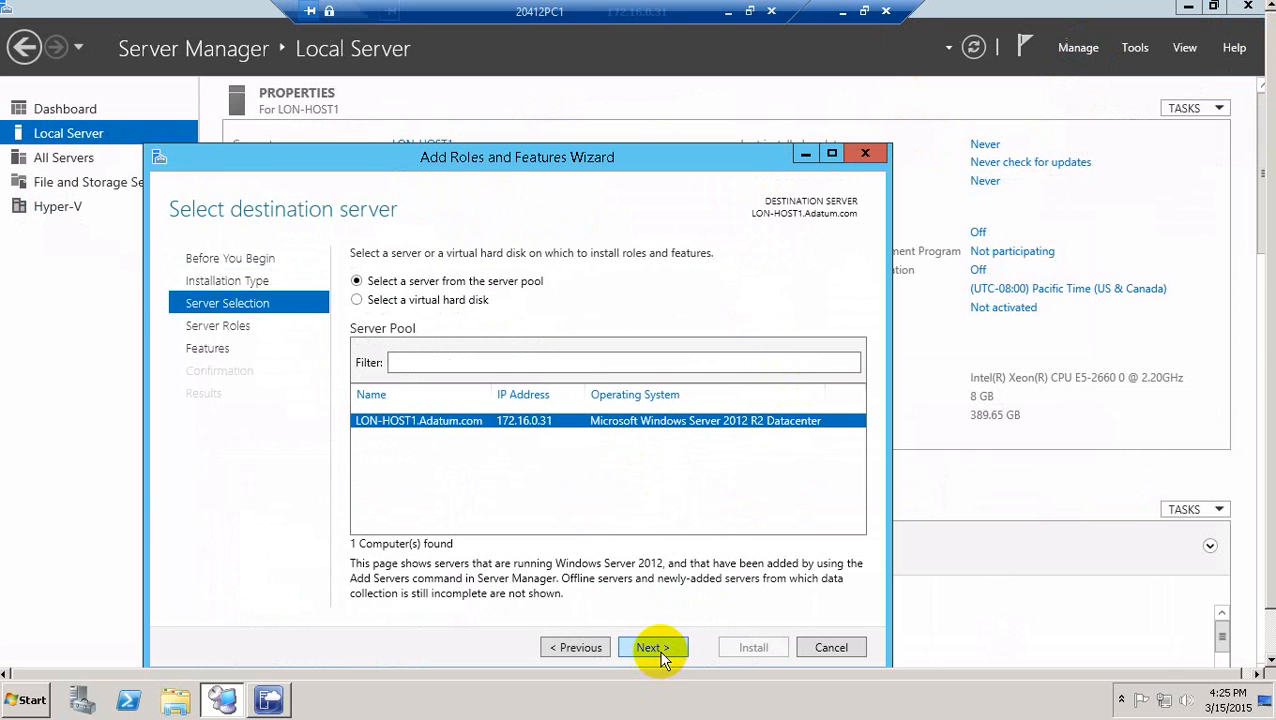
click(660, 652)
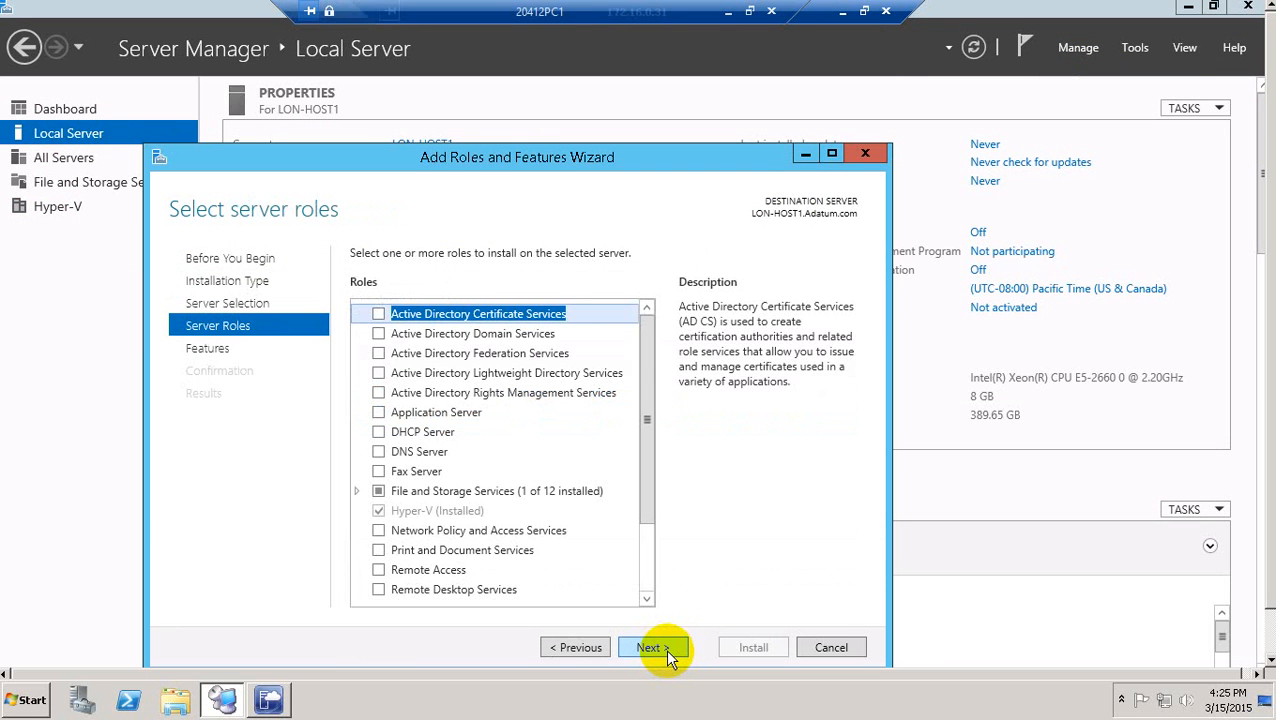
click(660, 650)
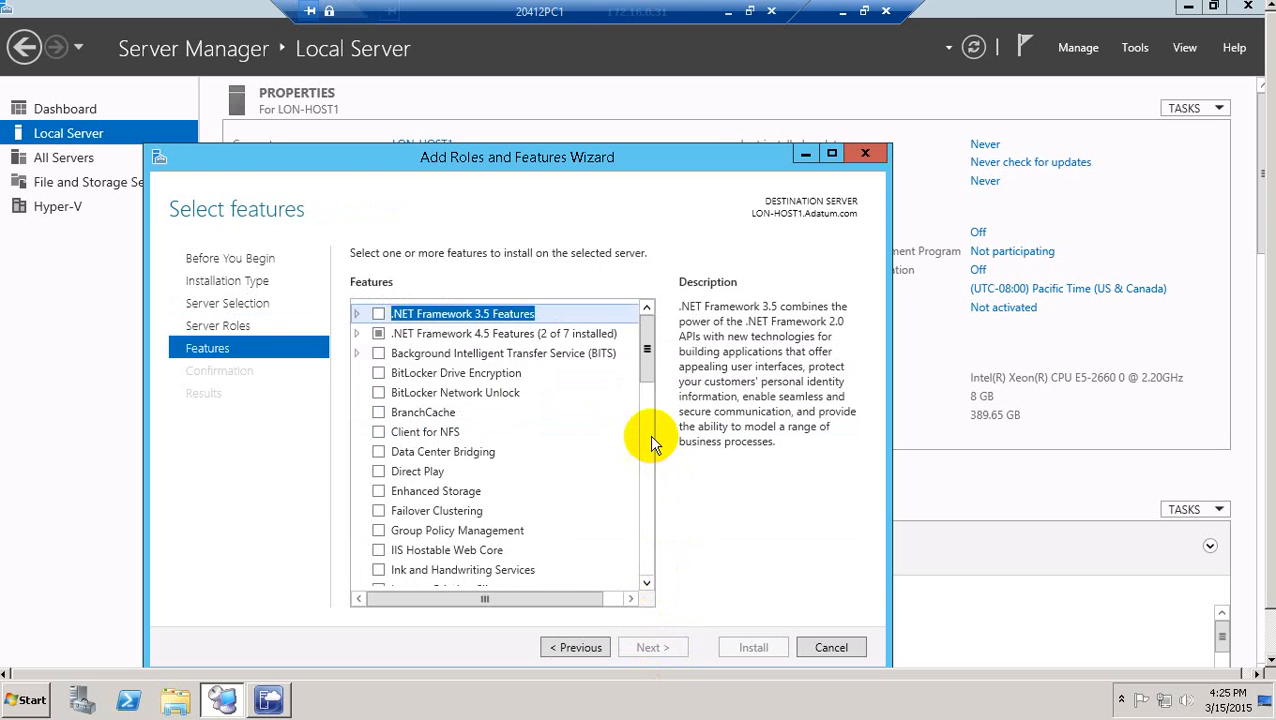
Select Failover Clustering with its management tools and start the installation.
drag(648, 363, 648, 372)
click(378, 471)
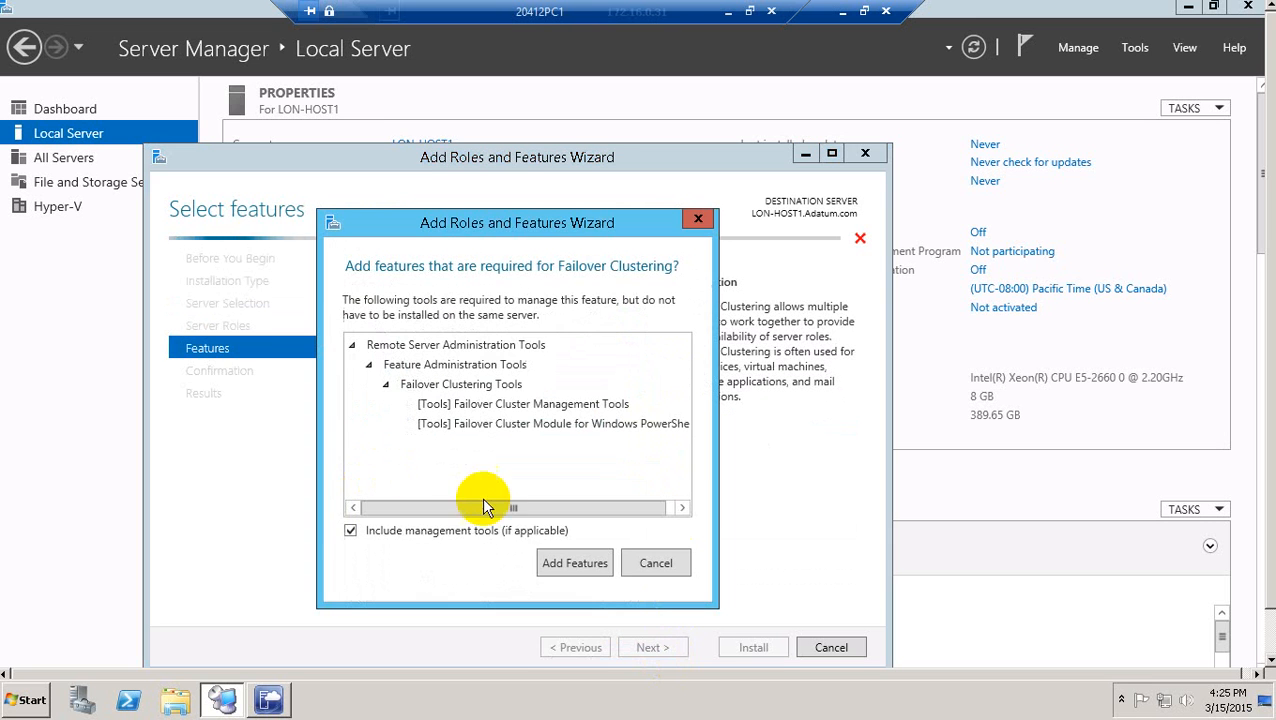
click(556, 562)
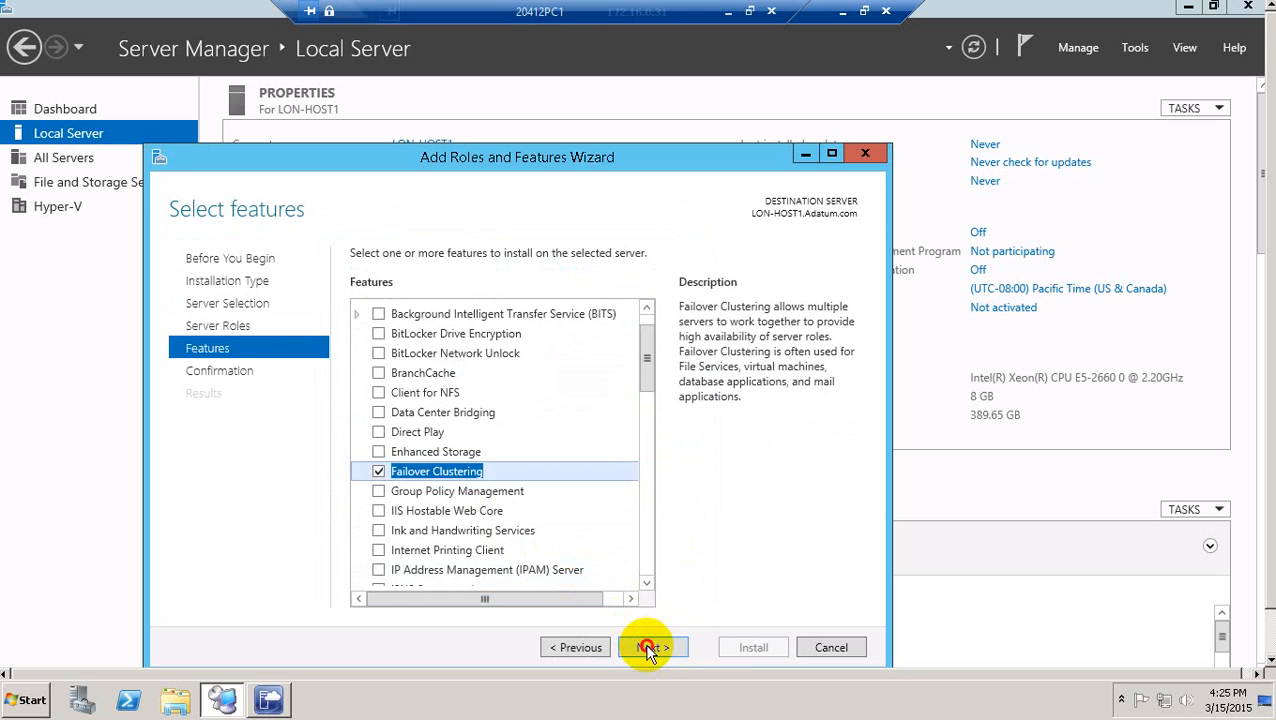
click(650, 647)
click(755, 647)
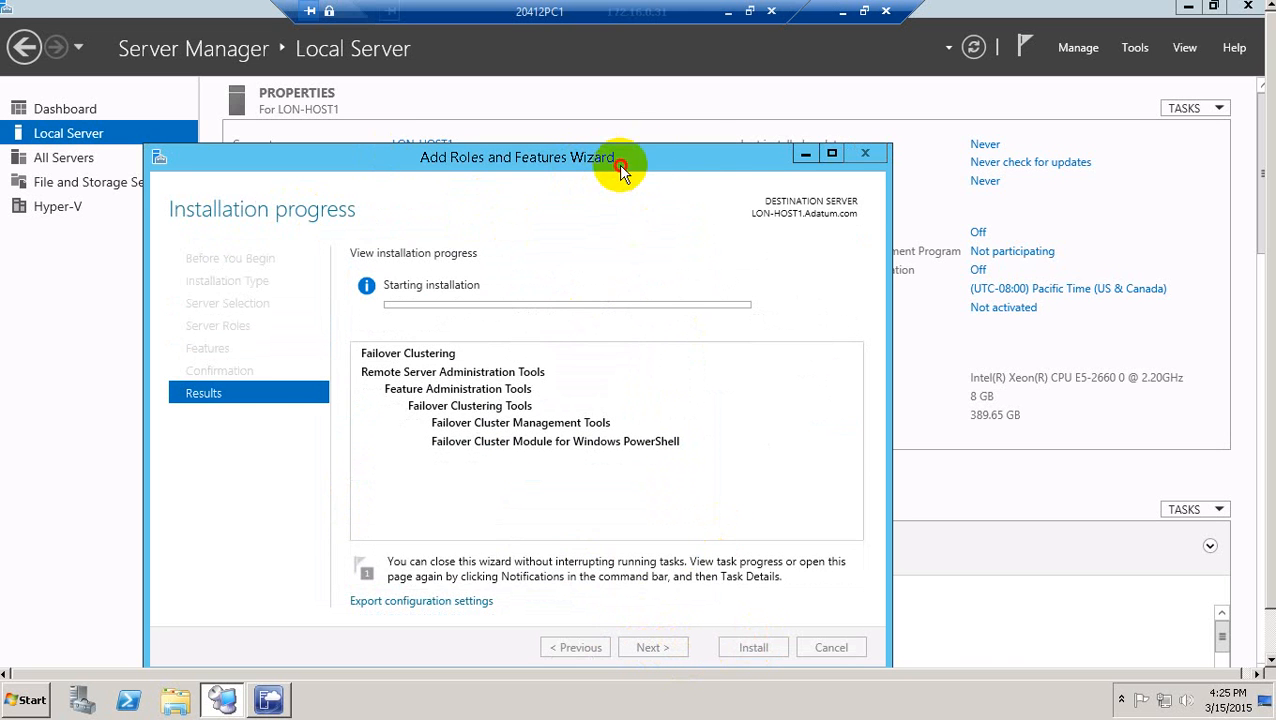
Move the installation window aside and switch to the LON-HOST2 session.
drag(621, 162, 741, 144)
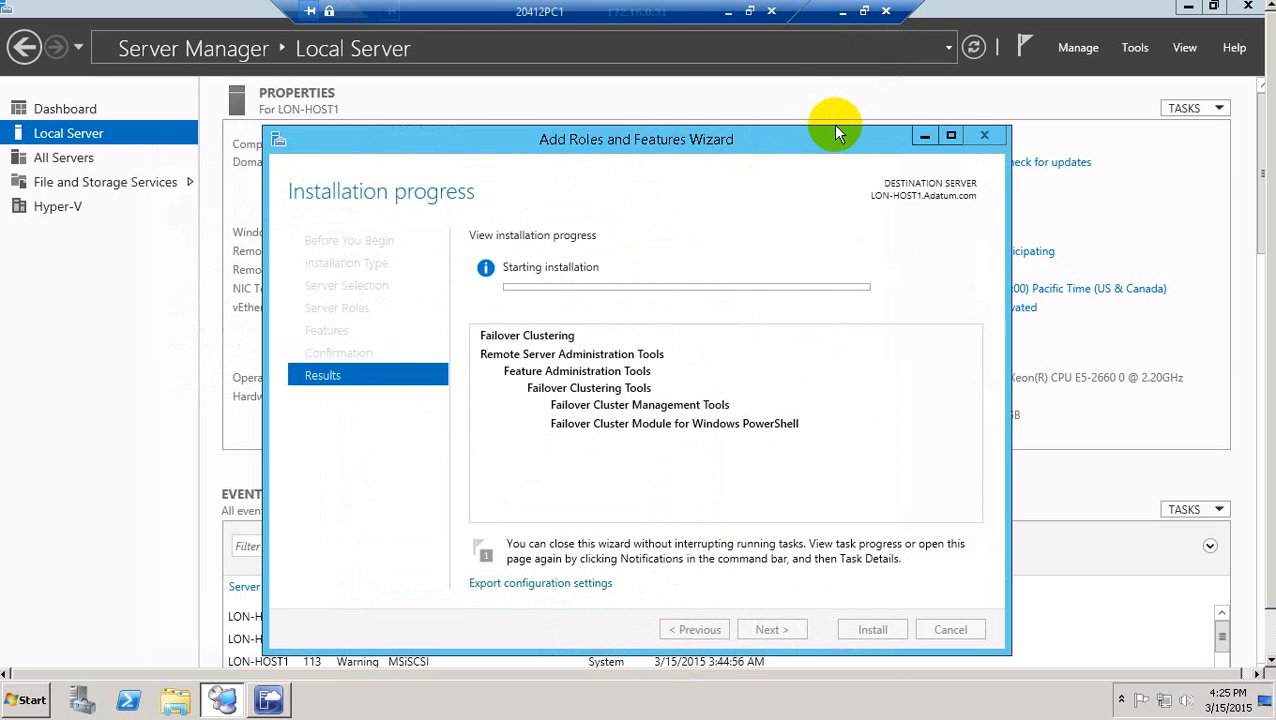
click(921, 136)
drag(919, 132, 911, 187)
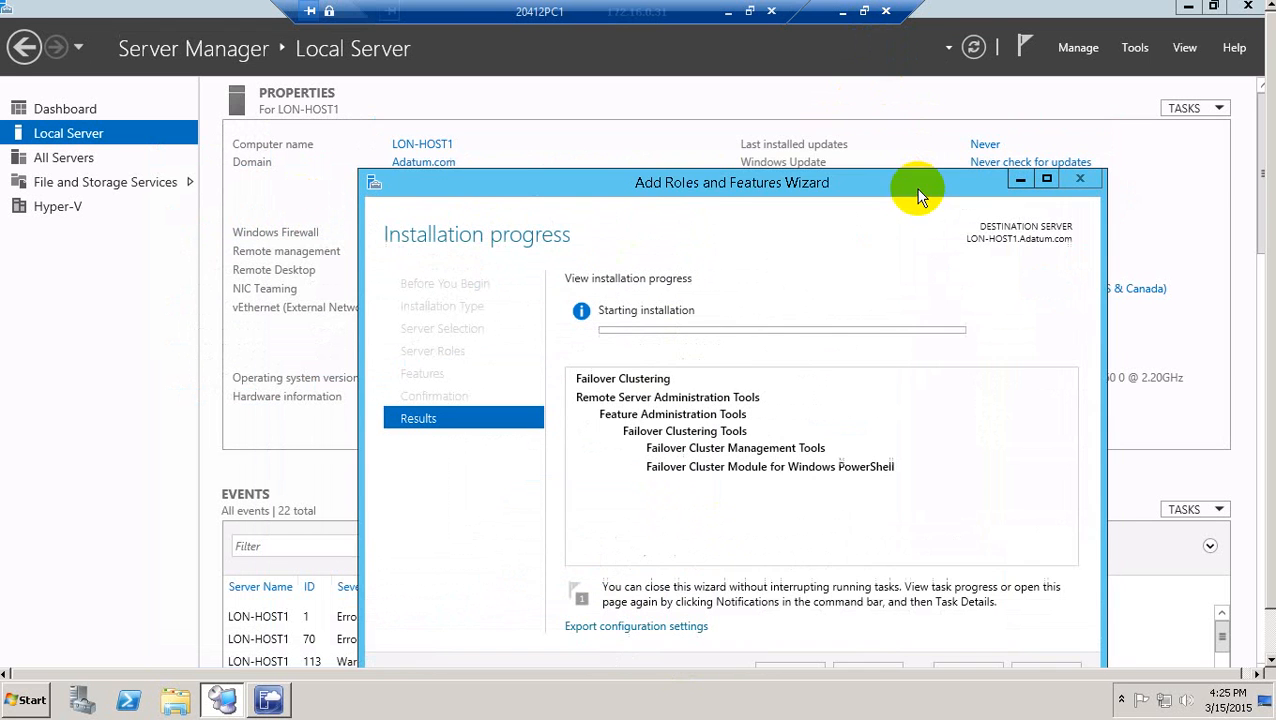
click(867, 11)
click(108, 107)
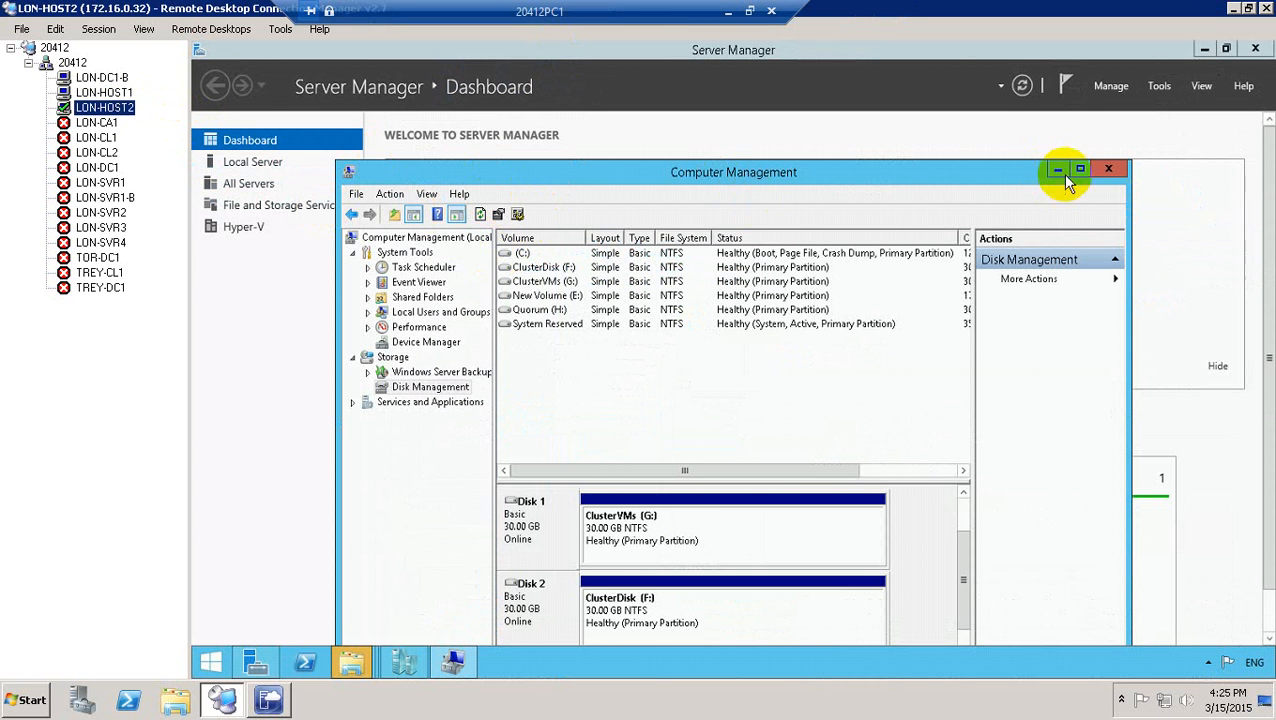
Close Computer Management, decline formatting drives H (Quorum) and F, and show Local Server.
click(1108, 168)
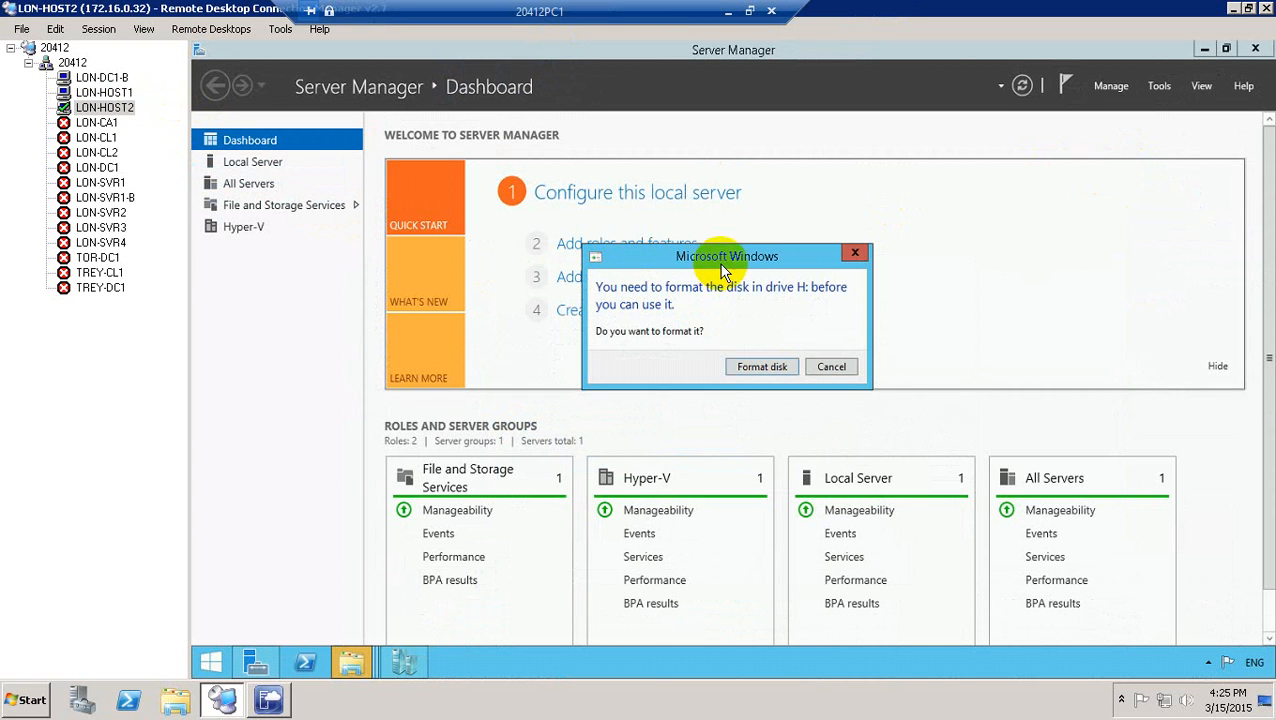
click(769, 366)
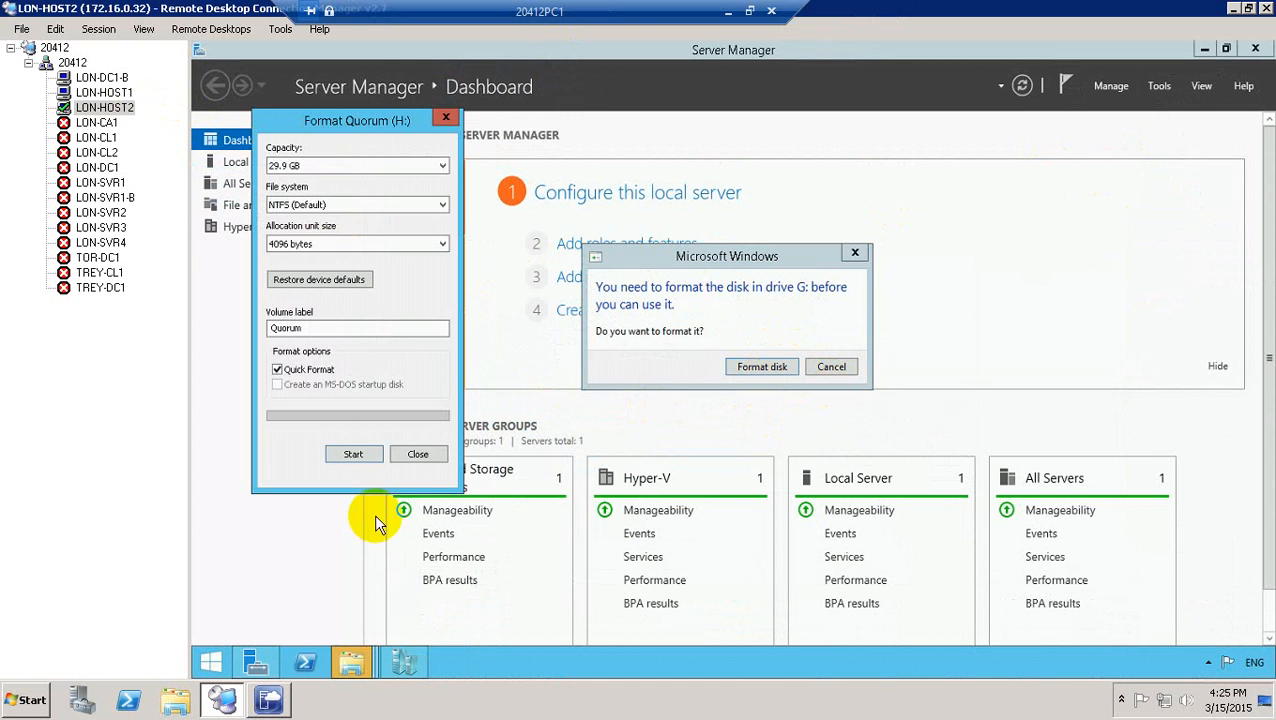
click(418, 456)
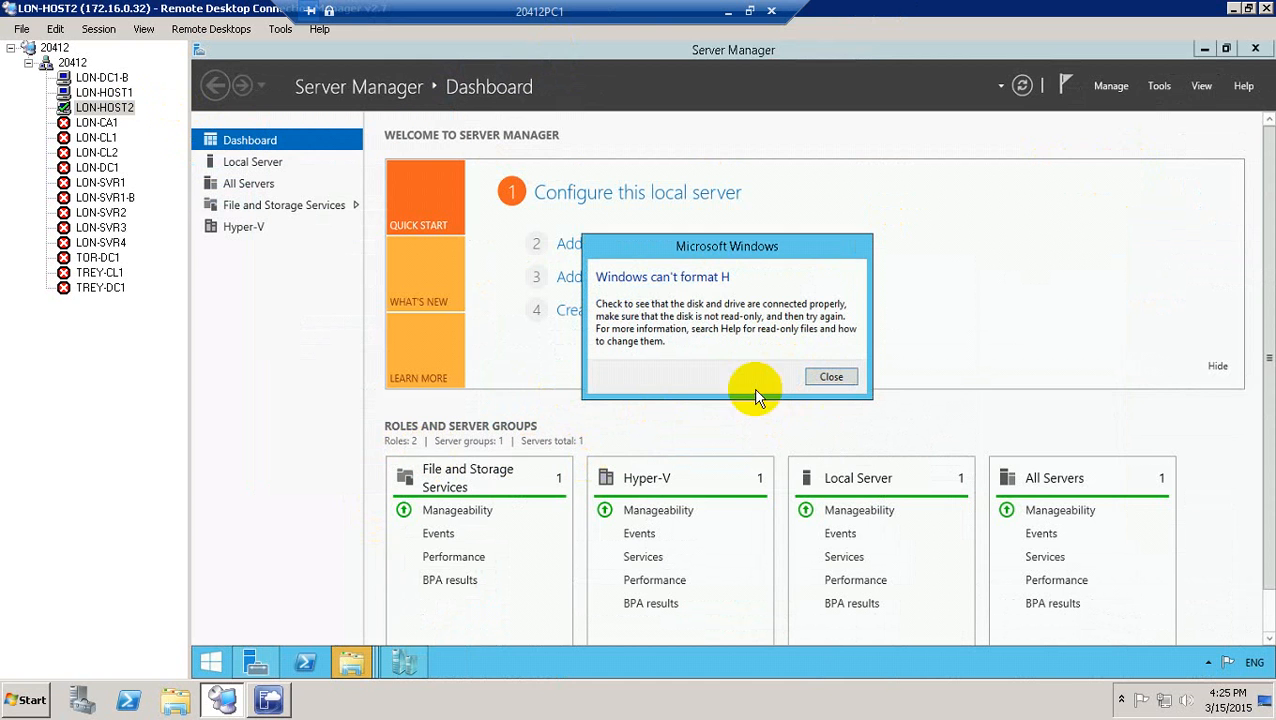
click(832, 377)
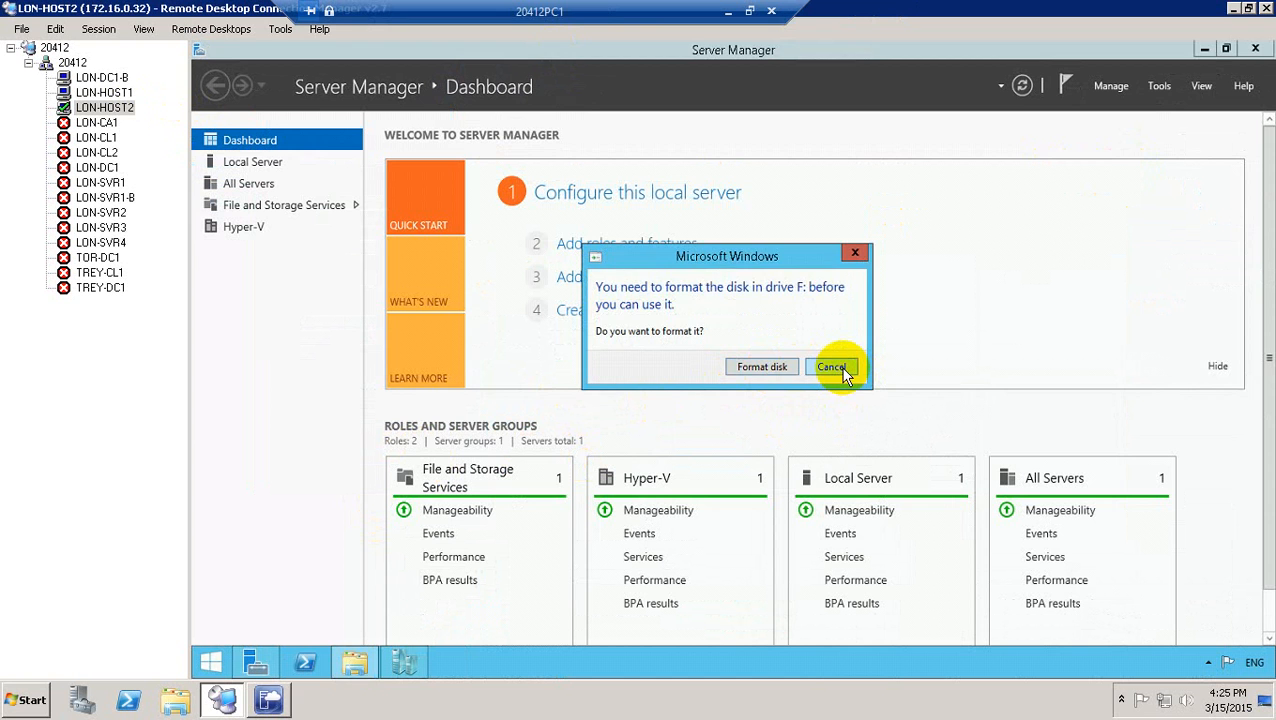
click(838, 369)
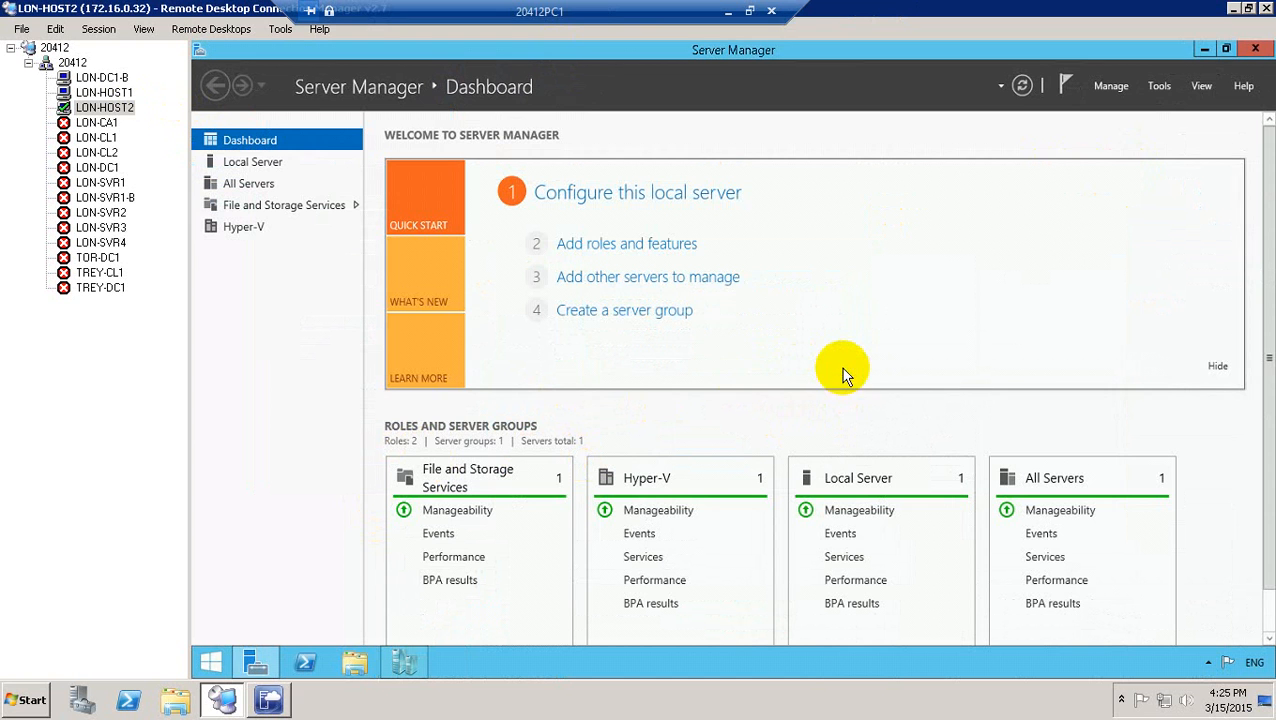
click(268, 168)
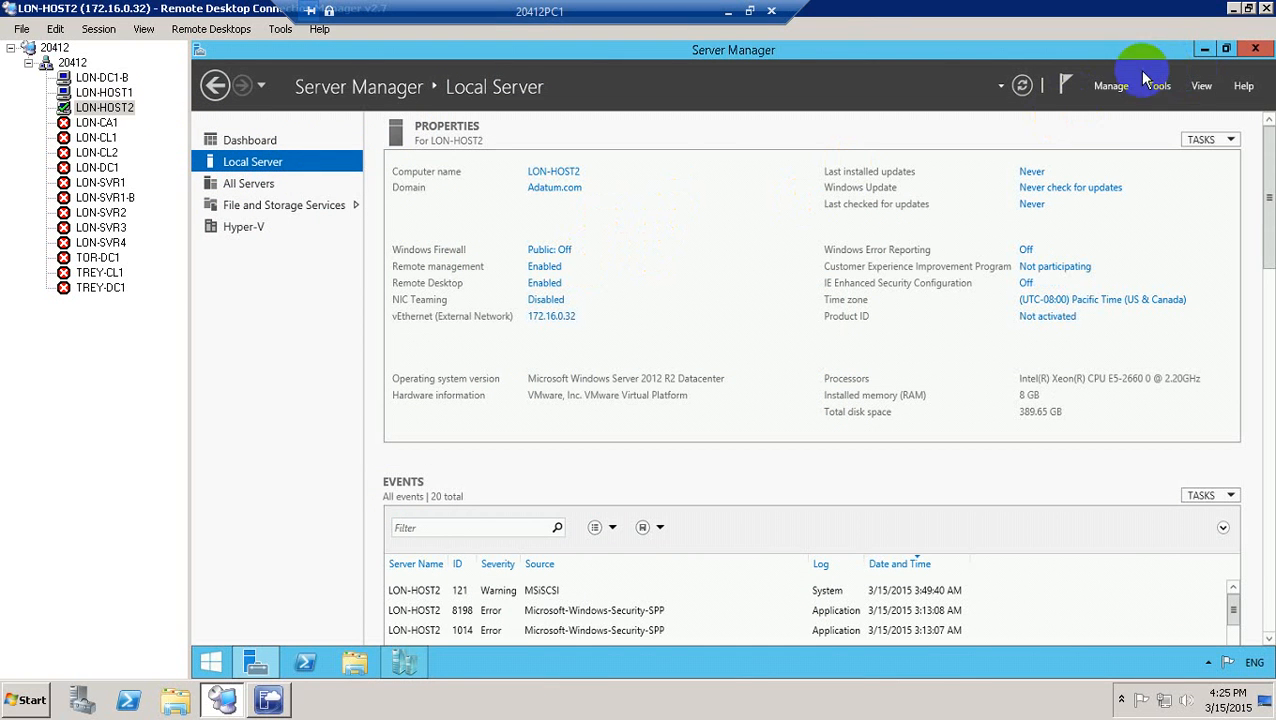
Open Add Roles and Features on LON-HOST2 and advance past the introduction, installation type, server and roles pages.
click(1100, 88)
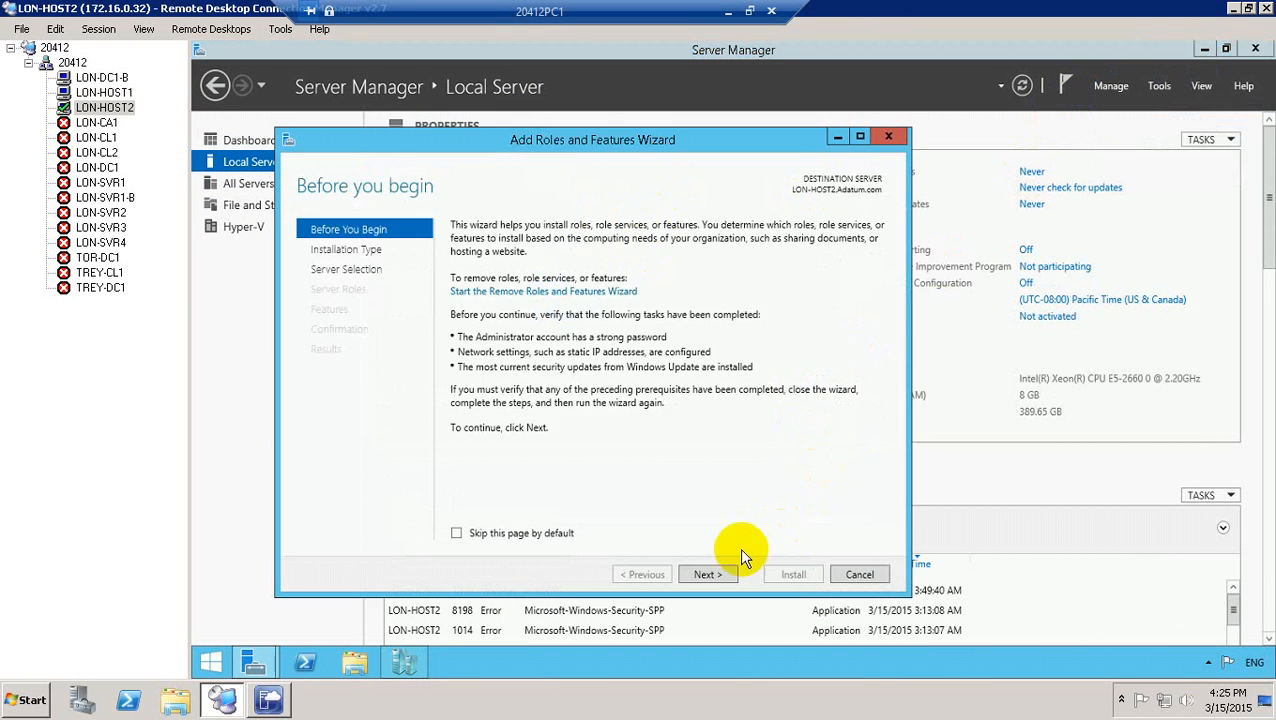
click(708, 575)
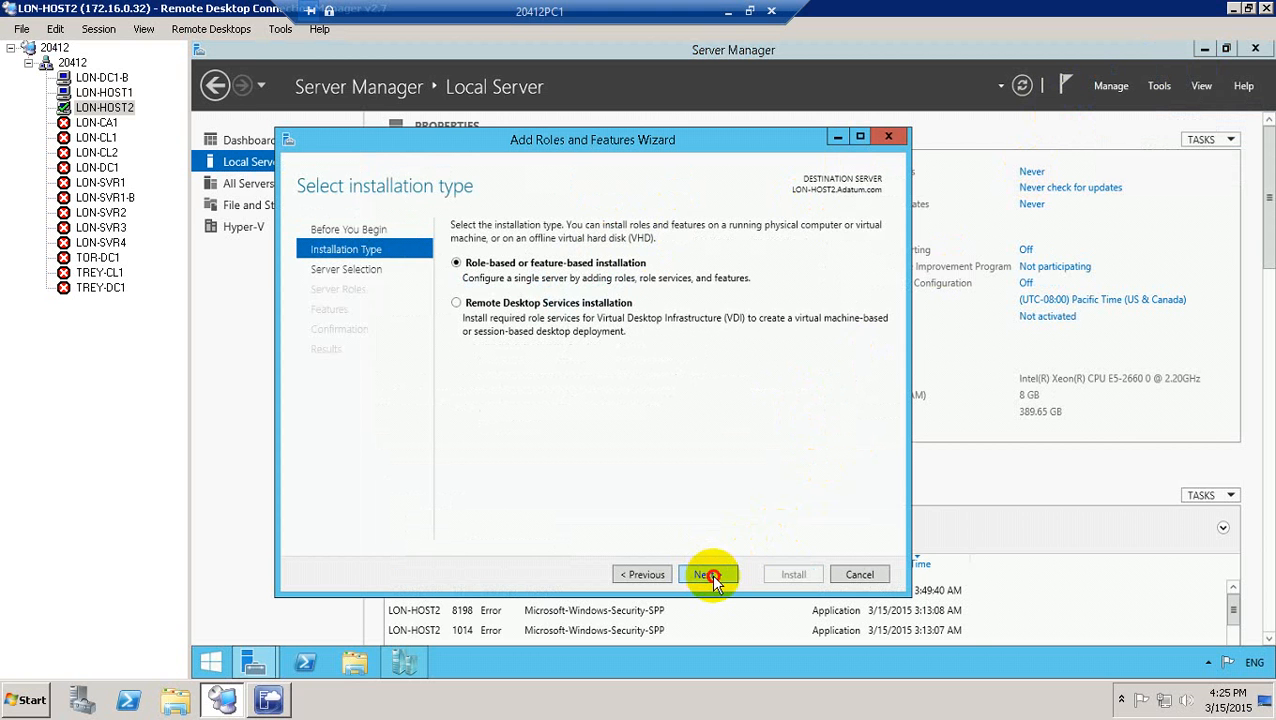
click(708, 575)
click(708, 575)
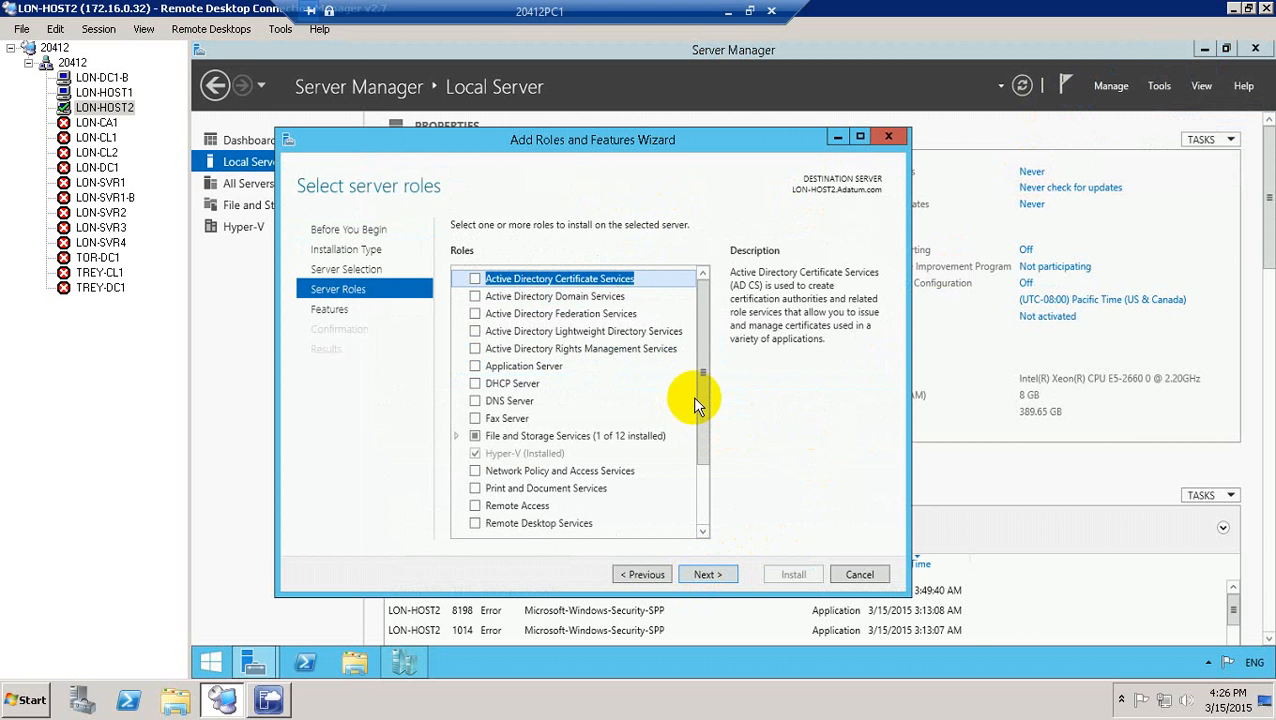
click(708, 575)
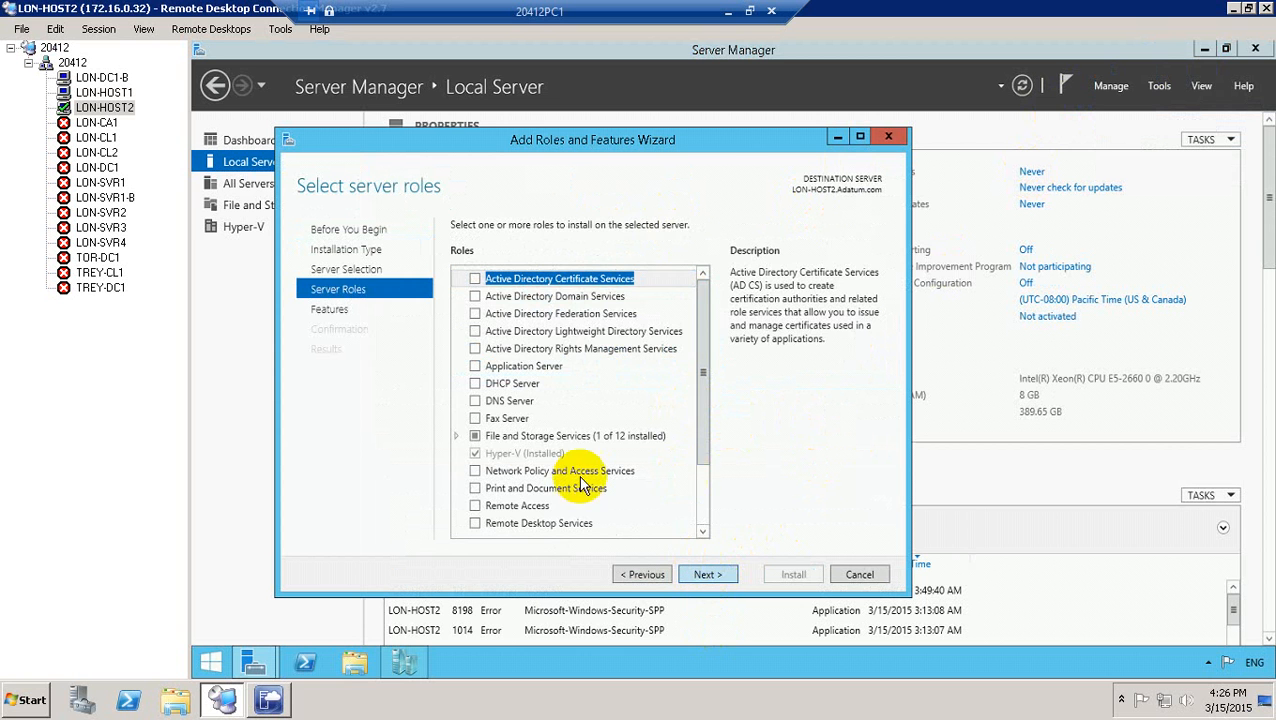
Select Failover Clustering with its required management features and start installing it on LON-HOST2.
click(475, 453)
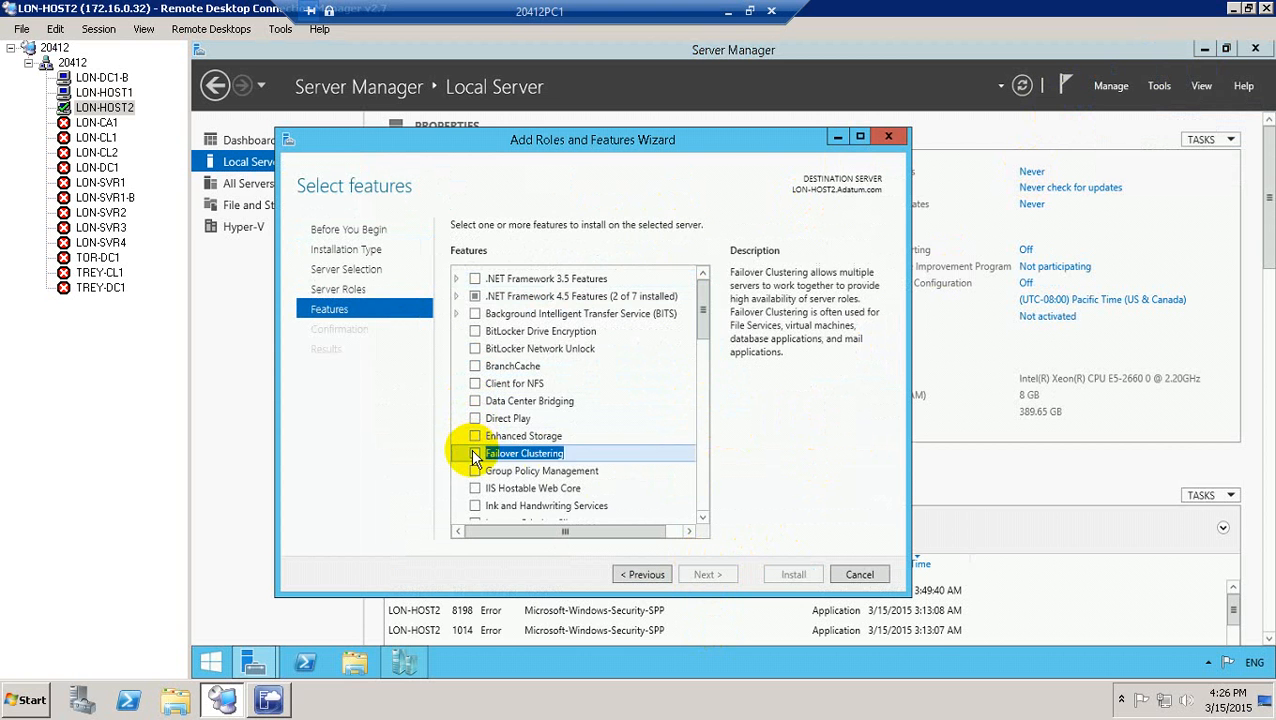
click(648, 501)
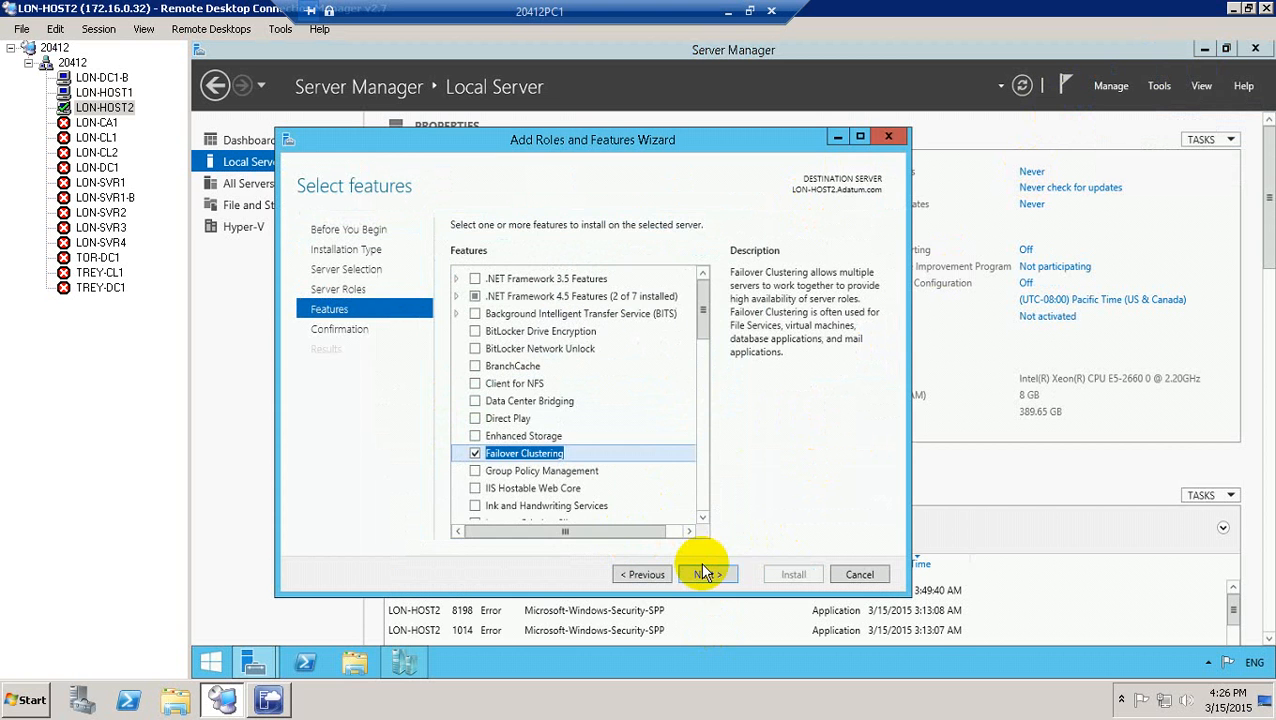
click(720, 573)
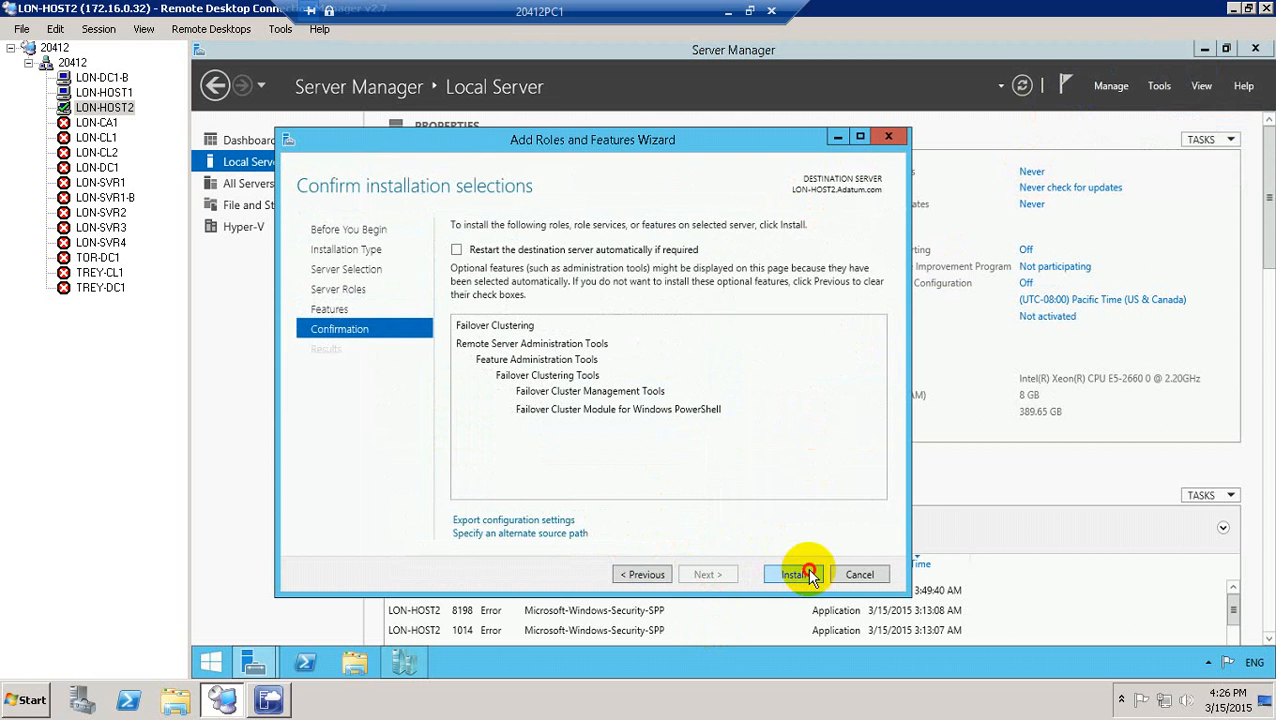
click(806, 572)
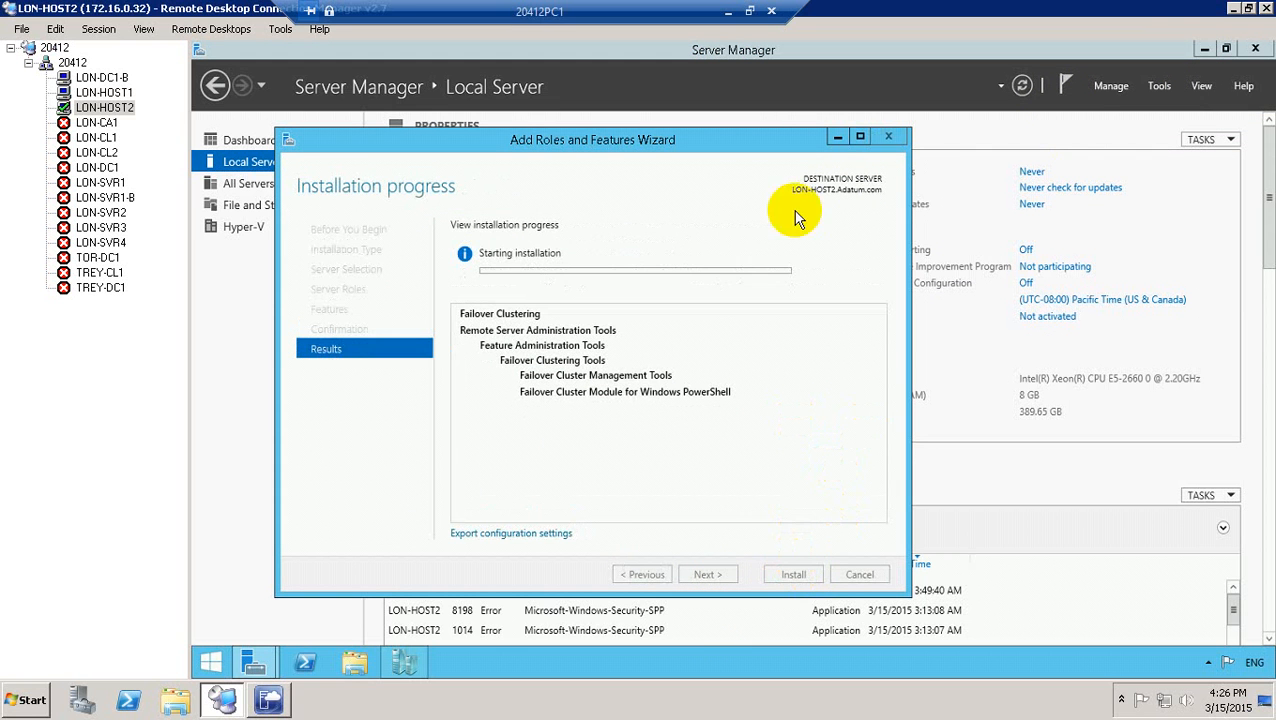
click(729, 12)
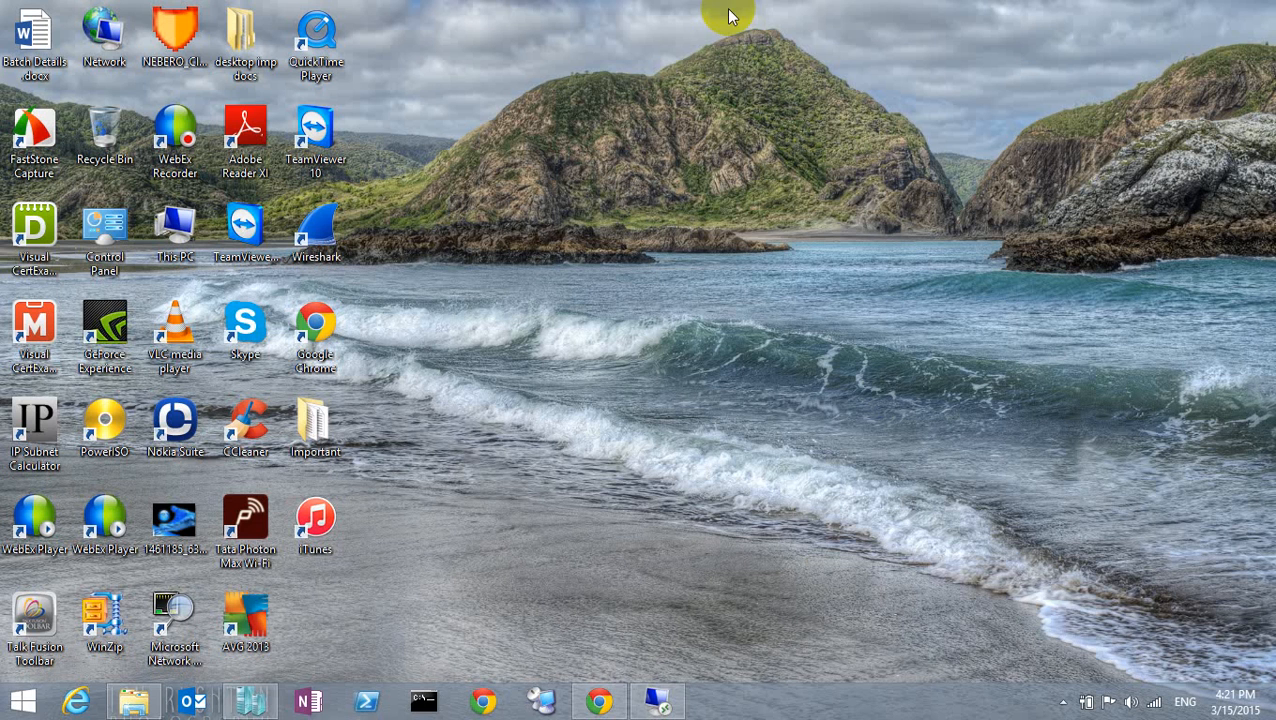
Restore the remote session window and bring LON-HOST2's Server Manager to the front.
click(1063, 703)
click(1060, 603)
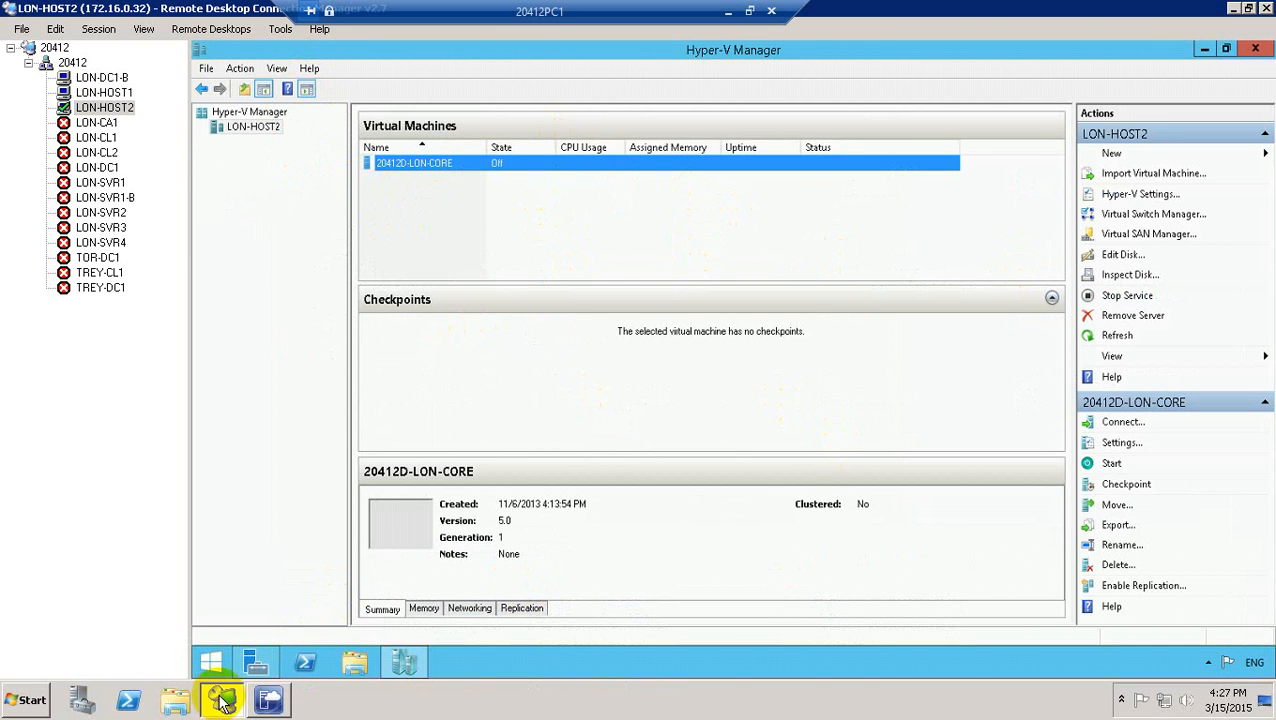
click(256, 664)
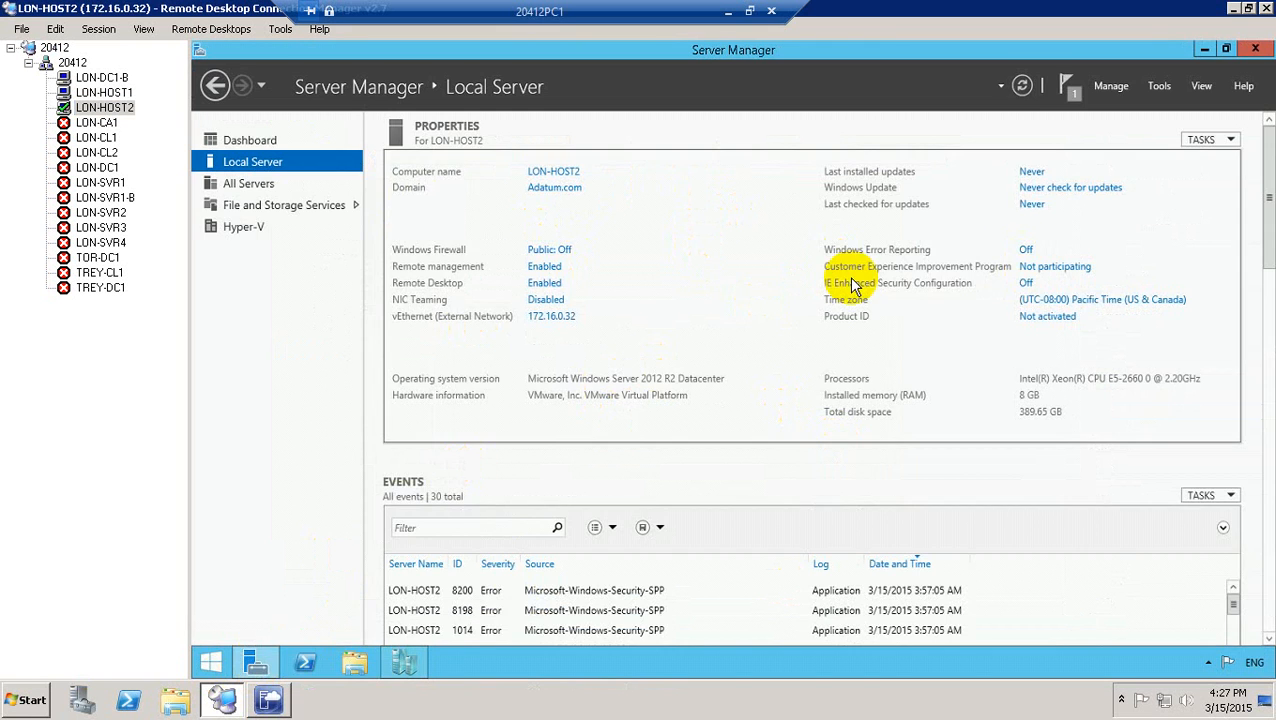
On LON-HOST1, close the finished Failover Clustering wizard and show Server Manager full screen.
click(106, 93)
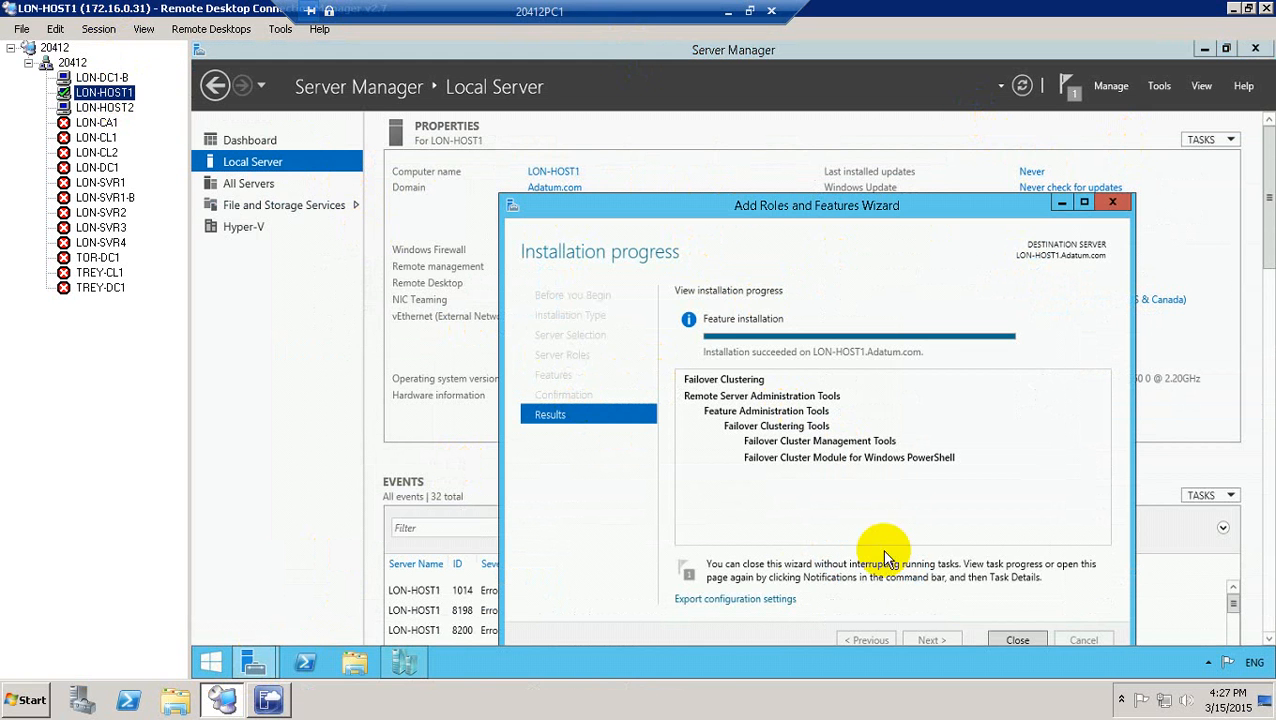
click(1021, 640)
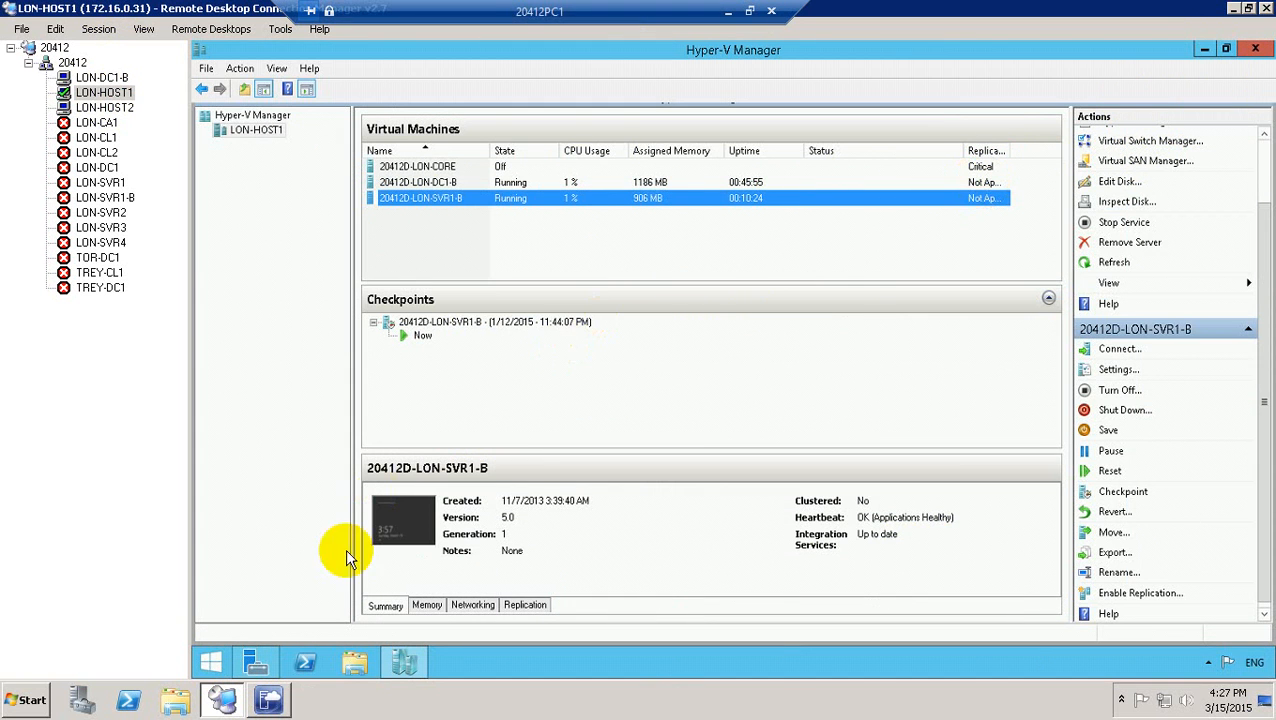
click(258, 660)
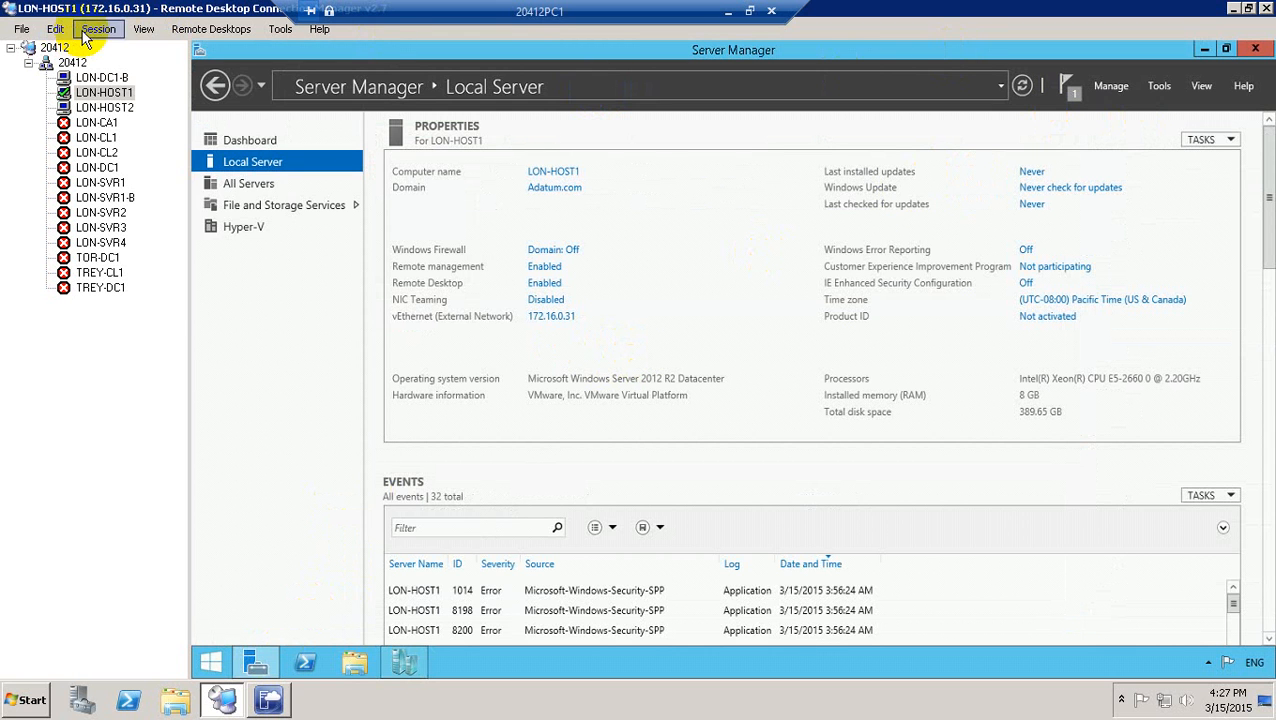
click(98, 28)
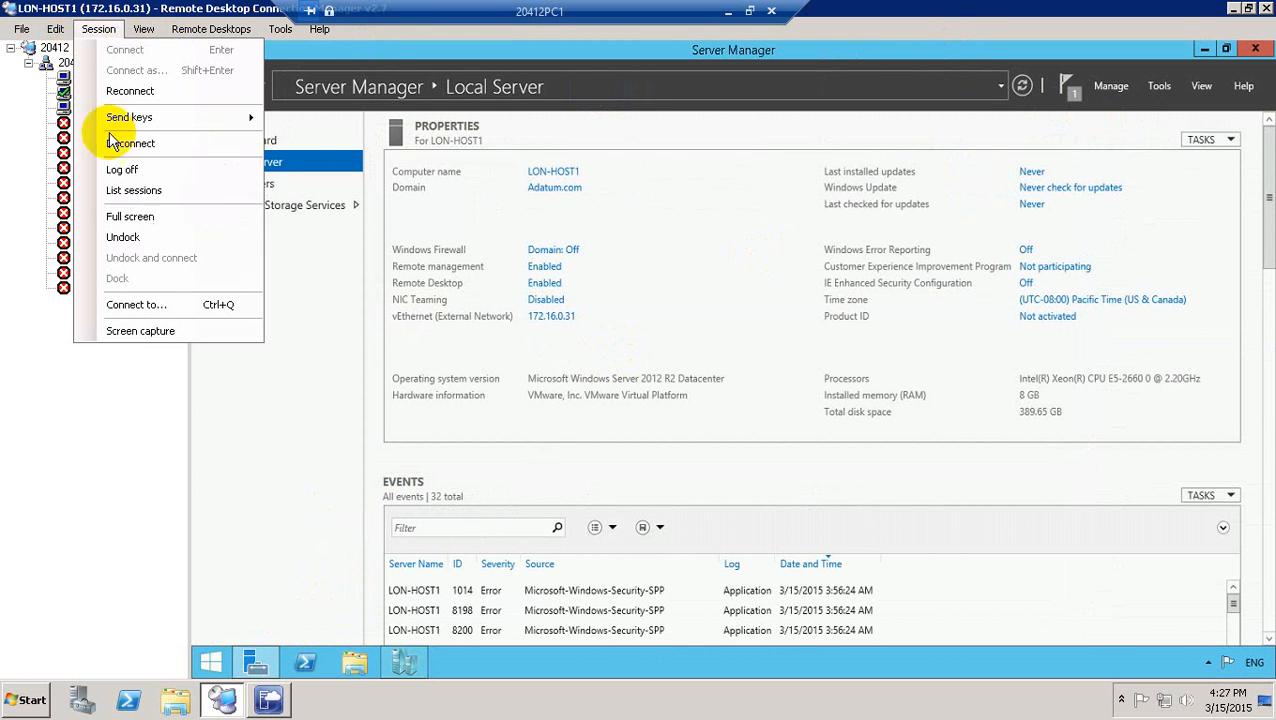
click(128, 218)
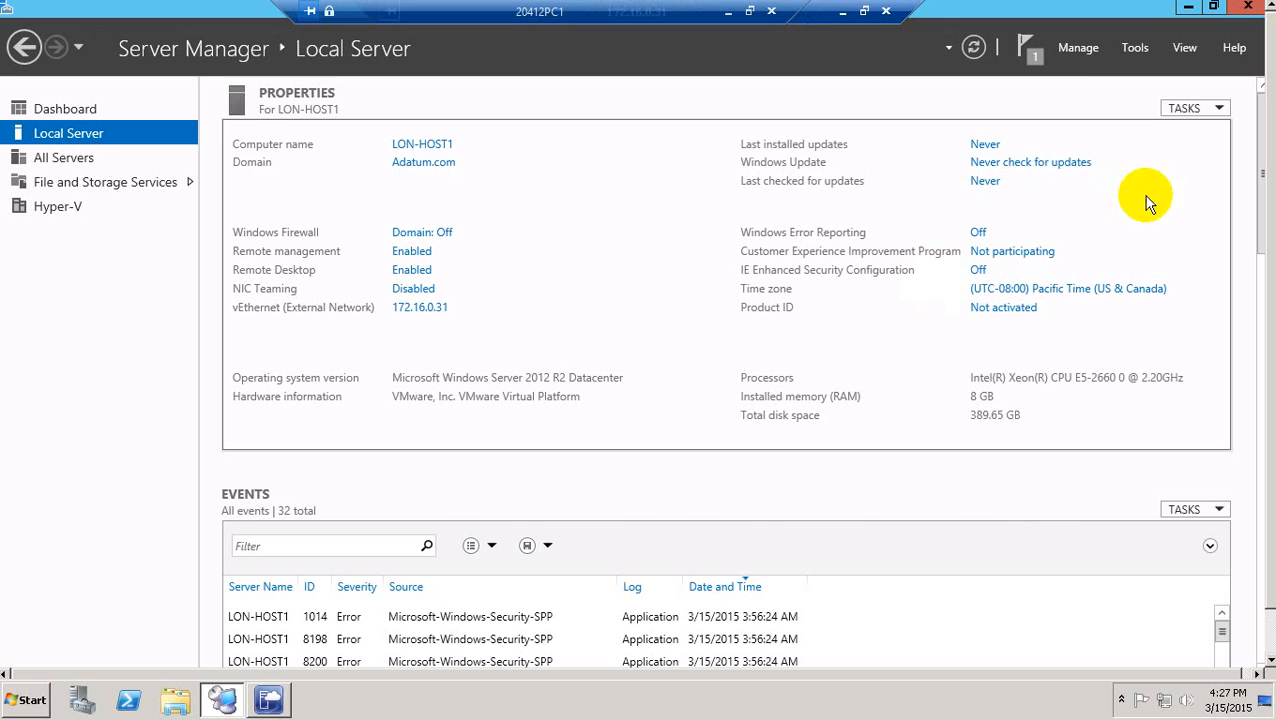
Launch Failover Cluster Manager from Server Manager's Tools menu on LON-HOST1 and bring its window up.
click(1126, 47)
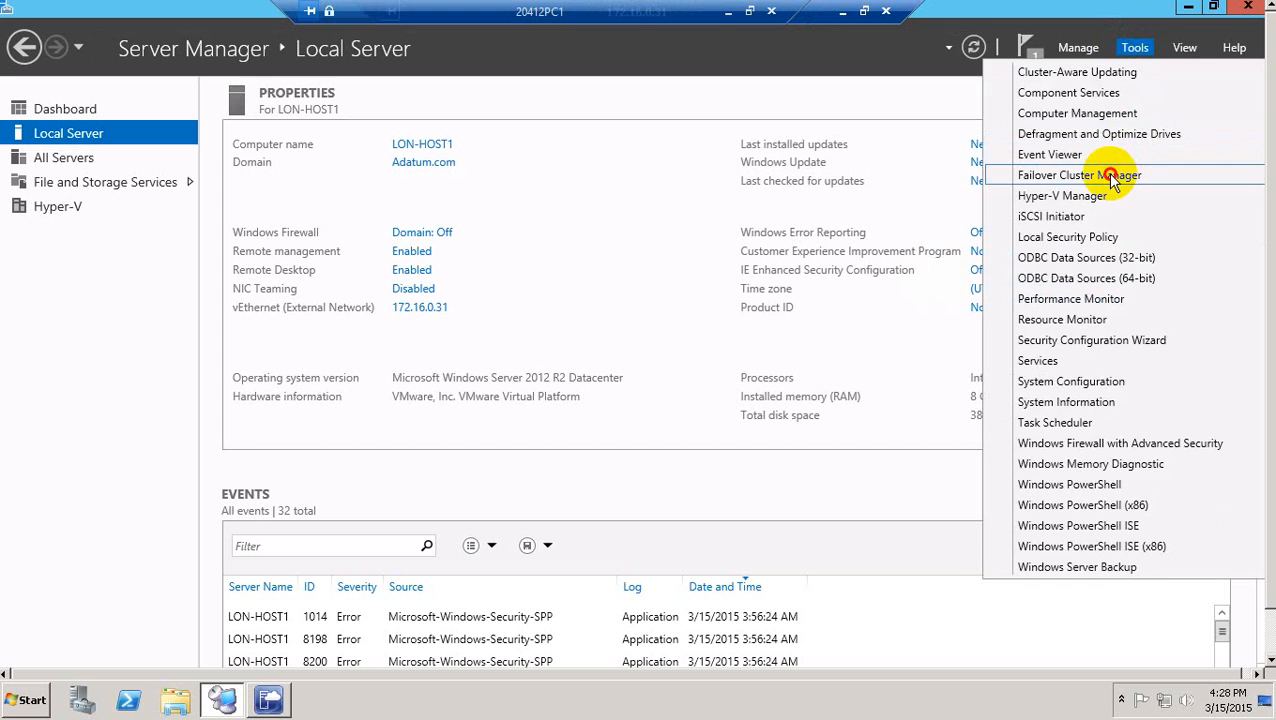
click(1110, 176)
click(974, 48)
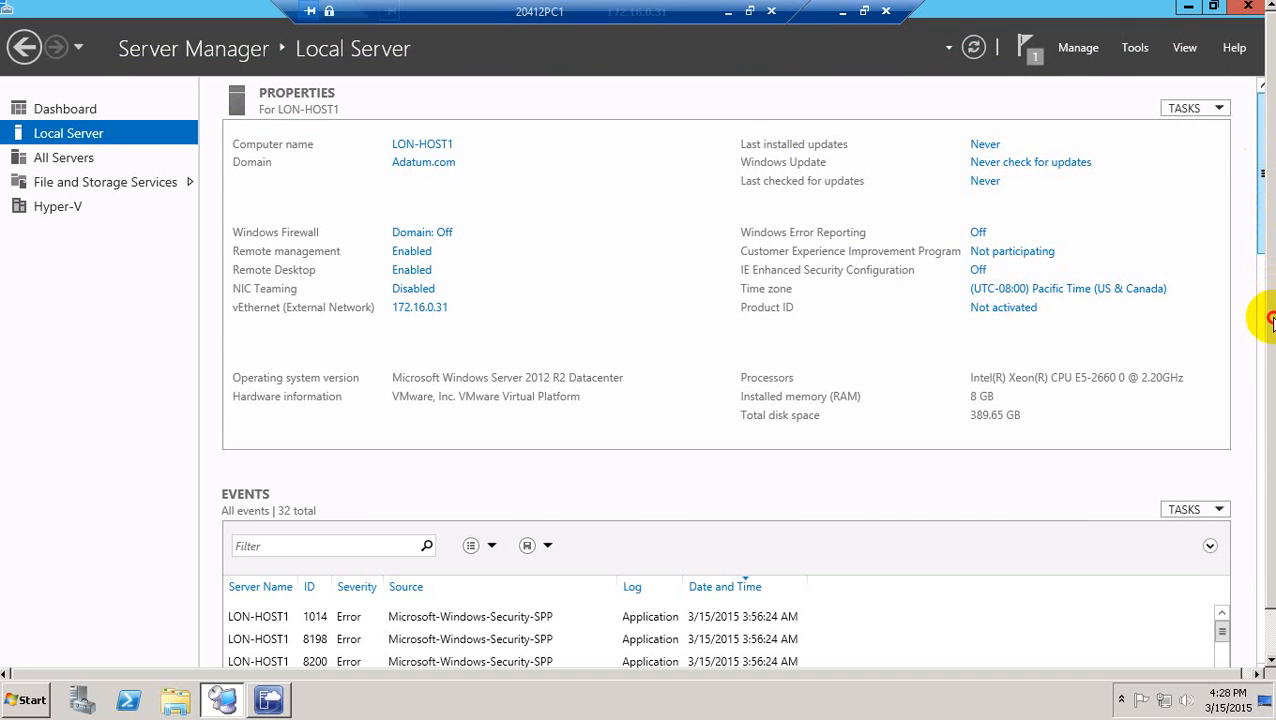
drag(1270, 320, 1270, 460)
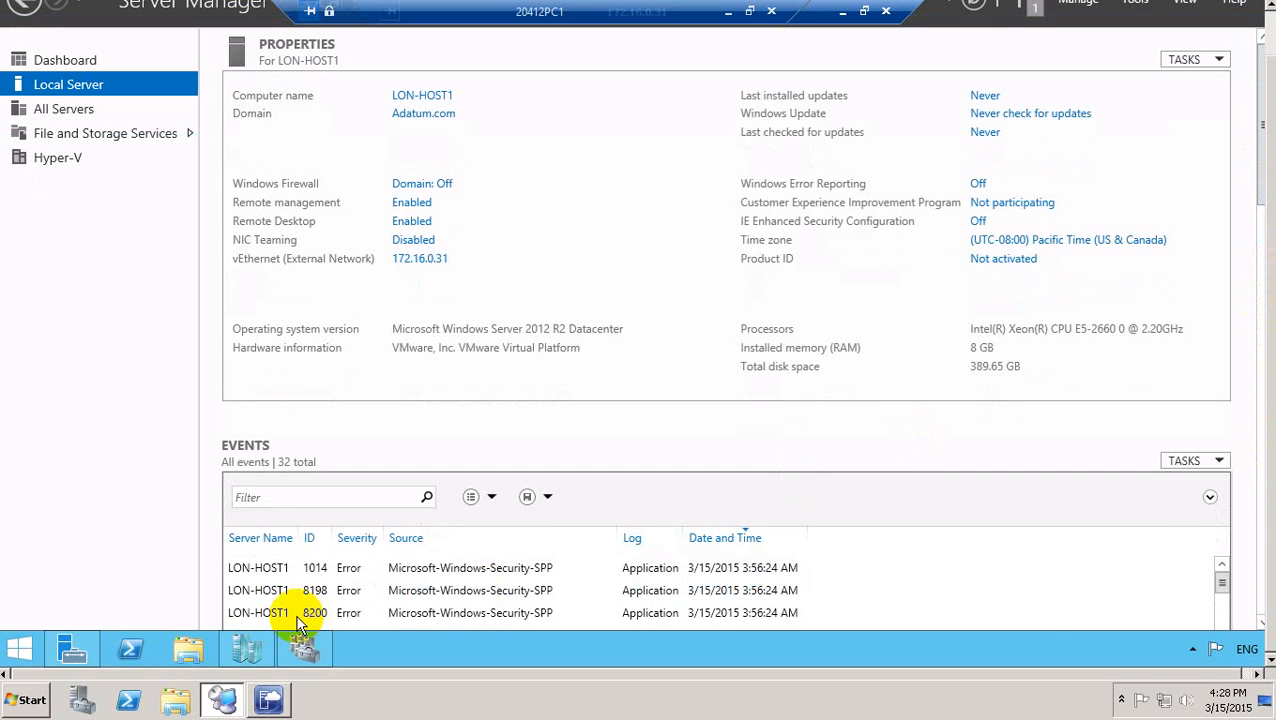
click(304, 649)
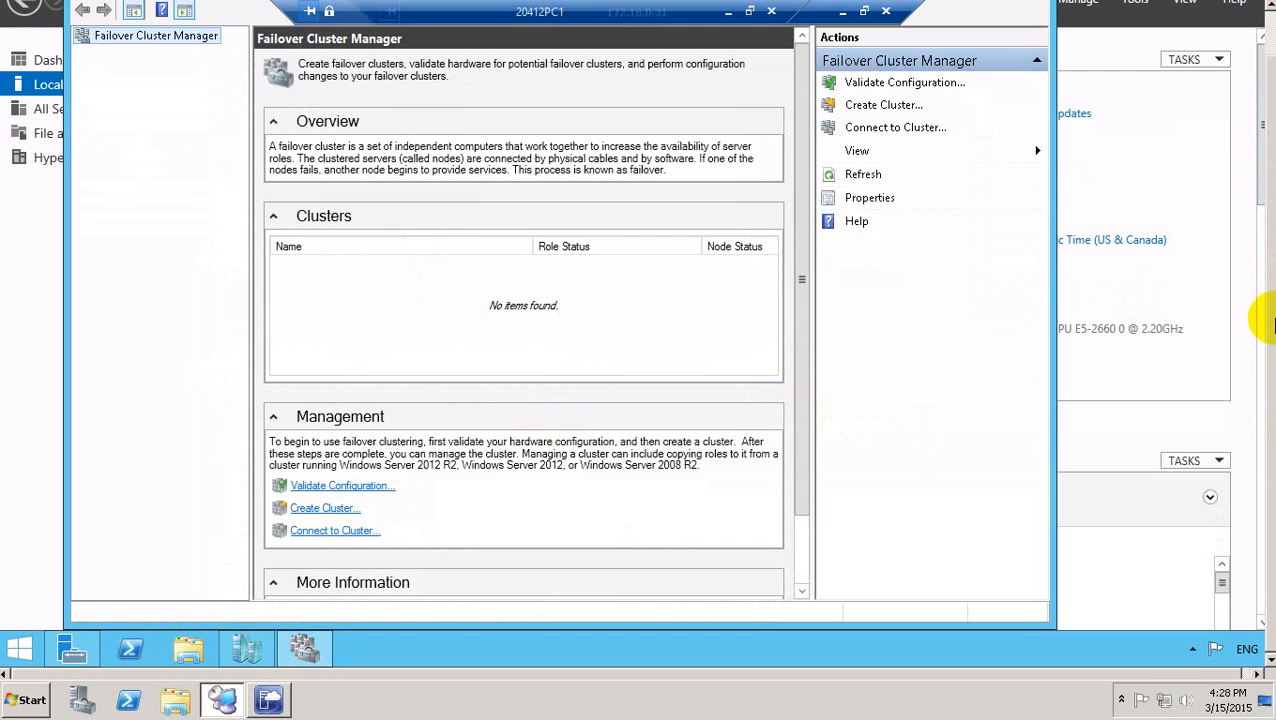
drag(1272, 313, 1268, 218)
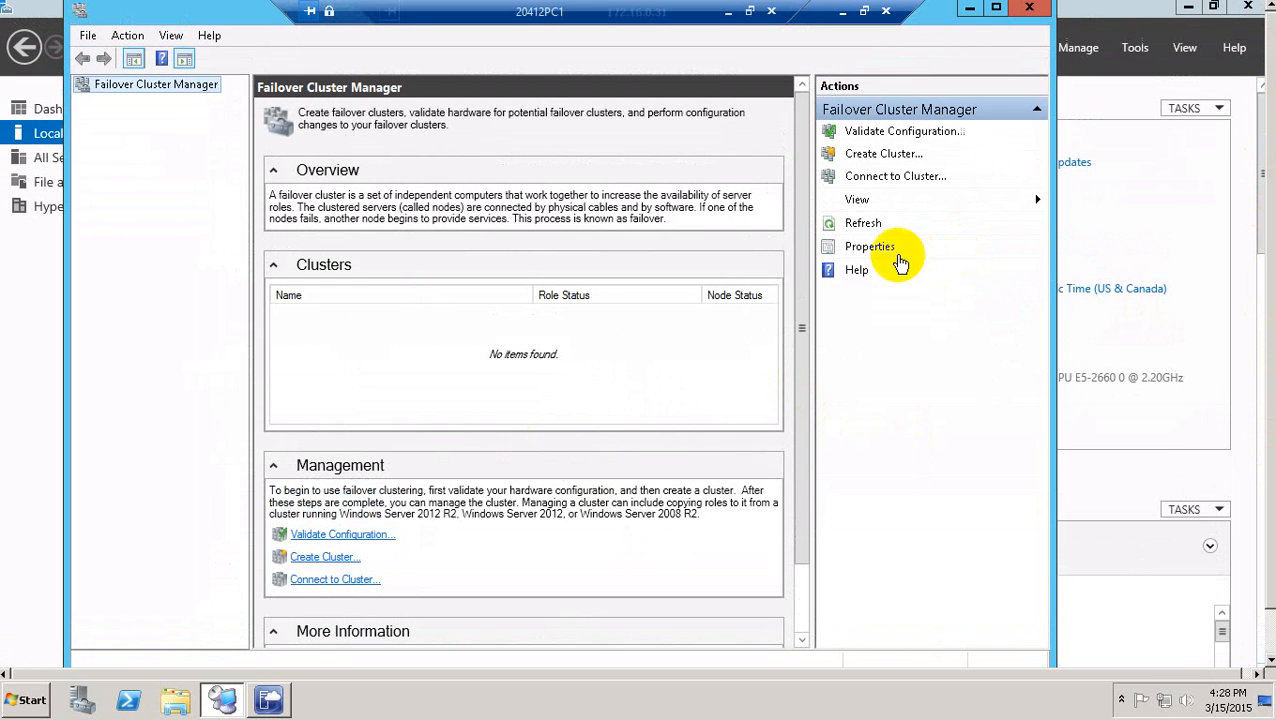
Launch the Create Cluster Wizard and advance past Before You Begin to Select Servers.
click(322, 537)
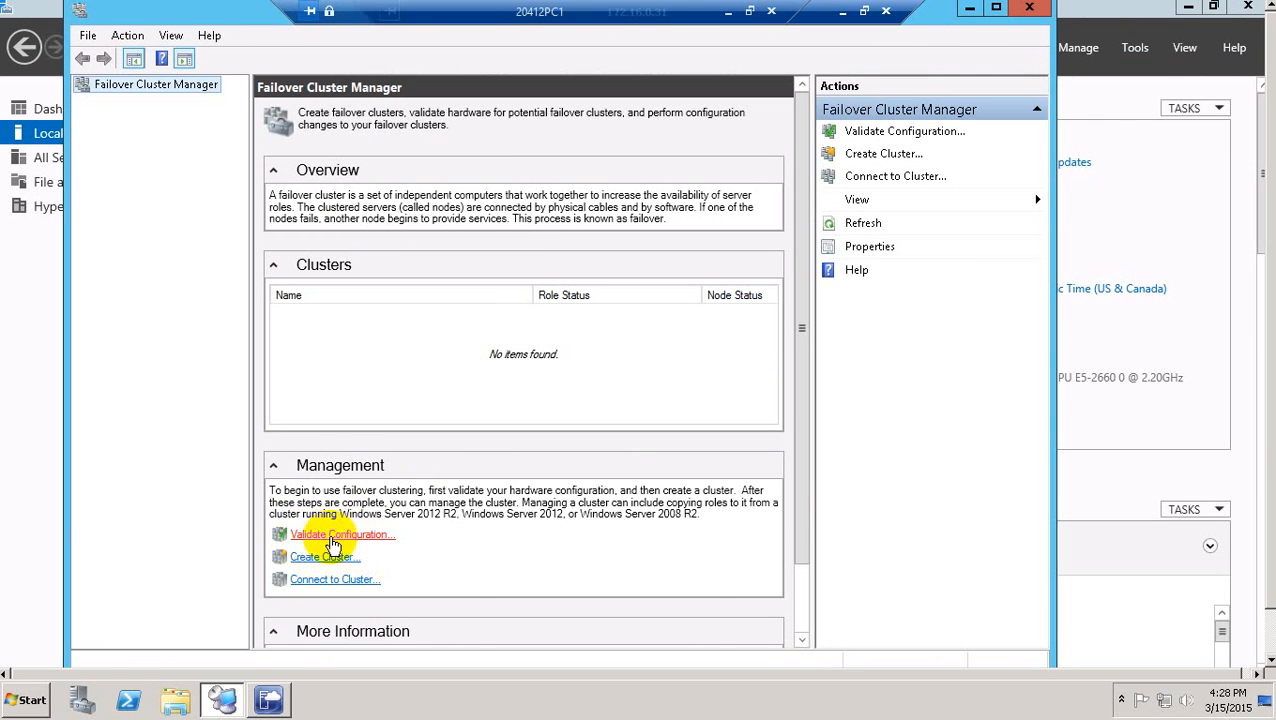
click(314, 563)
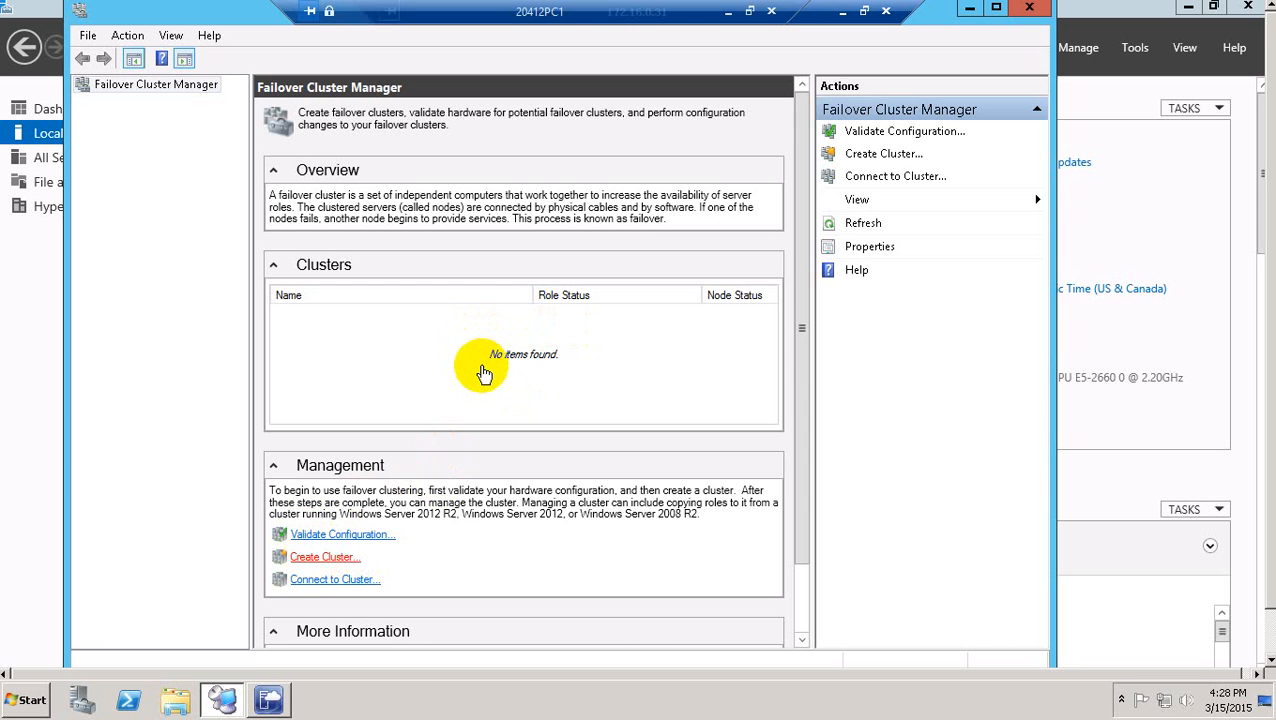
click(308, 558)
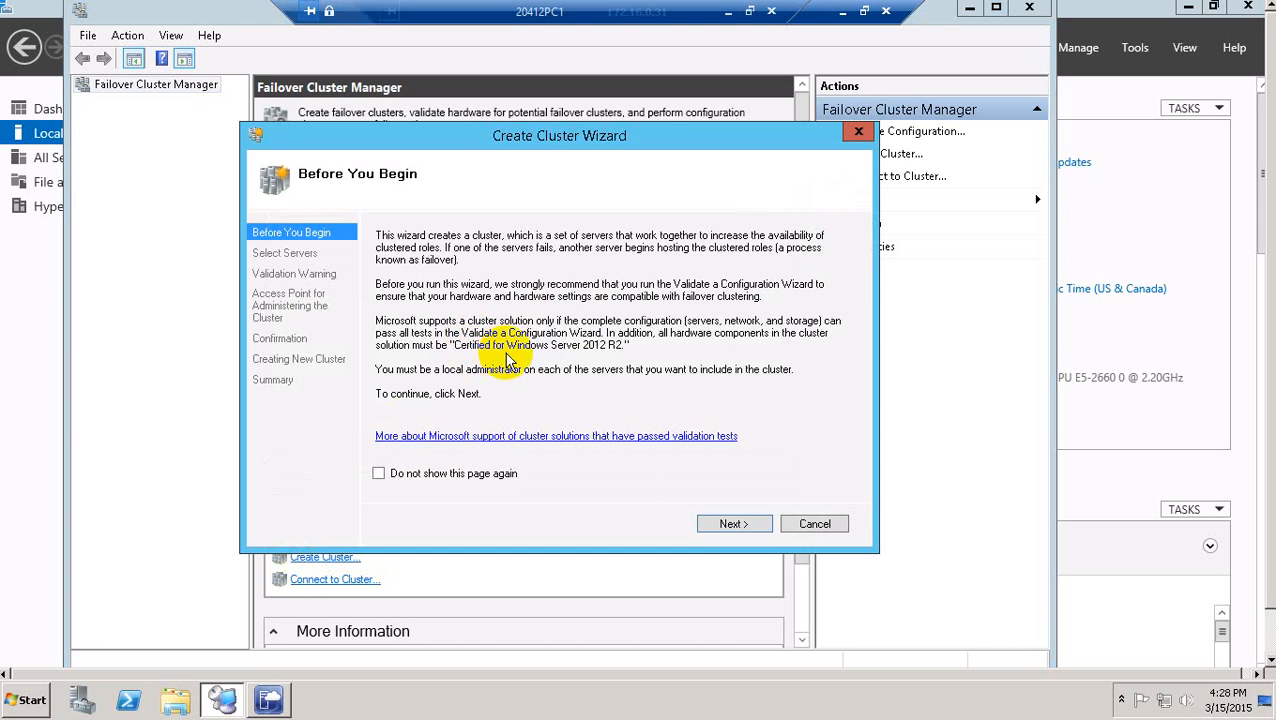
click(738, 526)
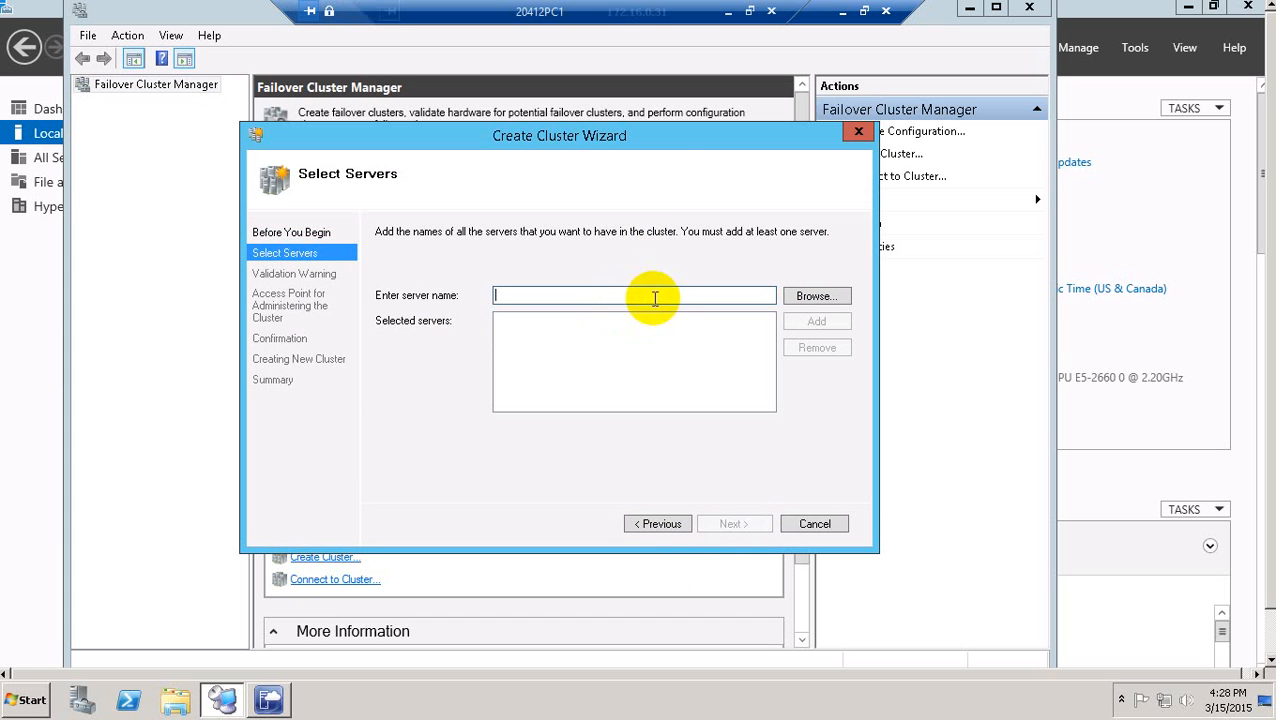
Add LON-HOST1 and LON-HOST2 as the cluster's servers, then continue to the Validation Warning.
click(812, 294)
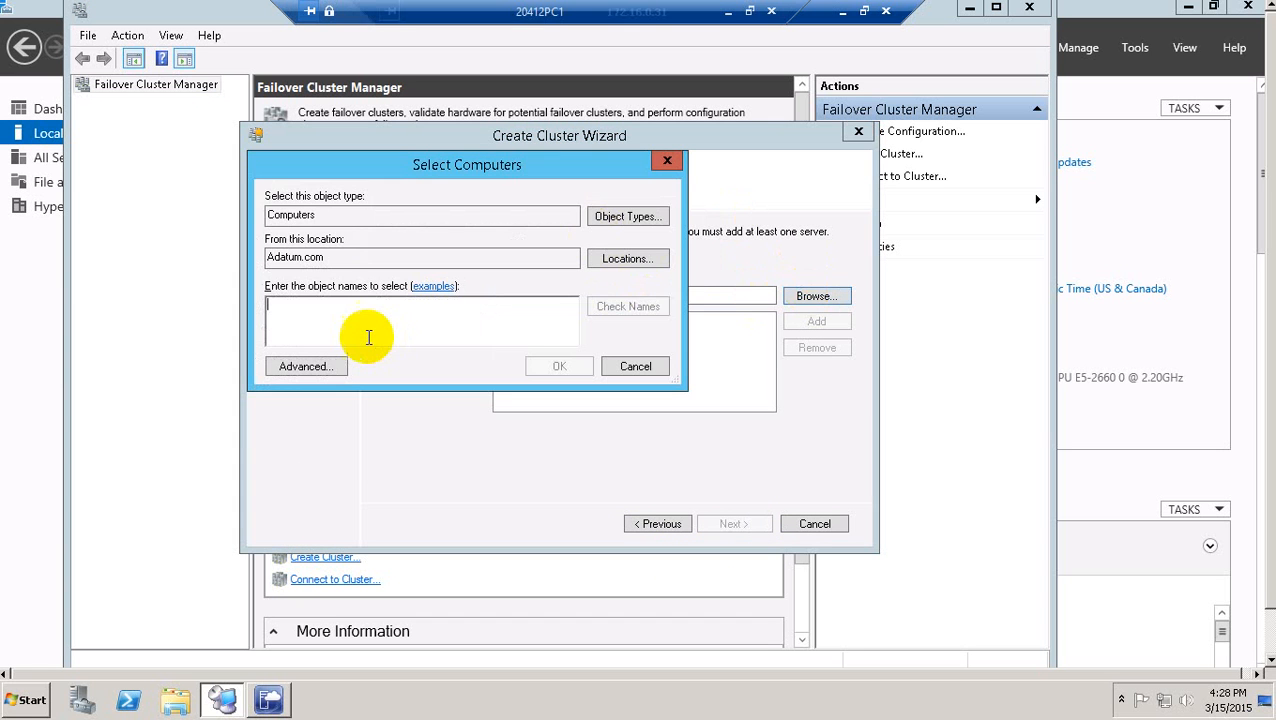
text(lon-host1)
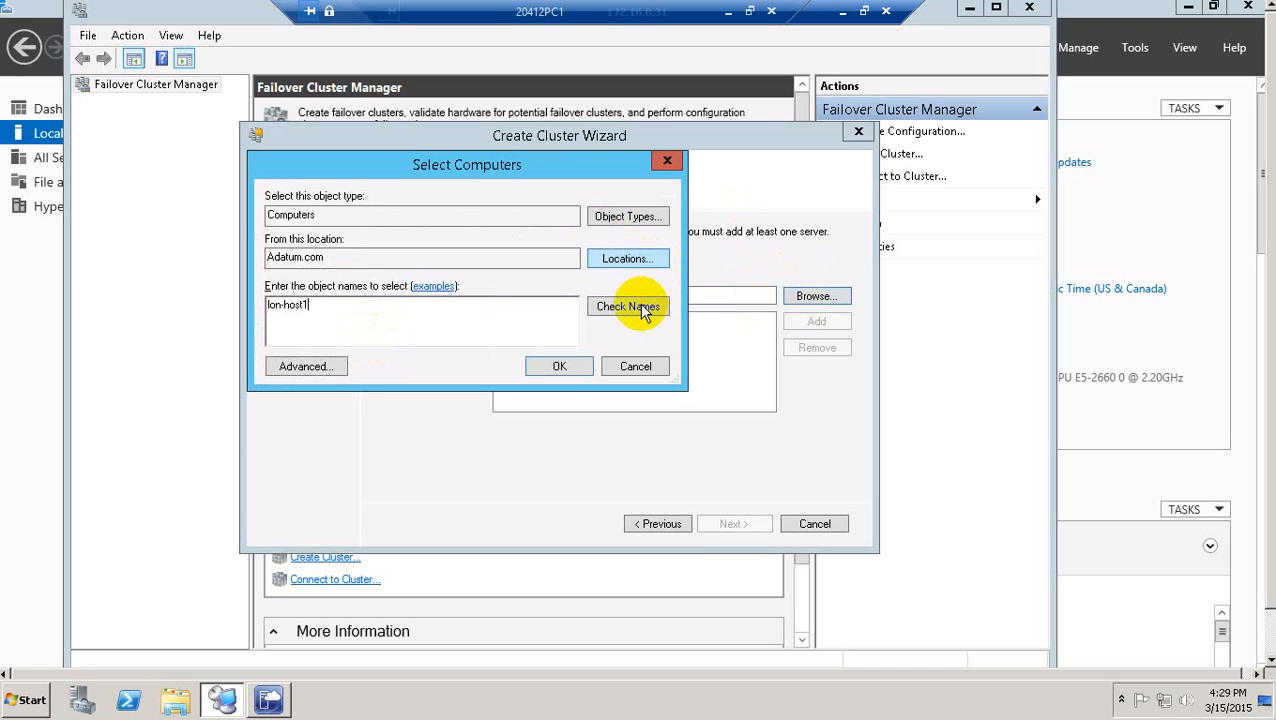
click(559, 366)
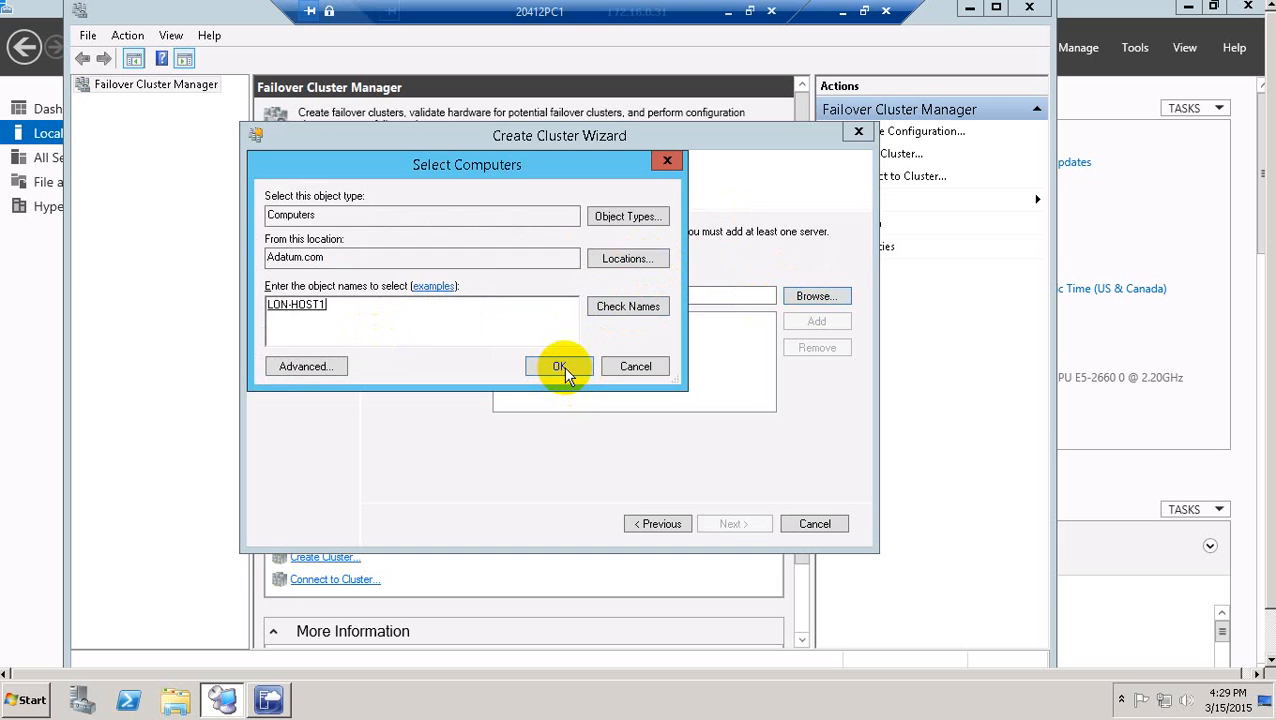
click(809, 296)
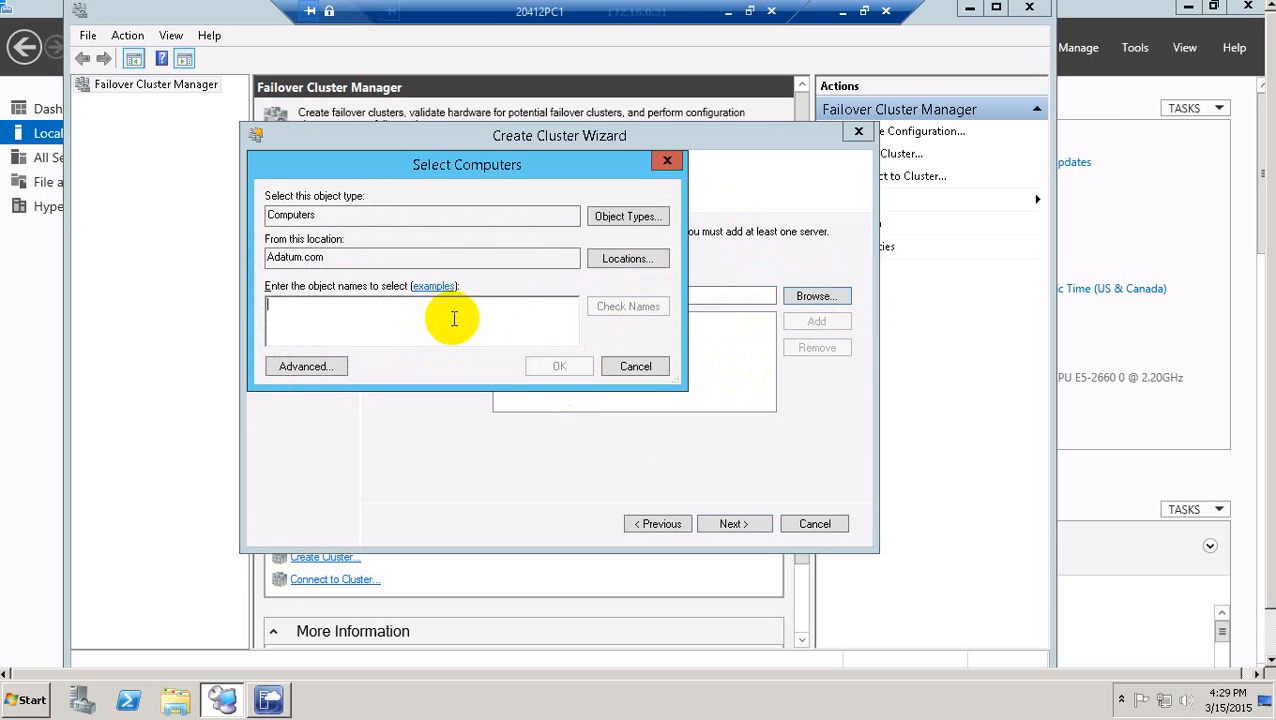
text(lo)
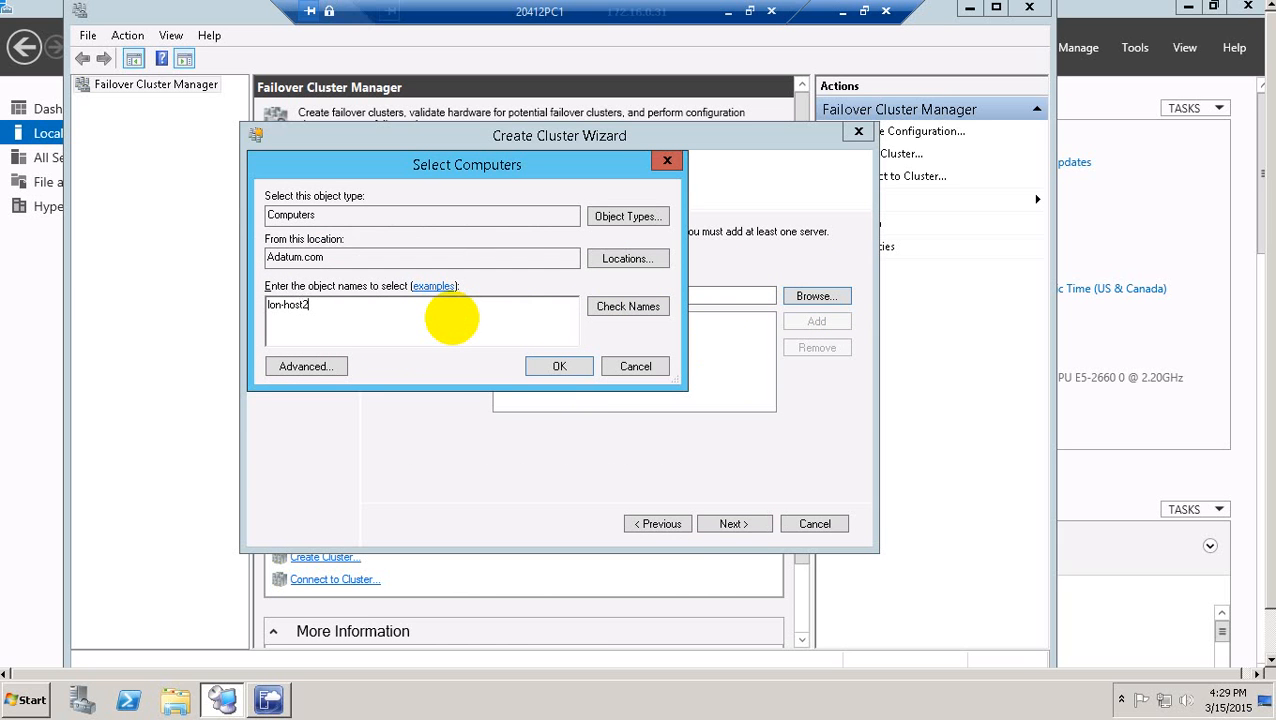
text(n-host2)
click(600, 316)
click(566, 368)
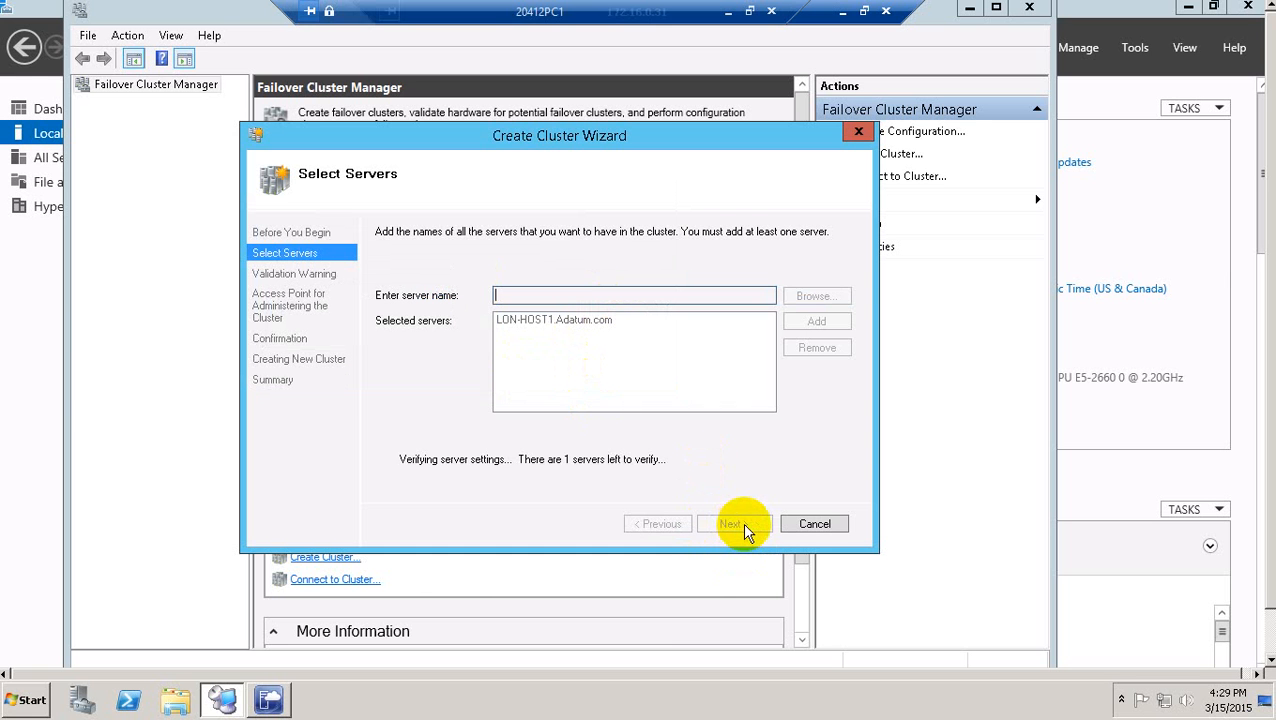
click(744, 520)
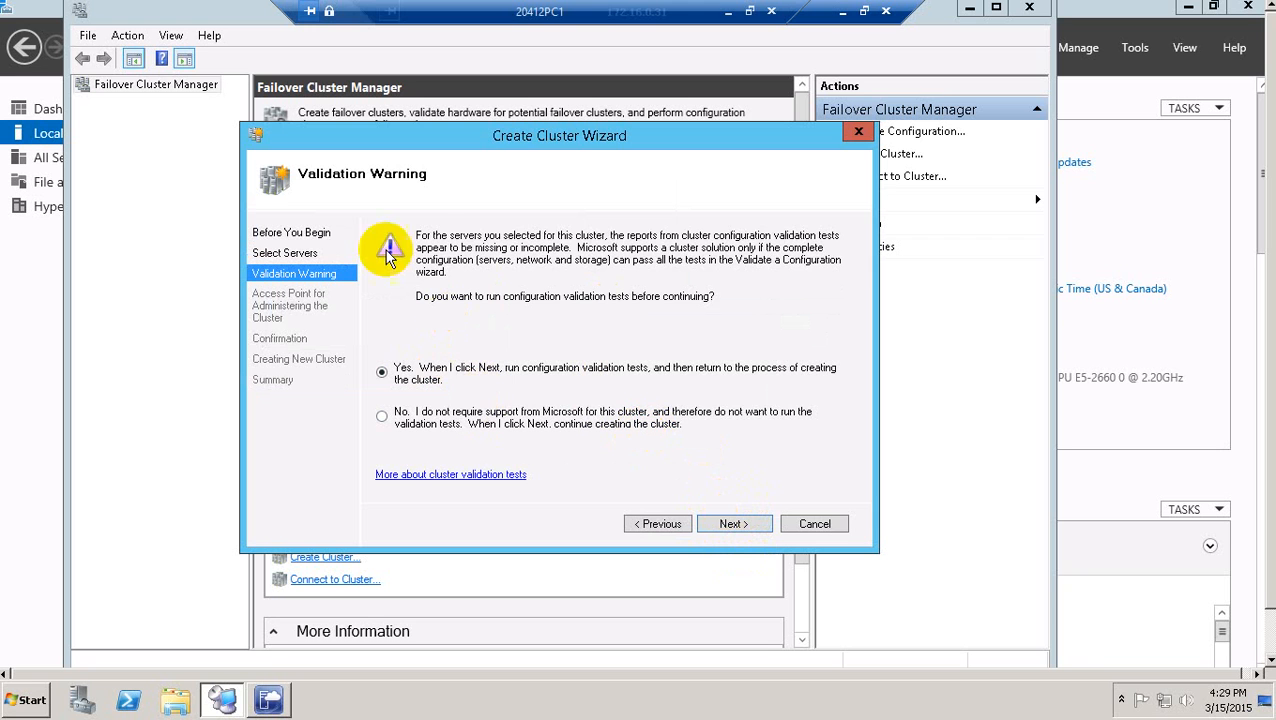
Choose not to run validation tests and continue to the Access Point page.
click(428, 418)
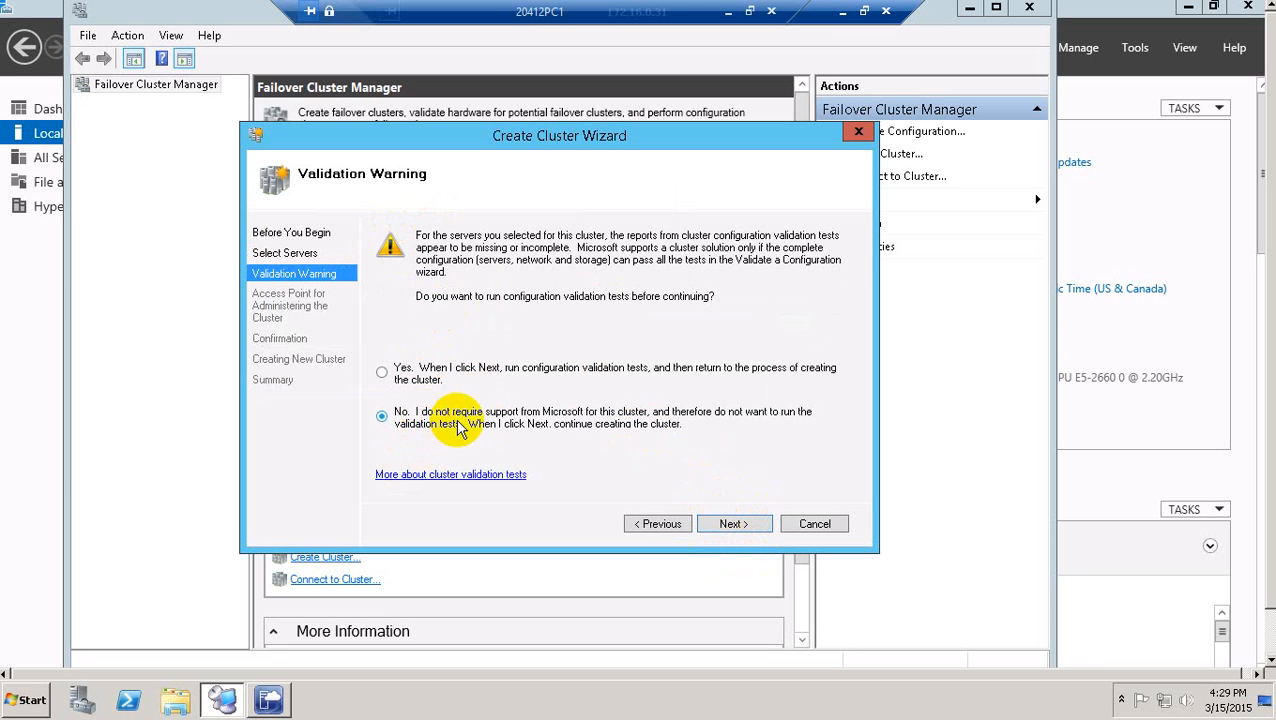
click(733, 524)
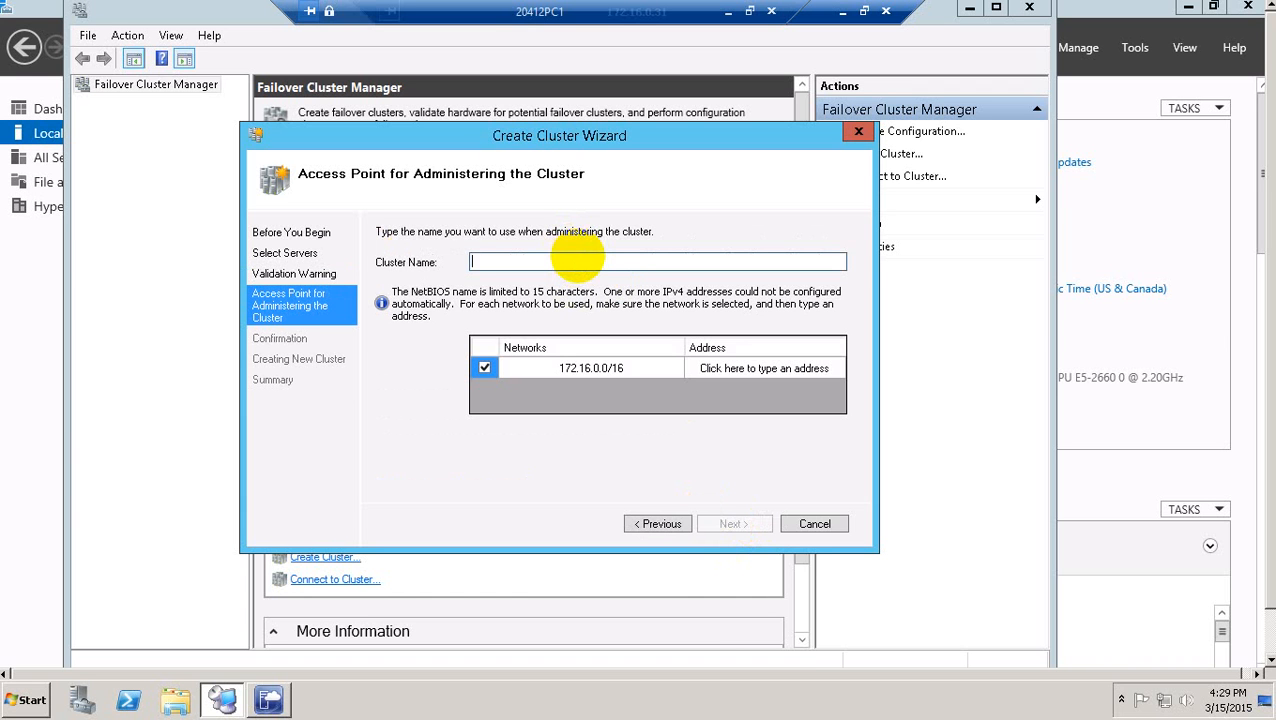
Name the cluster VMCluster with address 172.16.0.126 and continue to confirmation.
text(VMCluster)
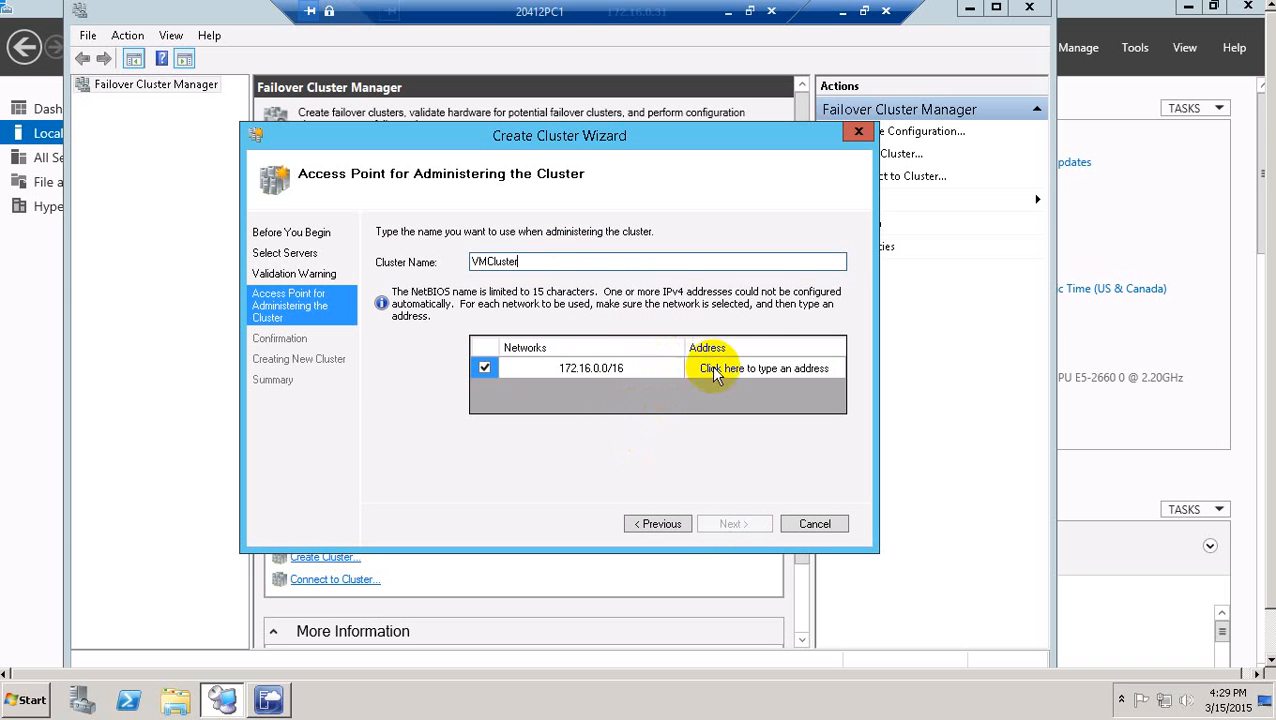
click(748, 374)
text(172.16.0.)
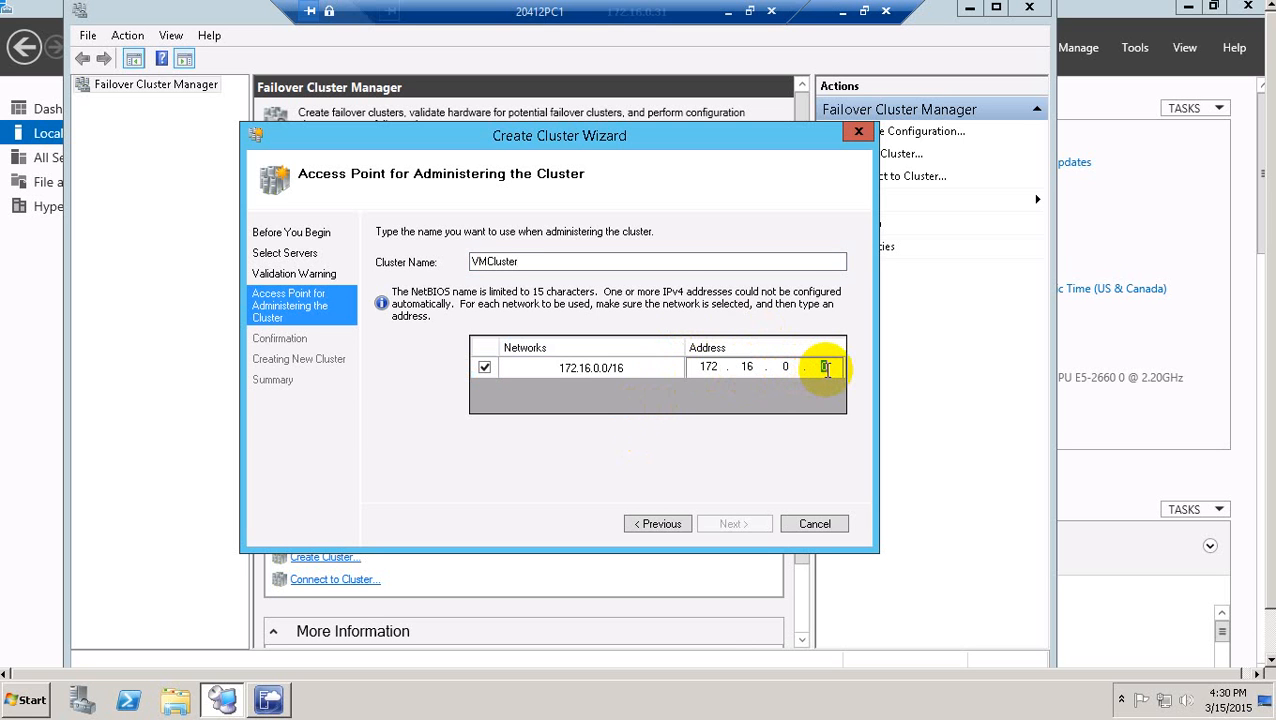
text(128)
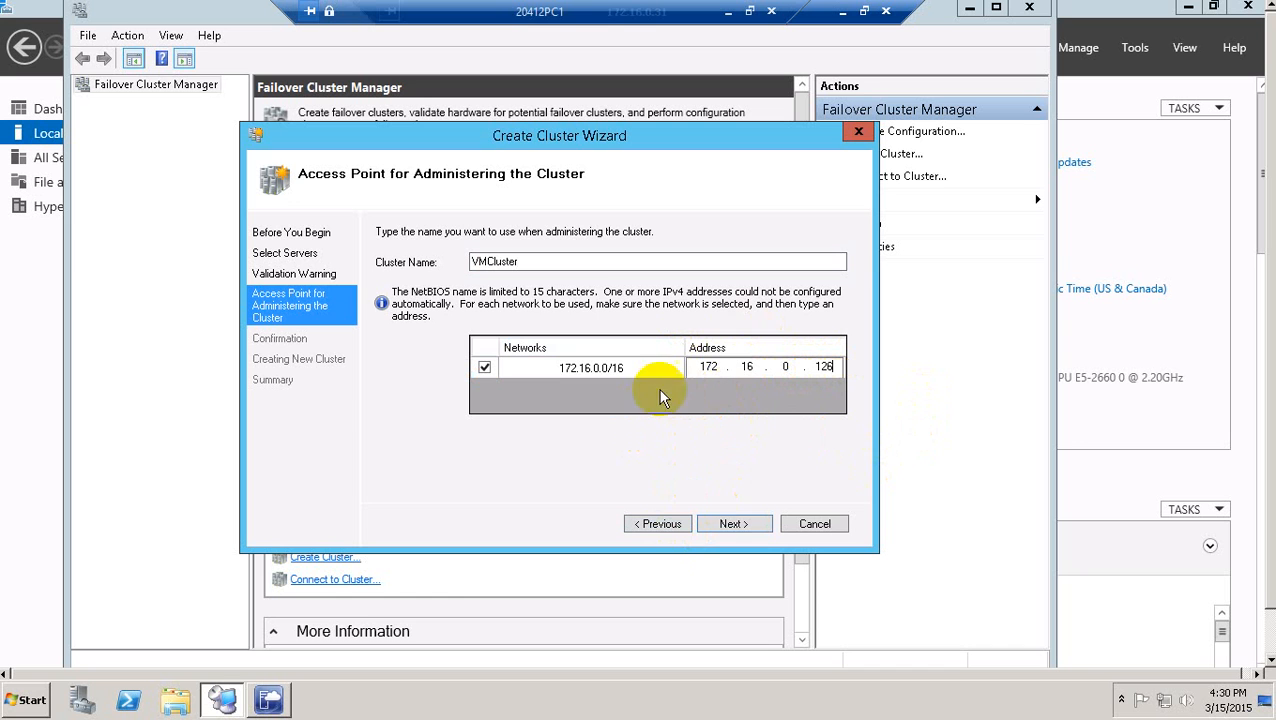
click(733, 524)
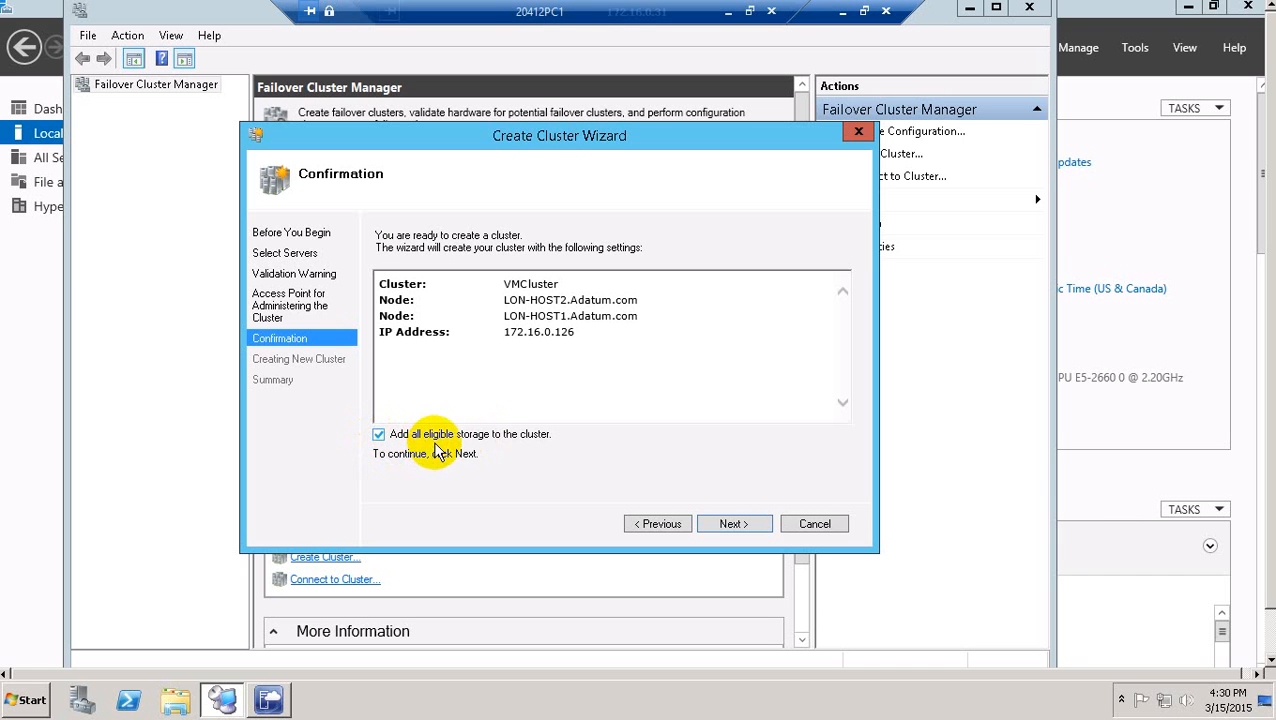
Uncheck 'Add all eligible storage to the cluster' and create VMCluster.
click(379, 436)
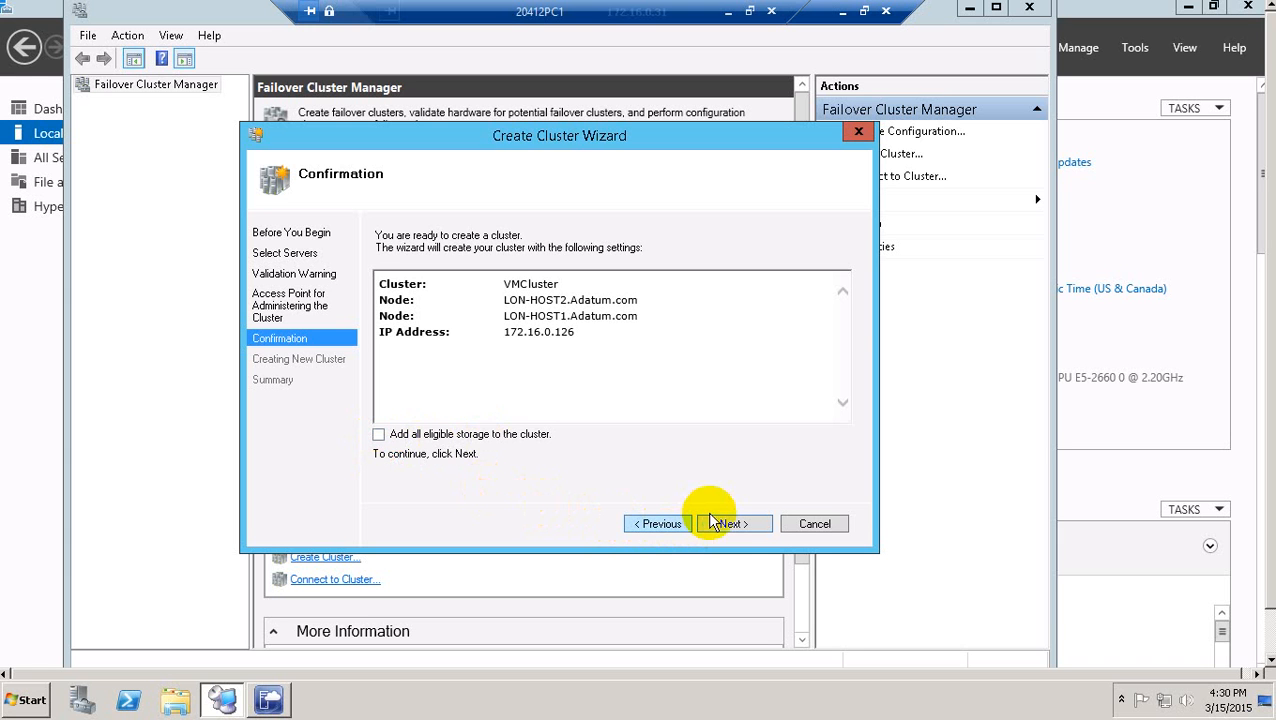
click(732, 524)
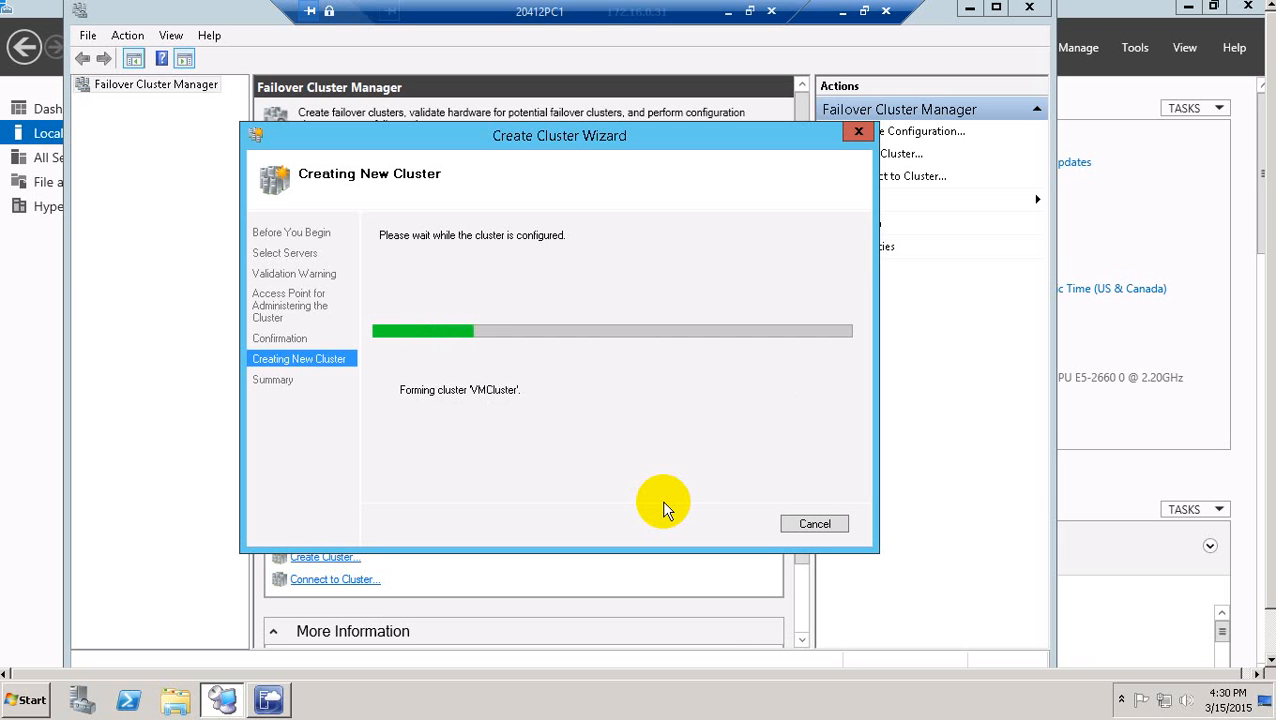
click(731, 12)
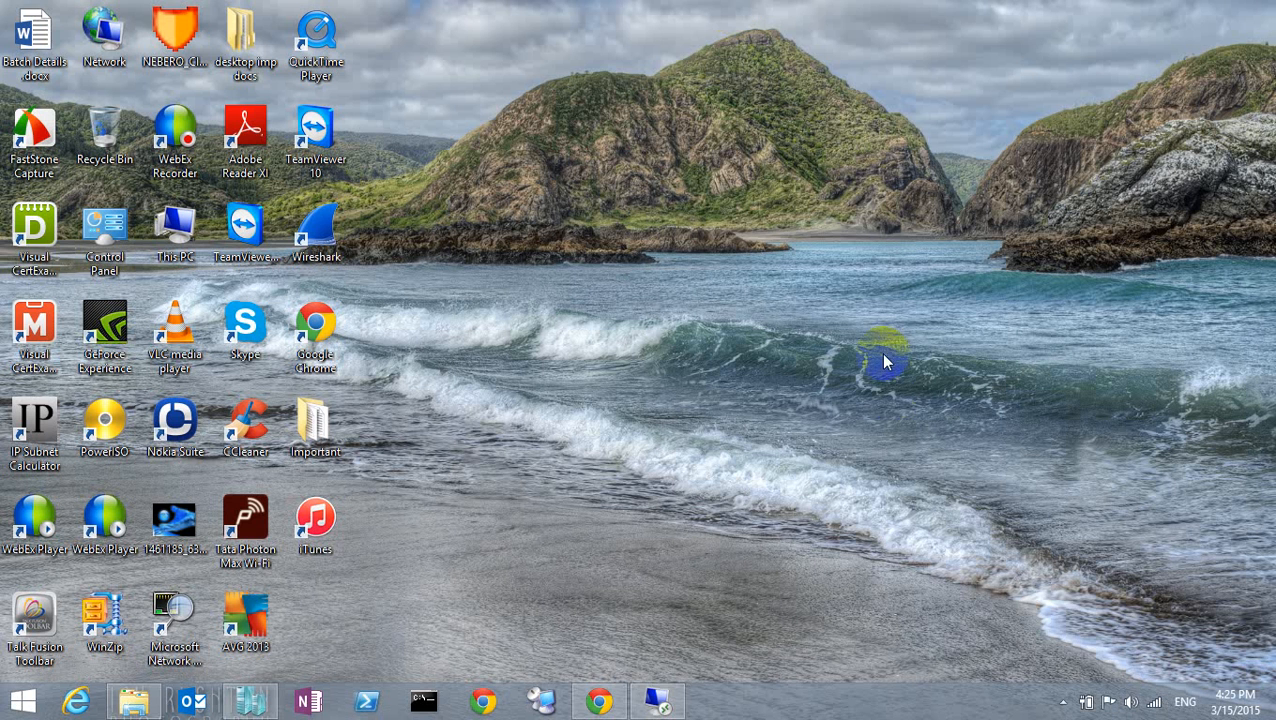
click(1063, 702)
click(1062, 606)
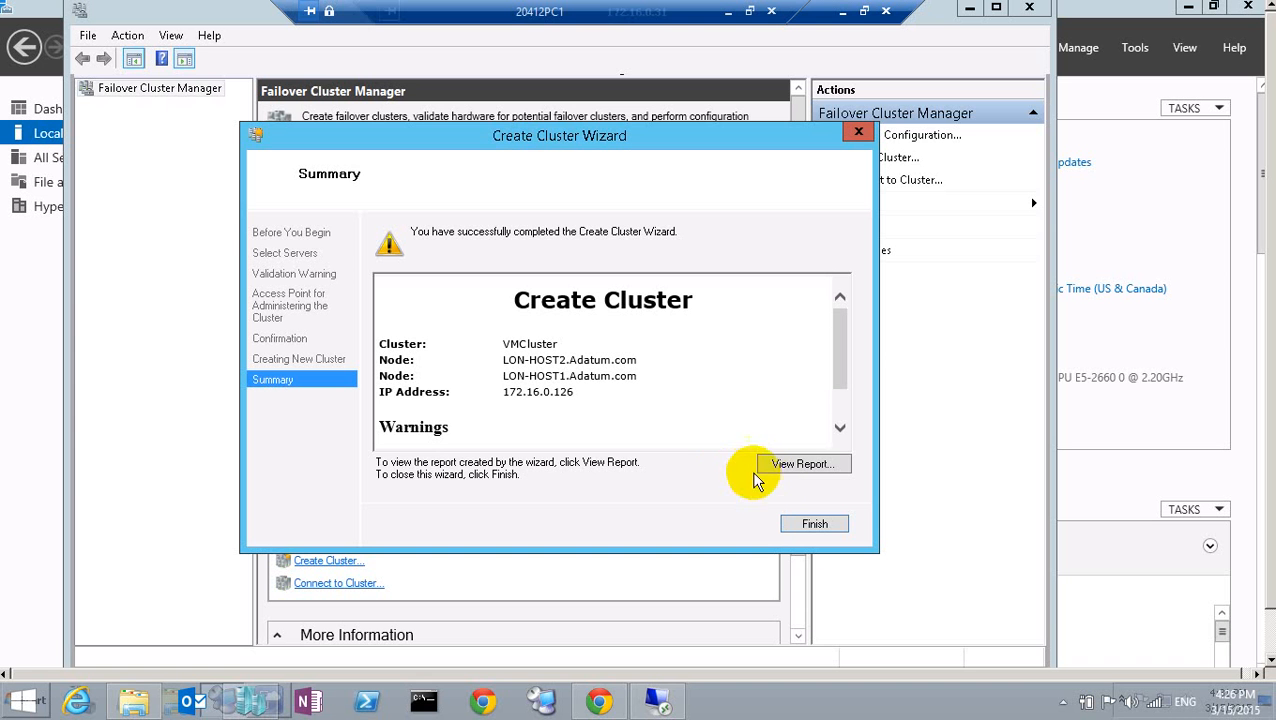
Finish the Create Cluster Wizard and maximize the Failover Cluster Manager window.
click(813, 522)
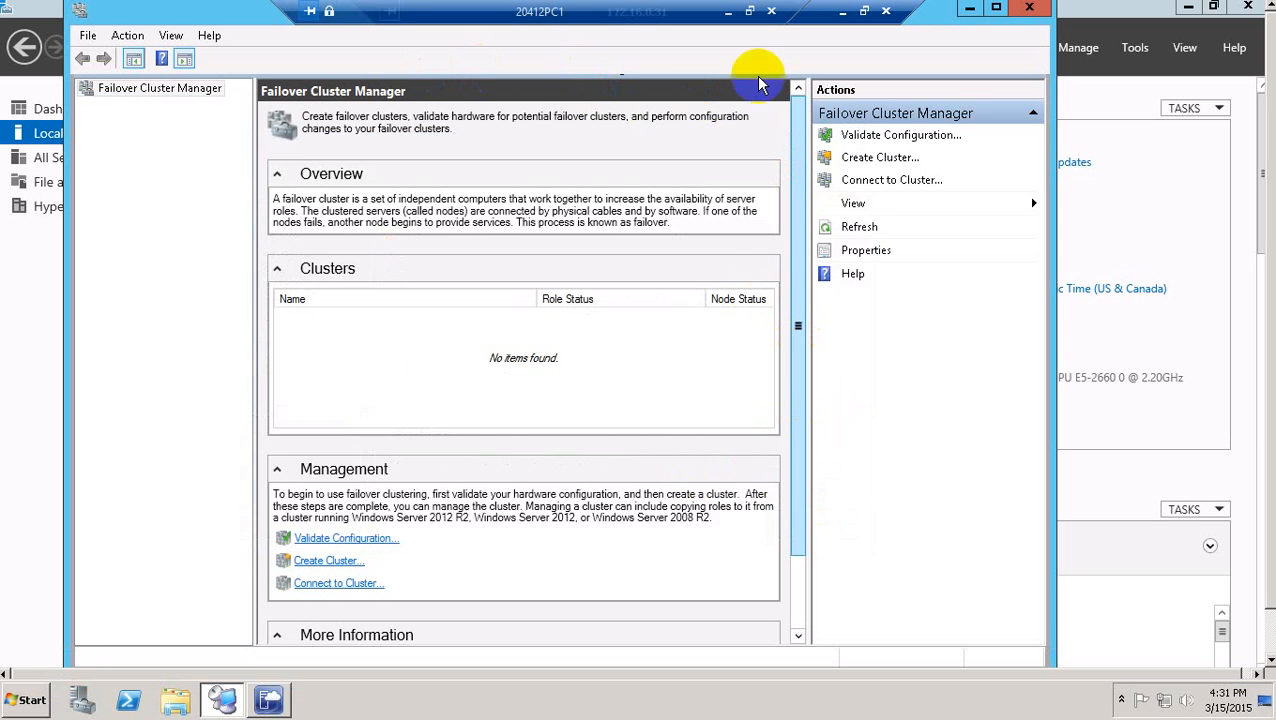
click(1002, 8)
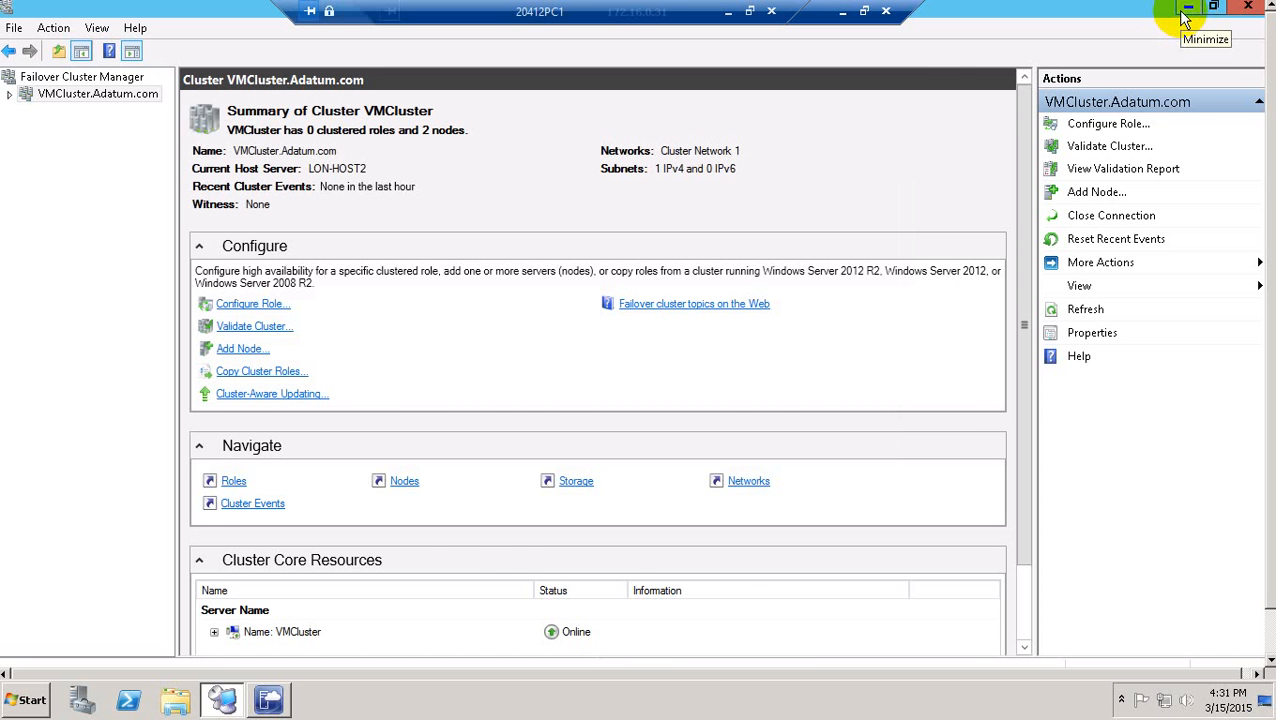
Refresh Server Manager on LON-HOST1 and LON-HOST2 to confirm both list cluster VMCluster, ending on LON-HOST1.
click(1184, 10)
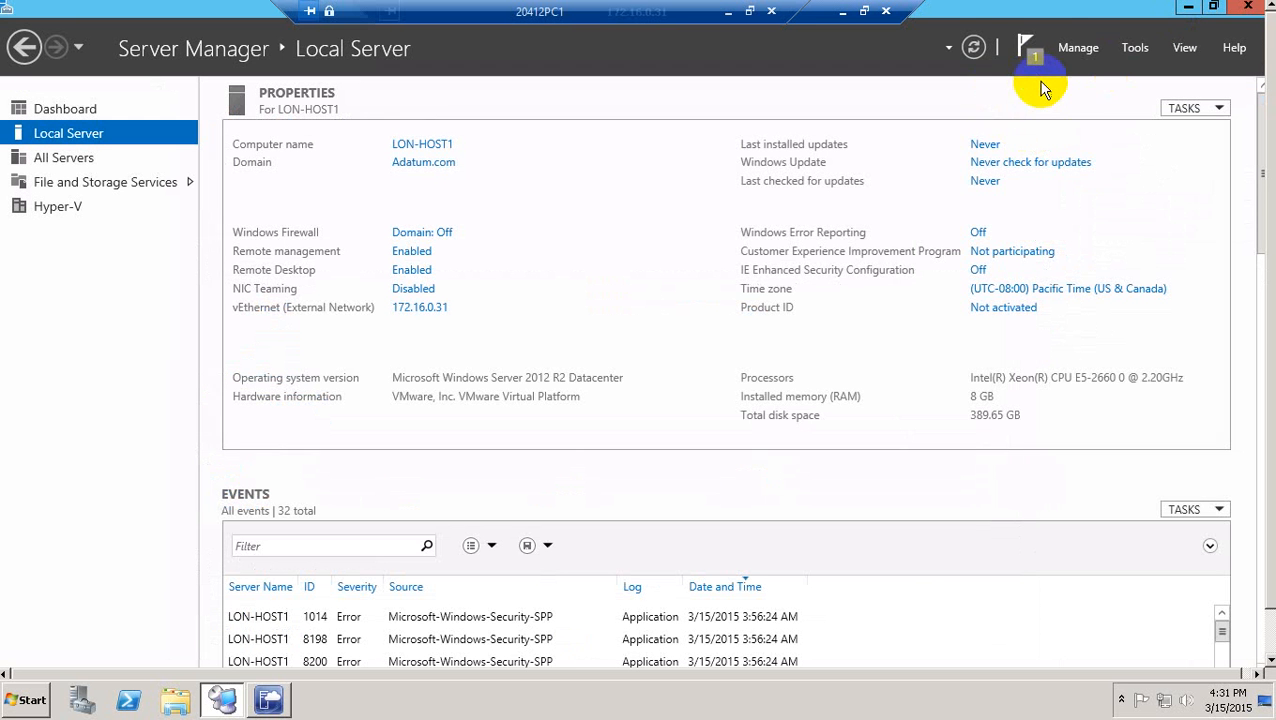
click(973, 47)
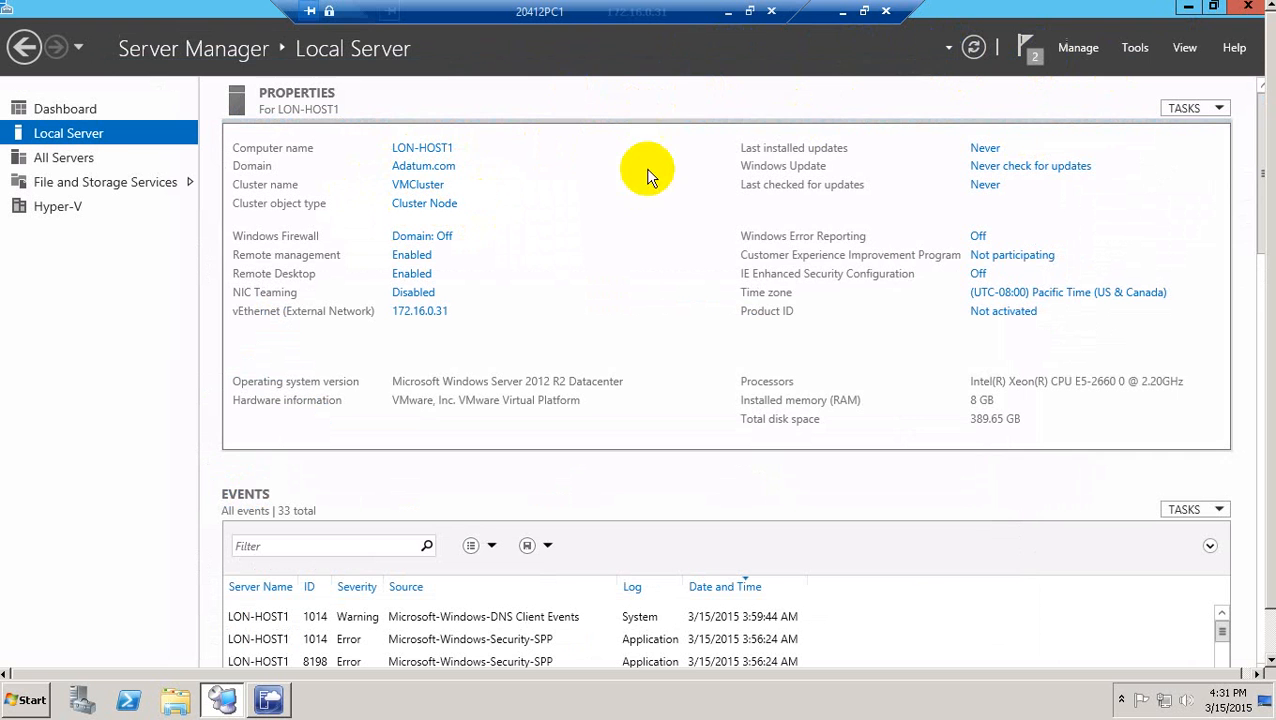
click(864, 11)
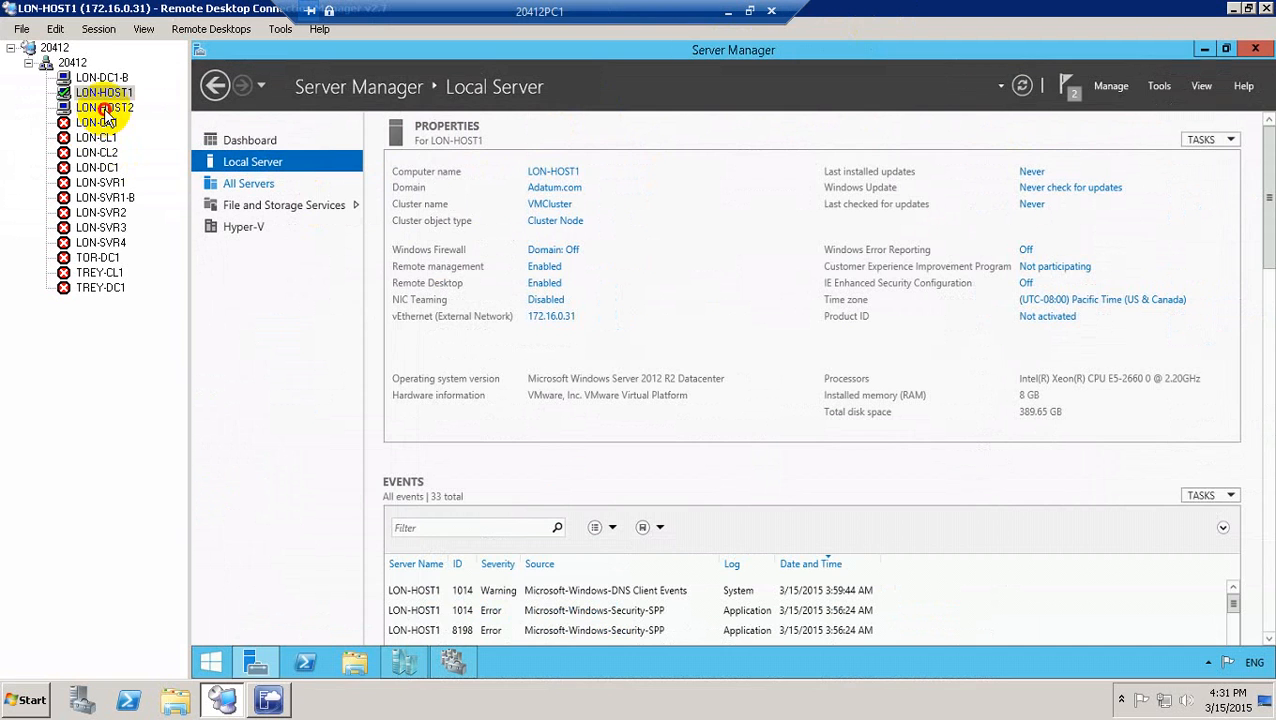
click(100, 107)
click(1022, 86)
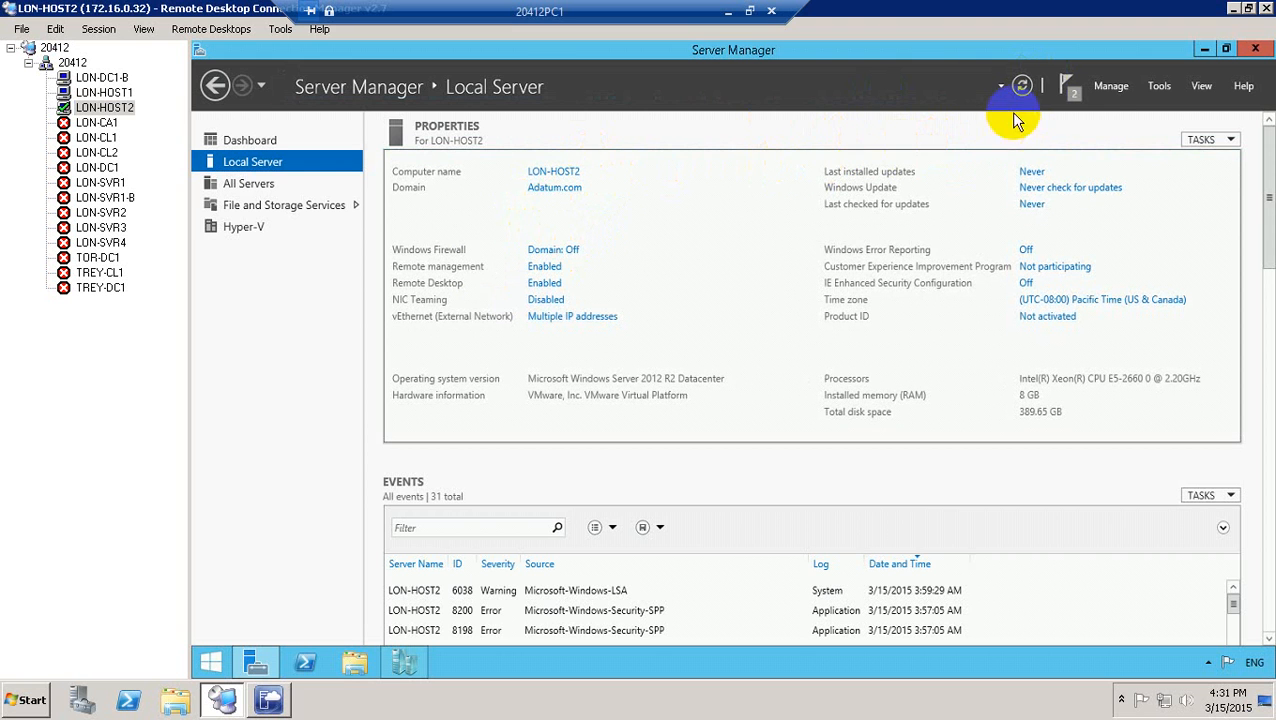
click(1021, 85)
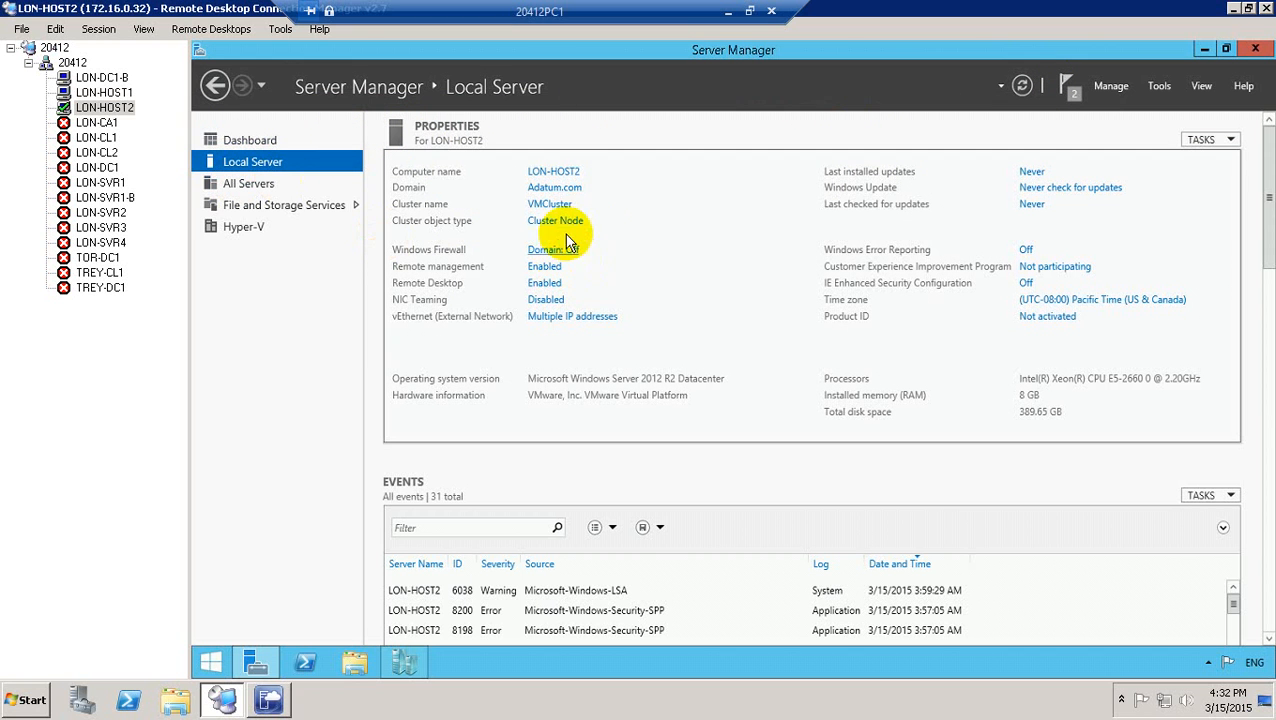
click(104, 92)
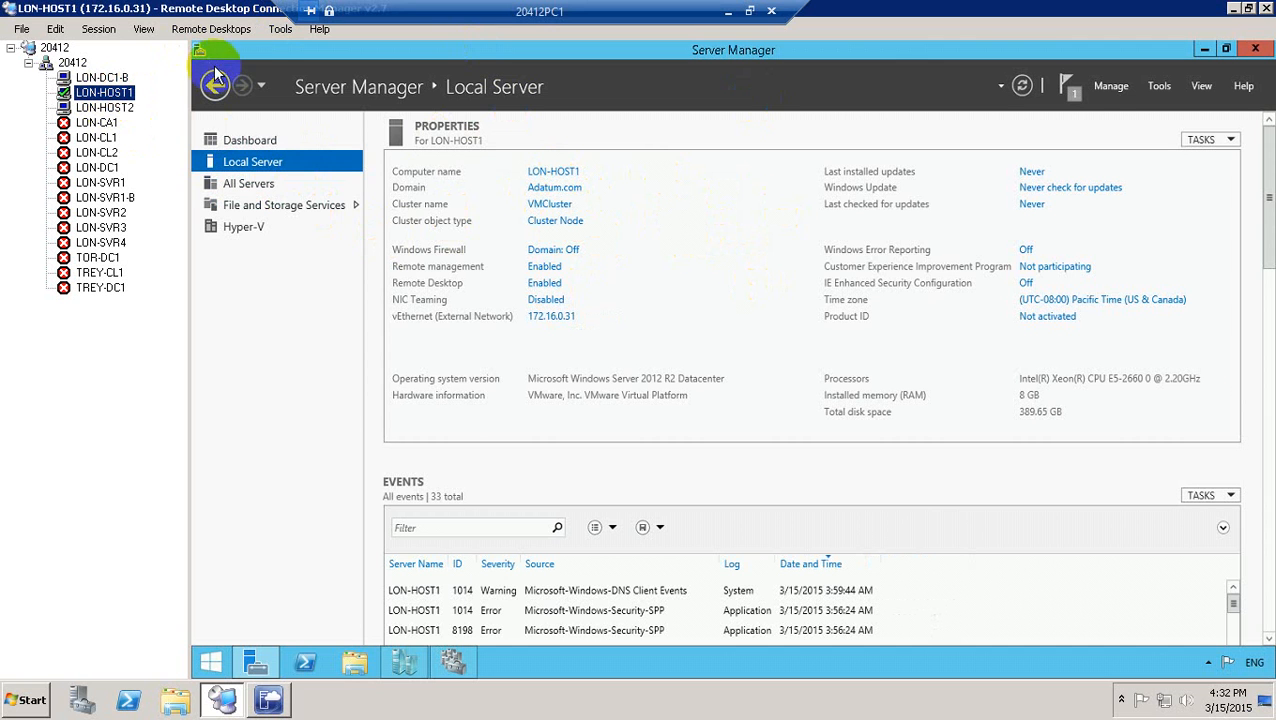
Return the LON-HOST1 session to full screen and expand VMCluster.Adatum.com in Failover Cluster Manager.
click(280, 35)
mouse_move(133, 35)
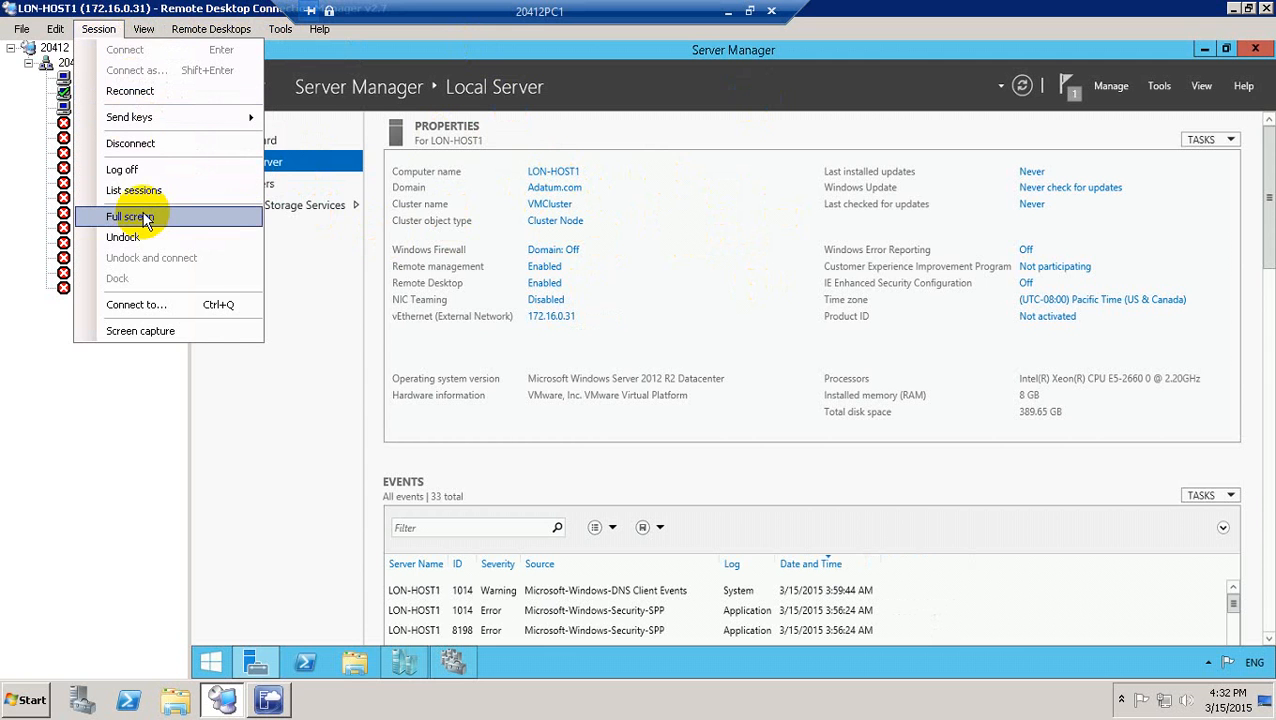
click(143, 218)
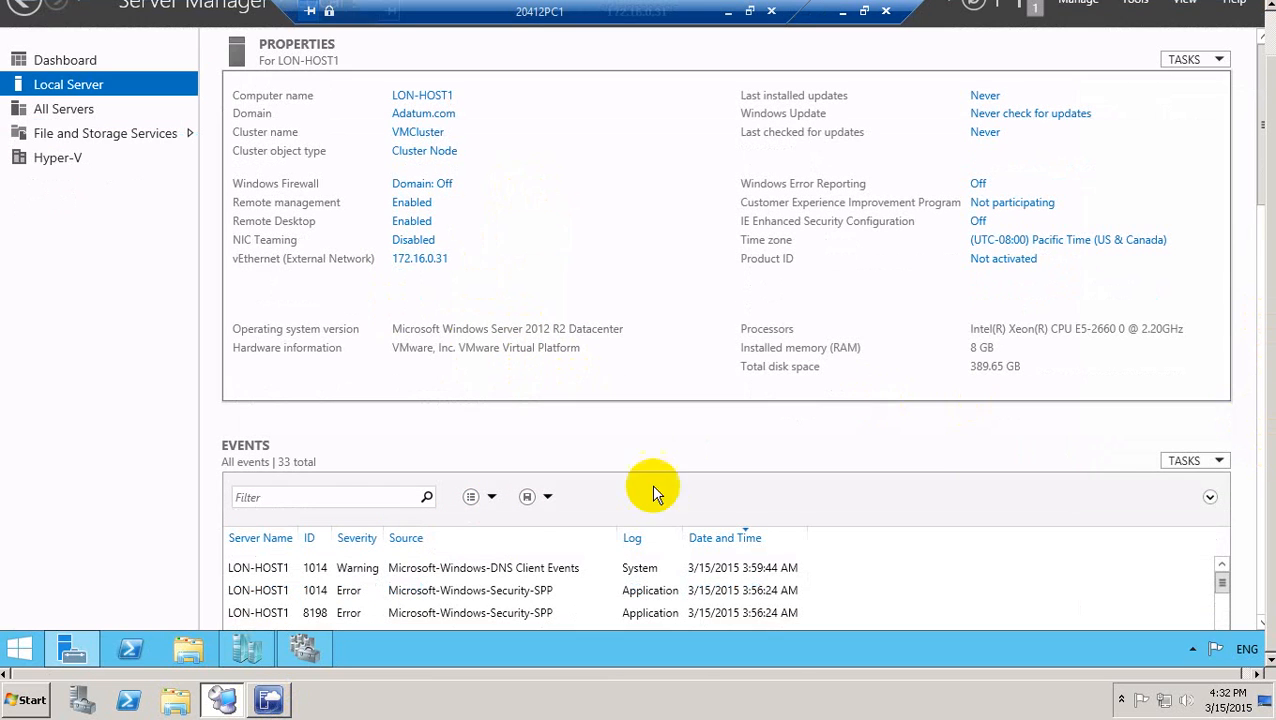
click(310, 660)
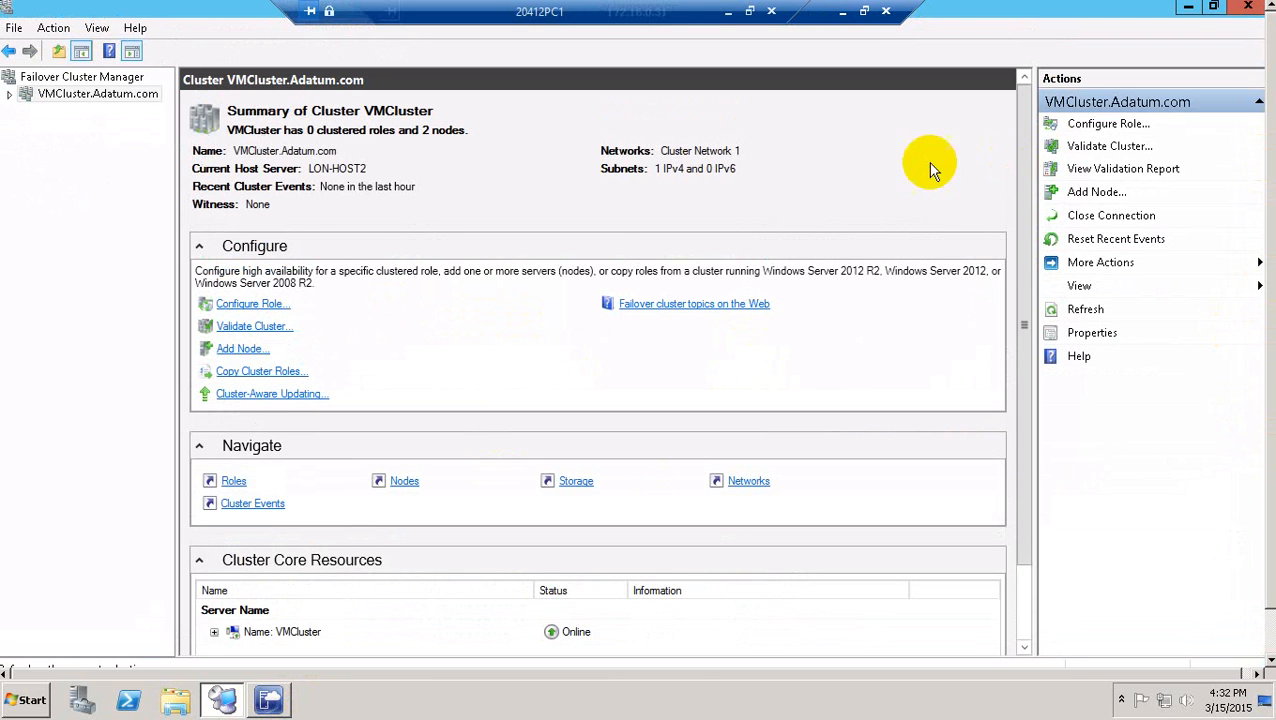
click(10, 93)
Add Cluster Disks 1, 2 and 3 (30 GB each) to VMCluster from Storage > Disks.
click(60, 112)
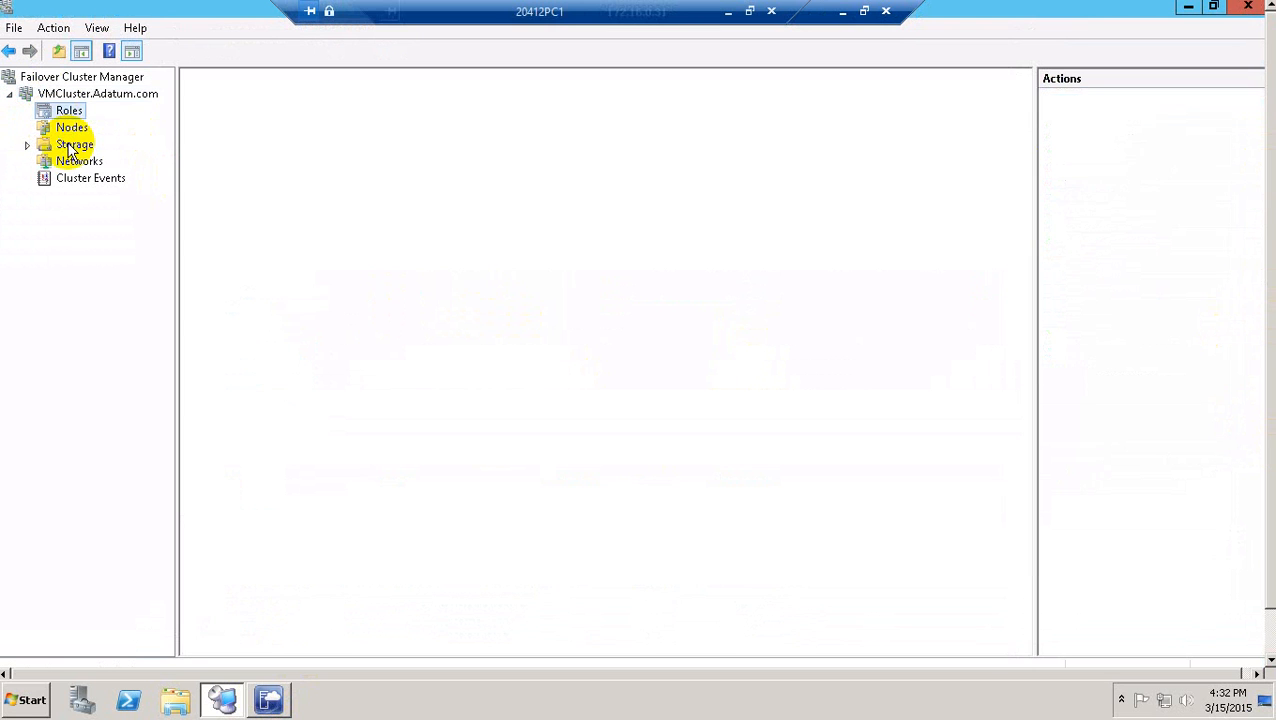
click(70, 129)
click(76, 147)
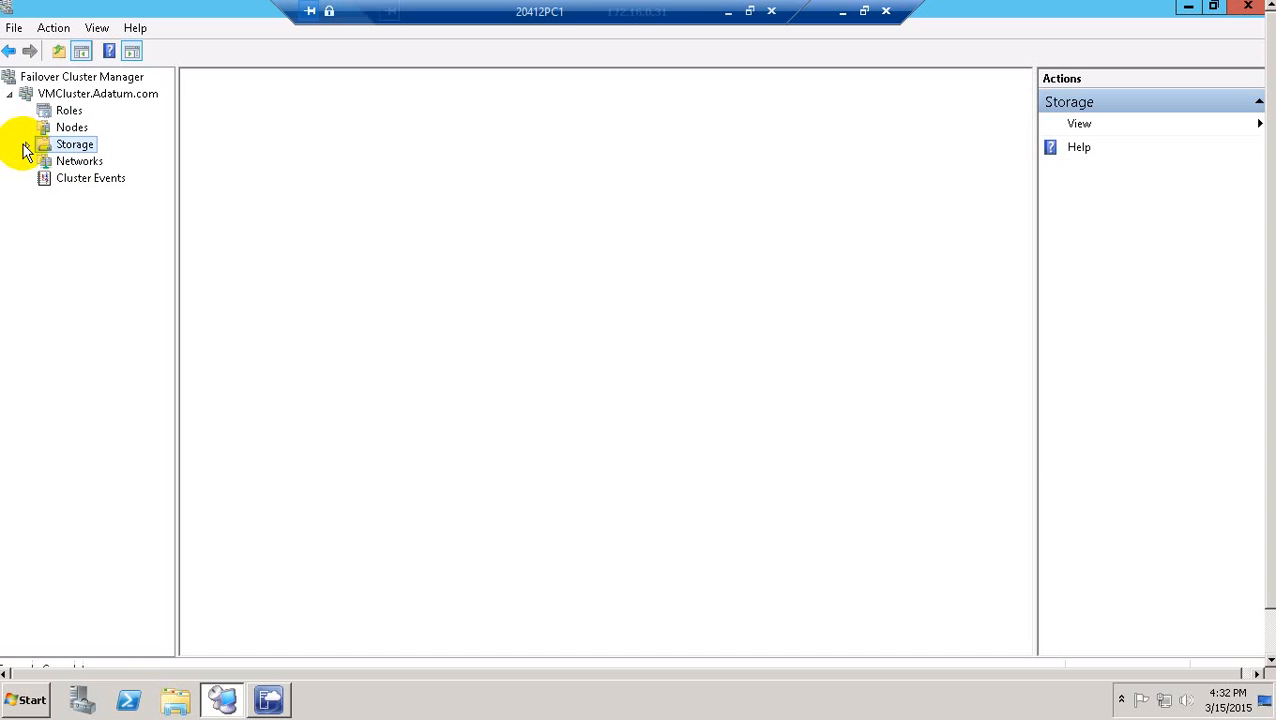
click(27, 145)
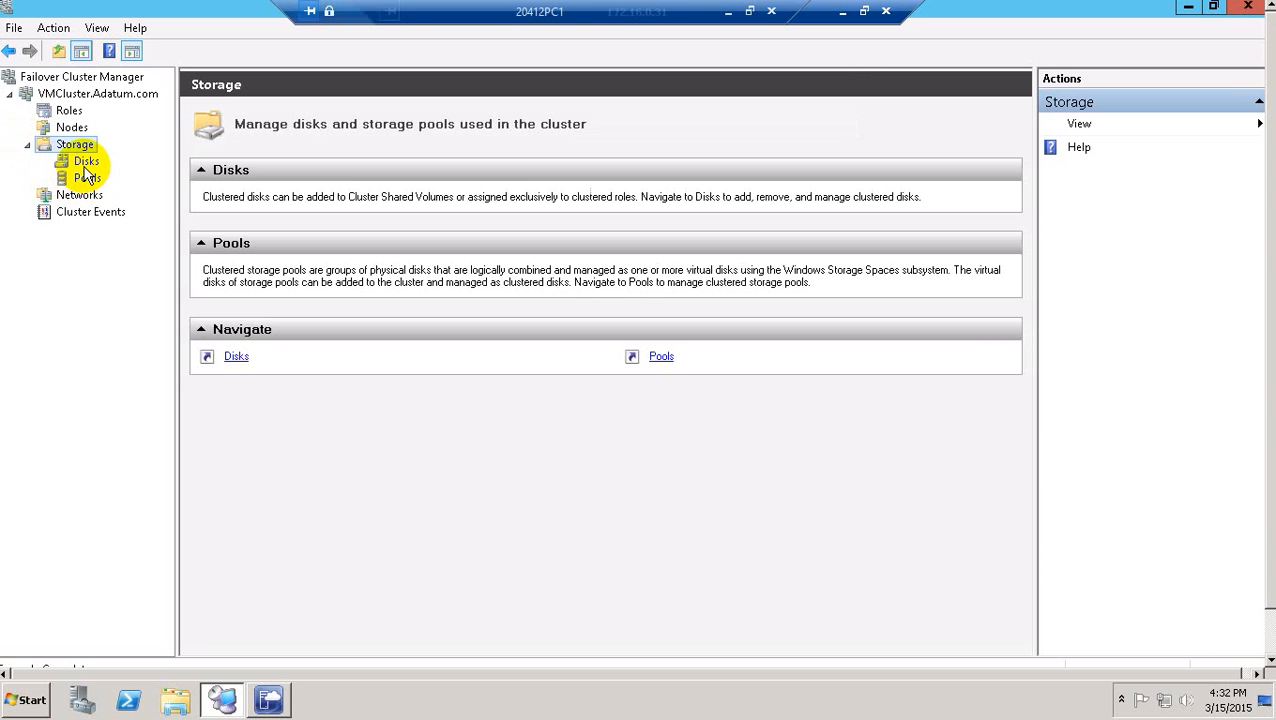
click(86, 164)
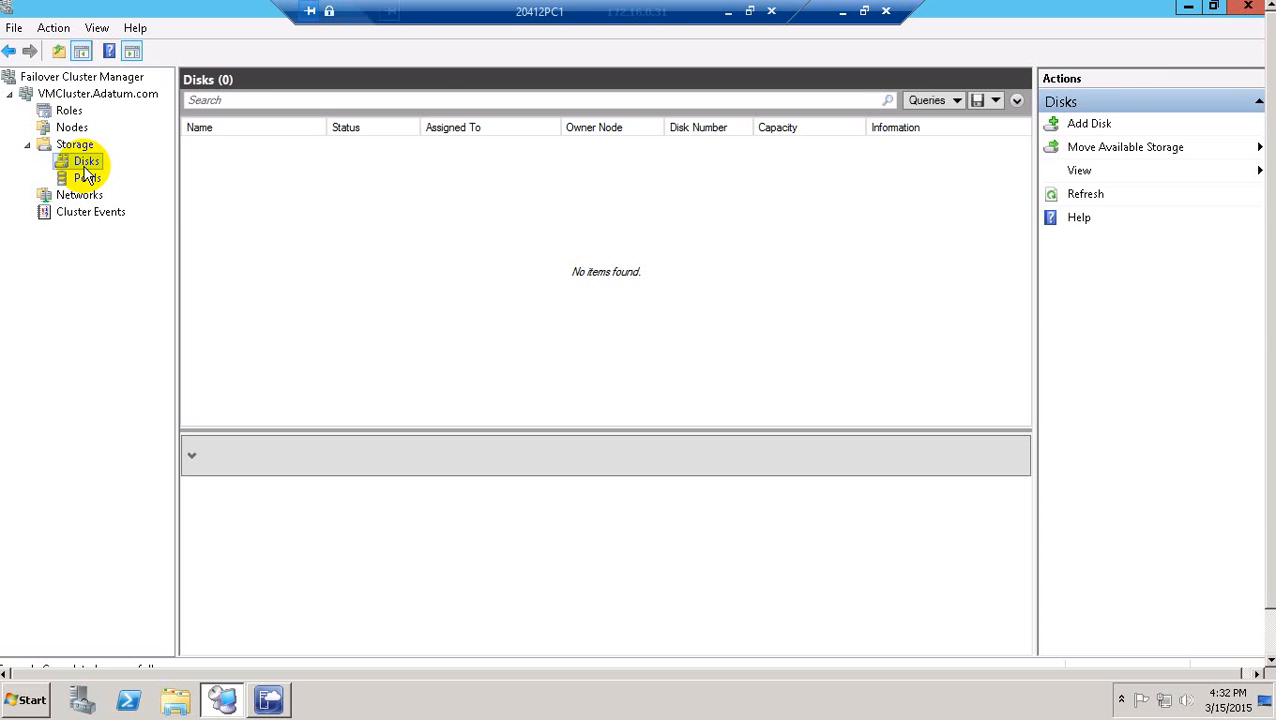
right_click(86, 166)
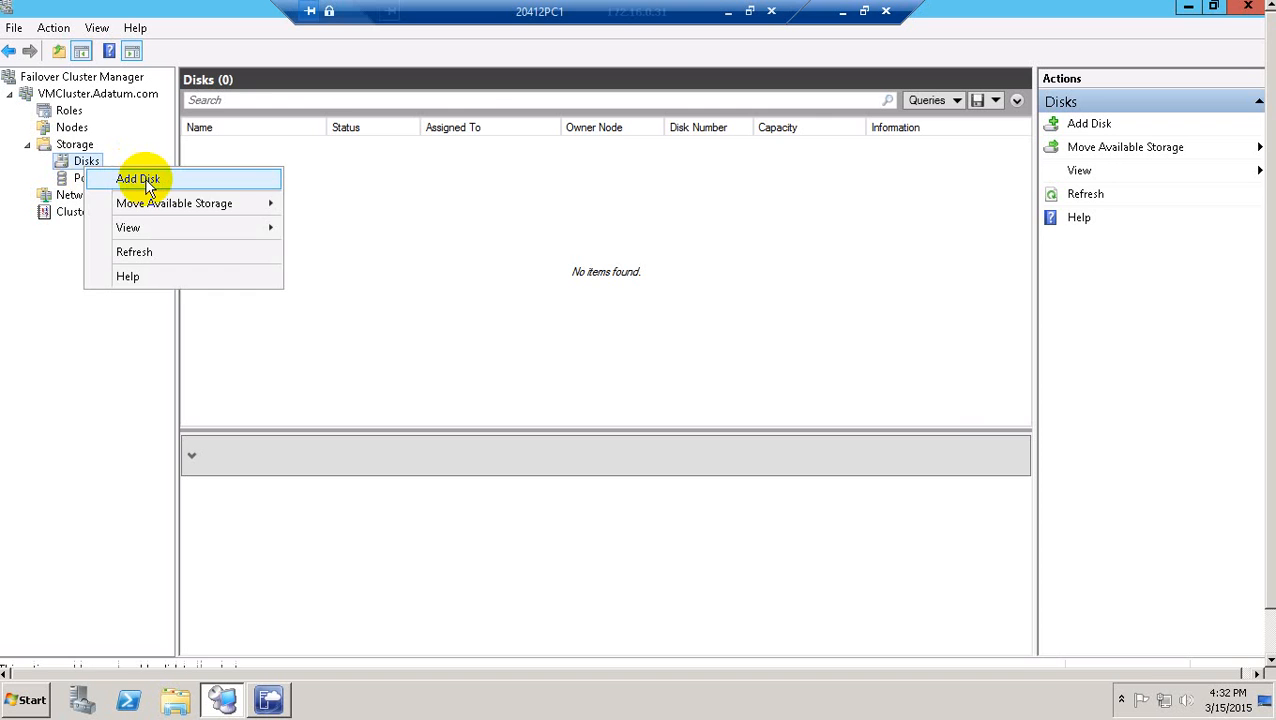
click(148, 179)
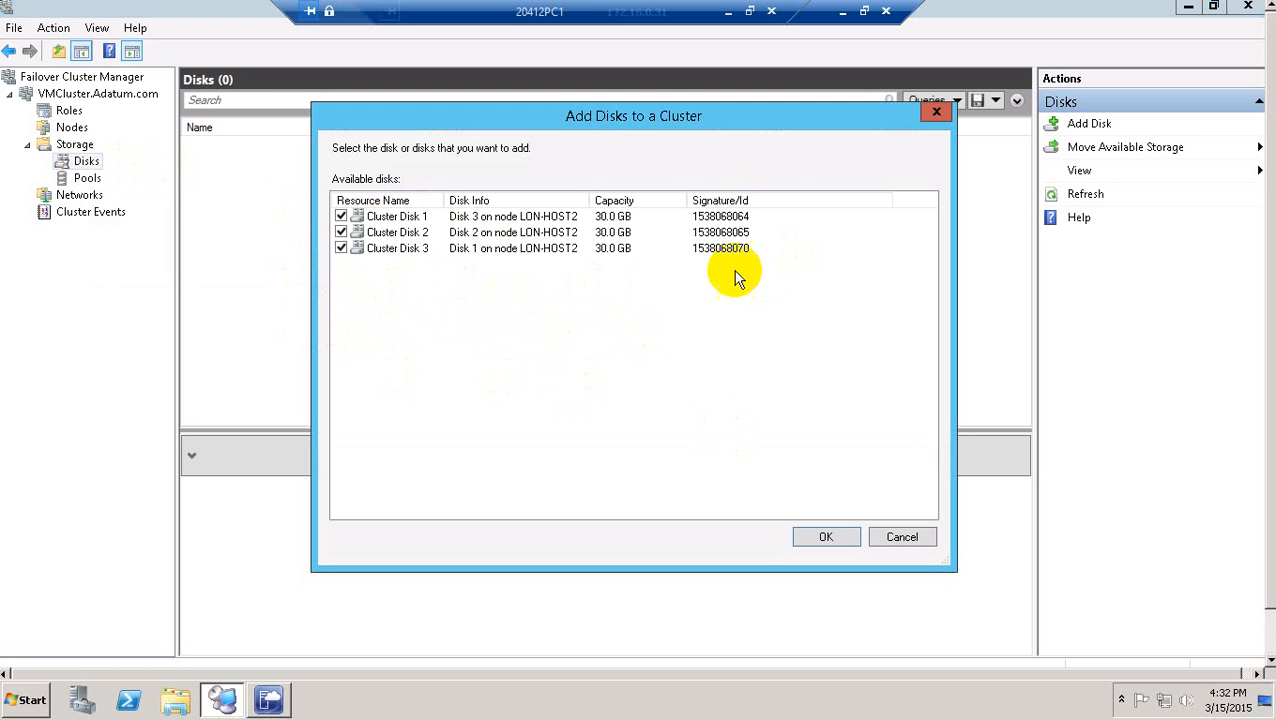
click(824, 537)
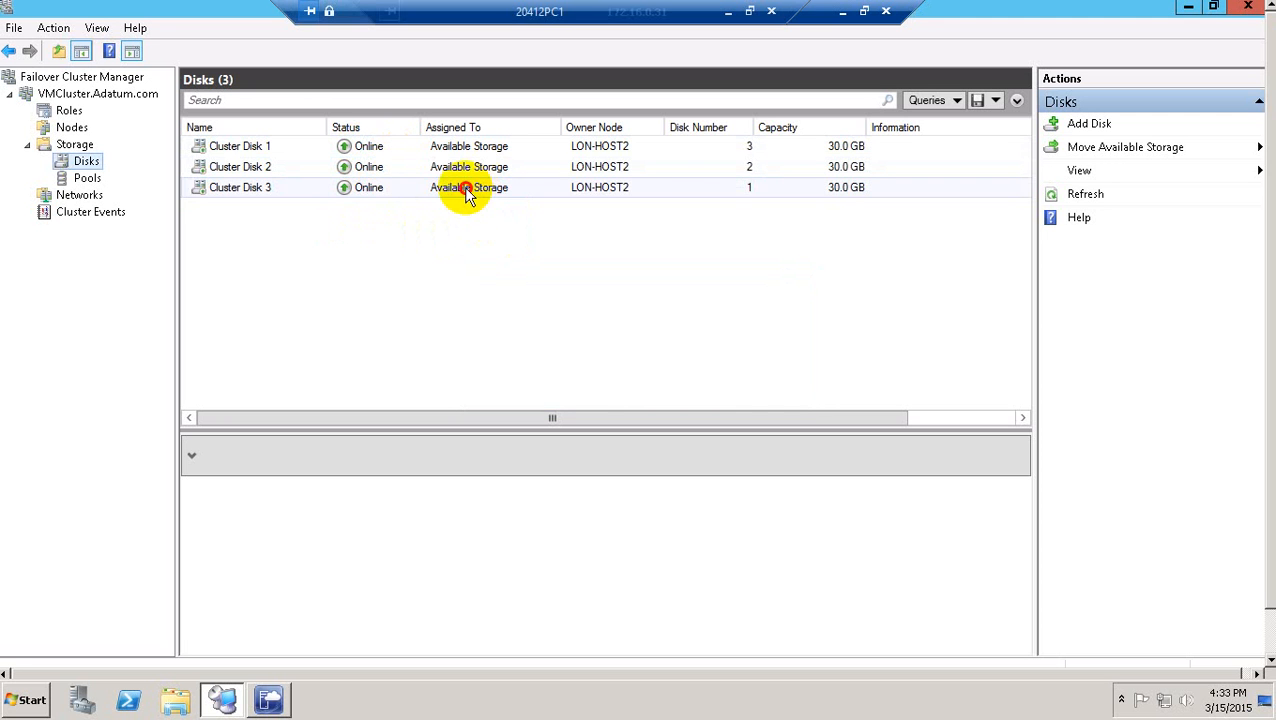
click(430, 150)
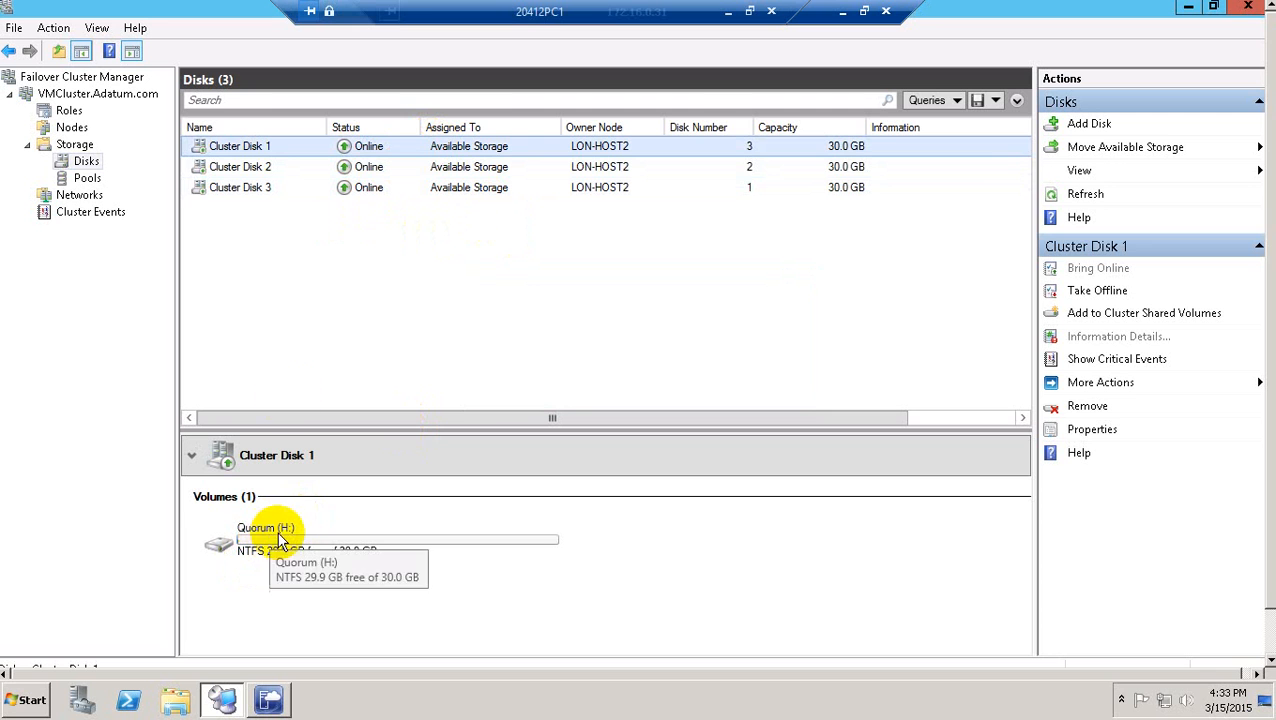
click(400, 175)
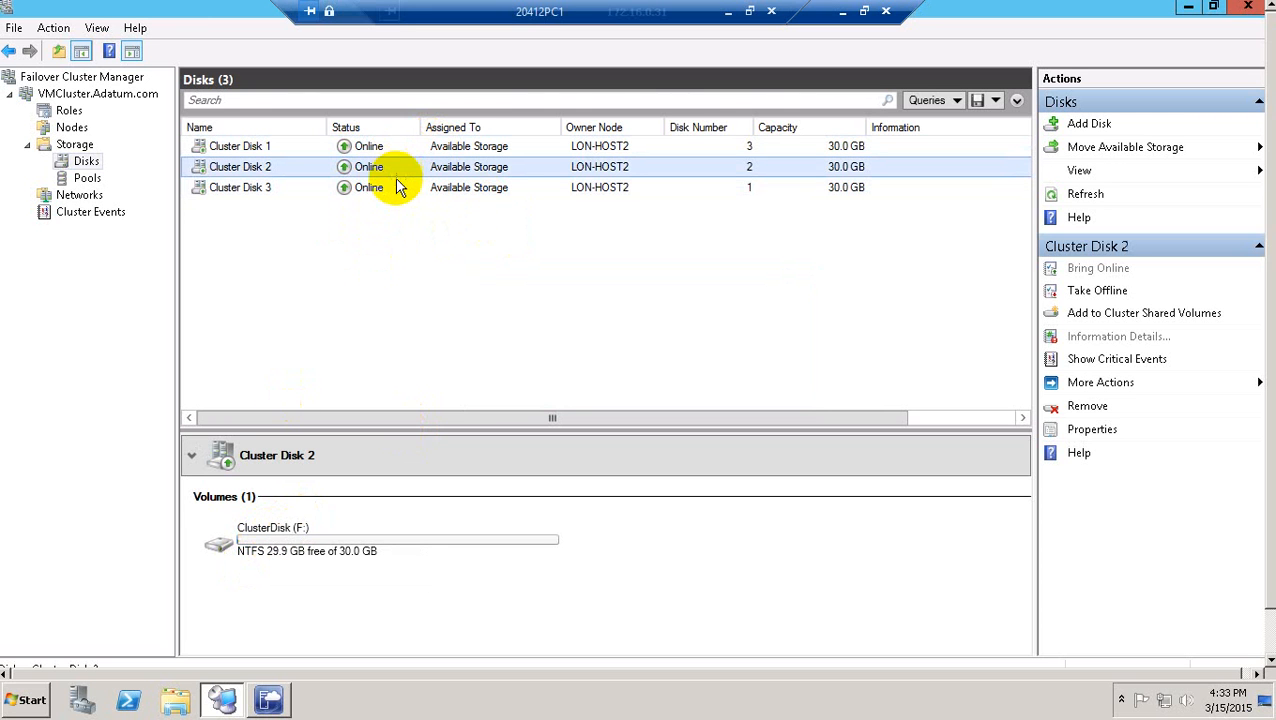
click(396, 192)
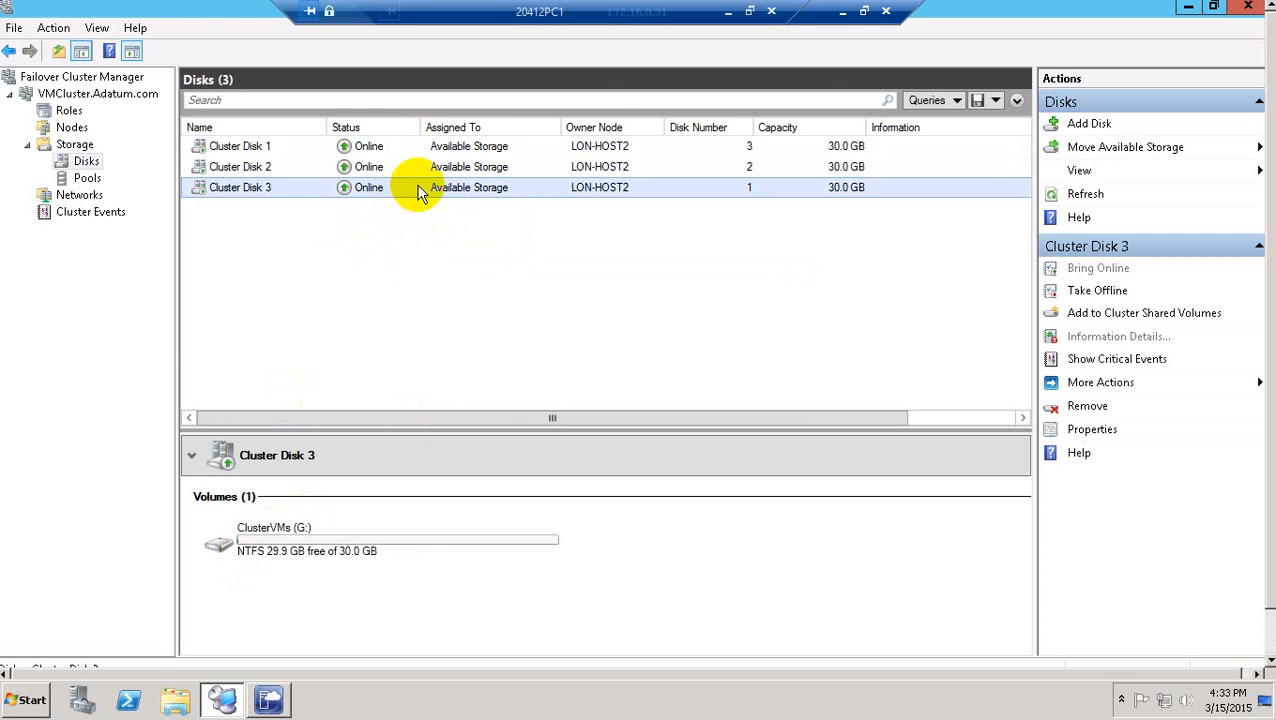
click(728, 12)
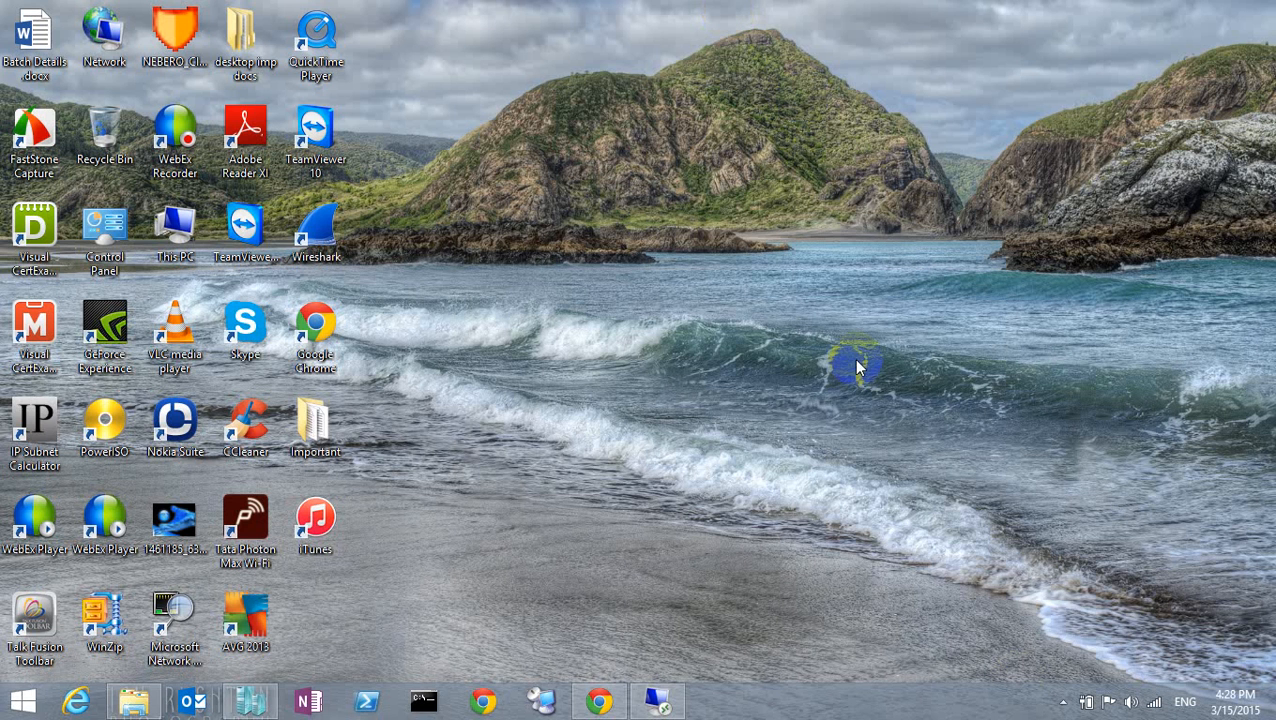
click(1064, 703)
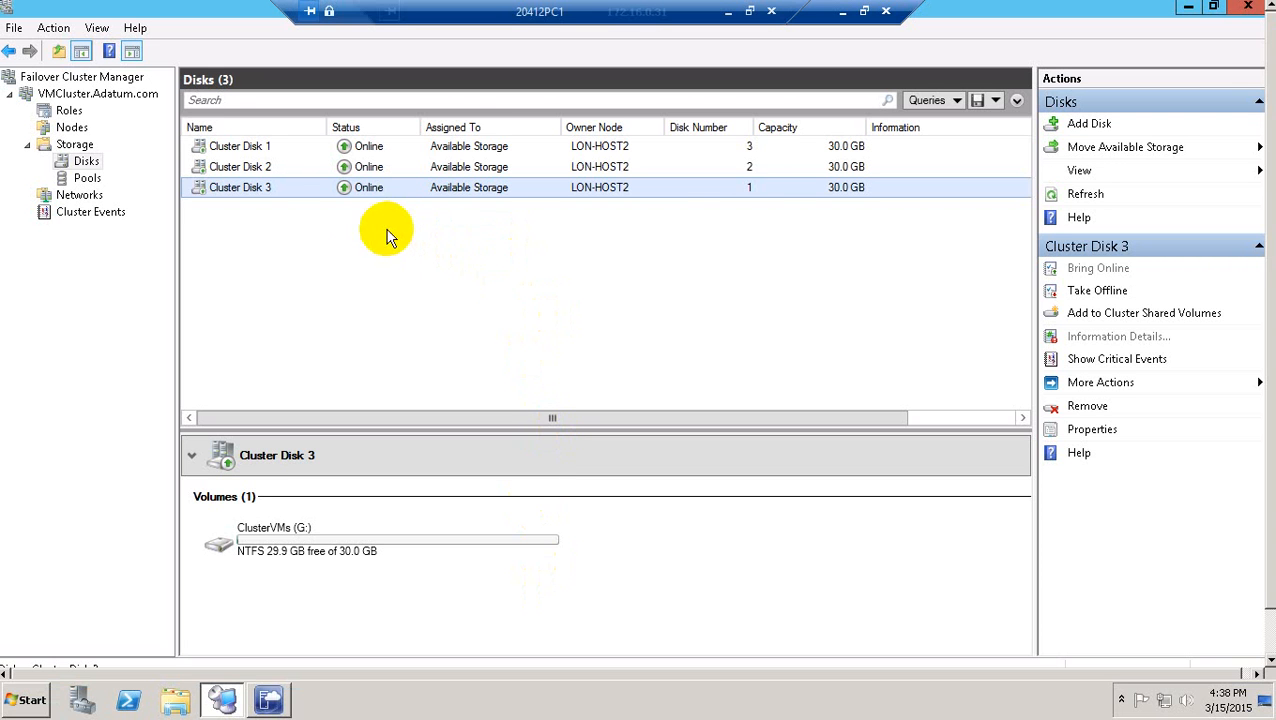
Add Cluster Disk 3 to Cluster Shared Volumes and check its CSVFS volume at C:\ClusterStorage\Volume1.
right_click(317, 187)
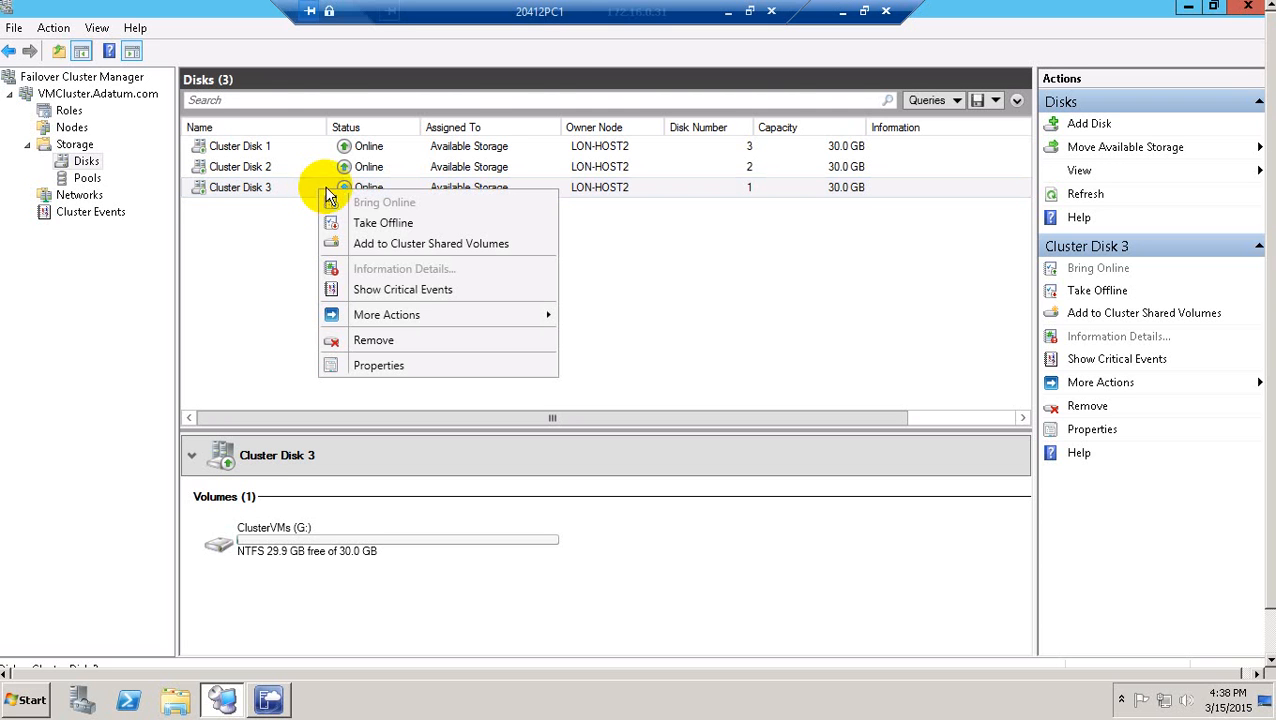
click(447, 250)
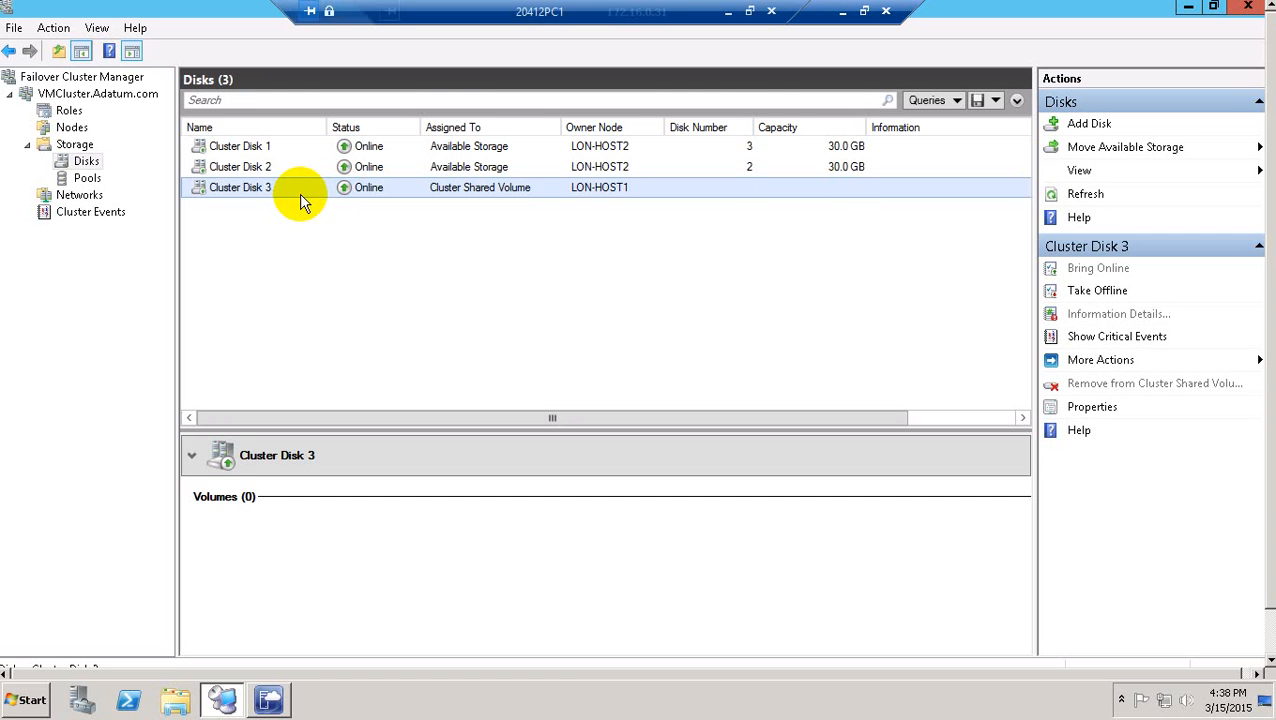
click(376, 194)
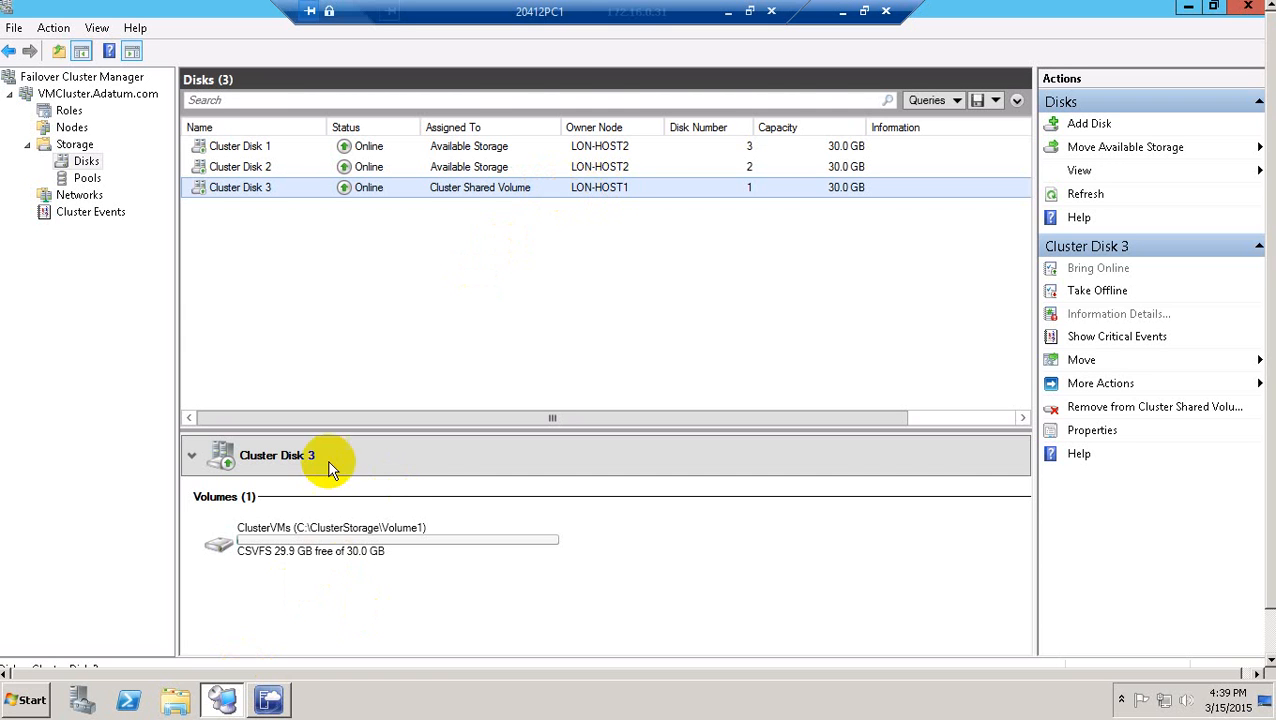
click(1268, 265)
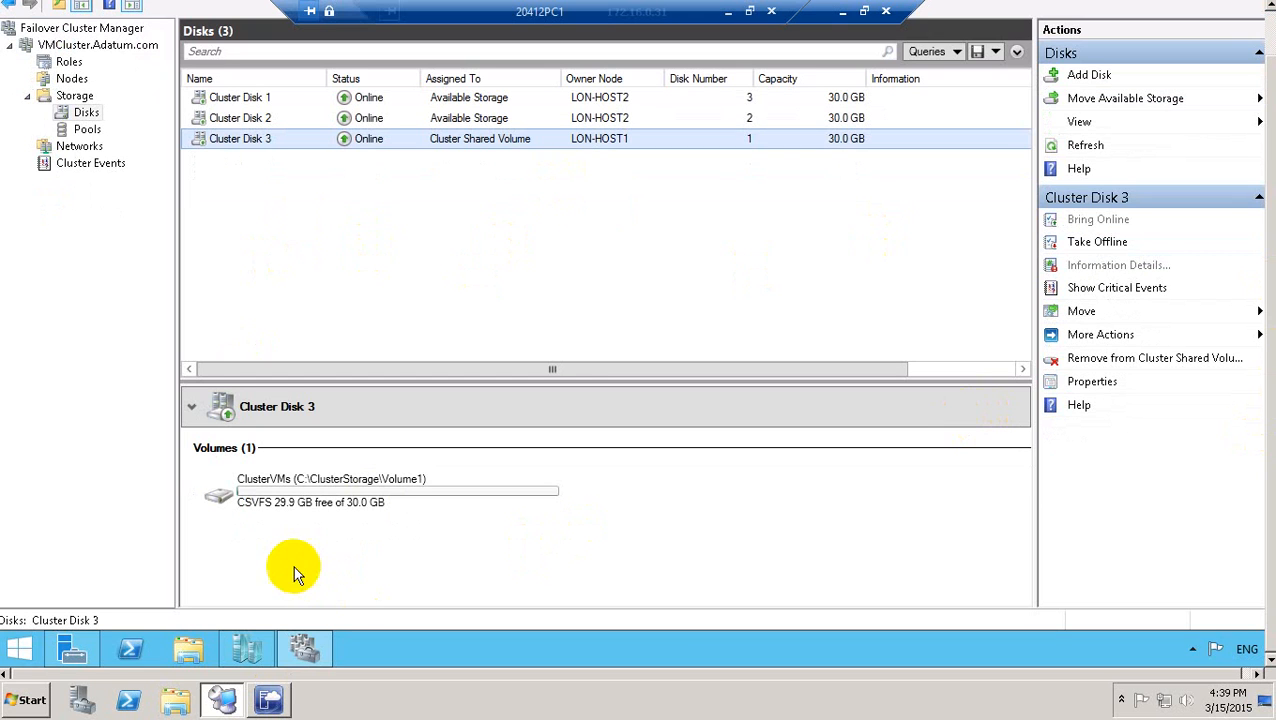
click(178, 648)
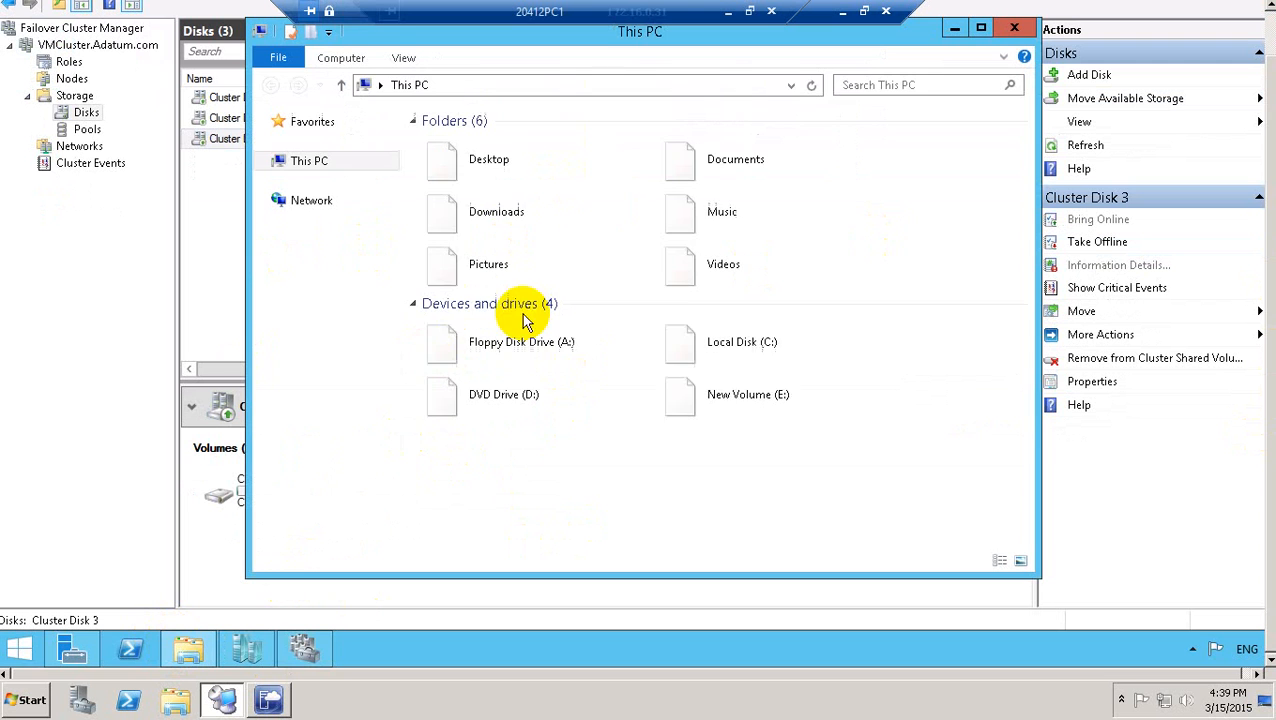
double_click(765, 327)
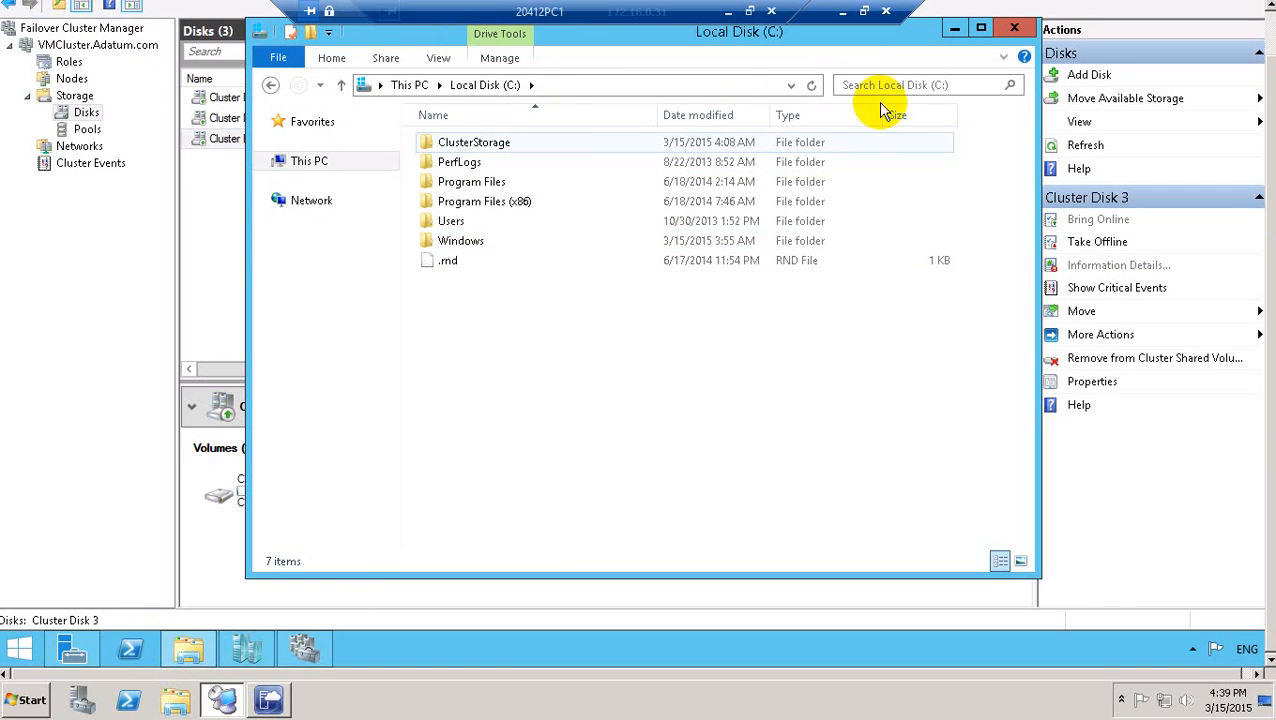
click(1015, 32)
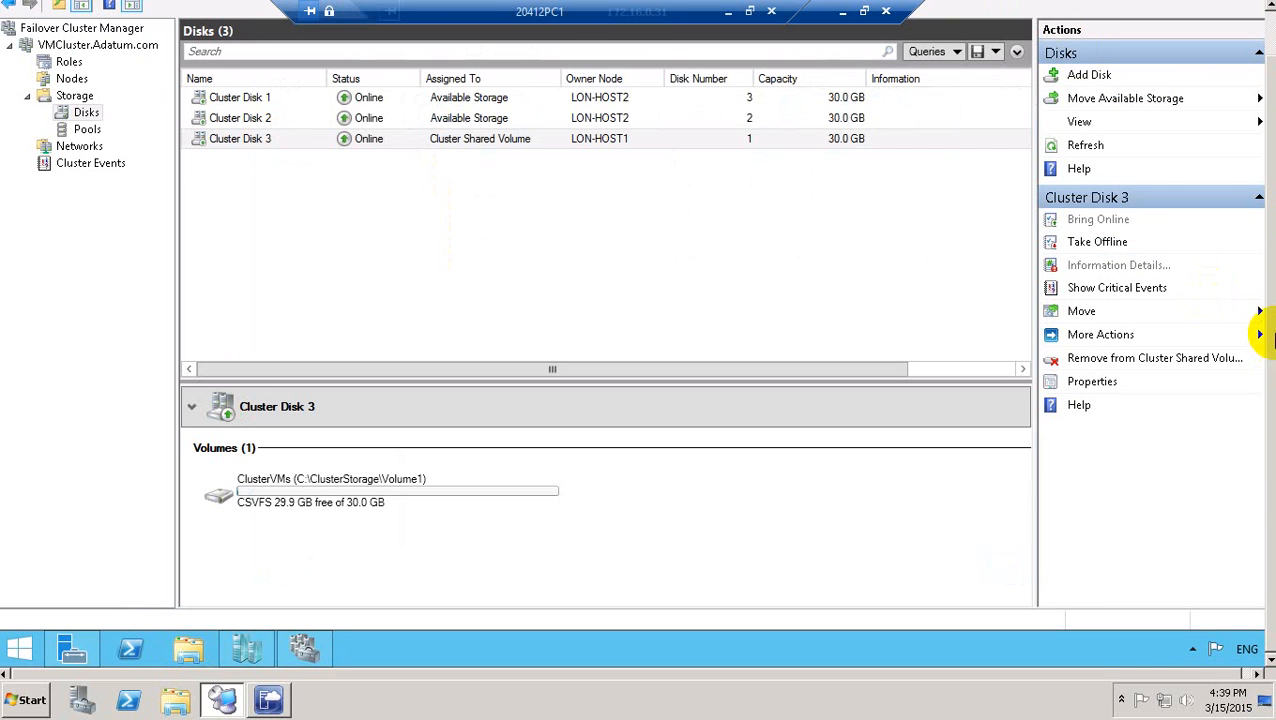
drag(1270, 334, 1270, 268)
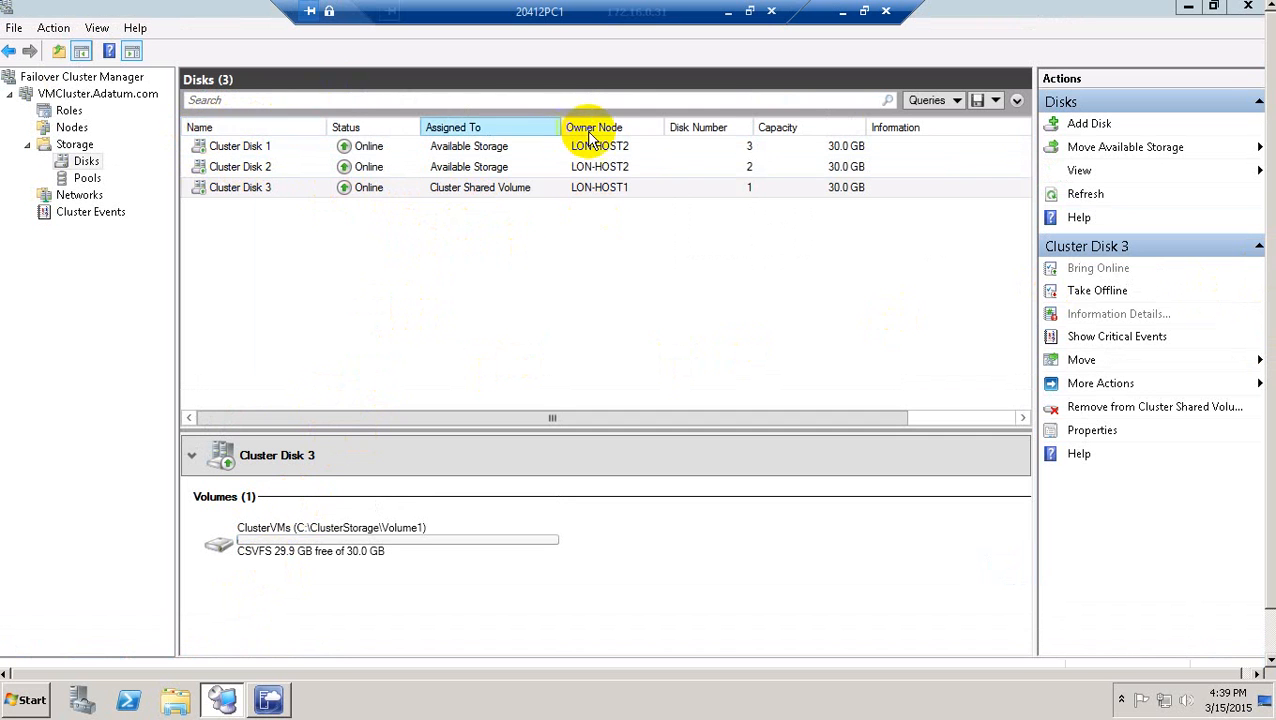
Check that LON-HOST2's Local Disk (C:) holds a ClusterStorage folder, then switch back to LON-HOST1.
click(865, 11)
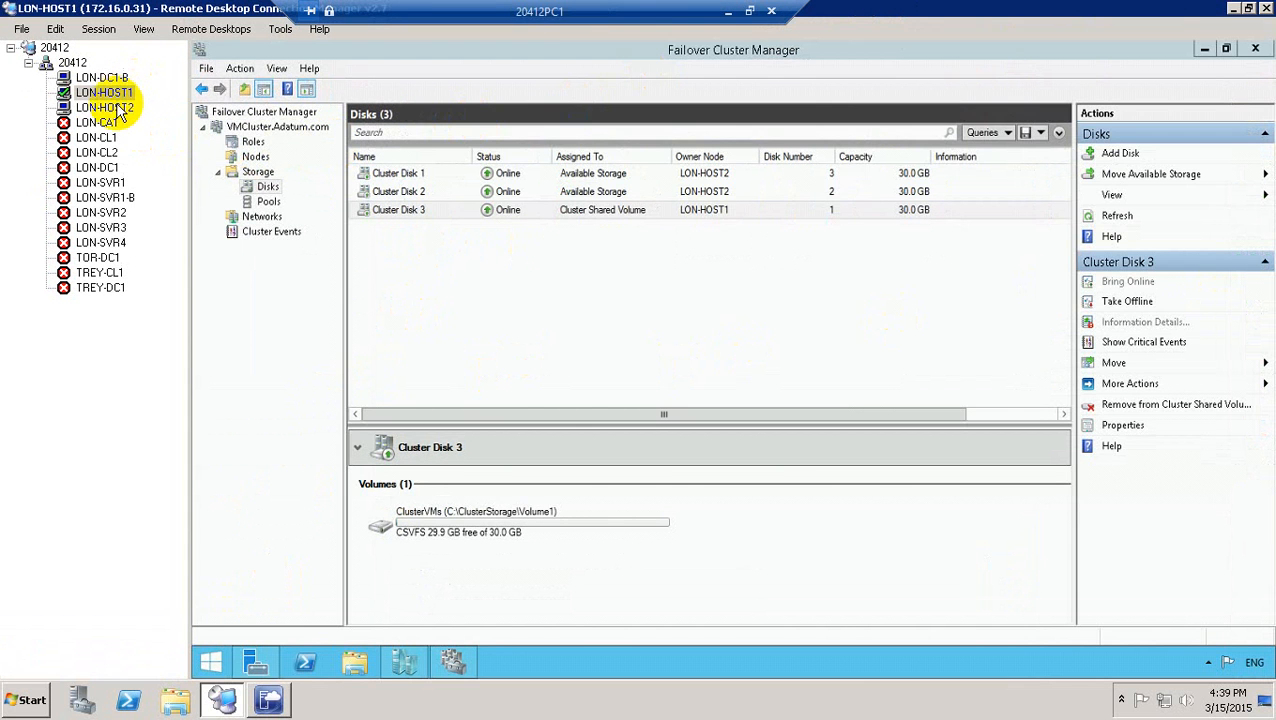
click(105, 107)
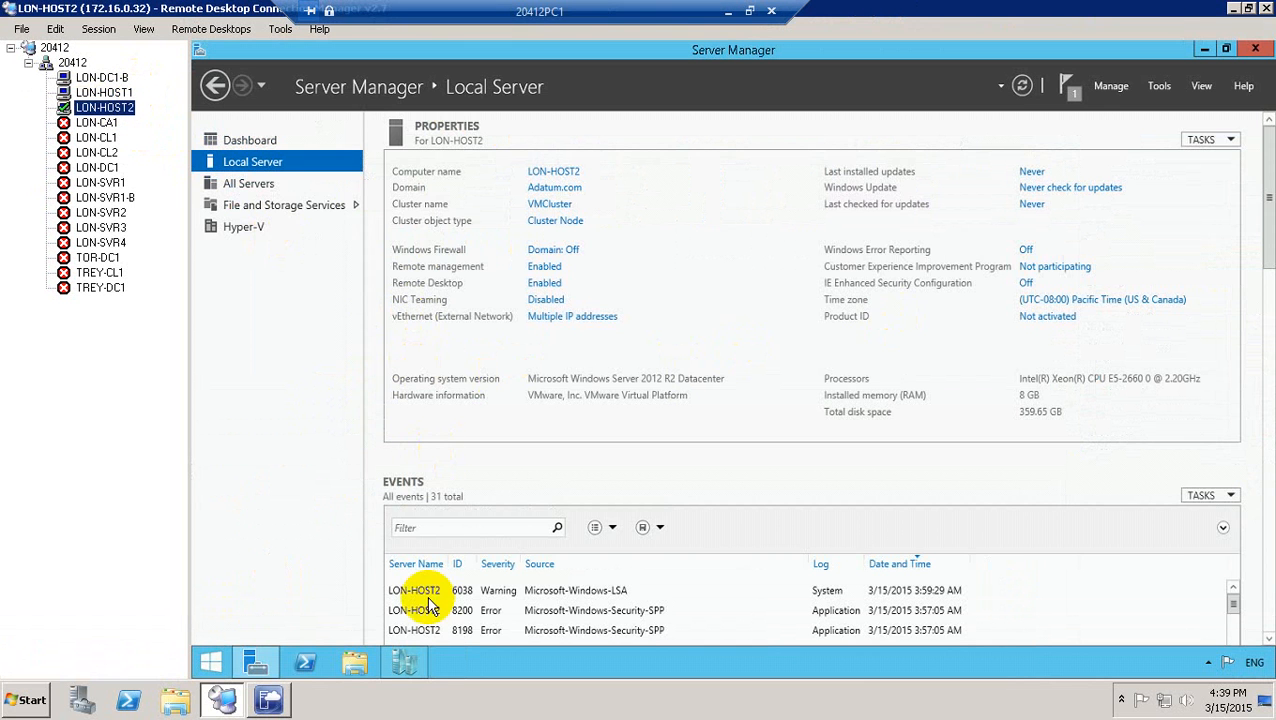
click(368, 659)
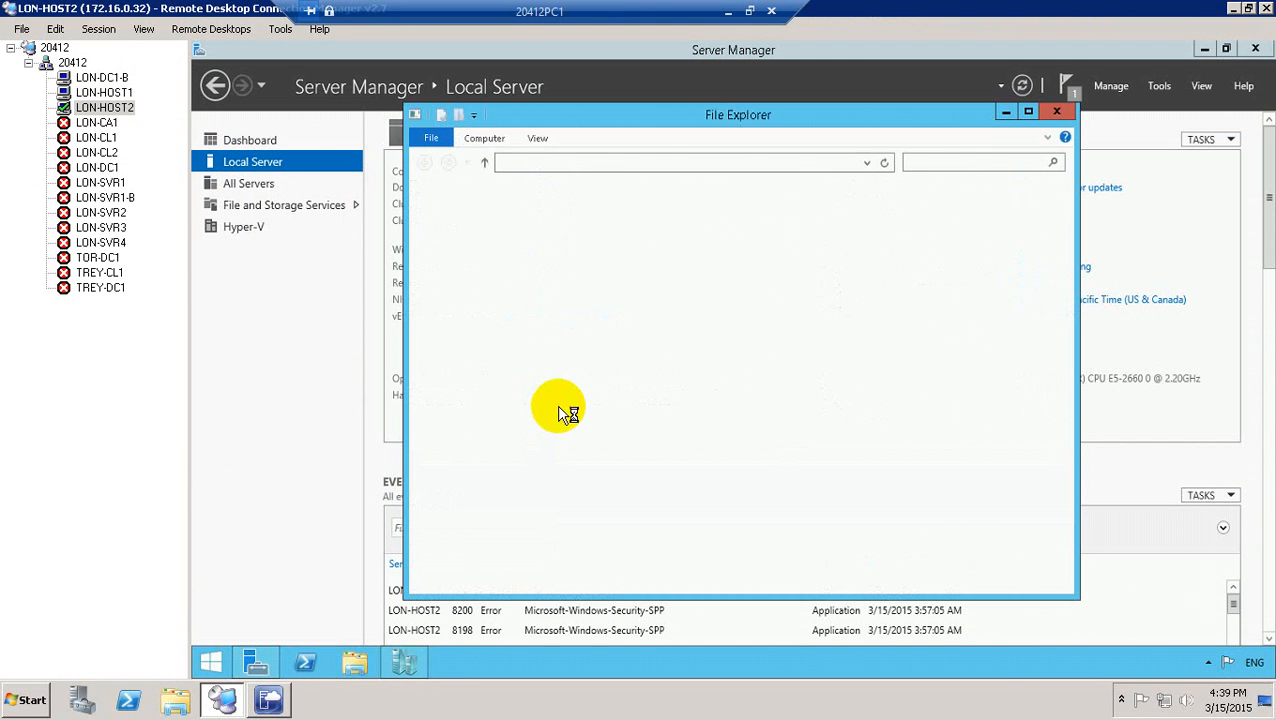
double_click(836, 390)
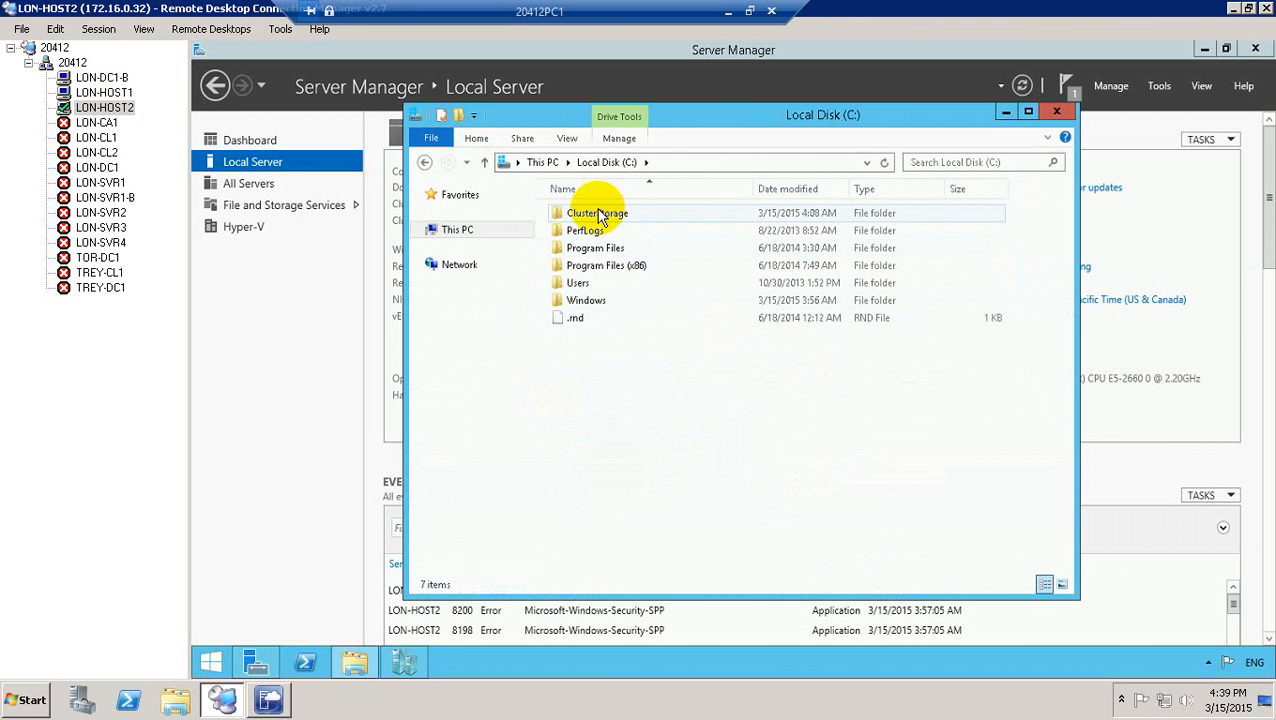
click(1058, 113)
click(1058, 113)
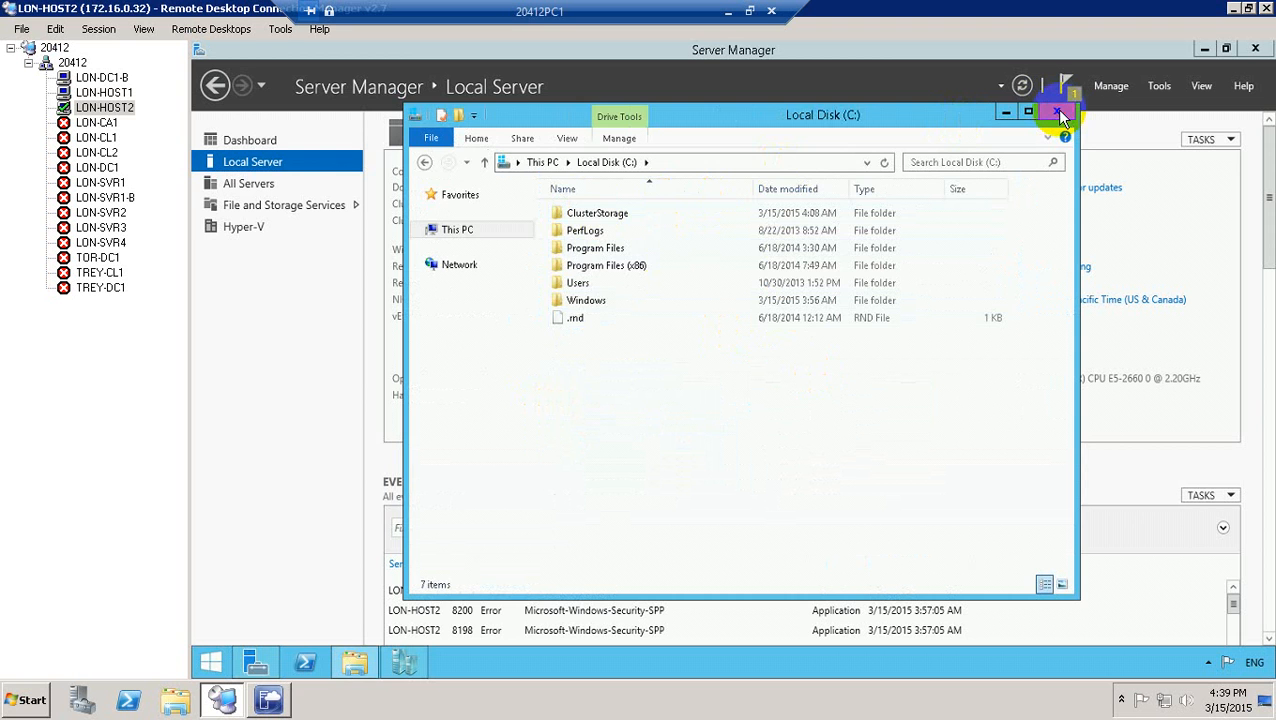
click(128, 92)
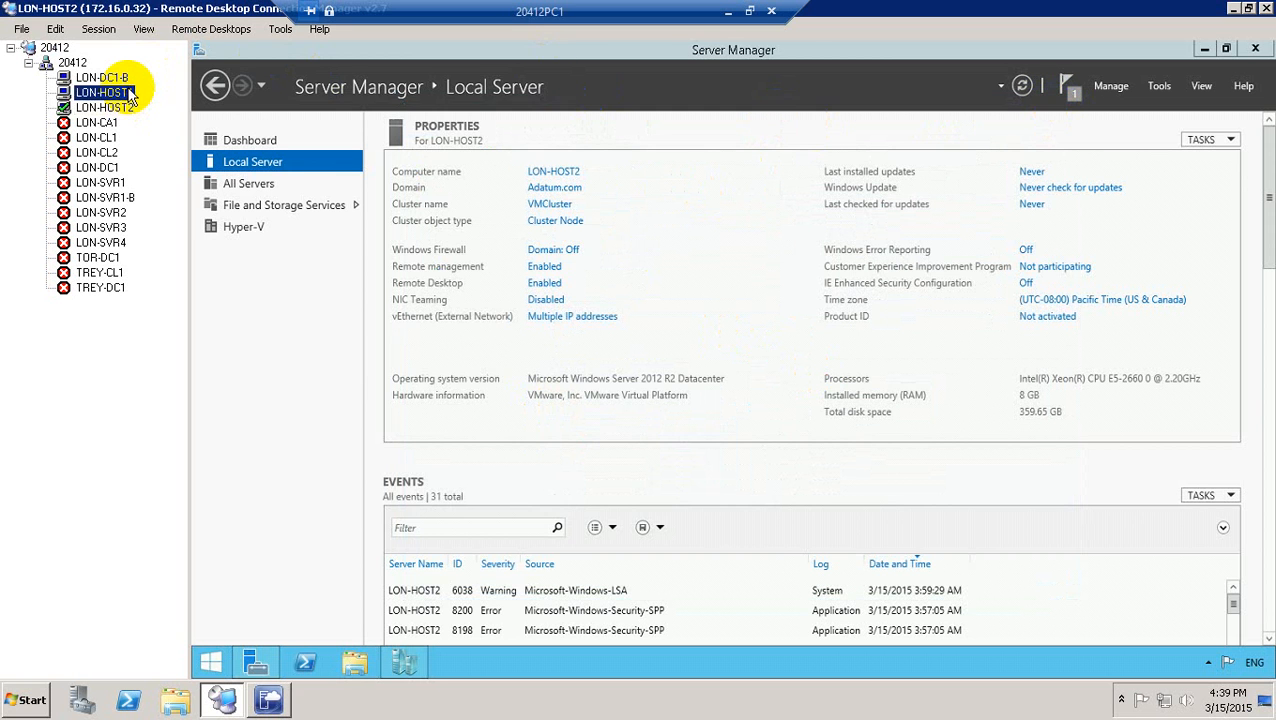
Switch the LON-HOST1 session to full screen from the Session menu.
click(98, 29)
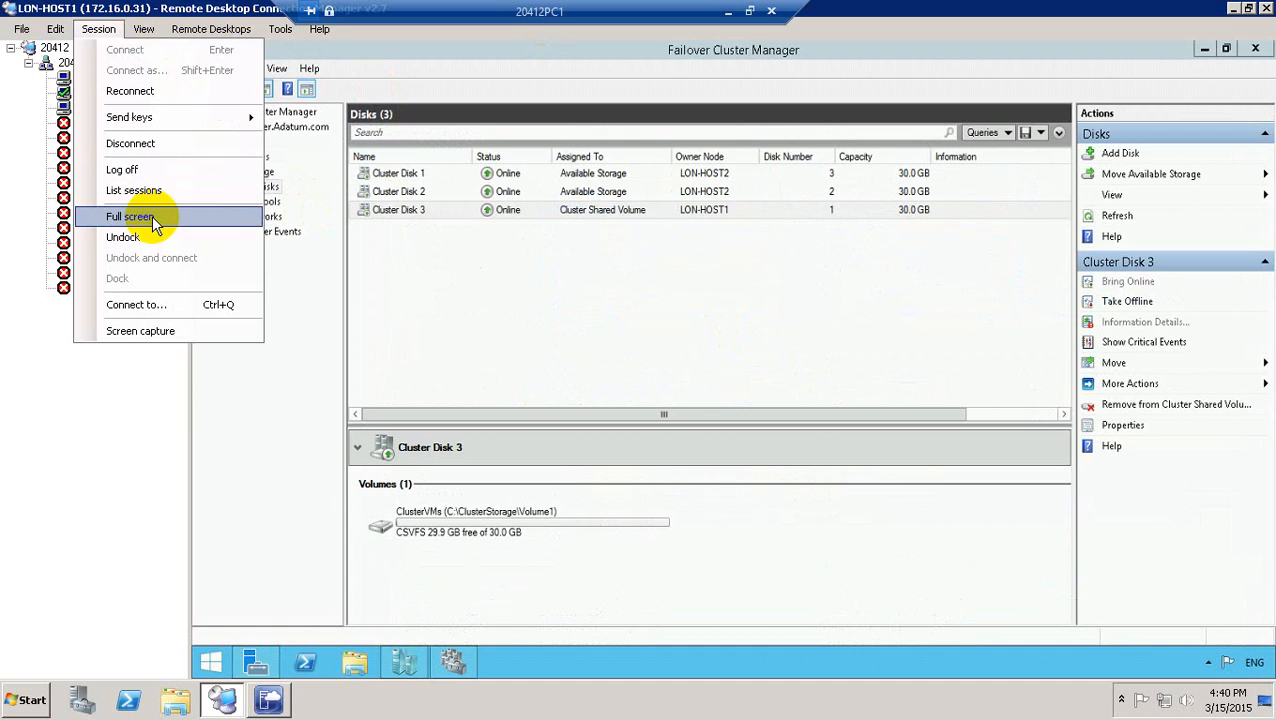
click(152, 215)
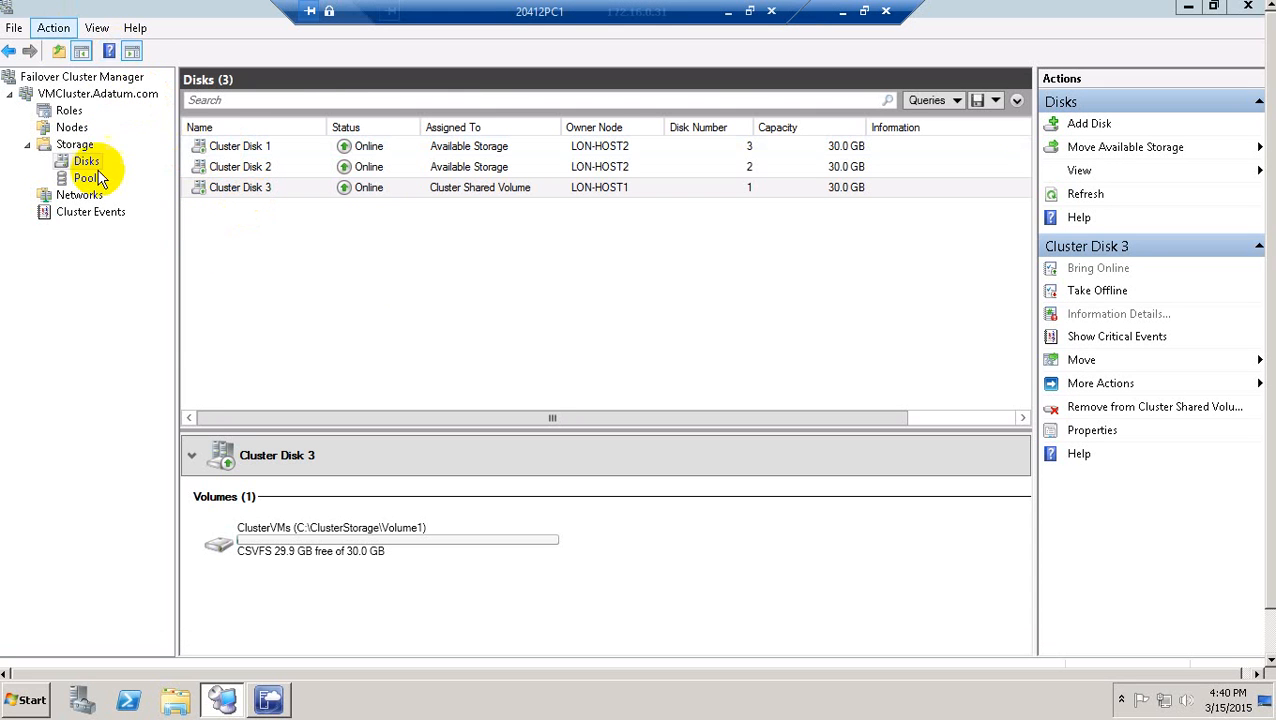
Run the quorum wizard with default settings so Cluster Disk 1 becomes disk witness, then view Roles.
right_click(91, 96)
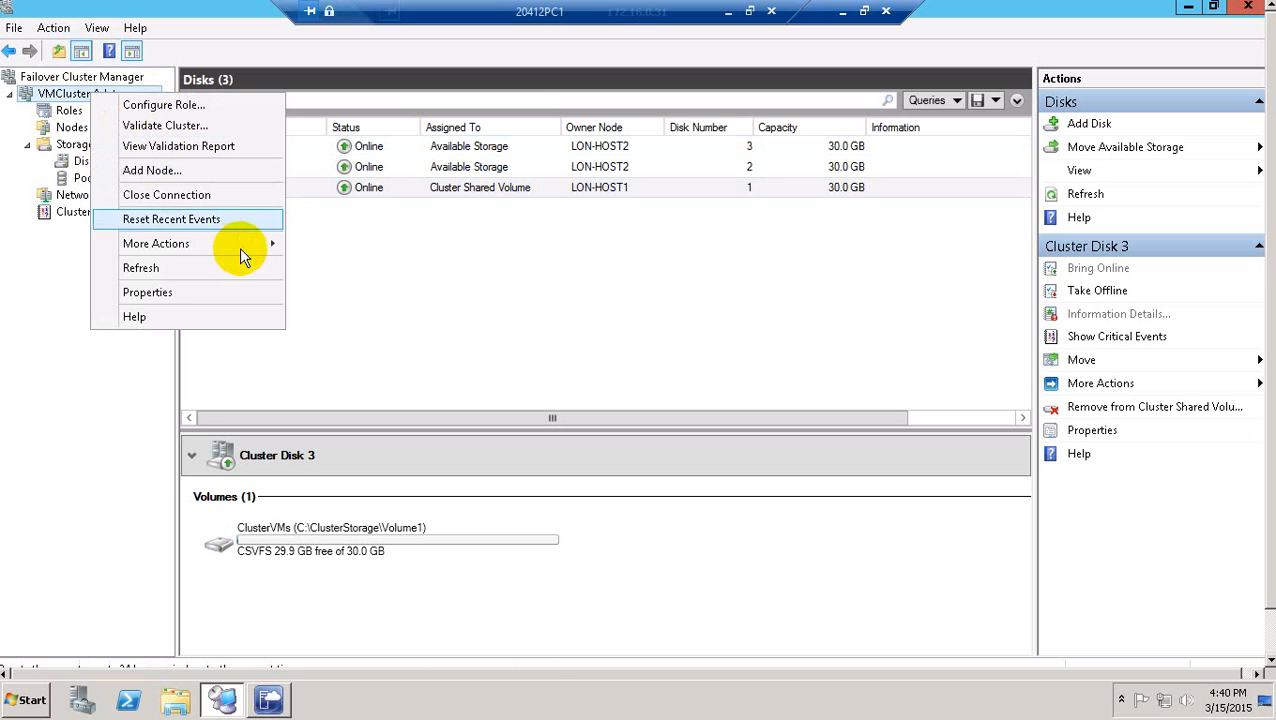
mouse_move(245, 250)
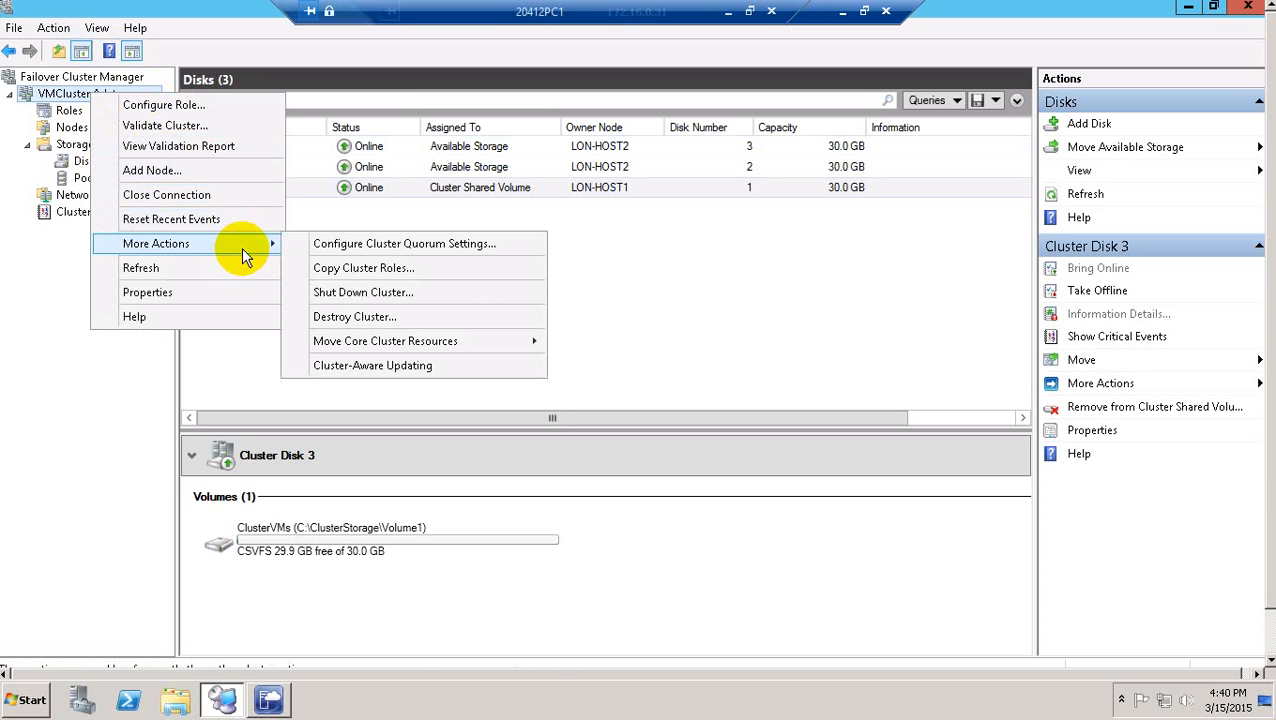
click(410, 246)
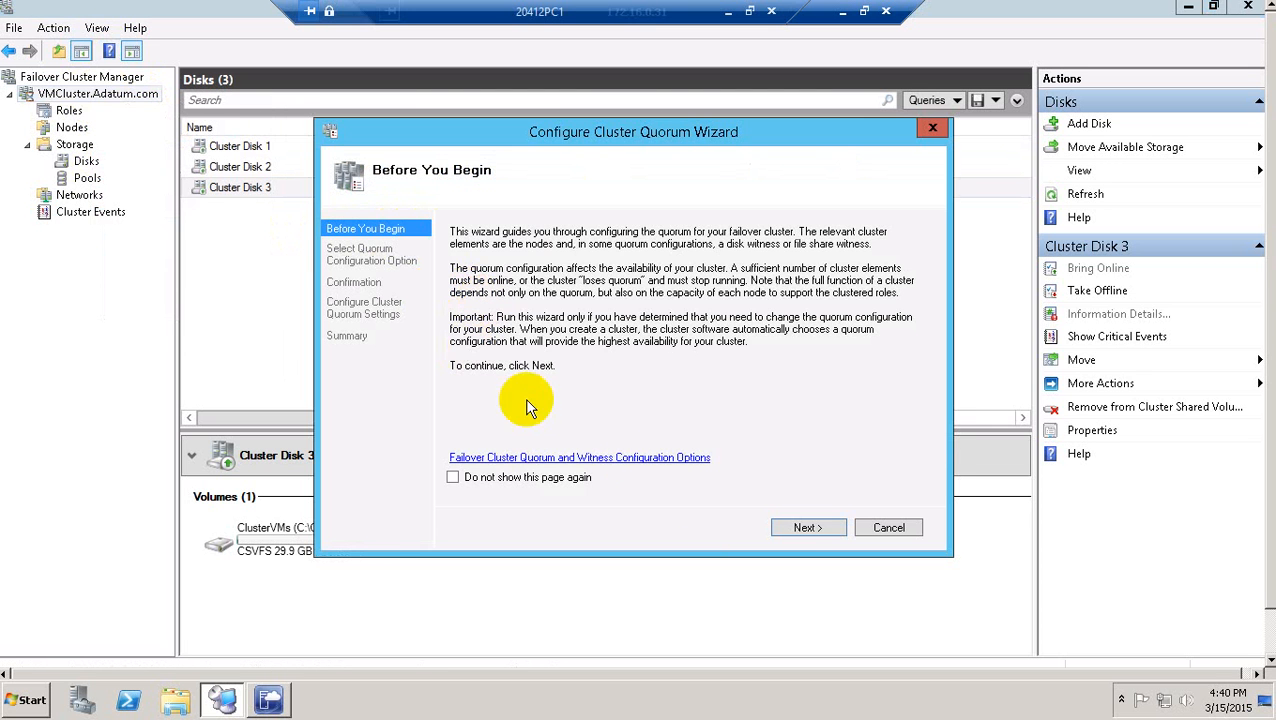
click(806, 528)
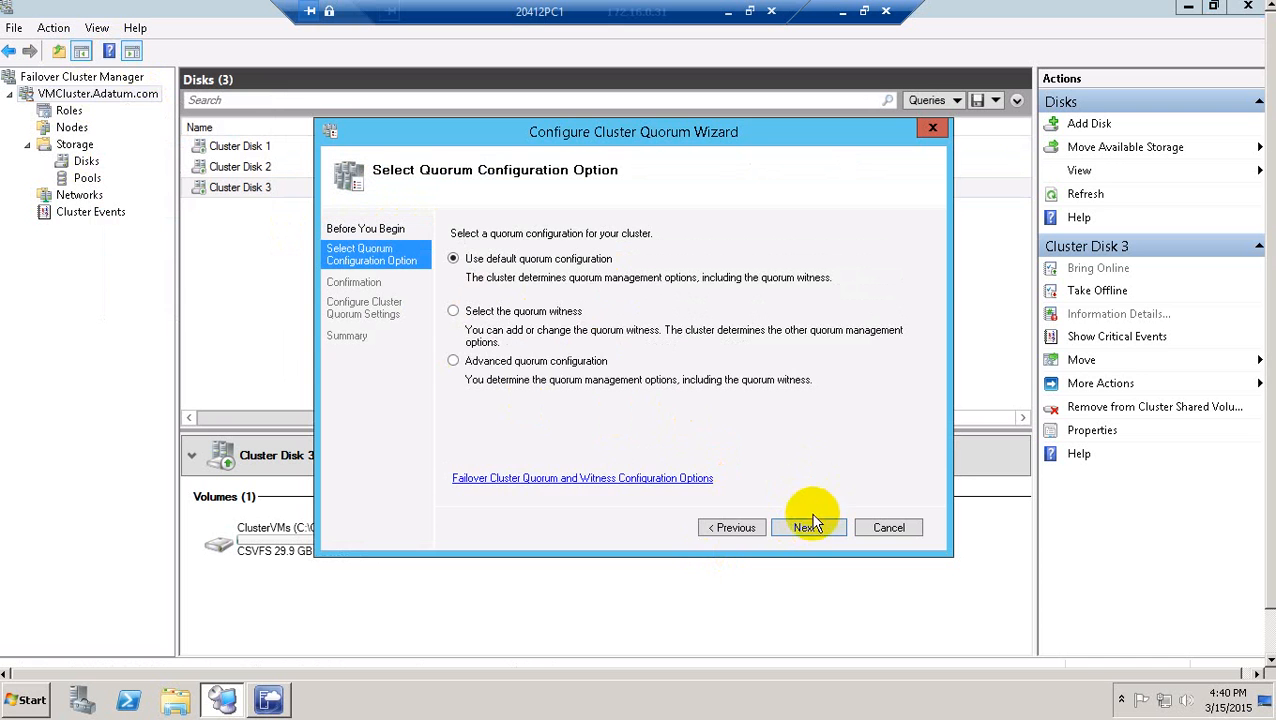
click(814, 533)
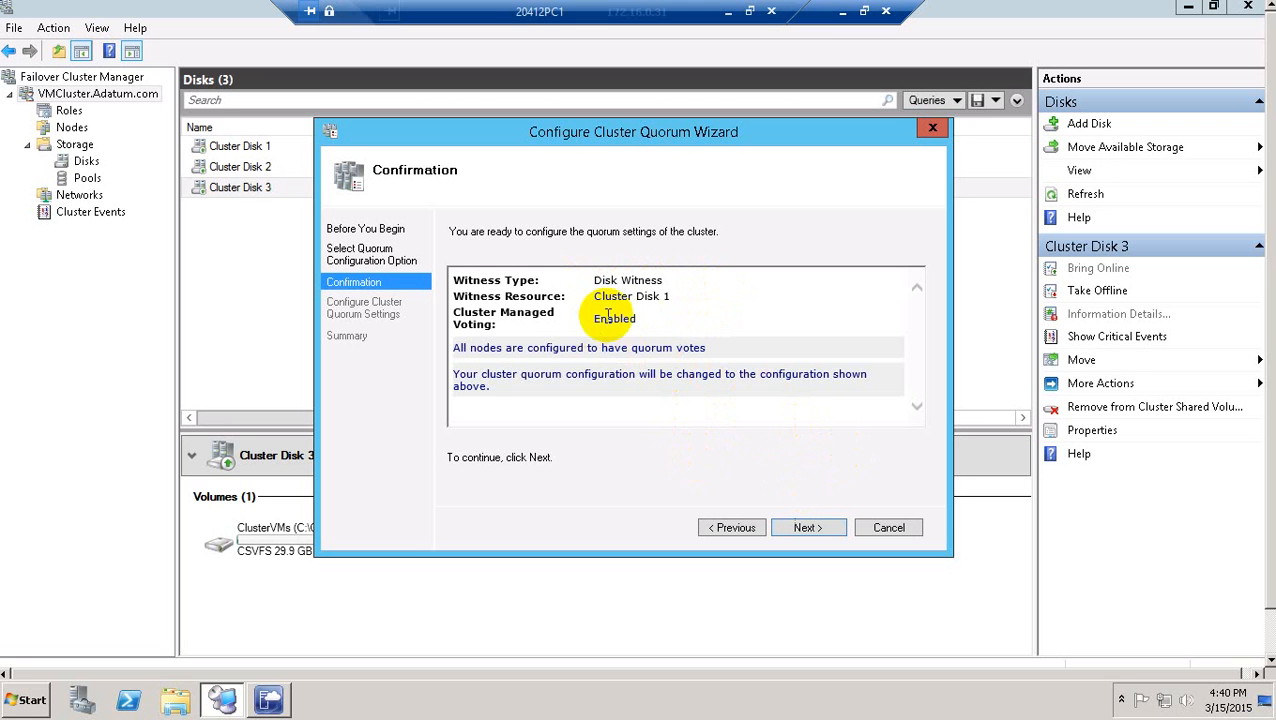
click(807, 528)
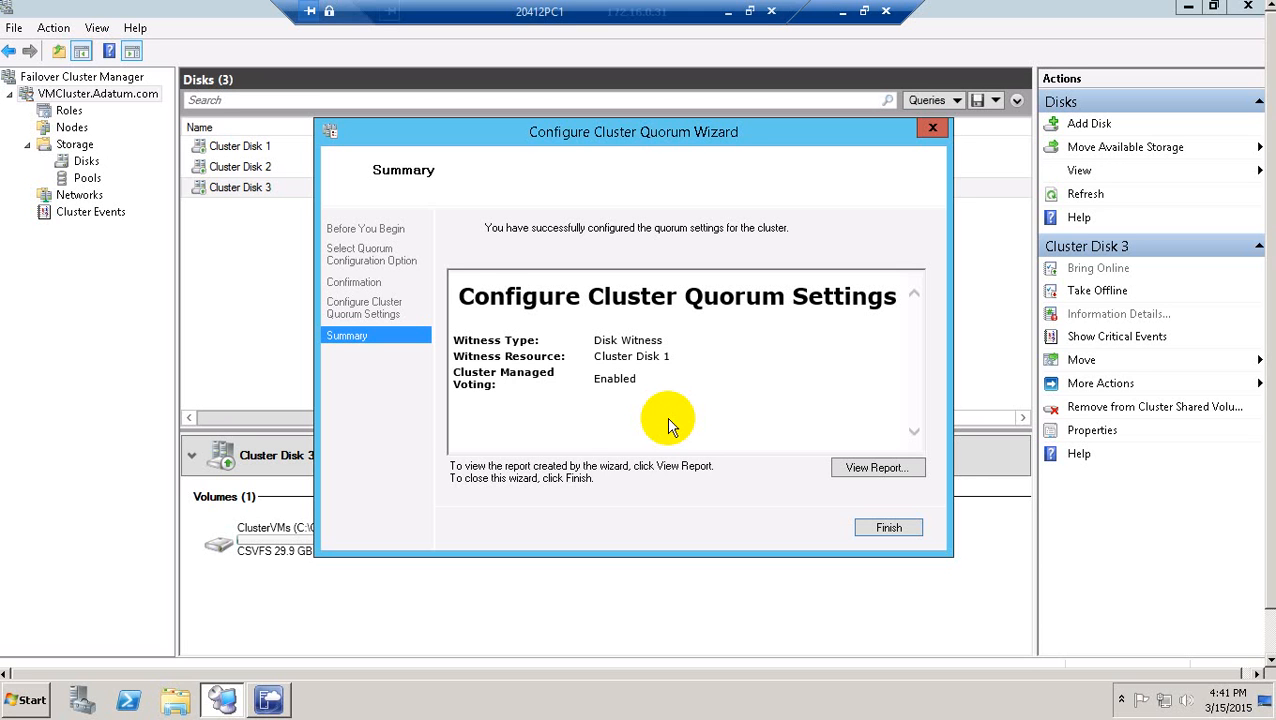
click(886, 526)
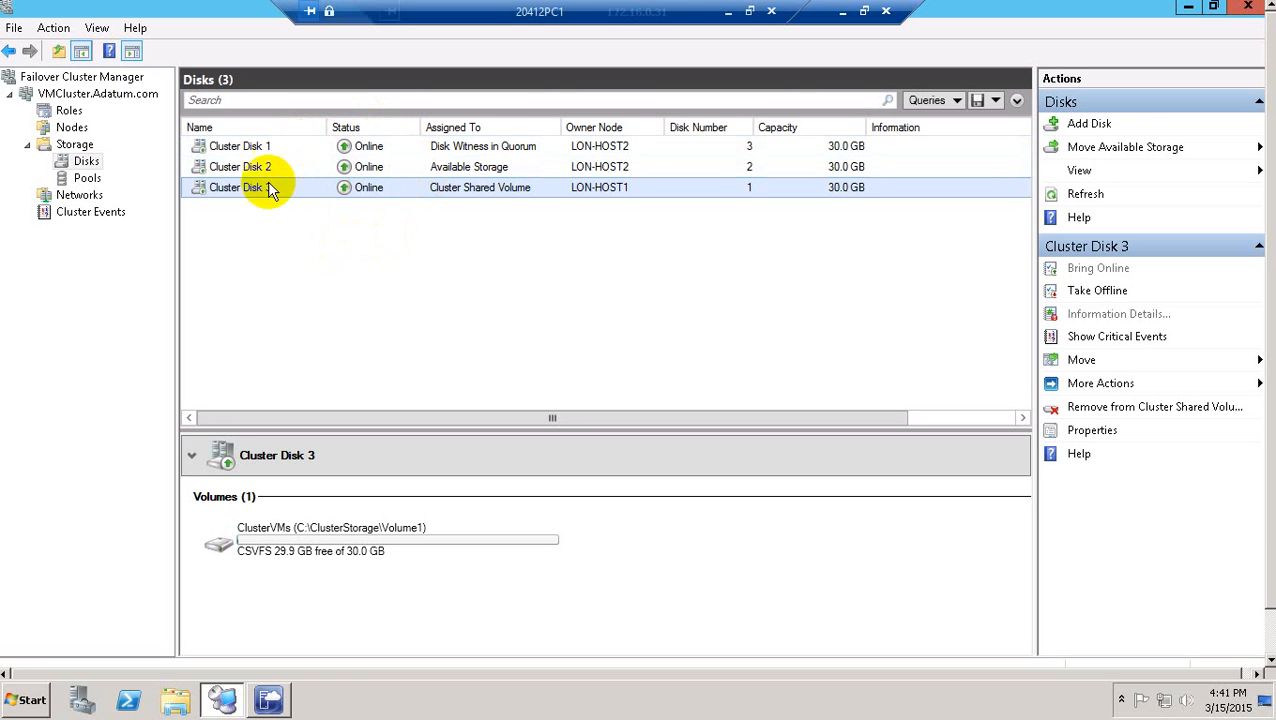
click(68, 110)
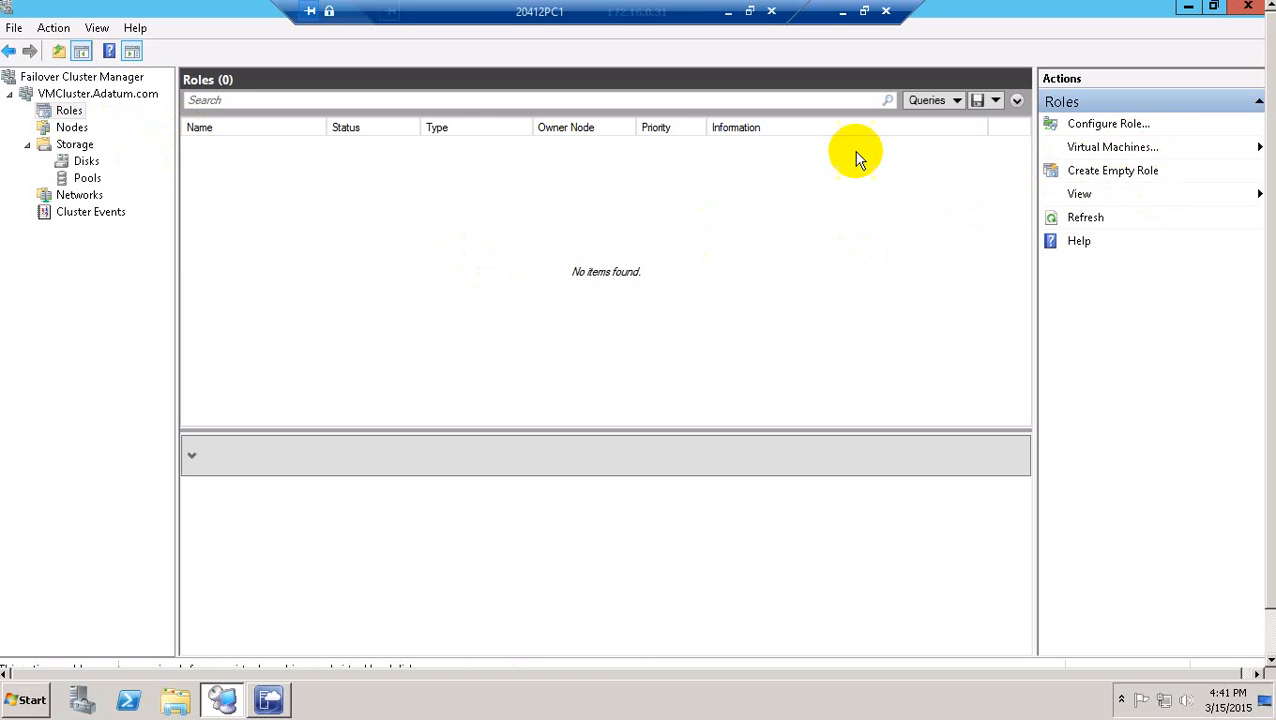
Browse the High Availability Wizard's role list, cancel without adding a role, and minimize the remote session.
right_click(57, 111)
click(142, 123)
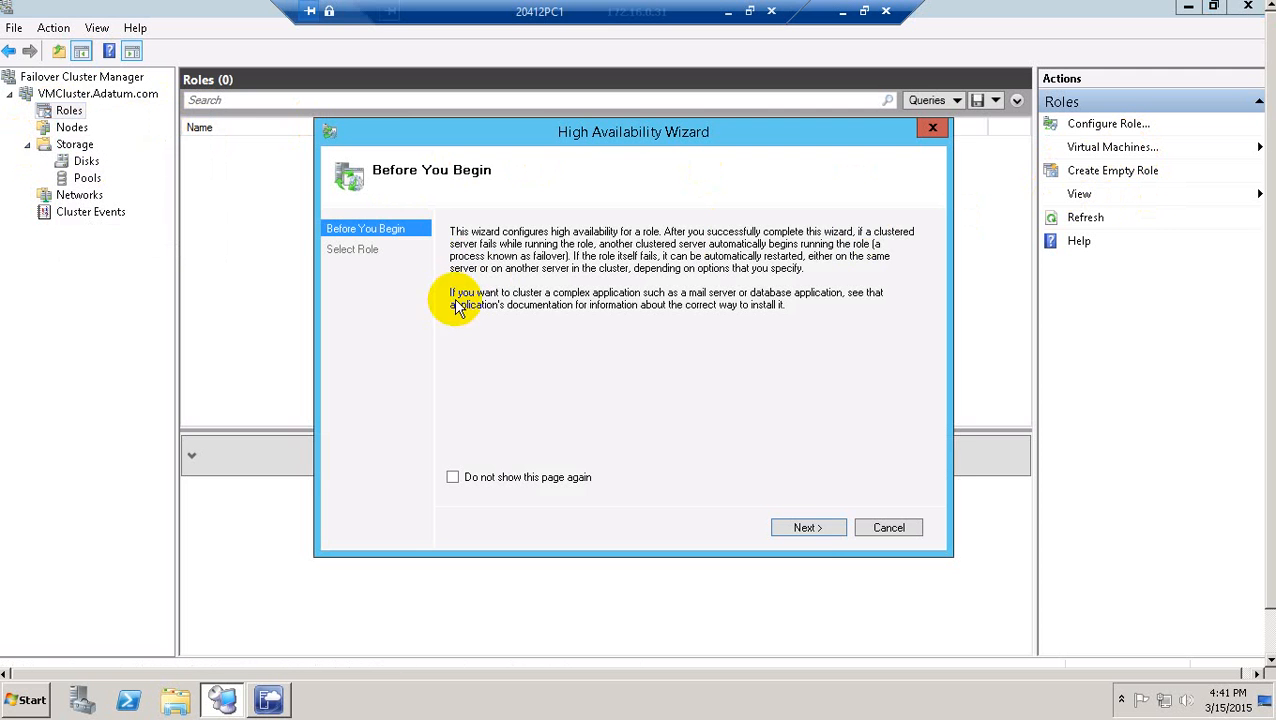
click(806, 530)
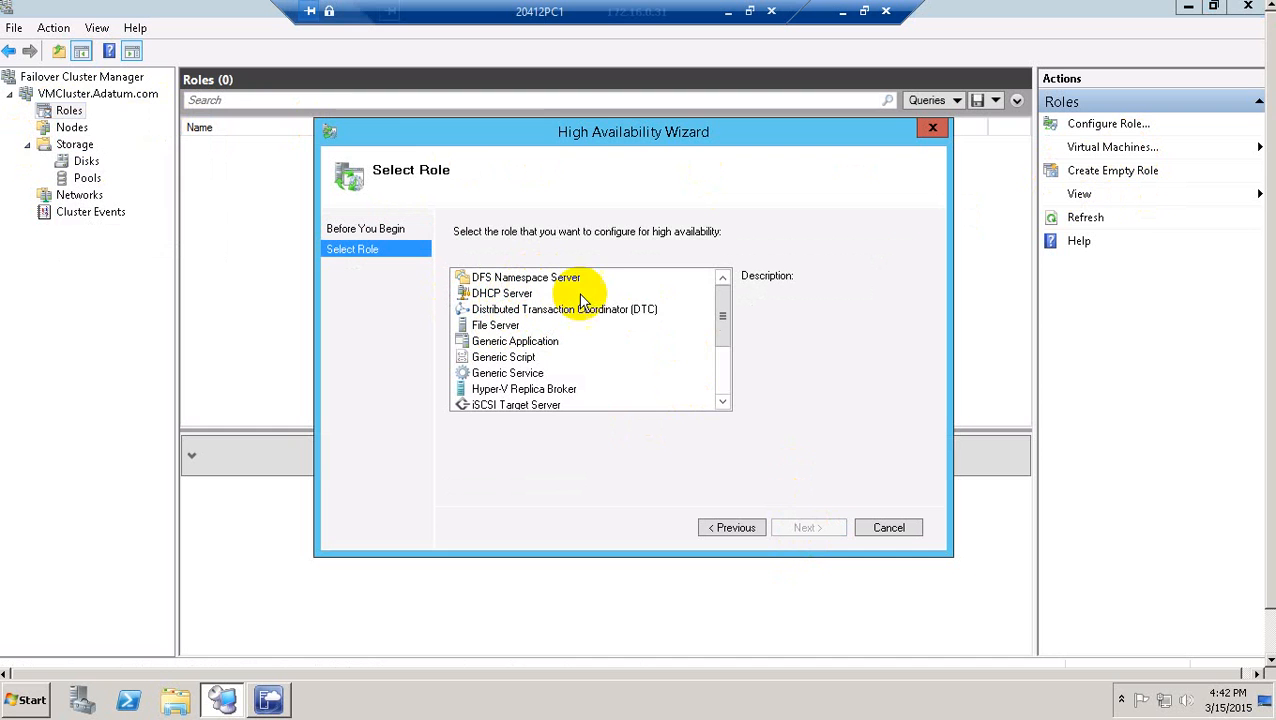
drag(724, 330, 722, 285)
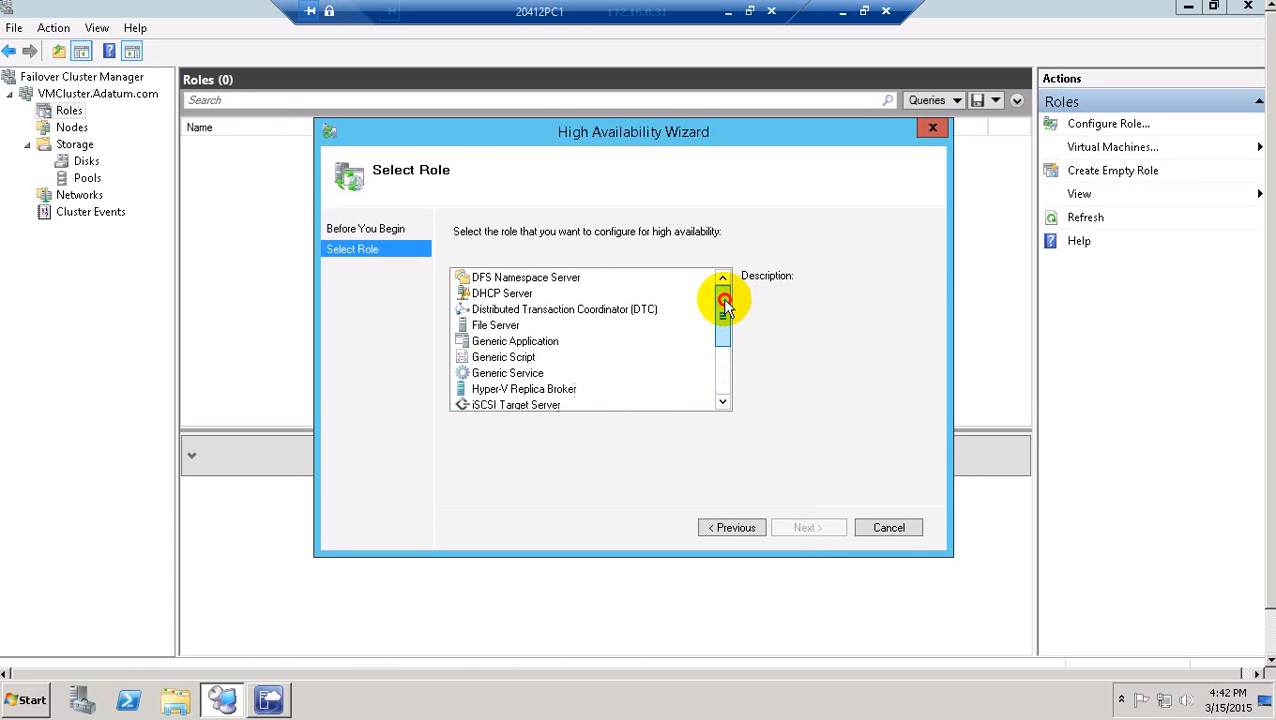
click(889, 527)
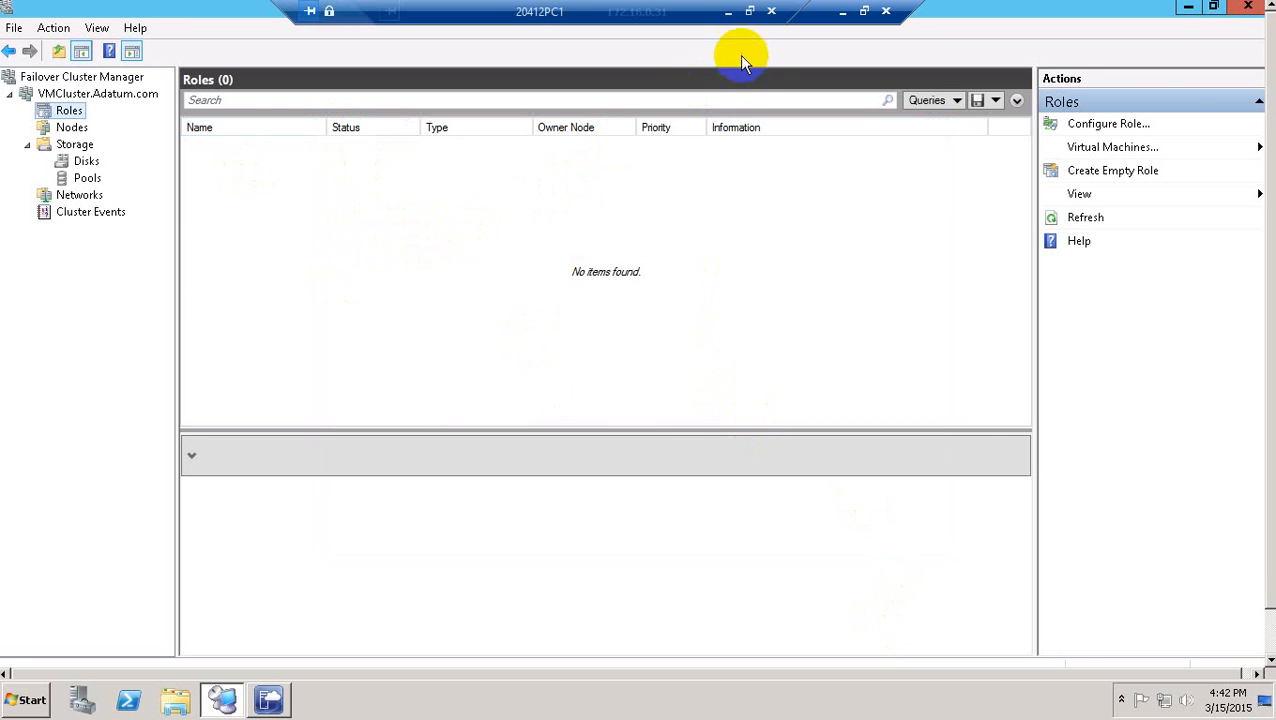
click(729, 11)
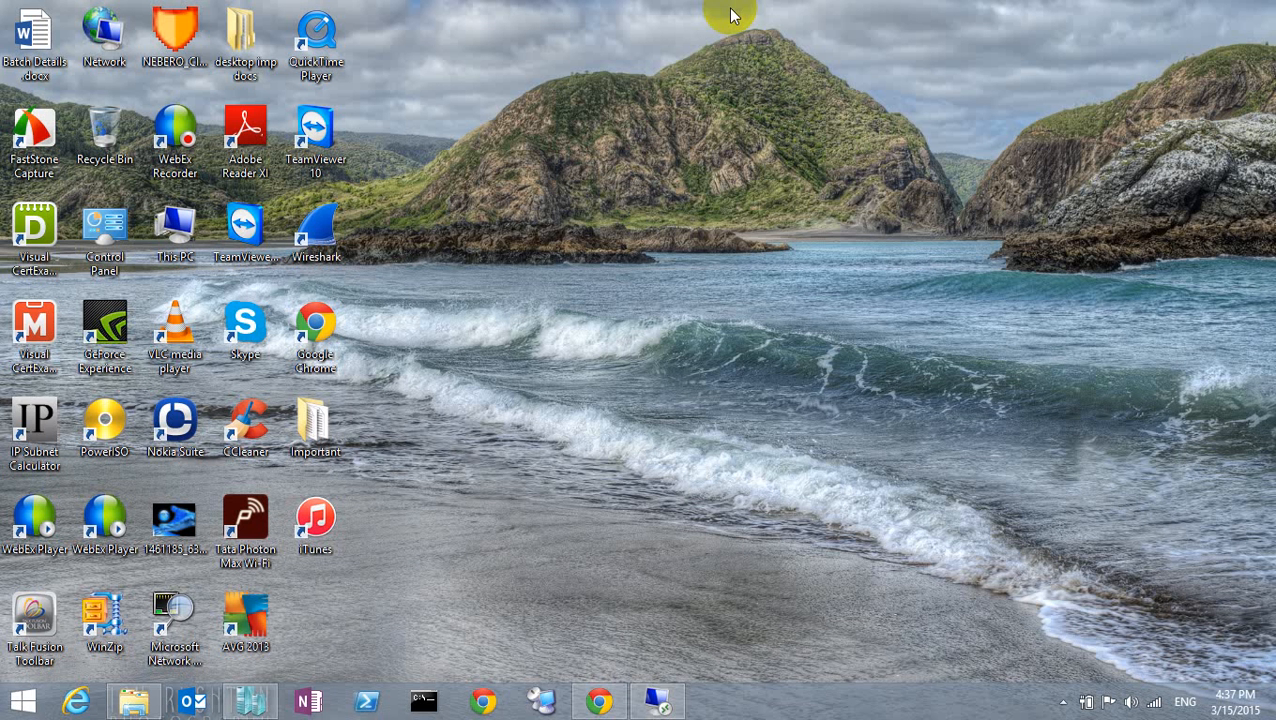